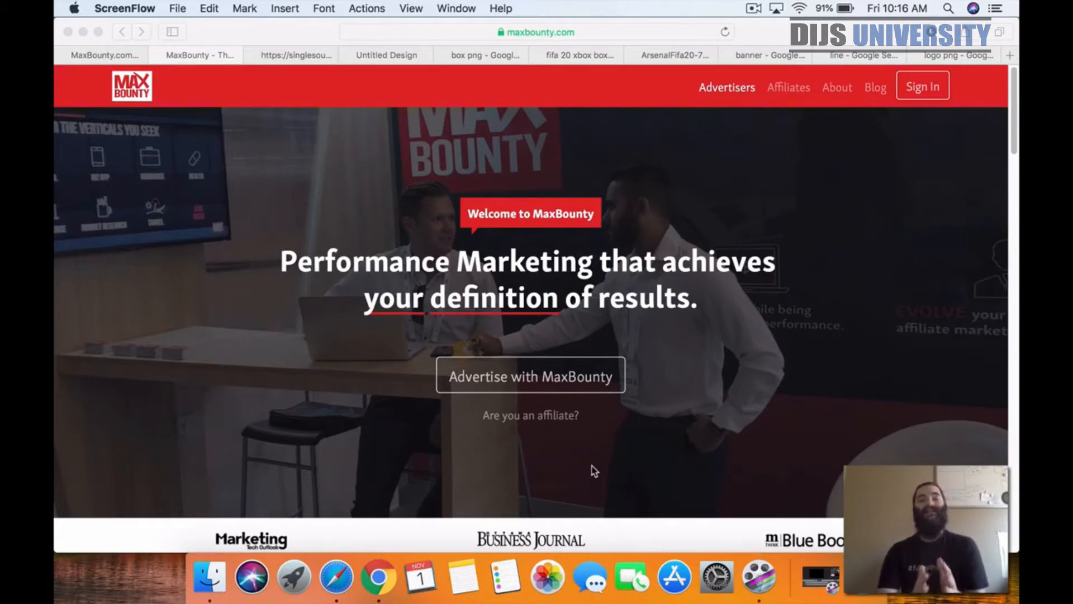
Open the MaxBounty affiliate dashboard, signing in with the first saved login's e-mail and password
{"action": "left_click", "coordinate": [116, 53]}
{"action": "scroll", "coordinate": [120, 160], "scroll_direction": "down", "scroll_amount": 1}
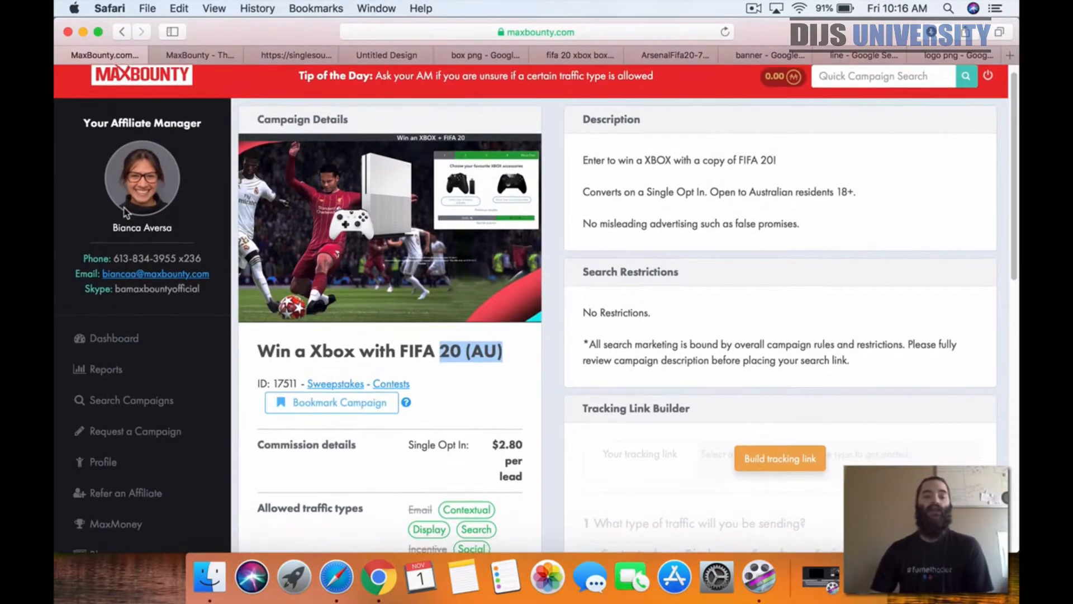
{"action": "left_click", "coordinate": [126, 353]}
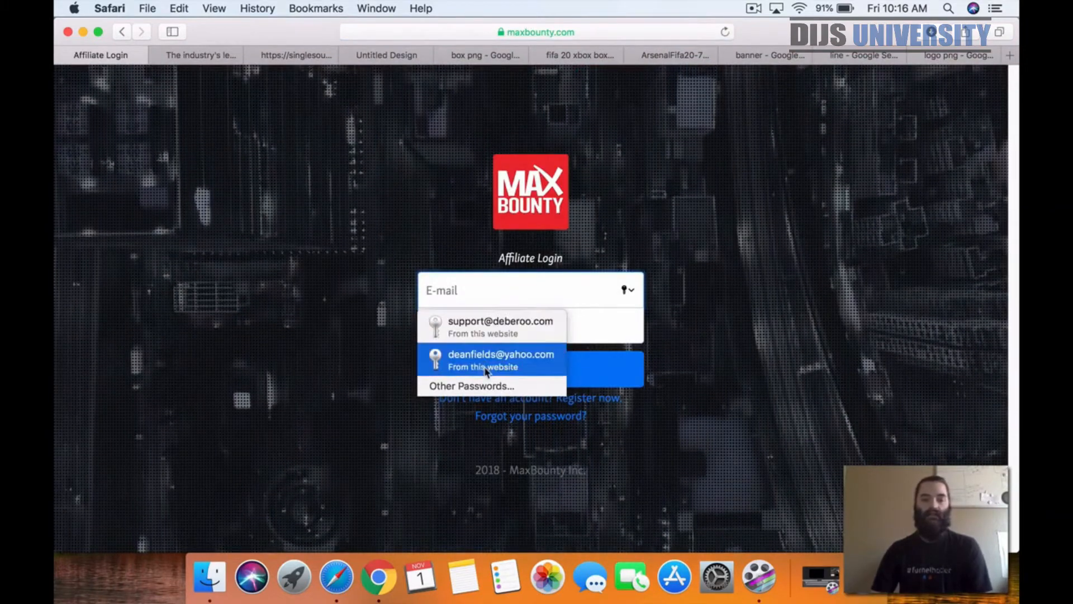
{"action": "left_click", "coordinate": [492, 326]}
{"action": "left_click", "coordinate": [555, 380]}
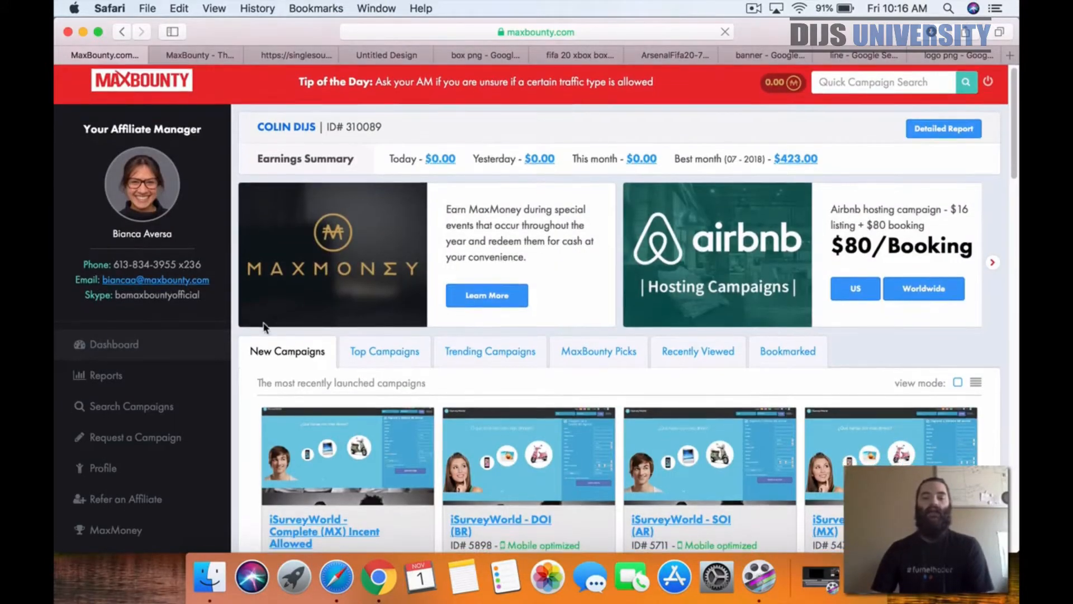
Look through the dashboard and its list of the most recently launched campaigns
{"action": "scroll", "coordinate": [267, 325], "scroll_direction": "down", "scroll_amount": 5}
{"action": "scroll", "coordinate": [264, 334], "scroll_direction": "down", "scroll_amount": 4}
{"action": "scroll", "coordinate": [264, 332], "scroll_direction": "up", "scroll_amount": 8}
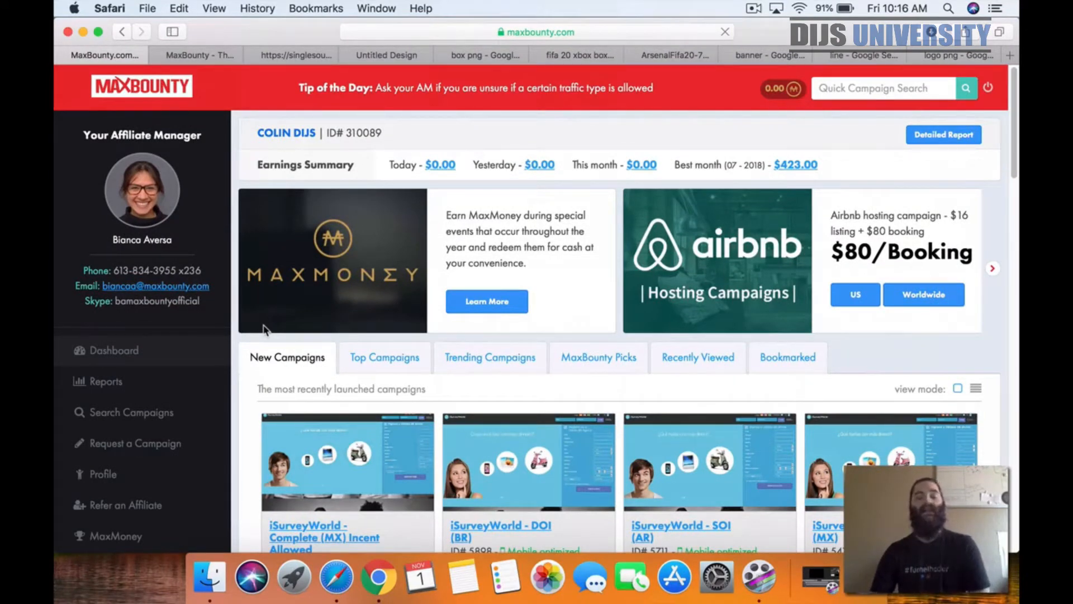
{"action": "scroll", "coordinate": [261, 341], "scroll_direction": "down", "scroll_amount": 2}
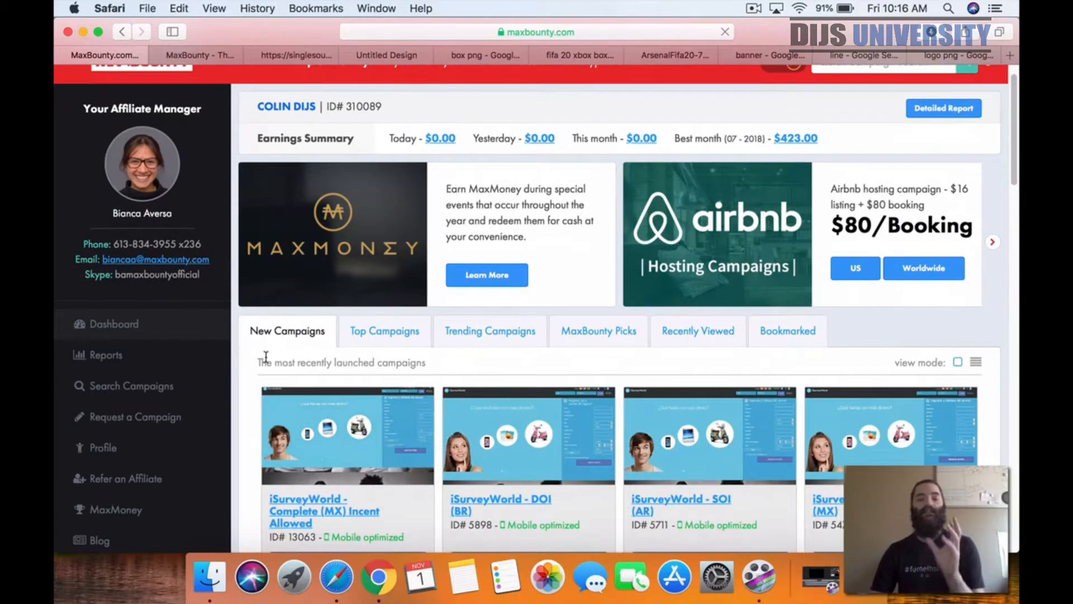
{"action": "scroll", "coordinate": [425, 398], "scroll_direction": "down", "scroll_amount": 2}
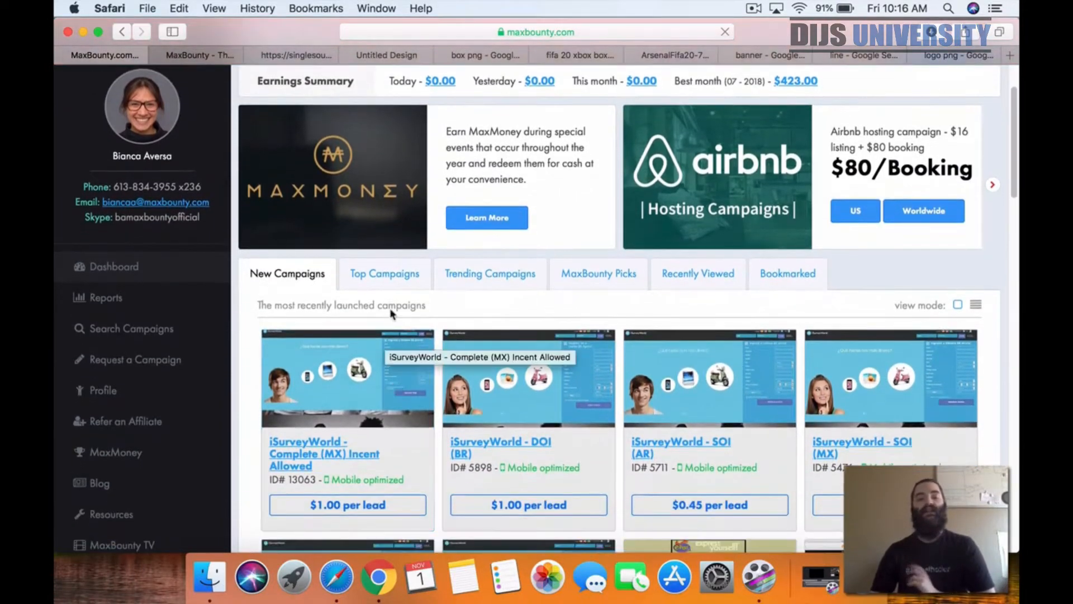
Examine the Top Campaigns and Trending Campaigns lists for offers and their payouts per lead
{"action": "left_click", "coordinate": [385, 278]}
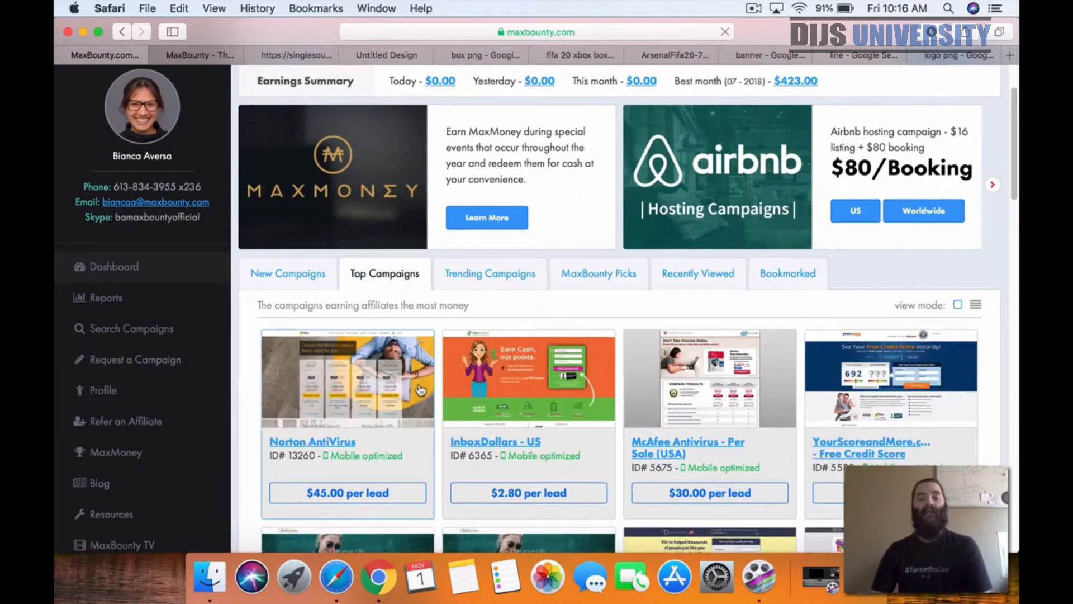
{"action": "left_click", "coordinate": [499, 285]}
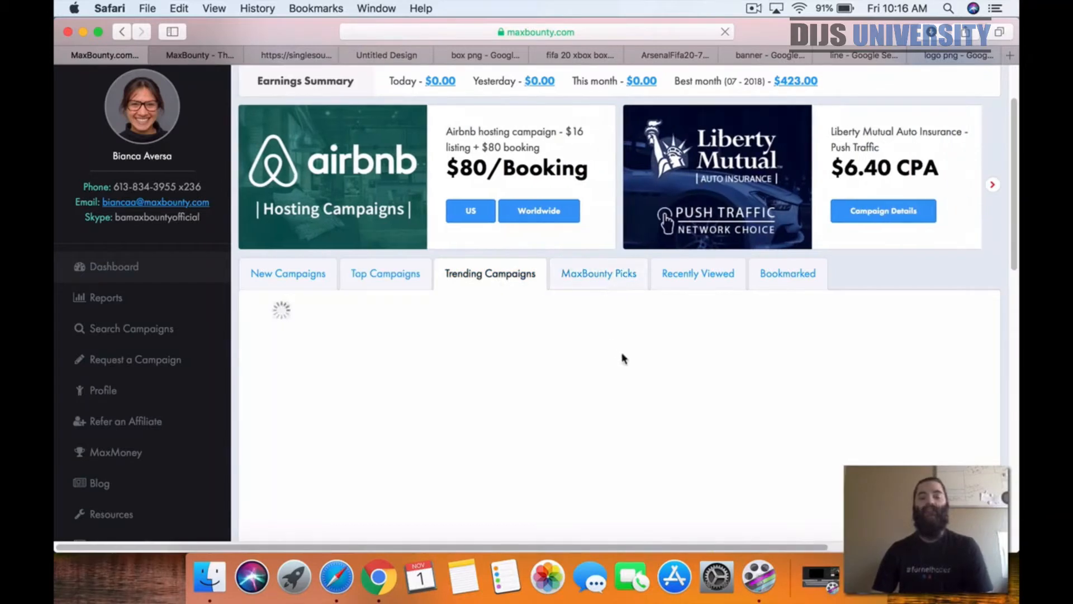
{"action": "scroll", "coordinate": [622, 353], "scroll_direction": "down", "scroll_amount": 1}
{"action": "scroll", "coordinate": [621, 353], "scroll_direction": "down", "scroll_amount": 3}
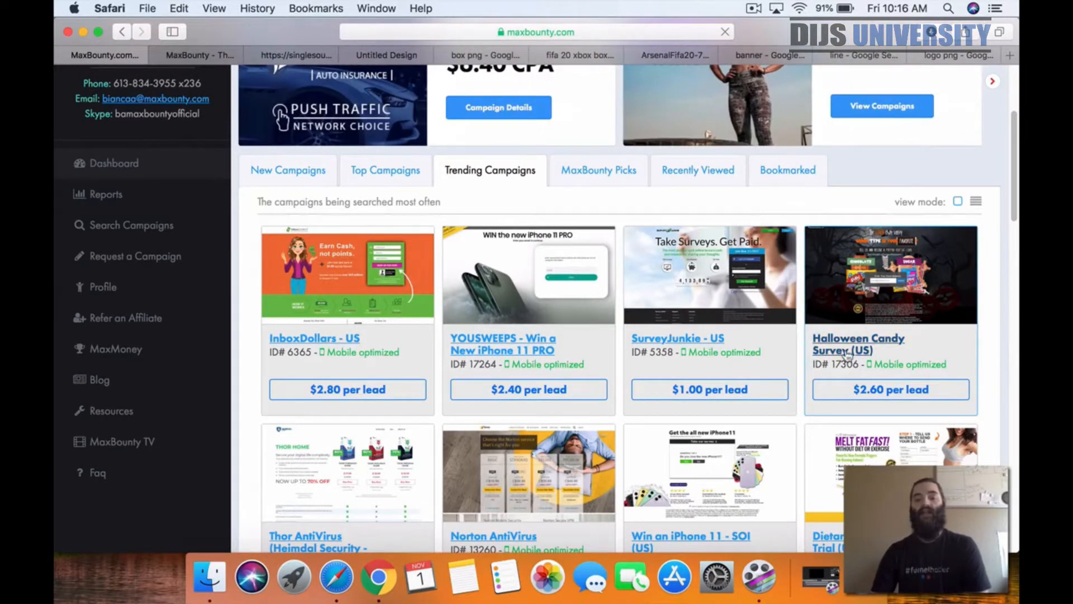
{"action": "left_click", "coordinate": [844, 340]}
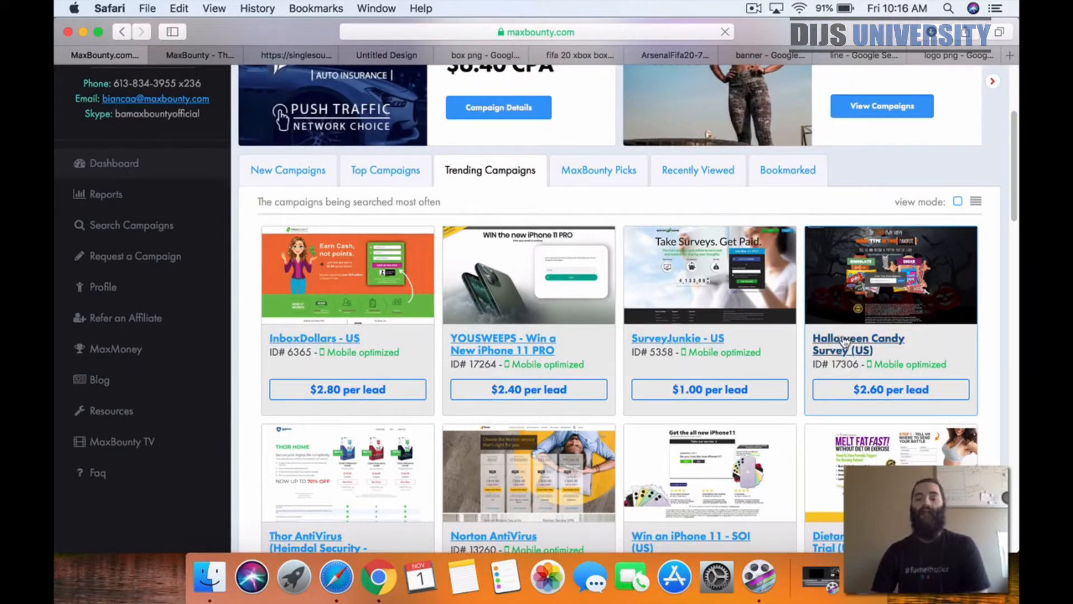
{"action": "scroll", "coordinate": [845, 350], "scroll_direction": "down", "scroll_amount": 1}
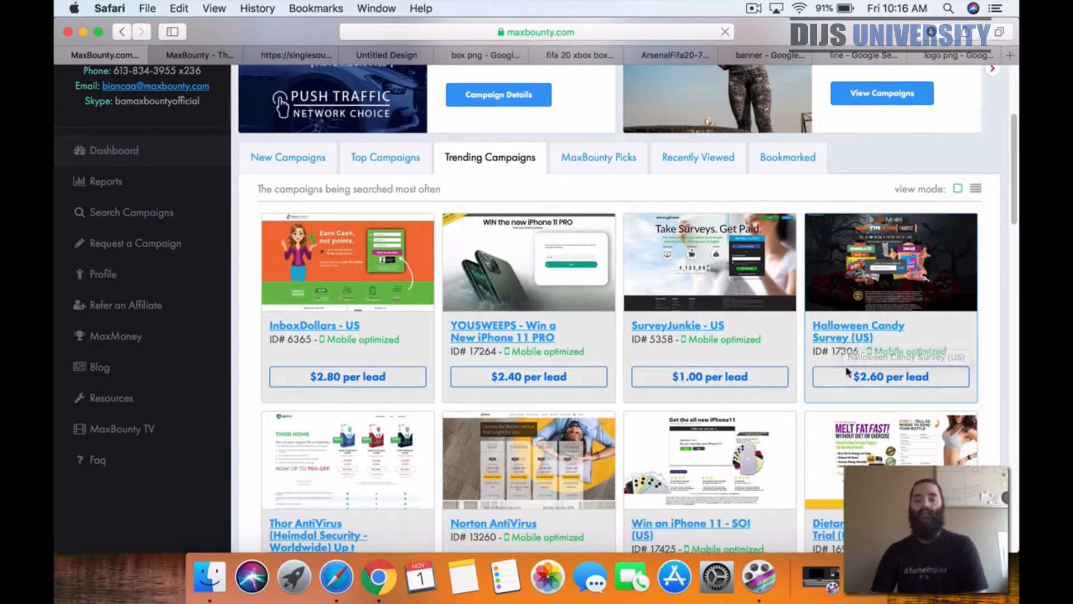
{"action": "scroll", "coordinate": [467, 330], "scroll_direction": "down", "scroll_amount": 1}
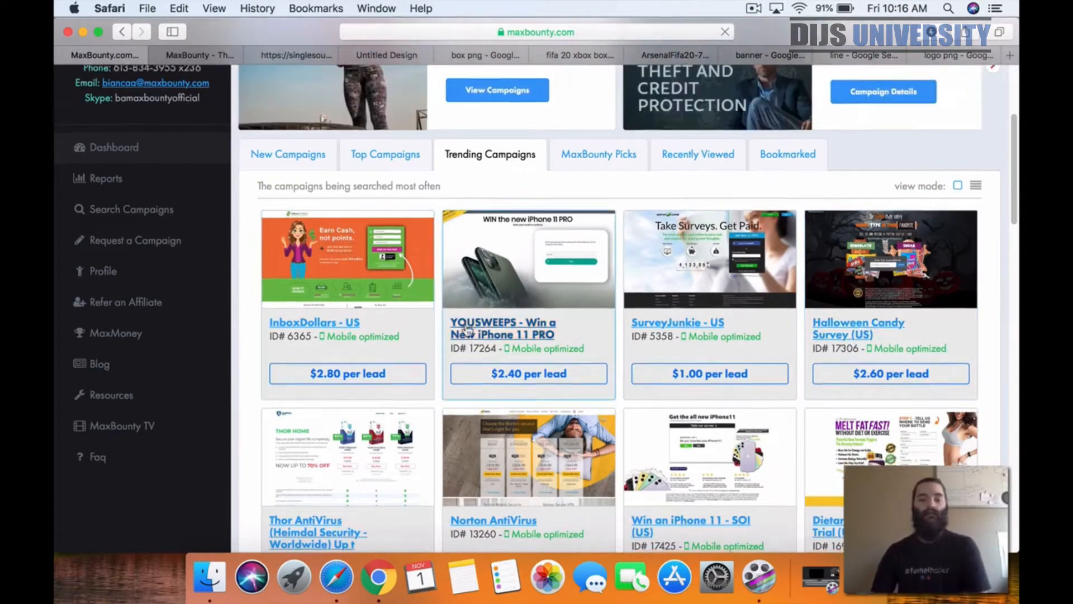
{"action": "scroll", "coordinate": [467, 330], "scroll_direction": "down", "scroll_amount": 5}
{"action": "scroll", "coordinate": [455, 341], "scroll_direction": "up", "scroll_amount": 6}
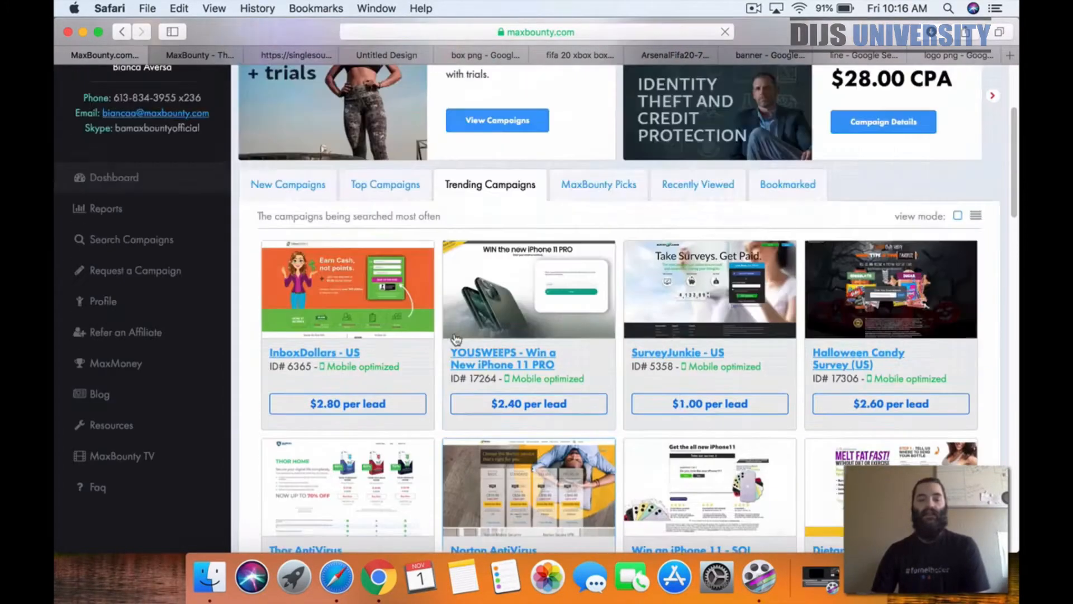
{"action": "scroll", "coordinate": [455, 339], "scroll_direction": "up", "scroll_amount": 5}
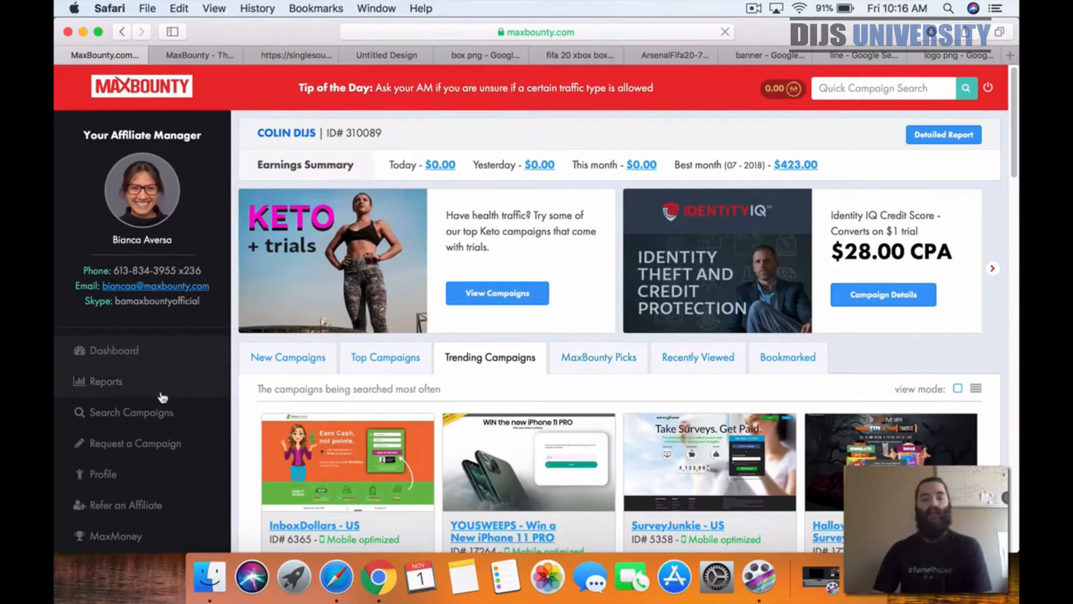
Search all campaigns for the keyword "xbox one"
{"action": "left_click", "coordinate": [132, 412]}
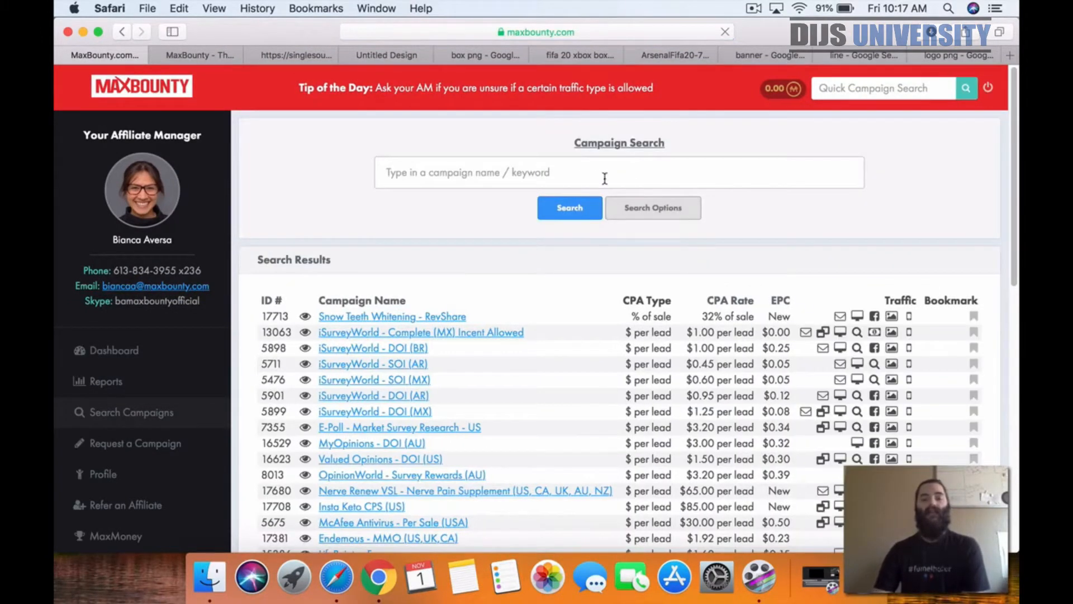
{"action": "left_click", "coordinate": [592, 172]}
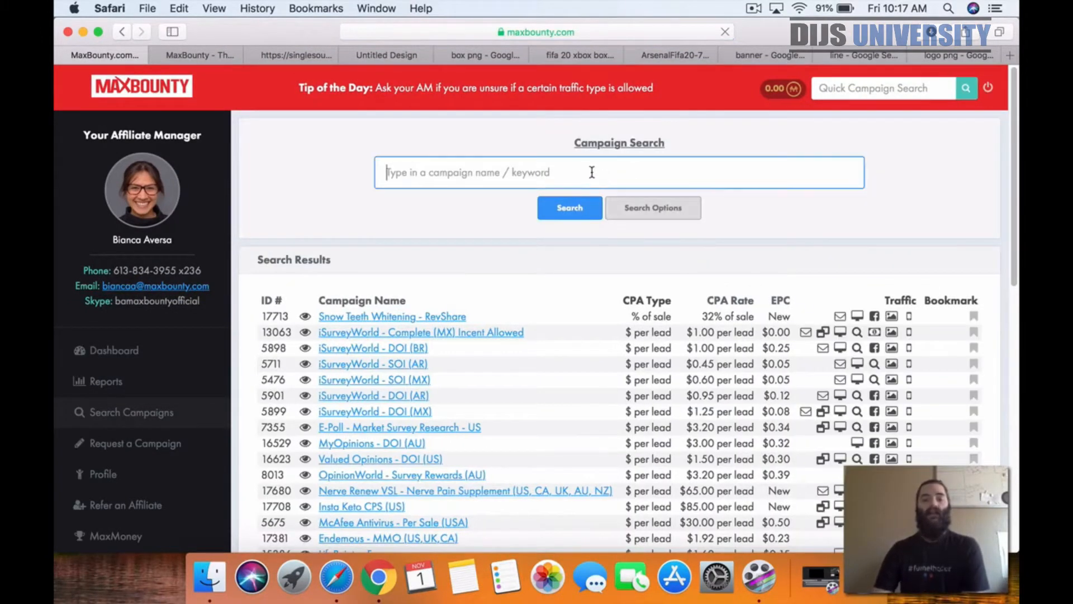
{"action": "type", "text": "xbox one"}
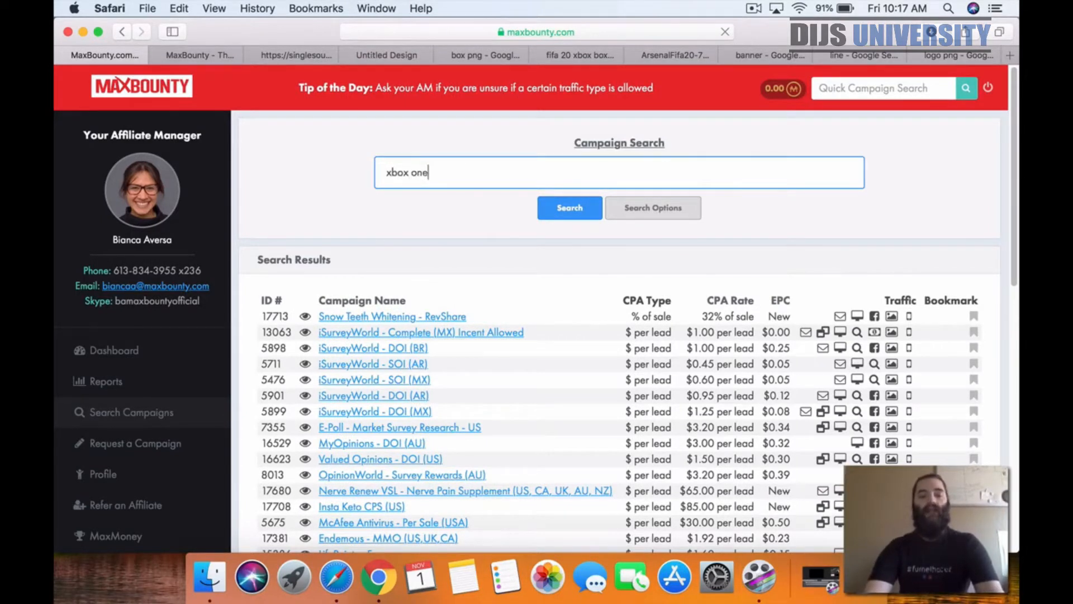
{"action": "key", "text": "Return"}
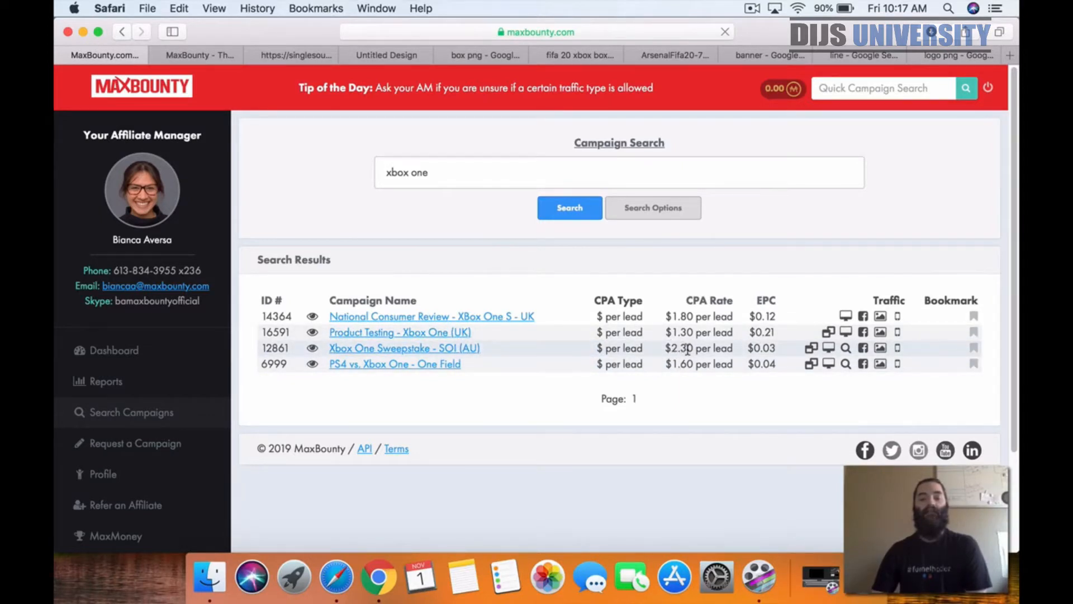
Check the CPA rate of the Xbox One Sweepstake - SOI (AU) campaign and open its details
{"action": "left_click_drag", "start_coordinate": [695, 350], "coordinate": [327, 348]}
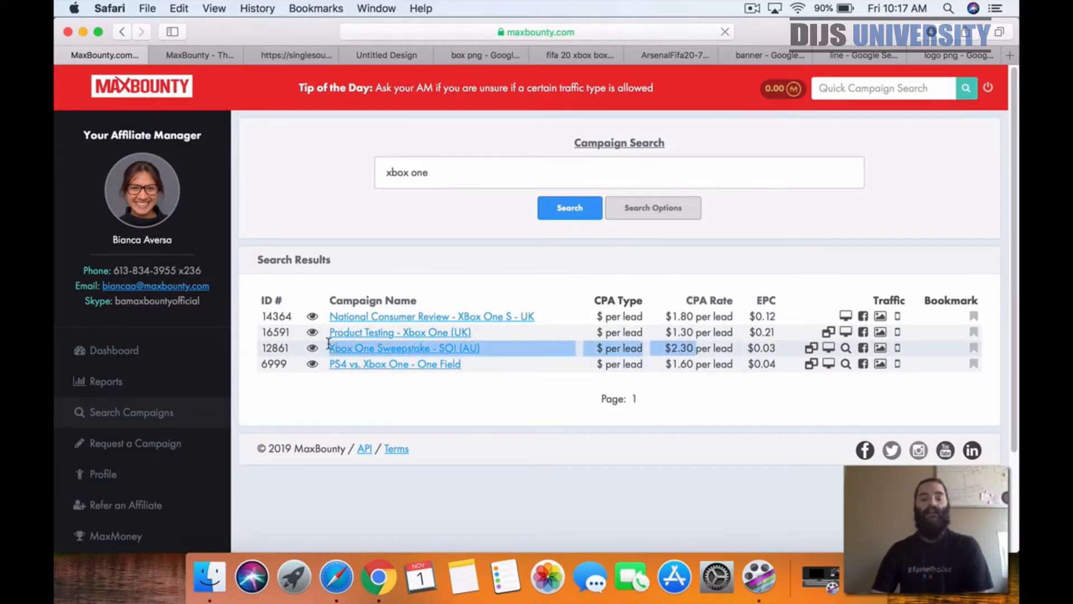
{"action": "left_click", "coordinate": [665, 356]}
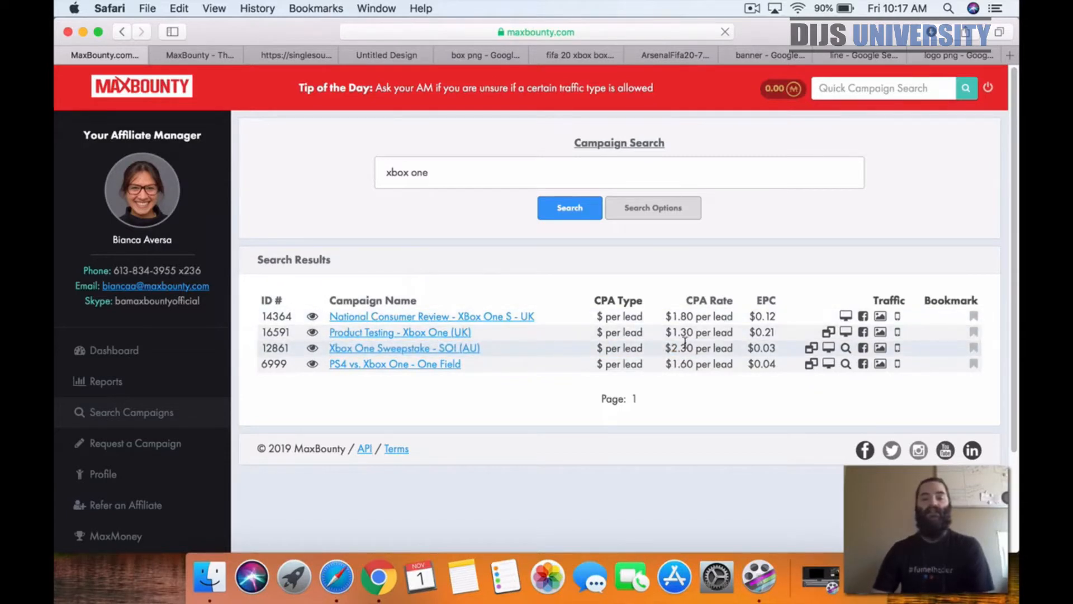
{"action": "left_click_drag", "start_coordinate": [748, 350], "coordinate": [594, 343]}
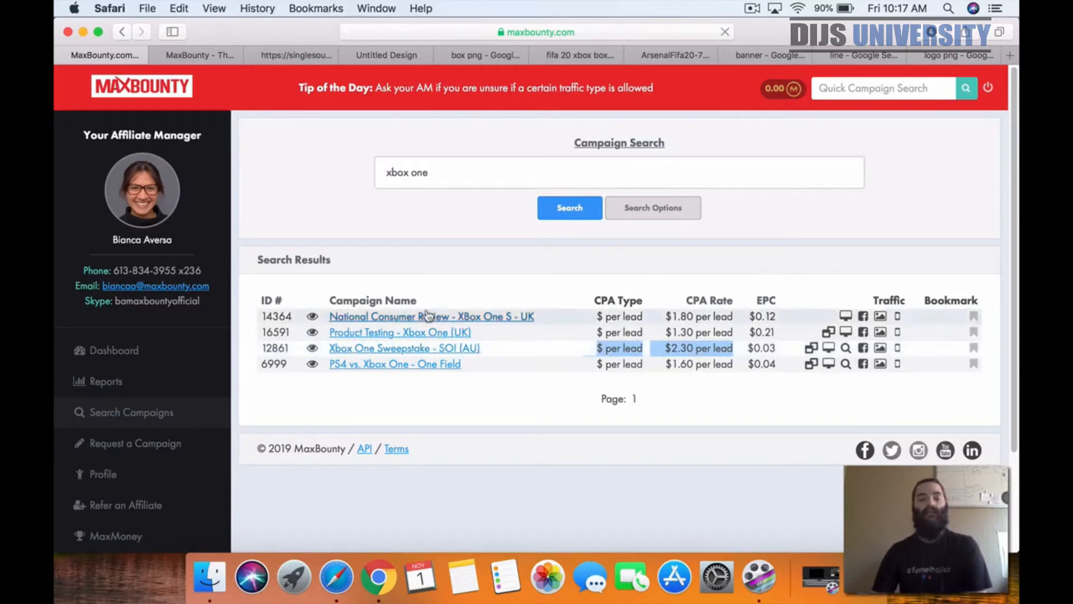
{"action": "left_click", "coordinate": [427, 351]}
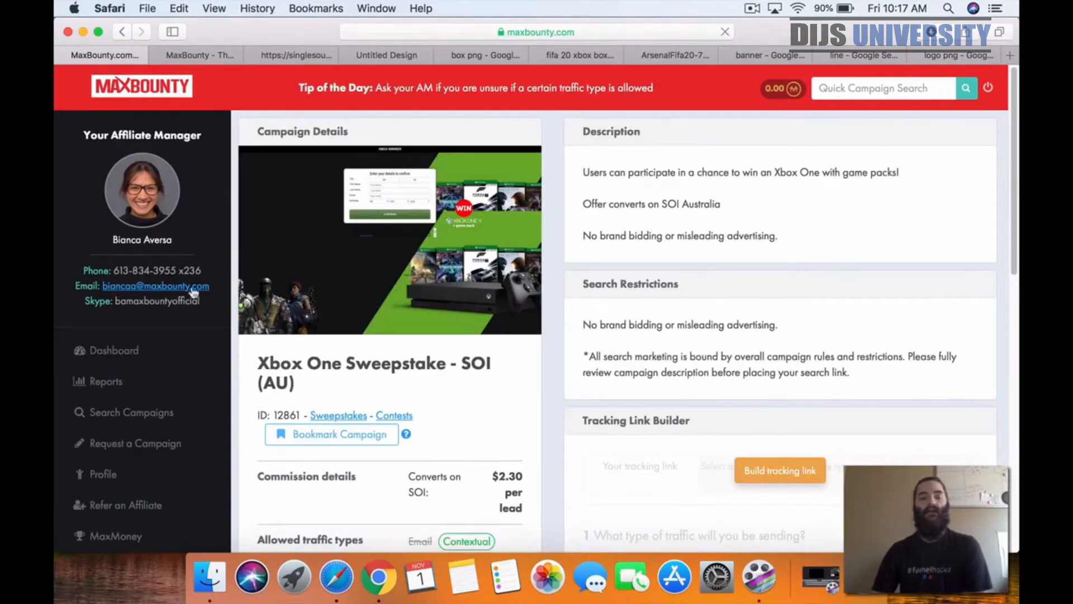
Run a new campaign search filtered to the country Australia and the Sweepstakes category
{"action": "left_click", "coordinate": [146, 413]}
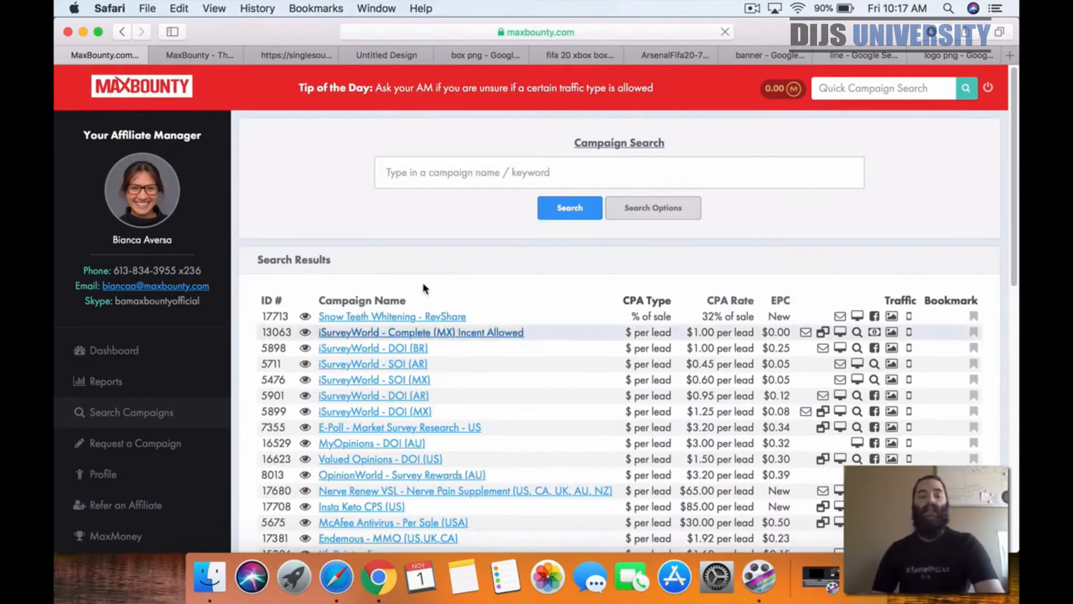
{"action": "left_click", "coordinate": [482, 177]}
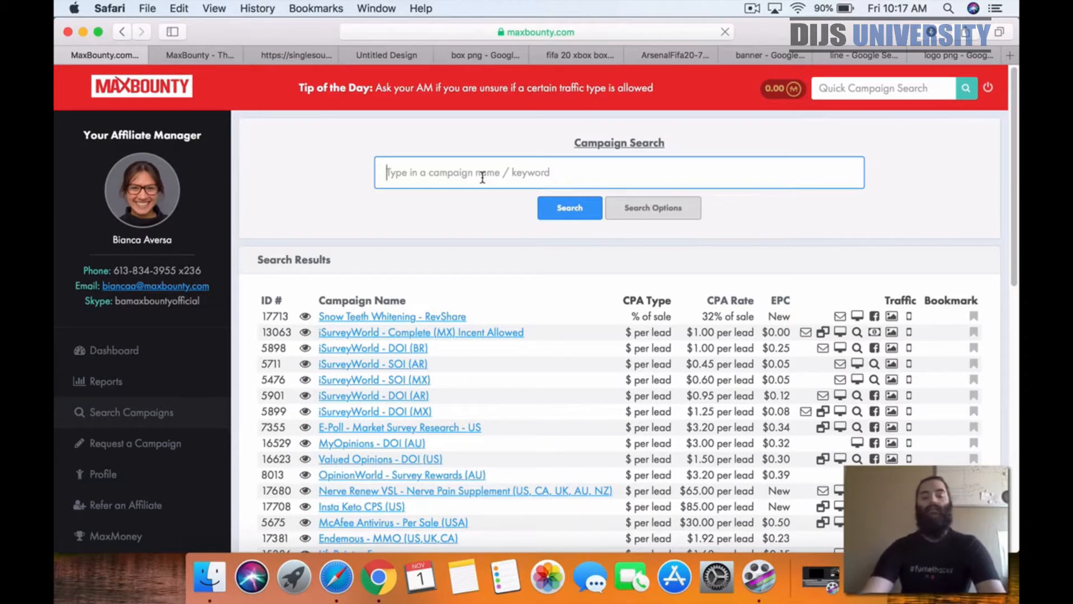
{"action": "left_click", "coordinate": [638, 214]}
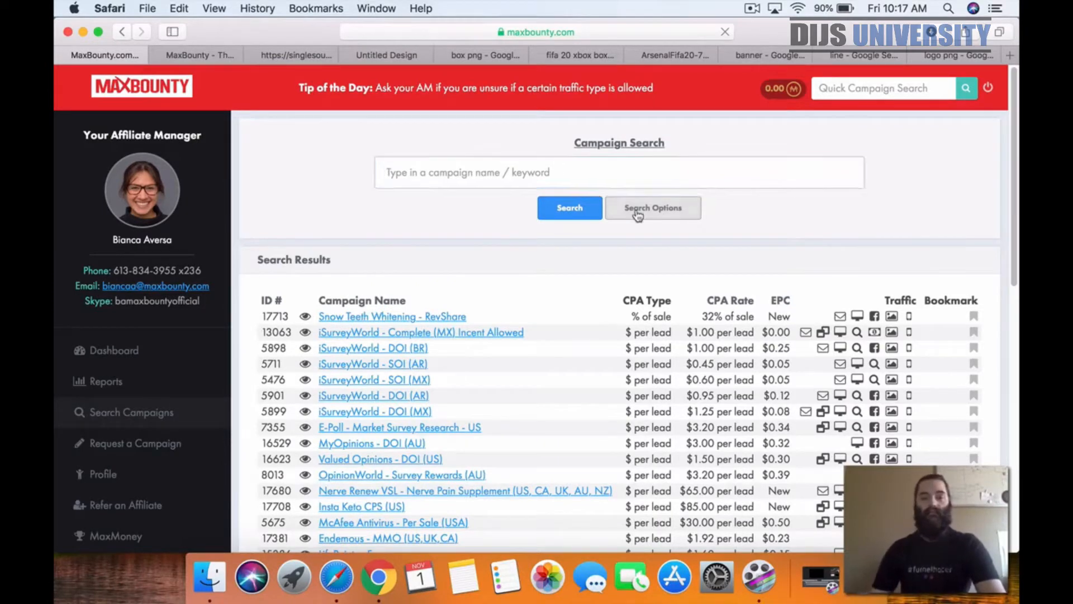
{"action": "left_click", "coordinate": [464, 243]}
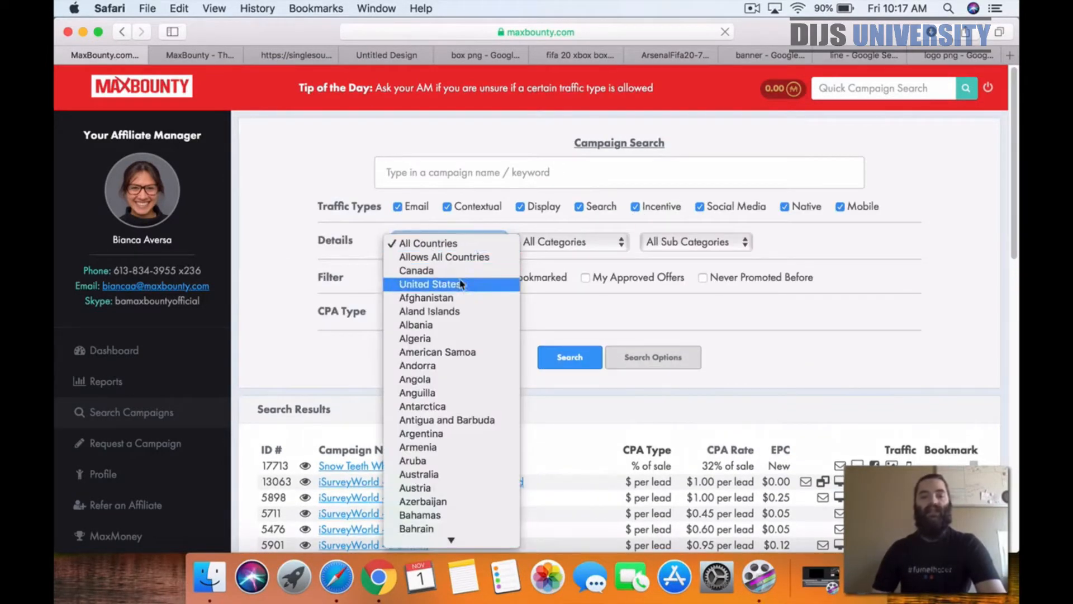
{"action": "type", "text": "au"}
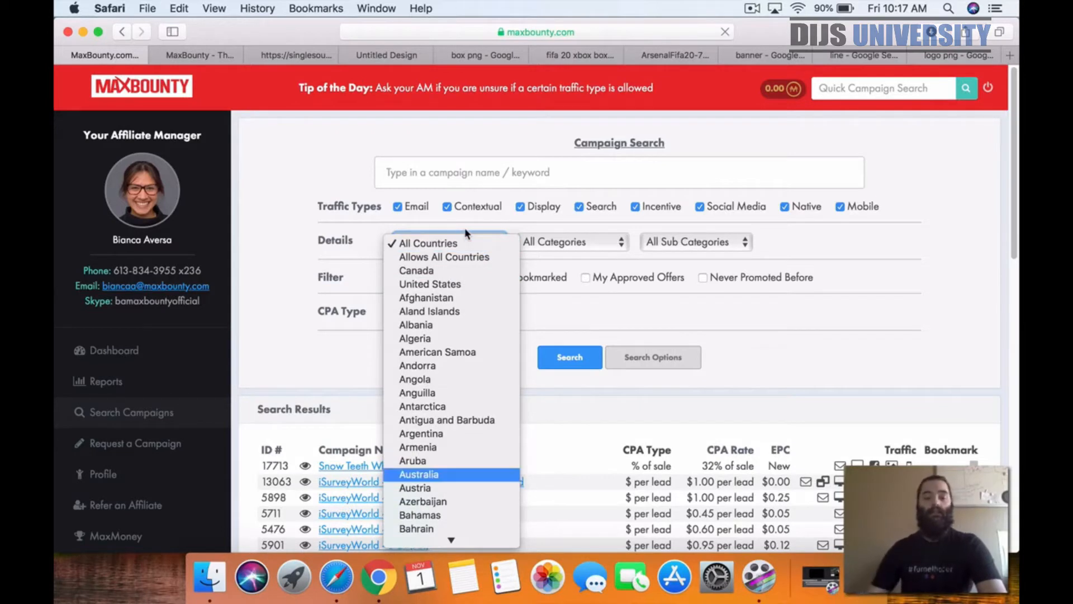
{"action": "left_click", "coordinate": [425, 473]}
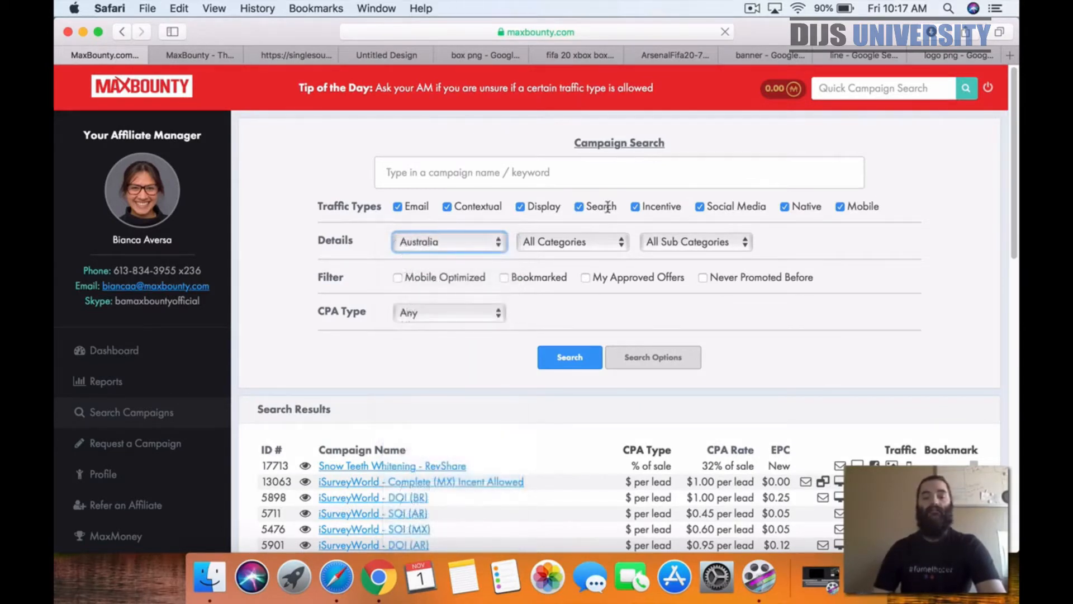
{"action": "left_click", "coordinate": [594, 245]}
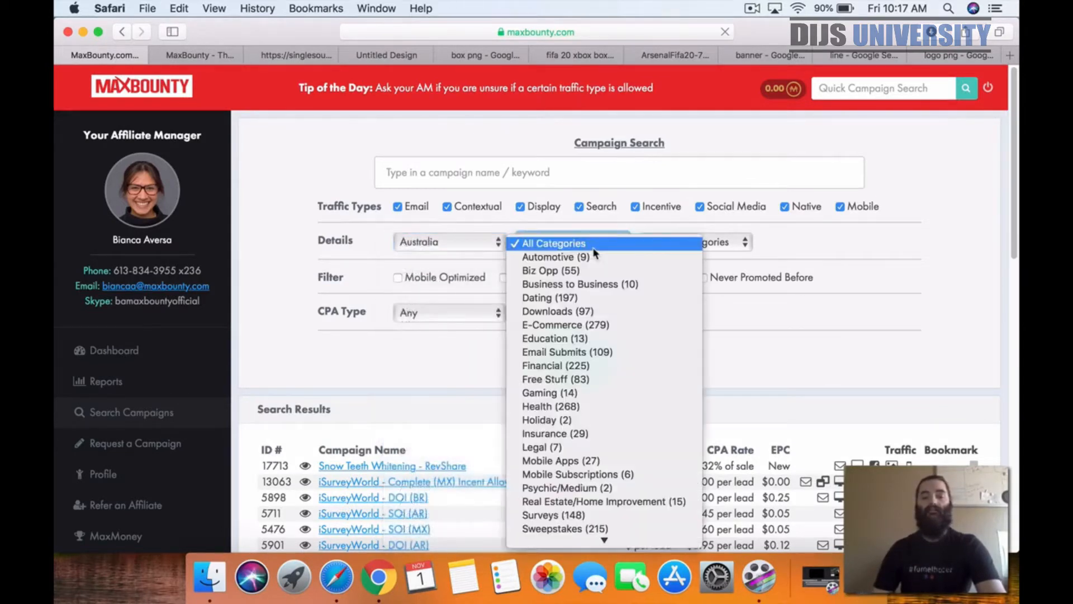
{"action": "left_click", "coordinate": [604, 524]}
{"action": "left_click", "coordinate": [573, 362]}
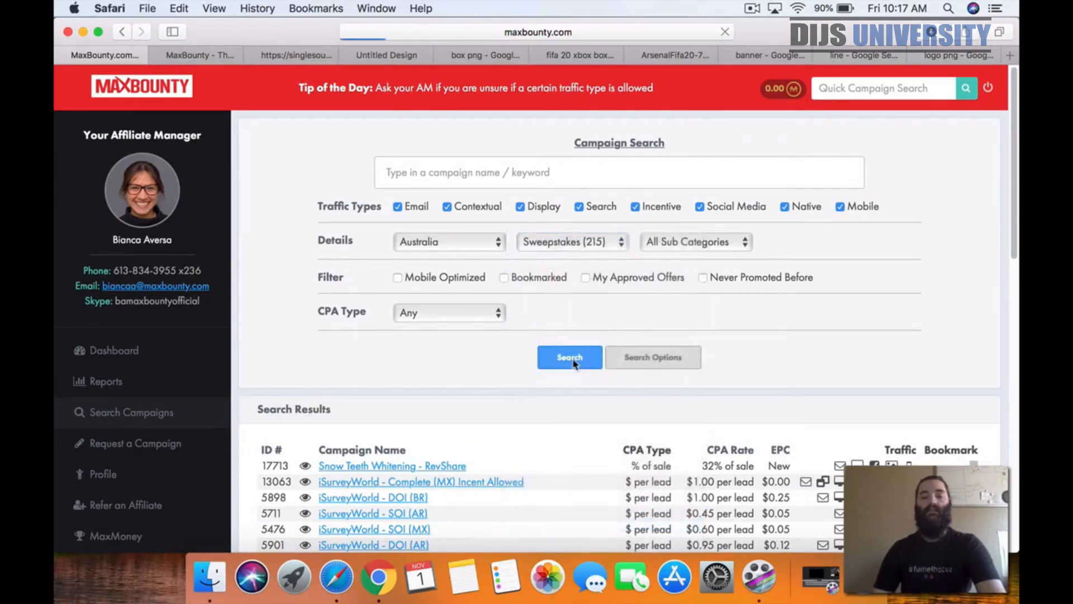
Look through the Australian sweepstakes campaigns and find "fifa" on the page
{"action": "scroll", "coordinate": [444, 342], "scroll_direction": "down", "scroll_amount": 5}
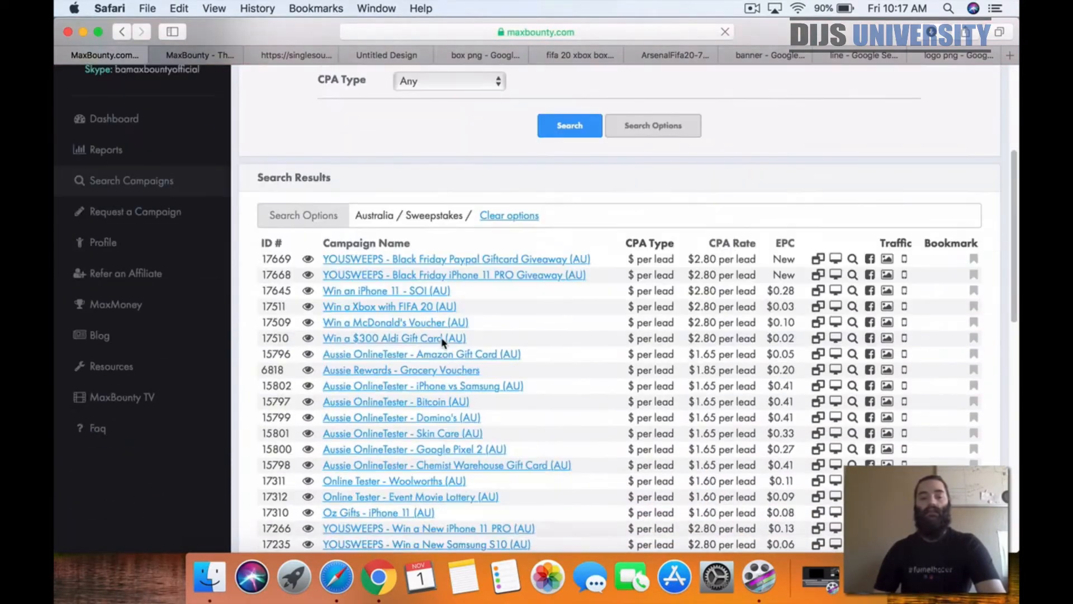
{"action": "scroll", "coordinate": [441, 338], "scroll_direction": "down", "scroll_amount": 4}
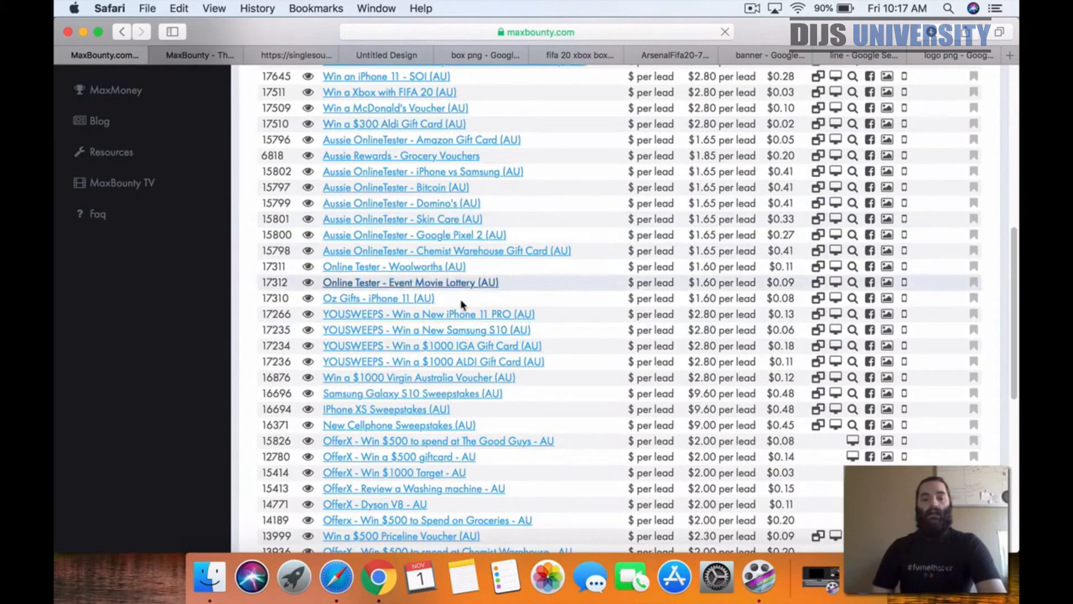
{"action": "scroll", "coordinate": [474, 371], "scroll_direction": "down", "scroll_amount": 1}
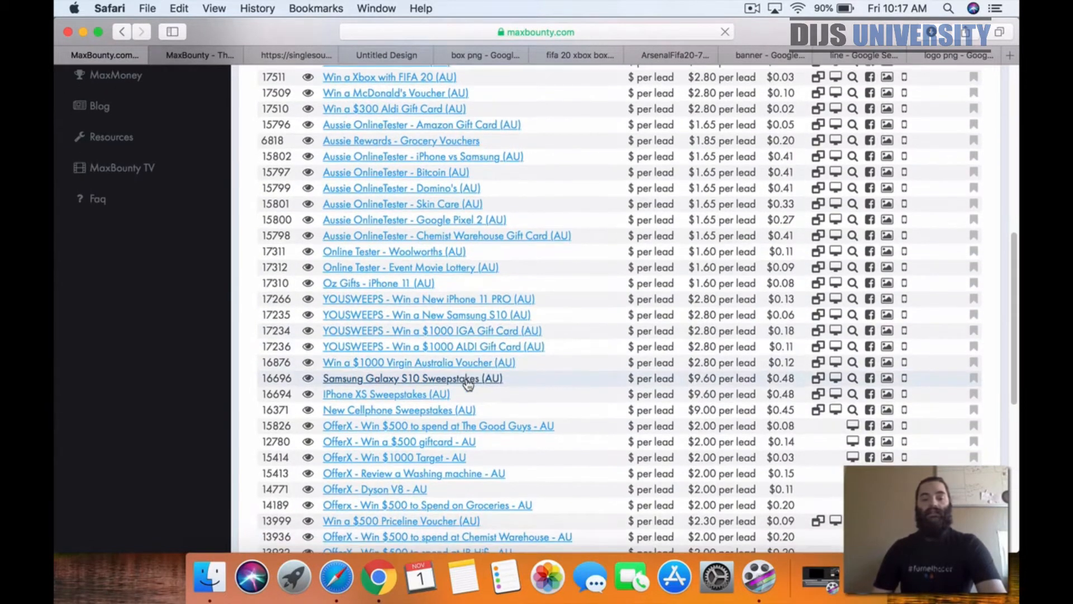
{"action": "key", "text": "super+f"}
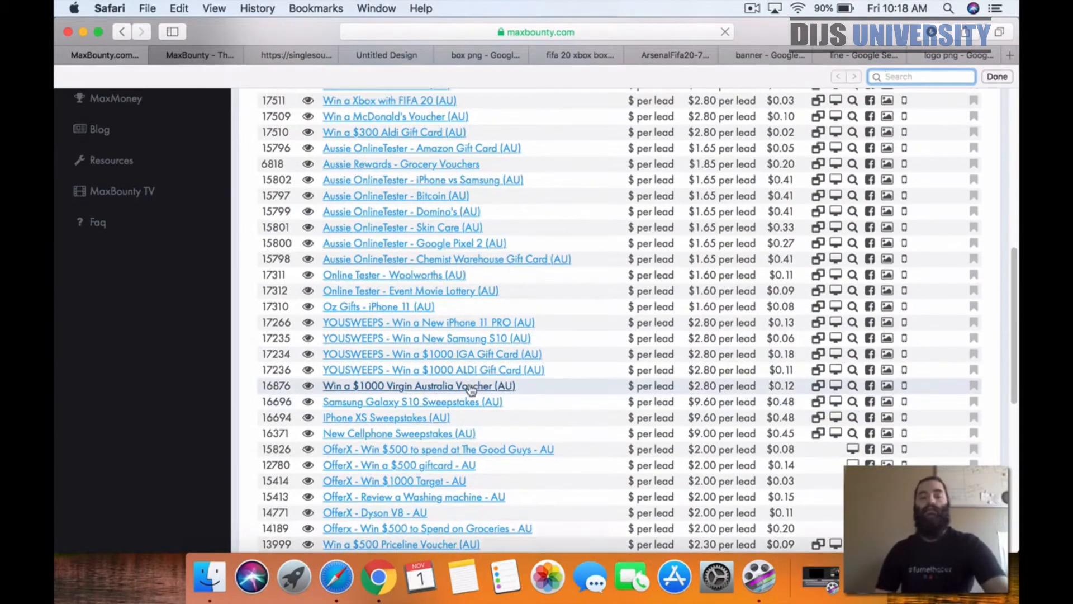
{"action": "type", "text": "fifa"}
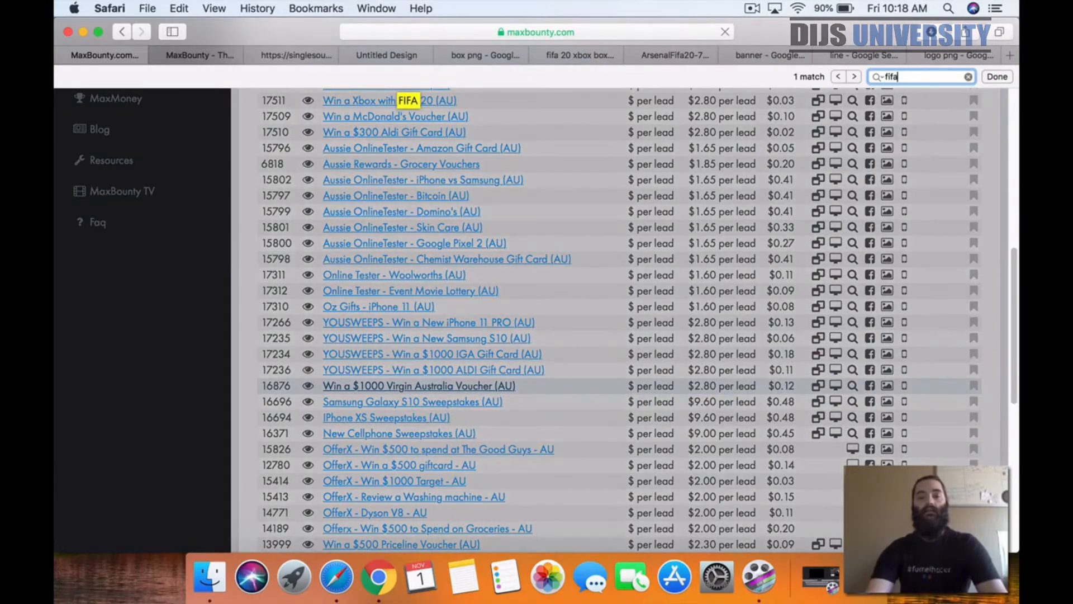
Find "fifa" in the Australian sweepstakes results and open the Win a Xbox with FIFA 20 (AU) campaign
{"action": "left_click", "coordinate": [567, 104]}
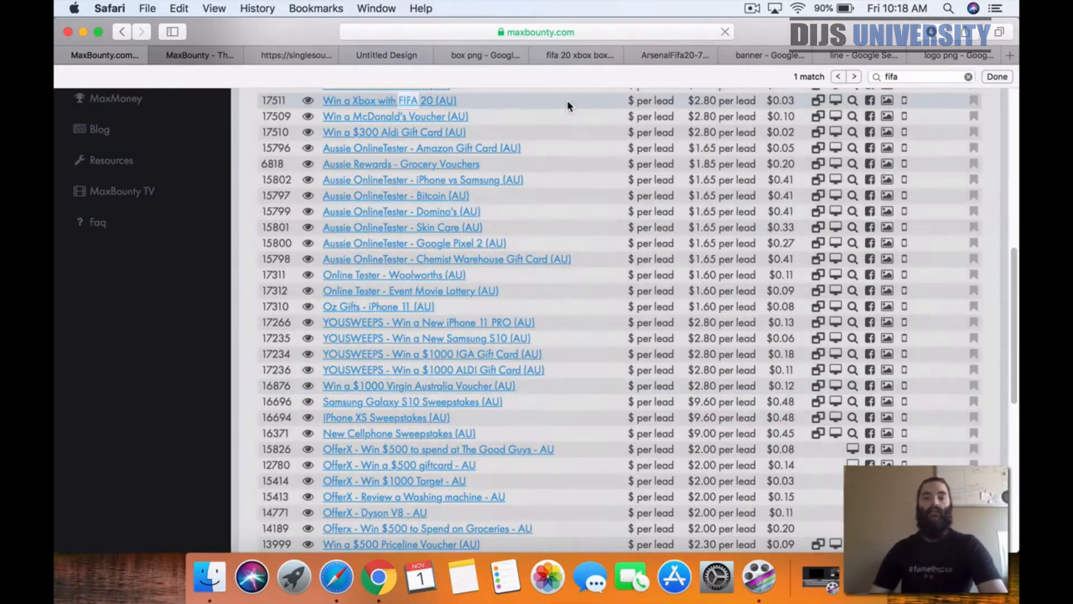
{"action": "scroll", "coordinate": [566, 106], "scroll_direction": "down", "scroll_amount": 3}
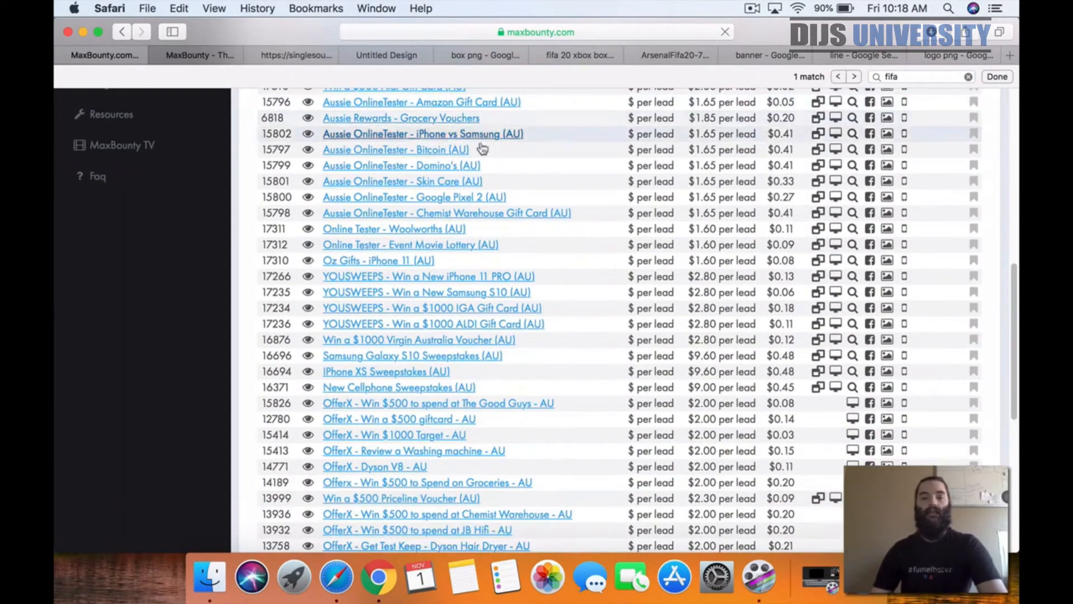
{"action": "scroll", "coordinate": [498, 184], "scroll_direction": "up", "scroll_amount": 1}
{"action": "scroll", "coordinate": [513, 212], "scroll_direction": "up", "scroll_amount": 5}
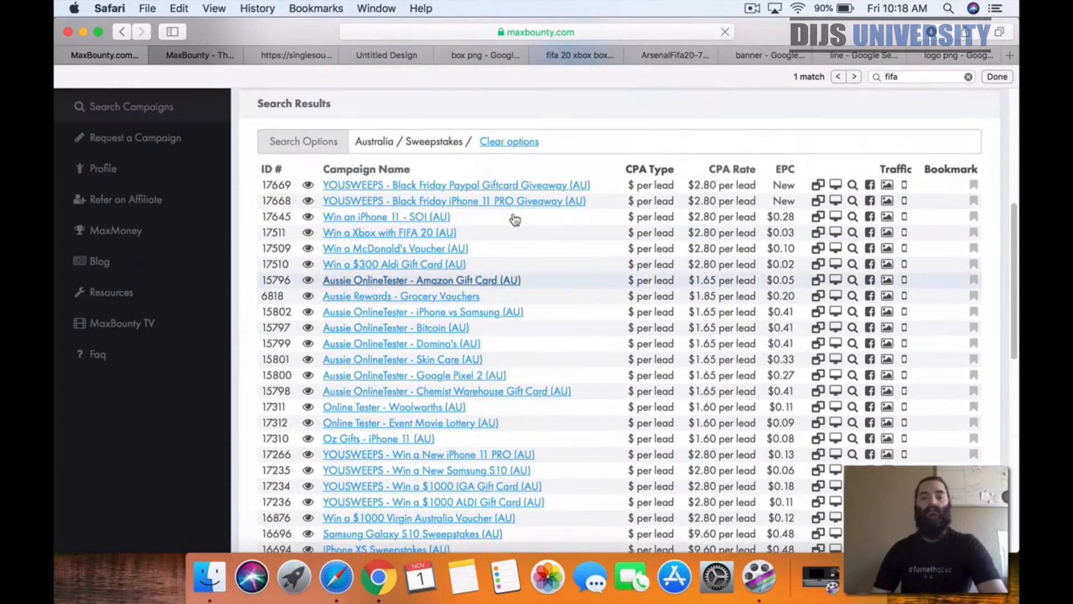
{"action": "scroll", "coordinate": [598, 309], "scroll_direction": "down", "scroll_amount": 2}
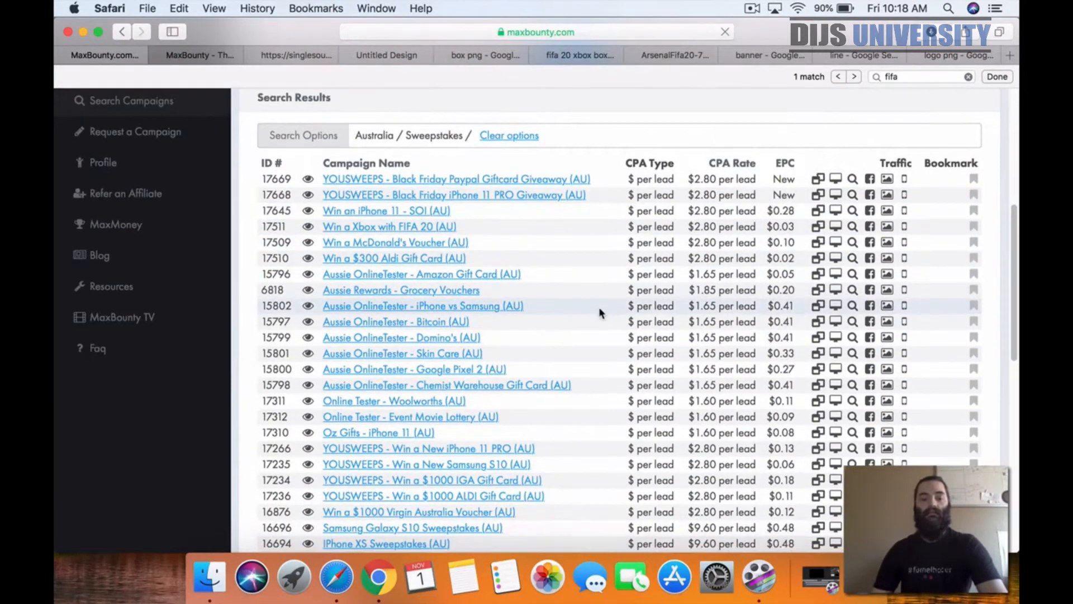
{"action": "scroll", "coordinate": [598, 312], "scroll_direction": "down", "scroll_amount": 3}
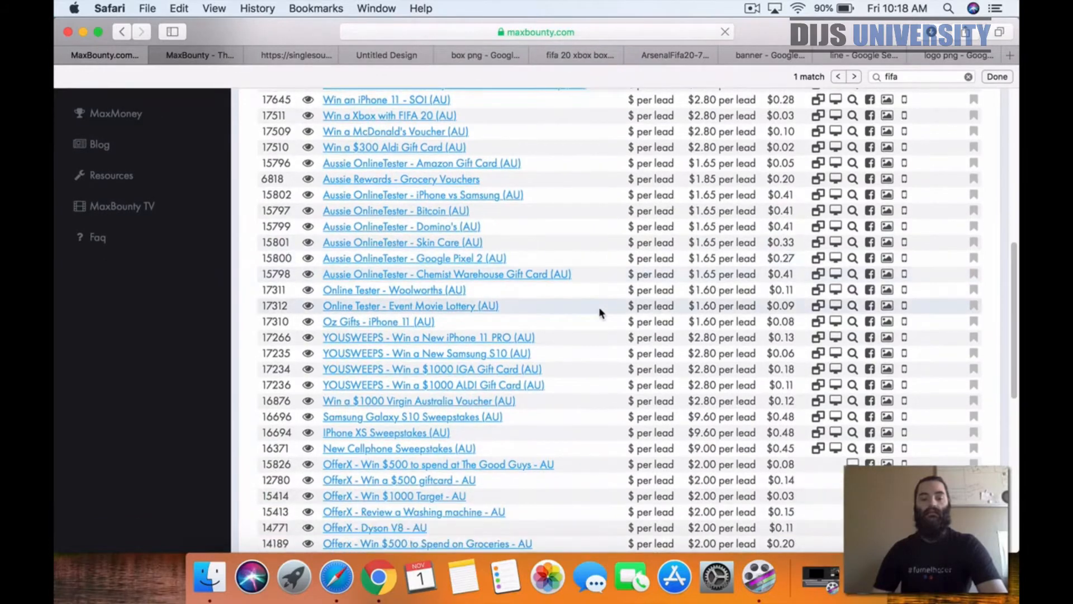
{"action": "key", "text": "super+f"}
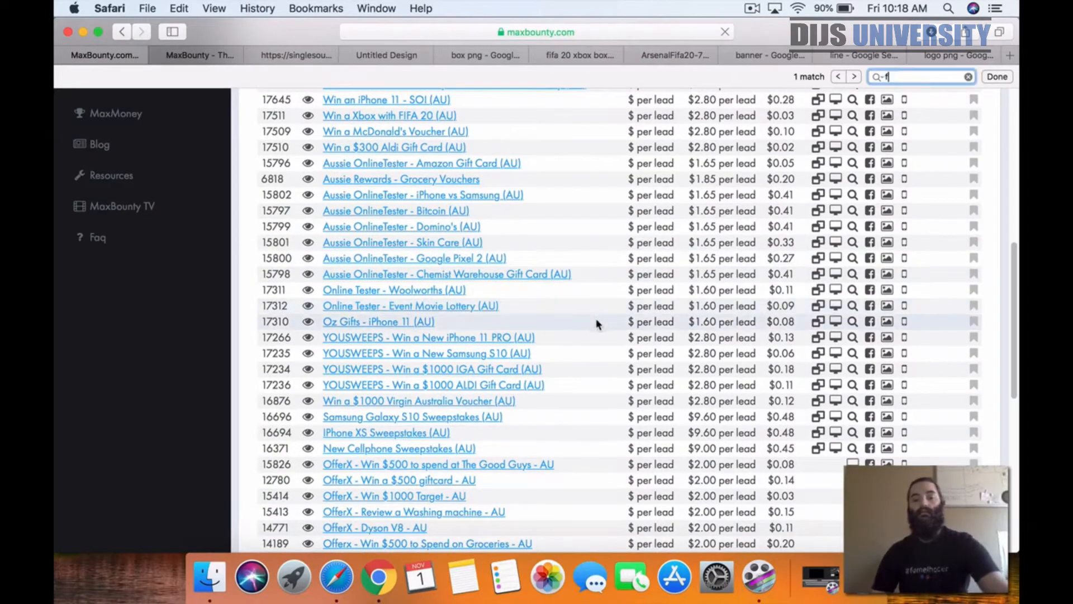
{"action": "type", "text": "fifa"}
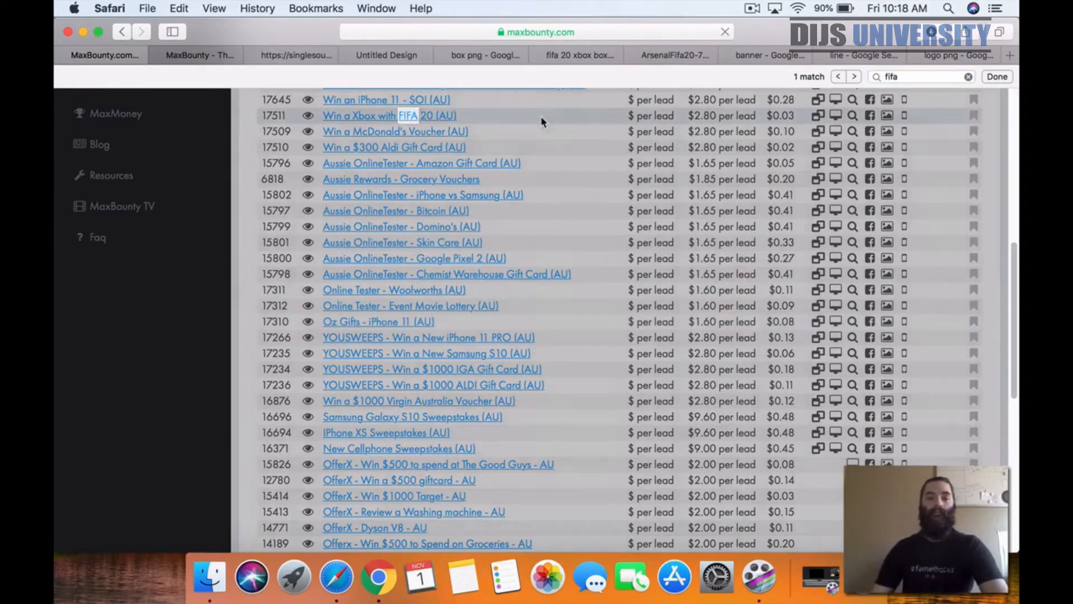
{"action": "left_click", "coordinate": [450, 117]}
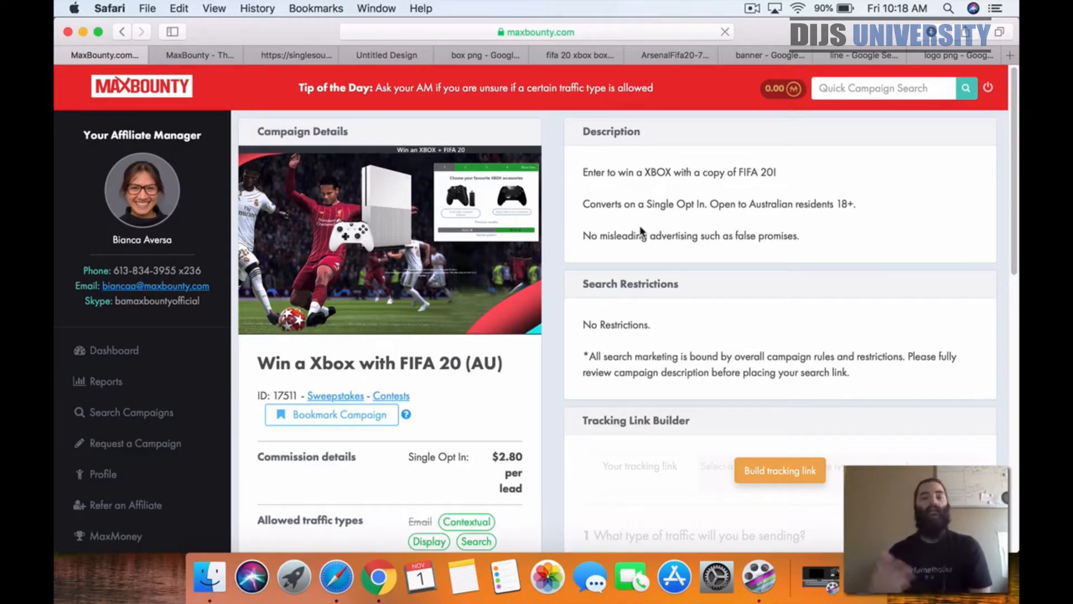
Review the campaign's description, commission details and allowed traffic types
{"action": "scroll", "coordinate": [642, 232], "scroll_direction": "down", "scroll_amount": 3}
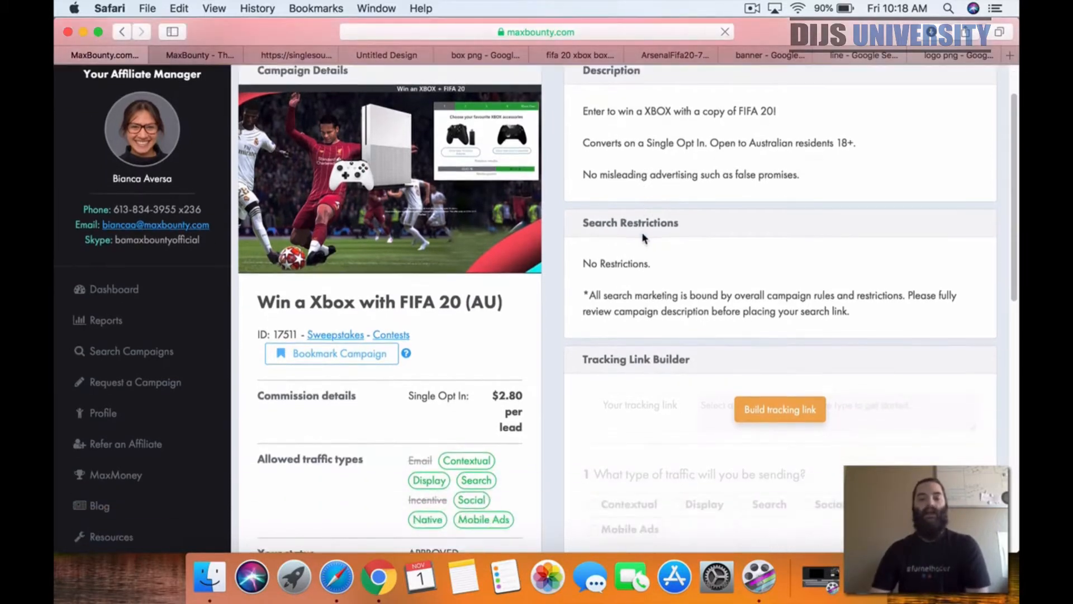
{"action": "mouse_move", "coordinate": [480, 395]}
{"action": "left_mouse_down"}
{"action": "mouse_move", "coordinate": [511, 394]}
{"action": "mouse_move", "coordinate": [524, 429]}
{"action": "mouse_move", "coordinate": [493, 395]}
{"action": "left_mouse_up"}
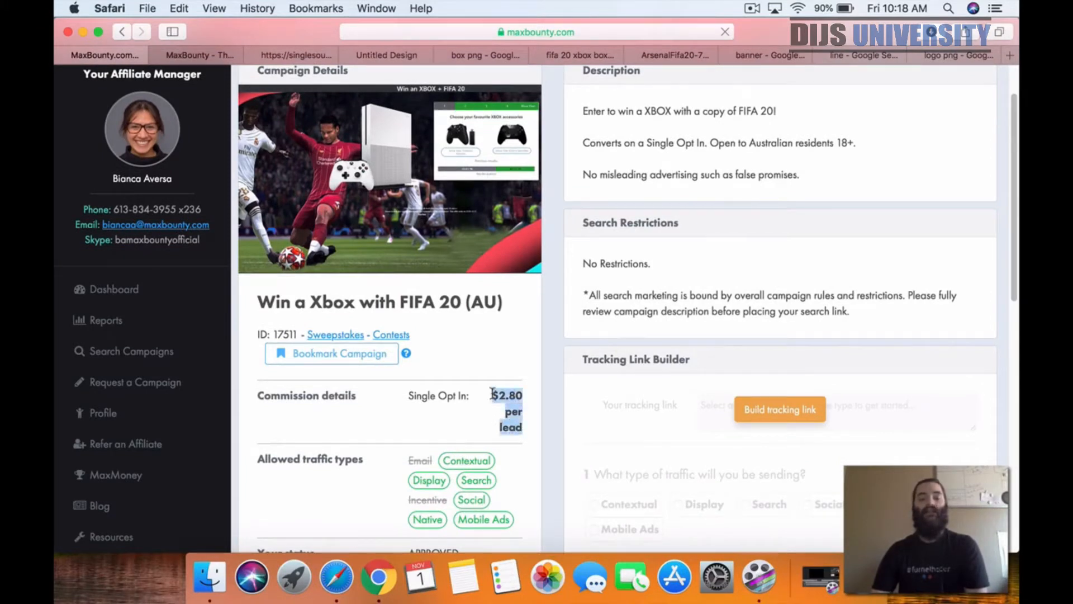
{"action": "left_click", "coordinate": [514, 404]}
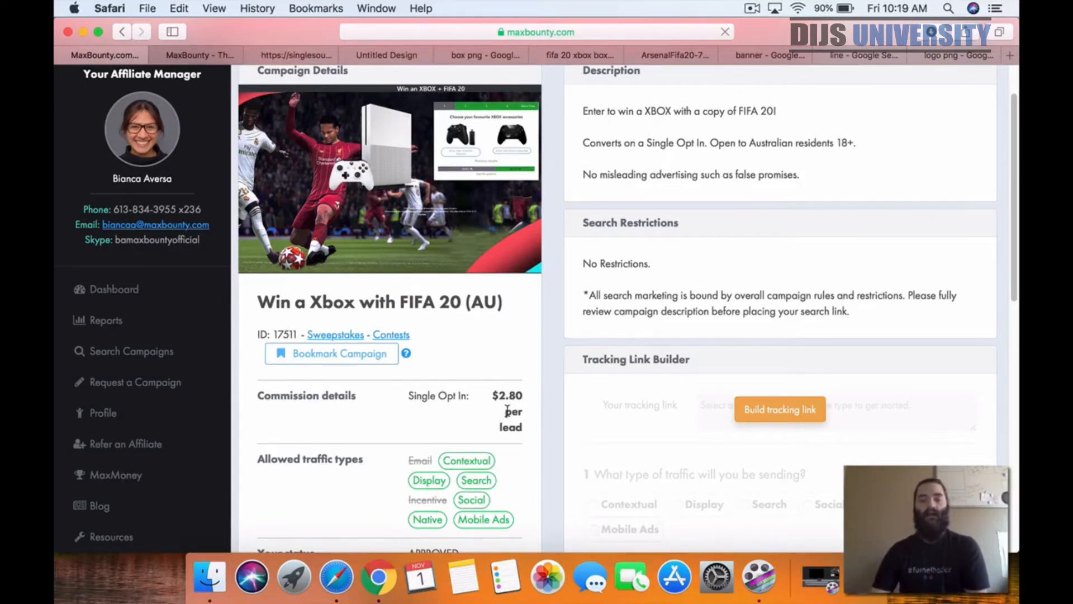
{"action": "scroll", "coordinate": [531, 426], "scroll_direction": "down", "scroll_amount": 3}
{"action": "scroll", "coordinate": [529, 425], "scroll_direction": "down", "scroll_amount": 5}
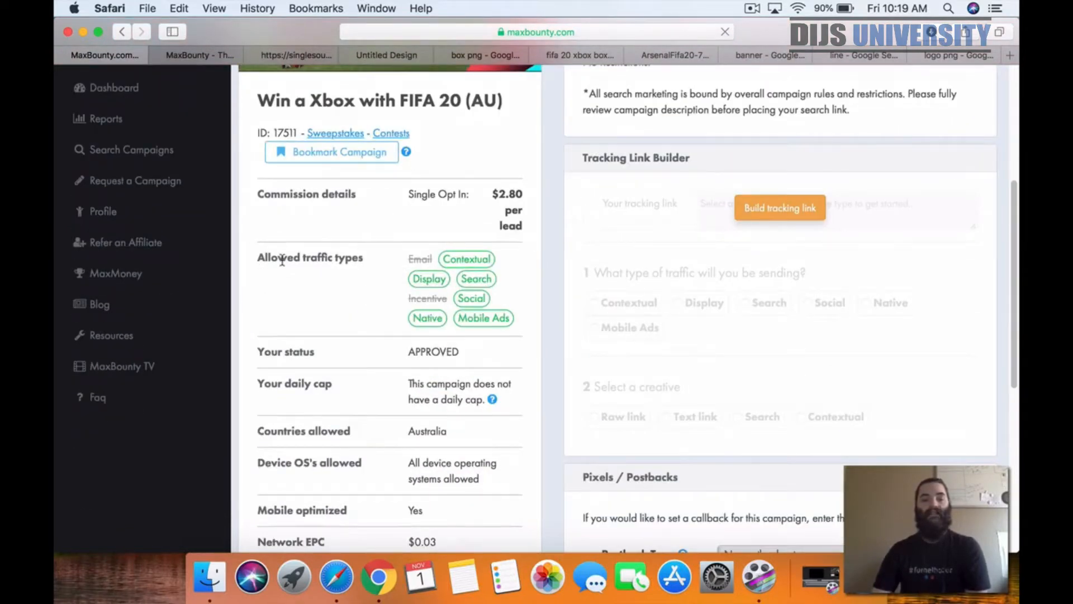
{"action": "left_click_drag", "start_coordinate": [258, 257], "coordinate": [493, 326]}
{"action": "left_click", "coordinate": [515, 302]}
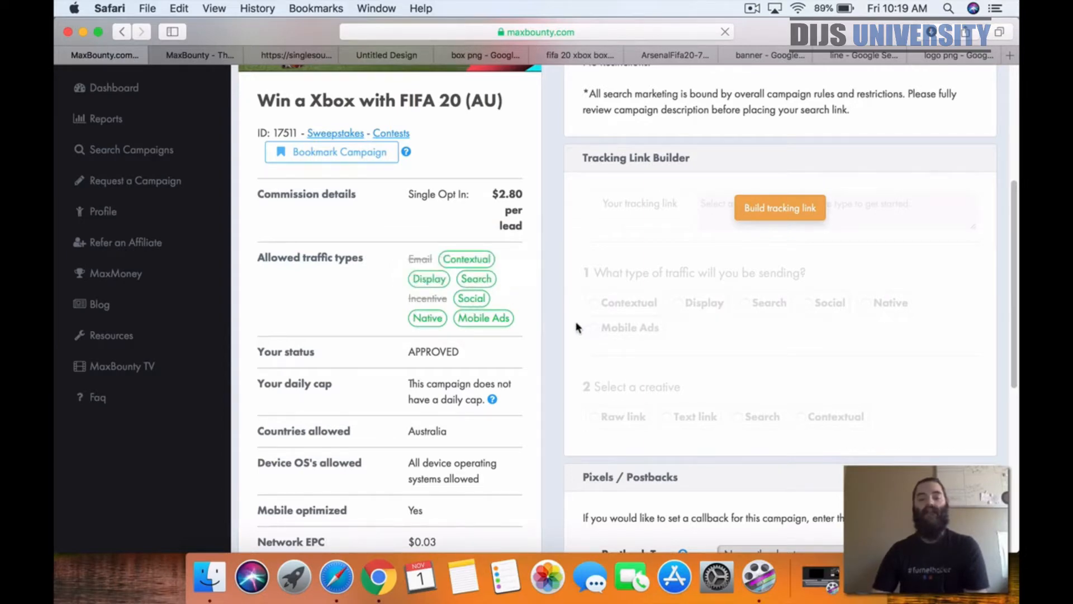
Check whether the campaign is mobile optimized and what its network EPC is
{"action": "scroll", "coordinate": [578, 327], "scroll_direction": "down", "scroll_amount": 5}
{"action": "double_click", "coordinate": [415, 369]}
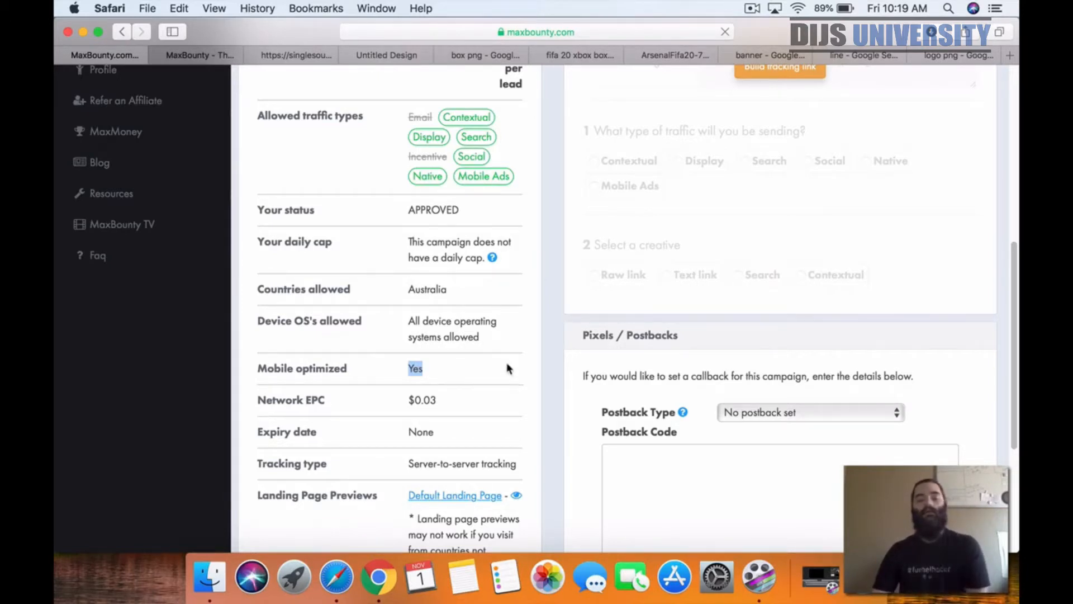
{"action": "scroll", "coordinate": [507, 369], "scroll_direction": "down", "scroll_amount": 1}
{"action": "scroll", "coordinate": [509, 370], "scroll_direction": "down", "scroll_amount": 2}
{"action": "left_click_drag", "start_coordinate": [465, 365], "coordinate": [386, 361]}
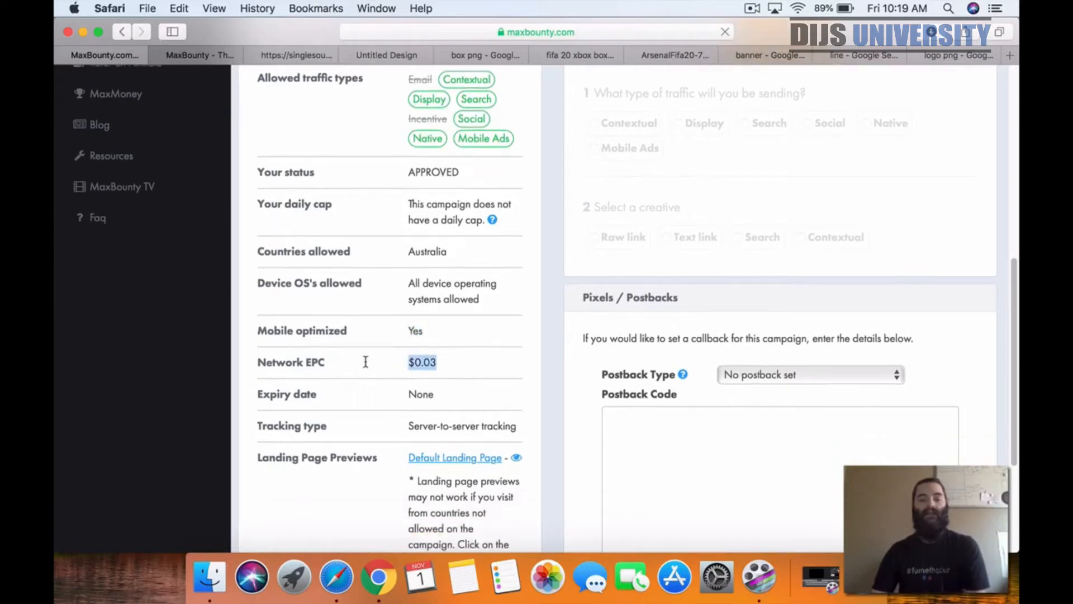
{"action": "left_click", "coordinate": [489, 380]}
{"action": "scroll", "coordinate": [490, 374], "scroll_direction": "down", "scroll_amount": 3}
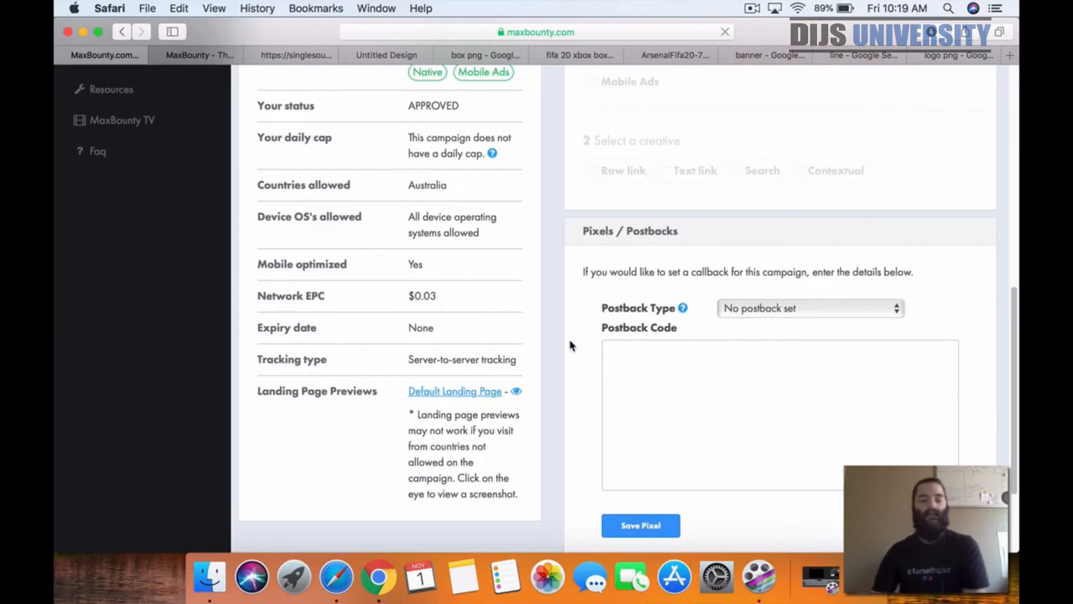
Open the campaign's default landing page preview and look over the prize page
{"action": "scroll", "coordinate": [570, 343], "scroll_direction": "down", "scroll_amount": 1}
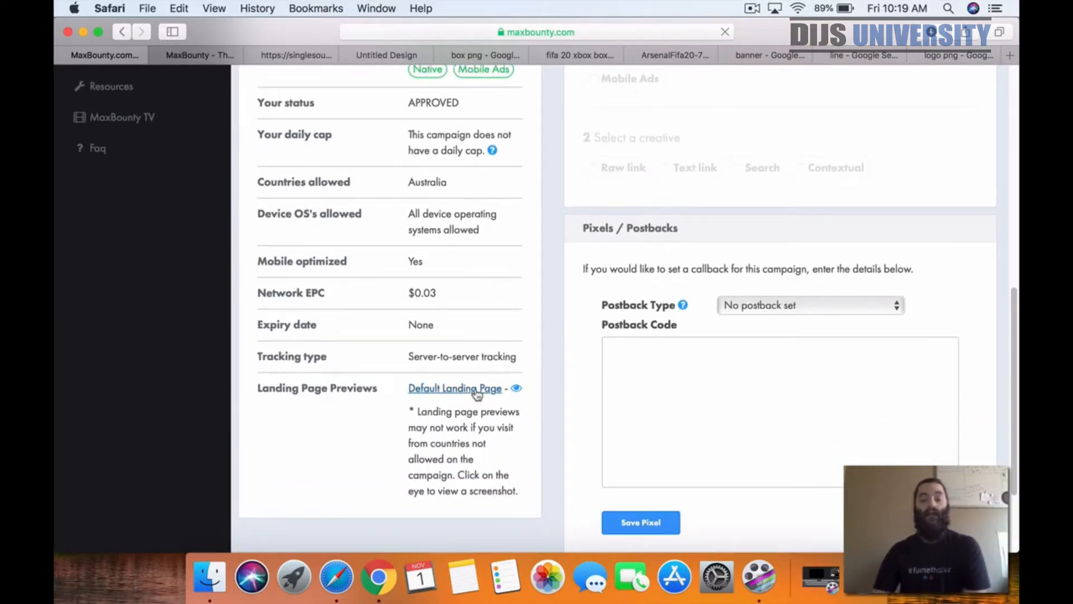
{"action": "left_click", "coordinate": [477, 390]}
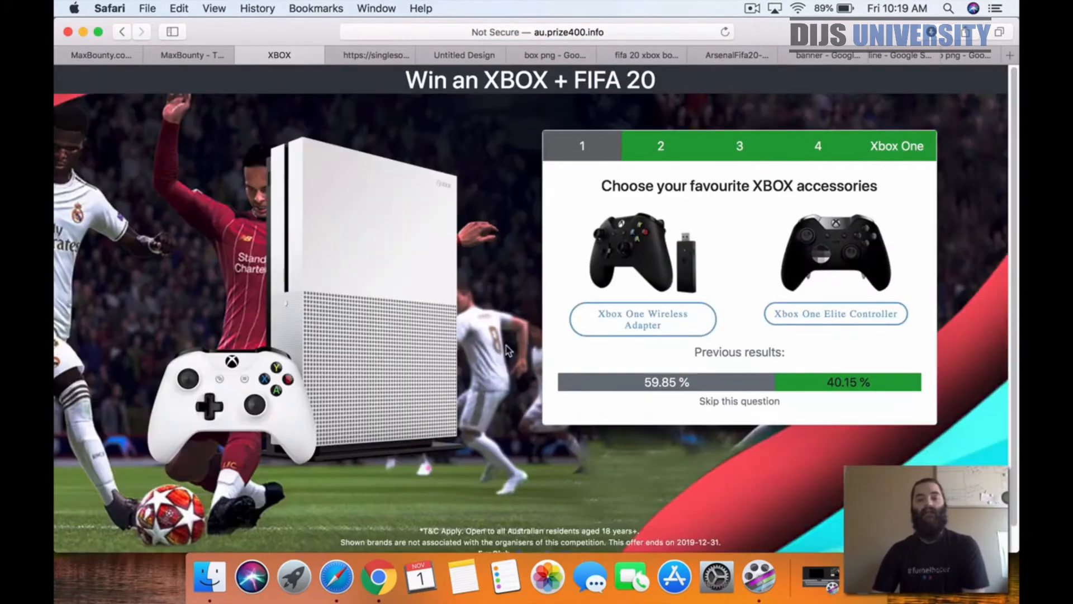
{"action": "scroll", "coordinate": [507, 350], "scroll_direction": "down", "scroll_amount": 2}
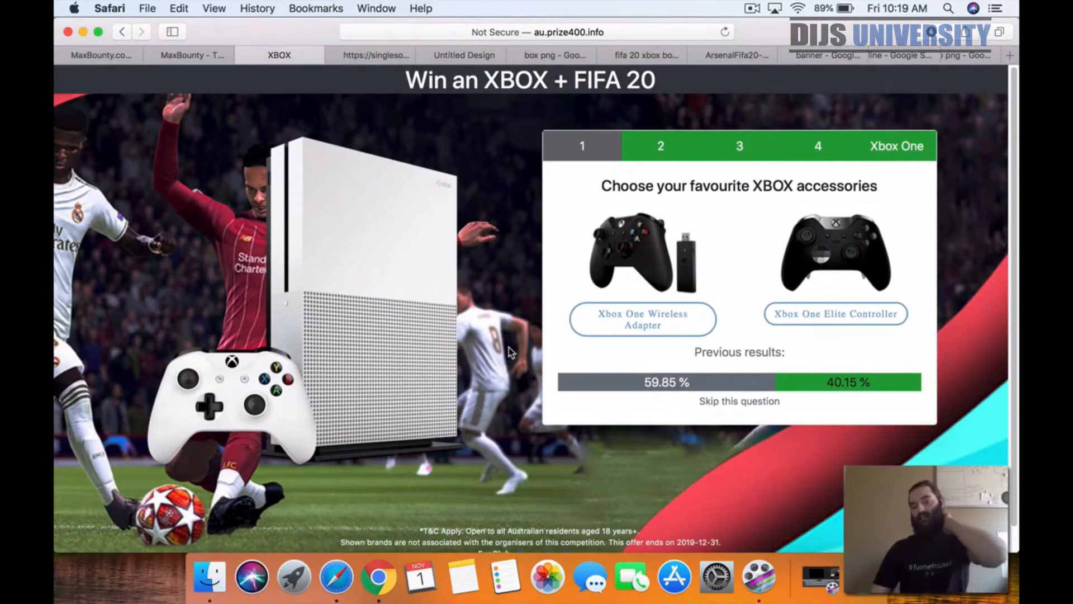
{"action": "scroll", "coordinate": [510, 346], "scroll_direction": "down", "scroll_amount": 1}
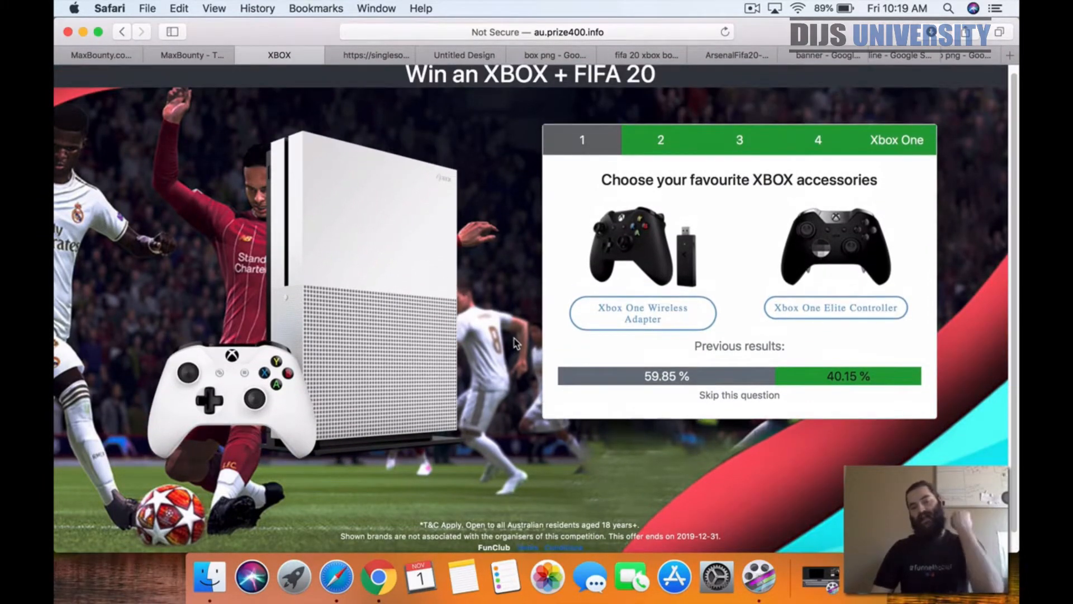
{"action": "scroll", "coordinate": [506, 352], "scroll_direction": "down", "scroll_amount": 2}
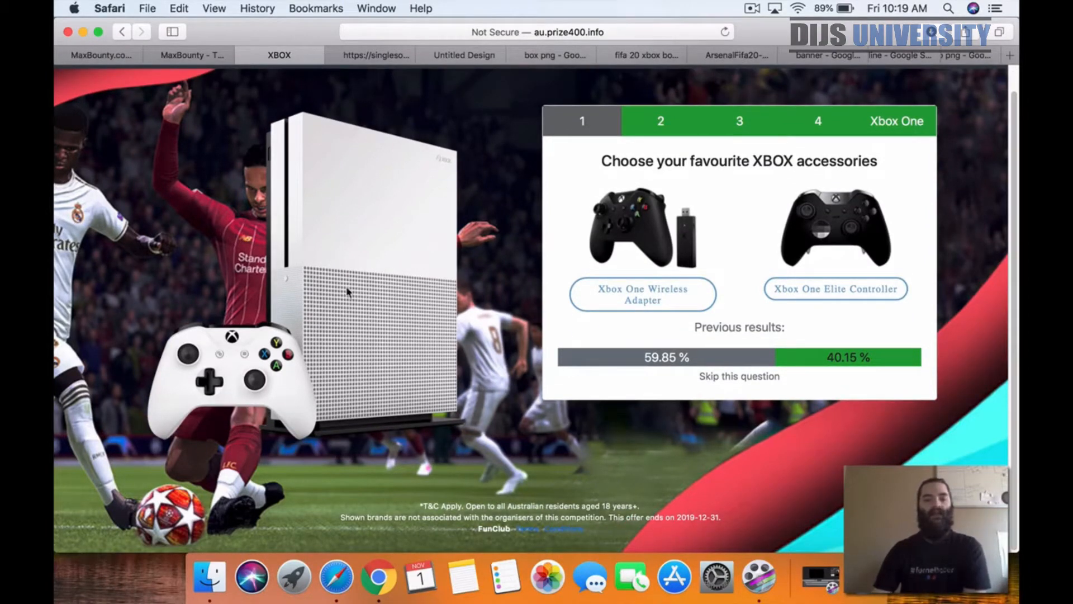
{"action": "scroll", "coordinate": [520, 268], "scroll_direction": "up", "scroll_amount": 2}
{"action": "scroll", "coordinate": [503, 297], "scroll_direction": "down", "scroll_amount": 2}
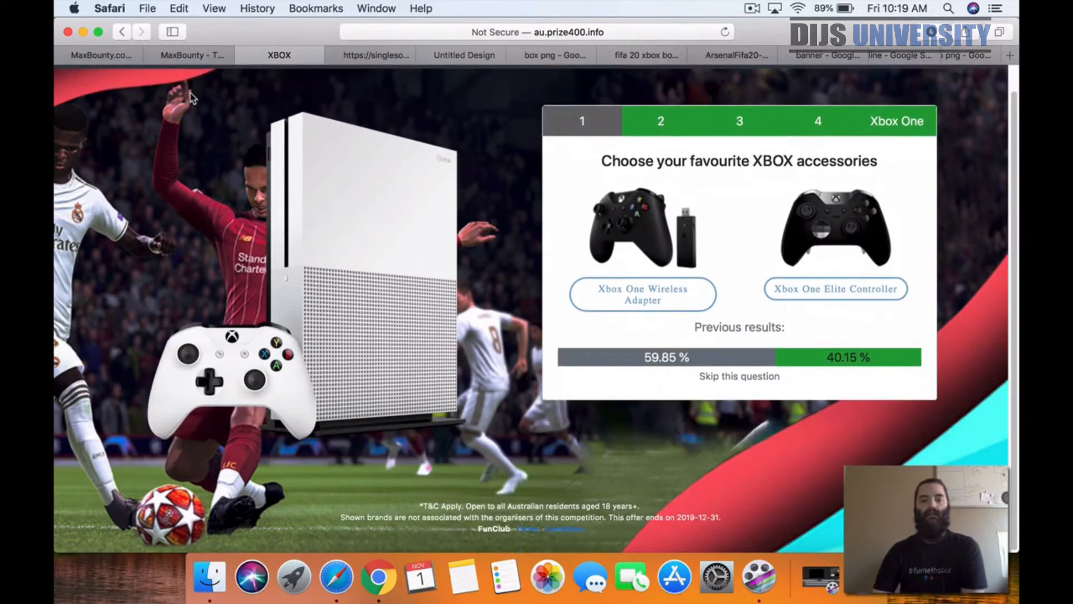
Close the second MaxBounty tab and return to the Xbox with FIFA 20 campaign details
{"action": "left_click", "coordinate": [189, 60]}
{"action": "left_click", "coordinate": [122, 55]}
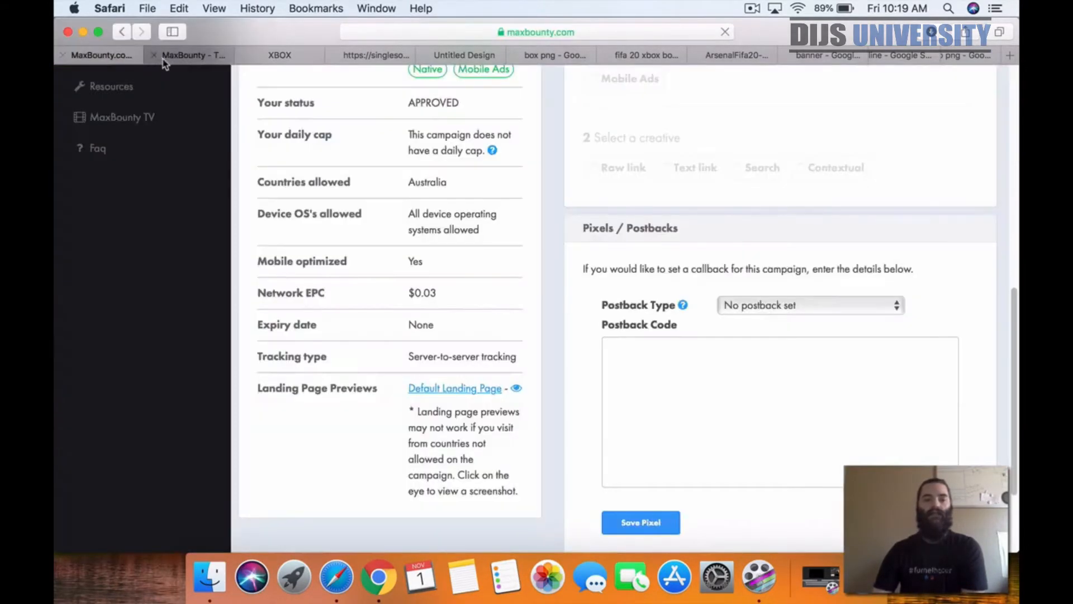
{"action": "left_click", "coordinate": [163, 60]}
{"action": "left_click", "coordinate": [153, 55]}
{"action": "left_click", "coordinate": [112, 55]}
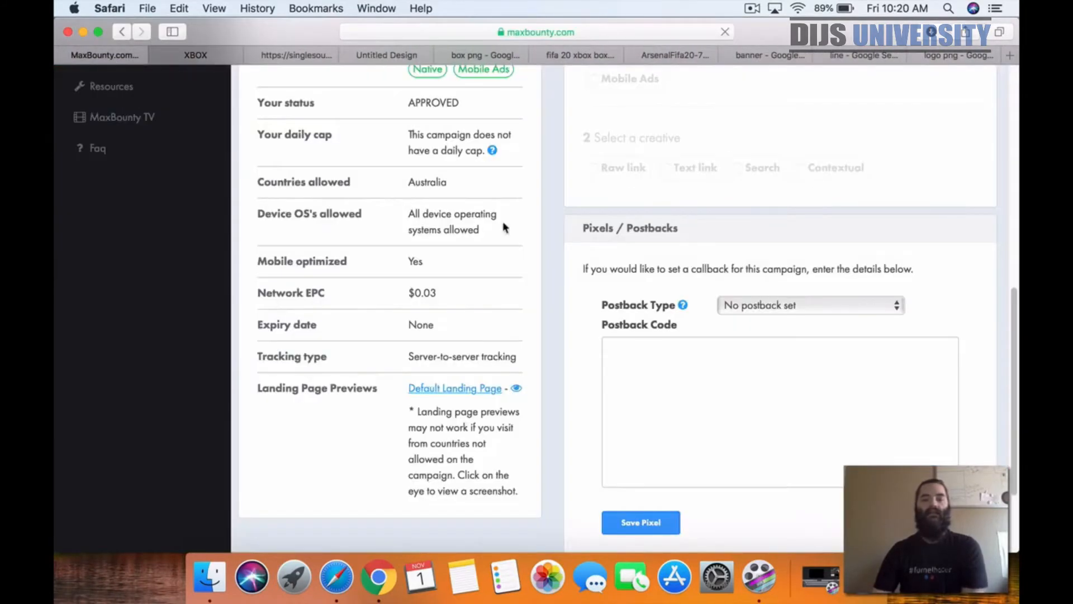
{"action": "scroll", "coordinate": [541, 228], "scroll_direction": "down", "scroll_amount": 3}
{"action": "scroll", "coordinate": [540, 223], "scroll_direction": "up", "scroll_amount": 12}
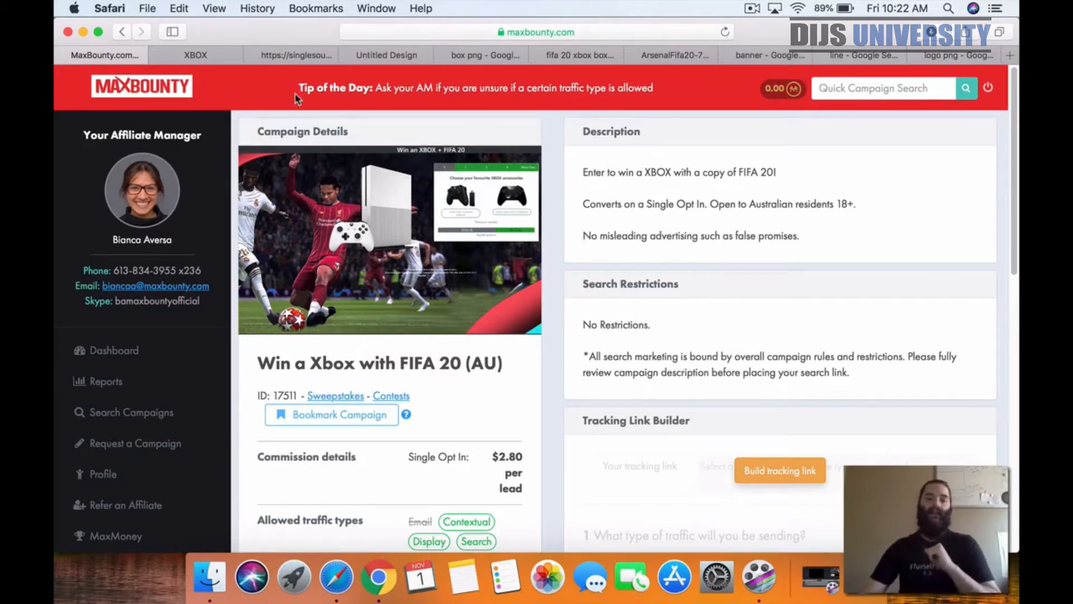
Switch to the ClickFunnels page editor and look over the survey page template
{"action": "left_click", "coordinate": [302, 63]}
{"action": "scroll", "coordinate": [136, 218], "scroll_direction": "down", "scroll_amount": 5}
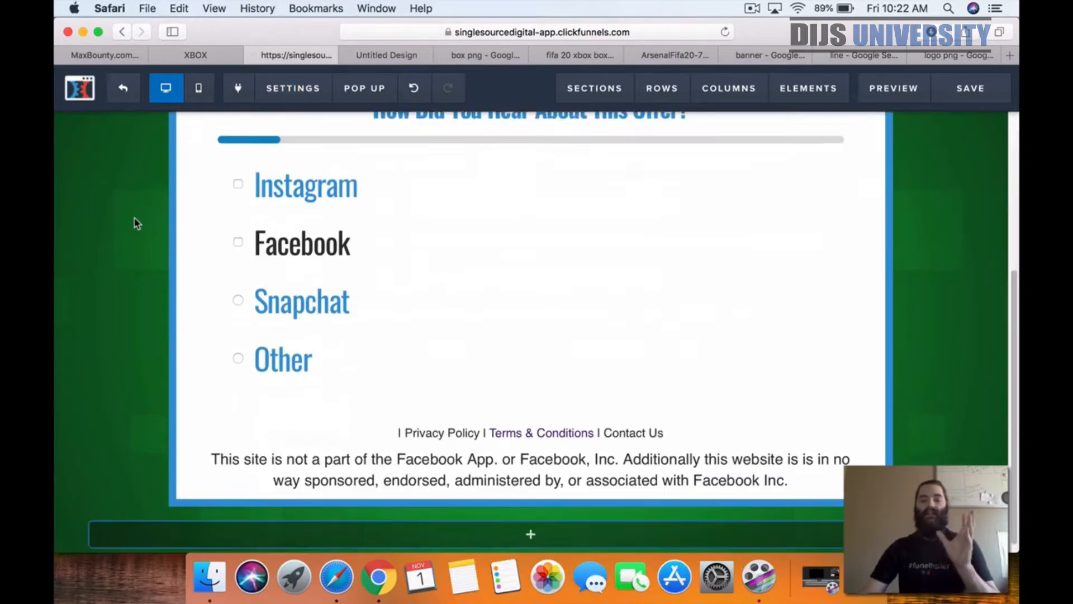
{"action": "scroll", "coordinate": [136, 223], "scroll_direction": "up", "scroll_amount": 5}
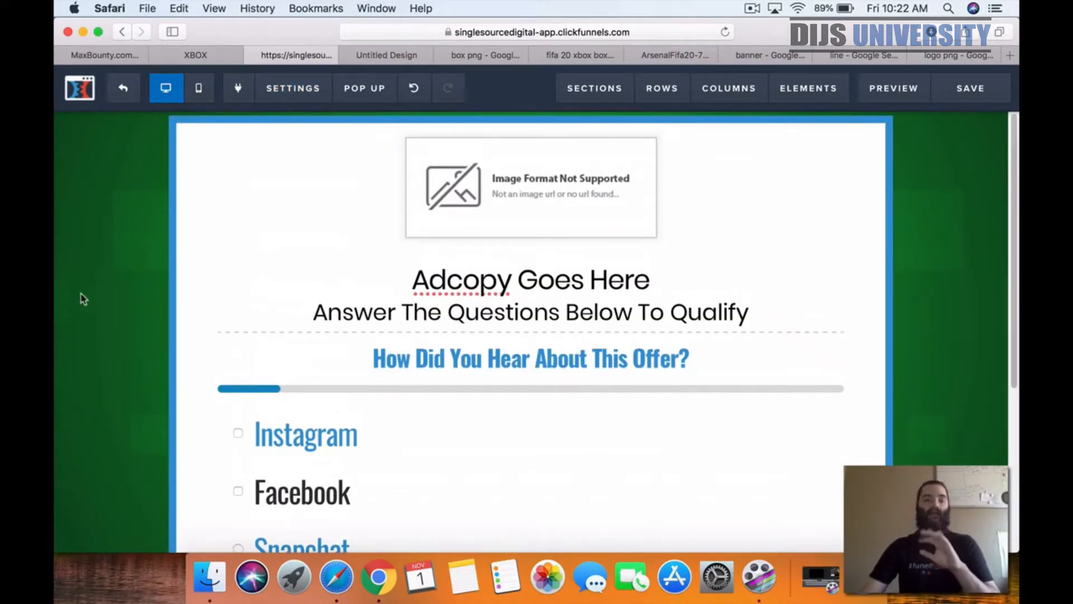
Remove the survey page's background image in the background settings
{"action": "left_click", "coordinate": [292, 88]}
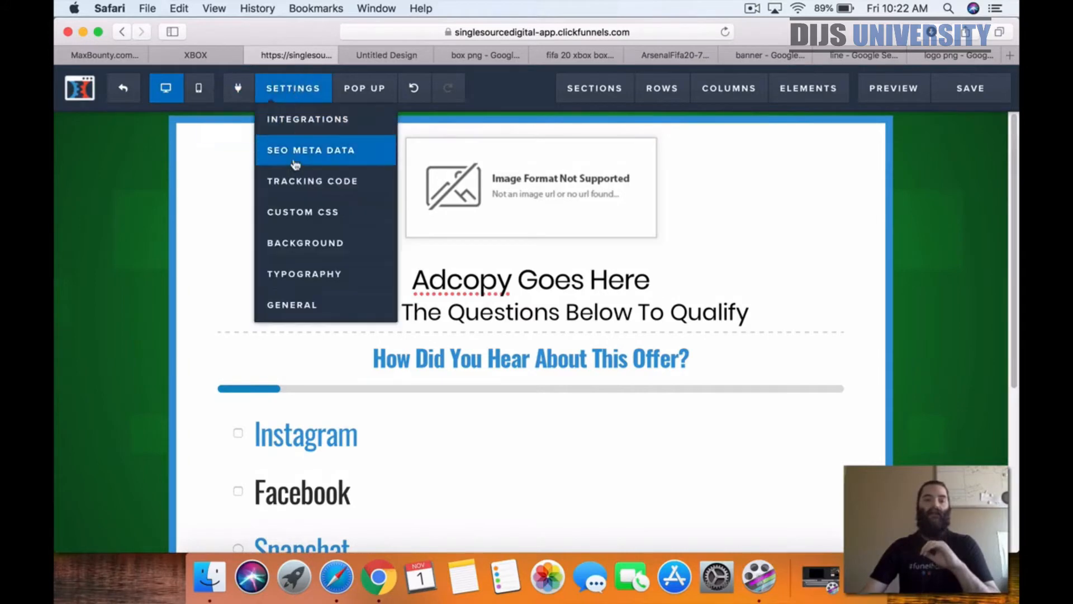
{"action": "right_click", "coordinate": [291, 246]}
{"action": "left_click", "coordinate": [273, 243]}
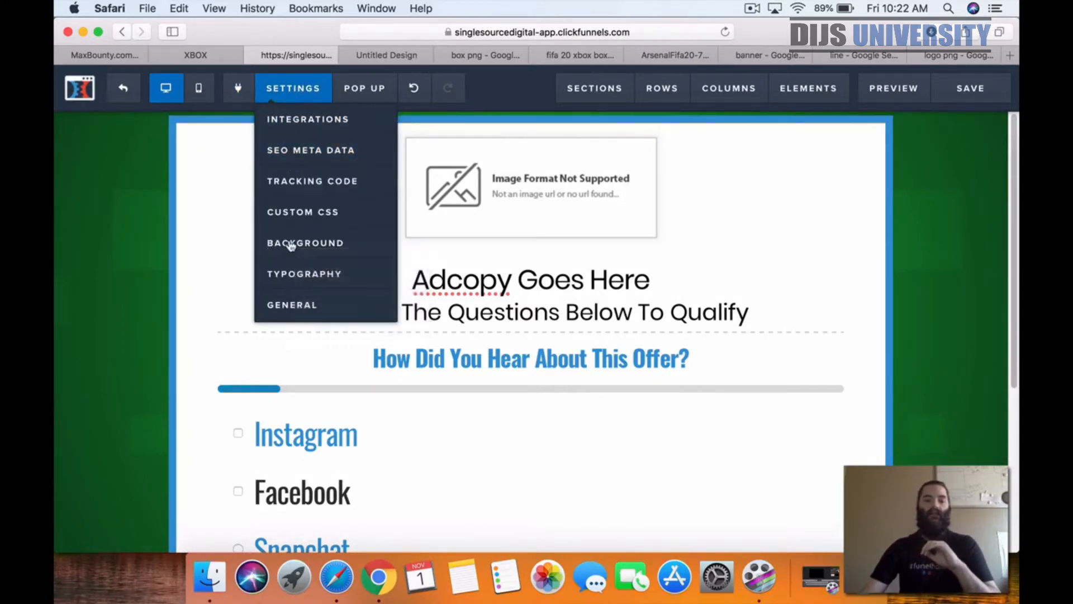
{"action": "left_click", "coordinate": [279, 242]}
{"action": "triple_click", "coordinate": [910, 182]}
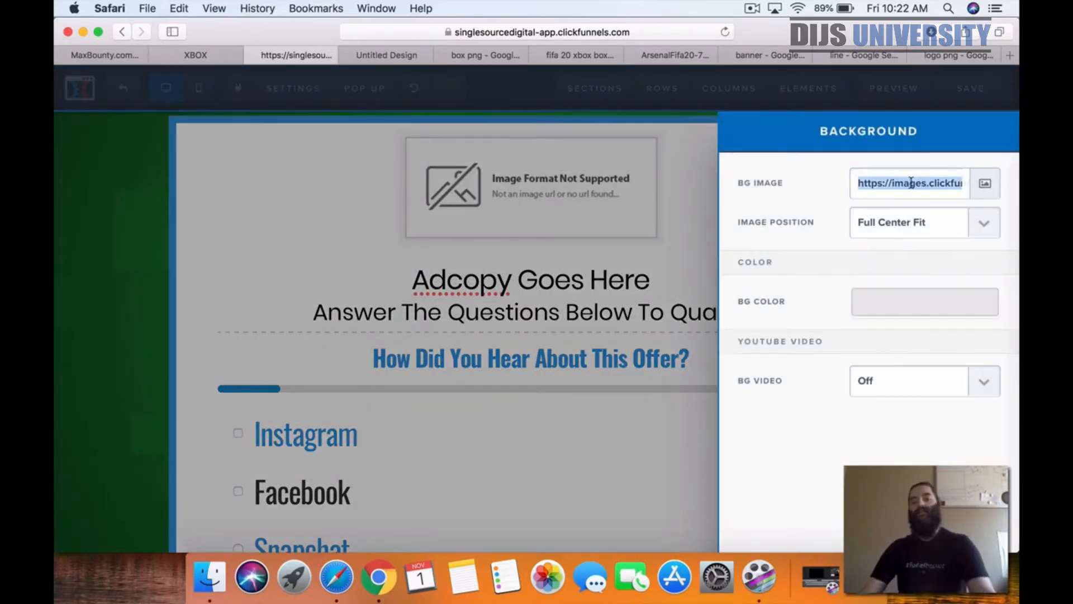
{"action": "key", "text": "BackSpace"}
{"action": "left_click", "coordinate": [120, 278]}
Examine the page's logo placeholder, ad copy headline, survey question with its answer options, and footer
{"action": "scroll", "coordinate": [121, 277], "scroll_direction": "down", "scroll_amount": 5}
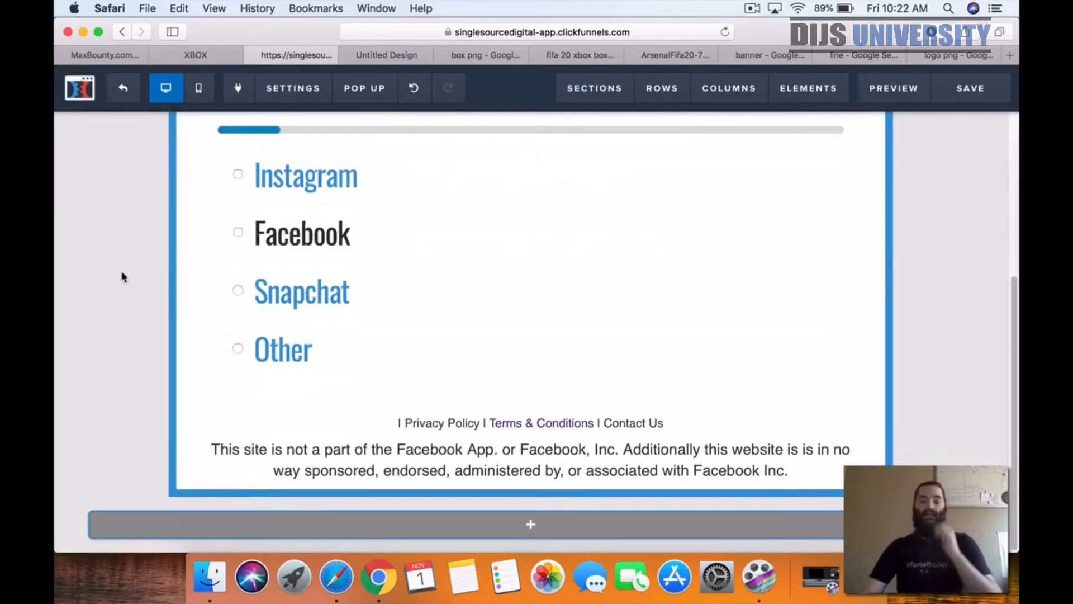
{"action": "scroll", "coordinate": [121, 278], "scroll_direction": "up", "scroll_amount": 2}
{"action": "scroll", "coordinate": [124, 276], "scroll_direction": "up", "scroll_amount": 2}
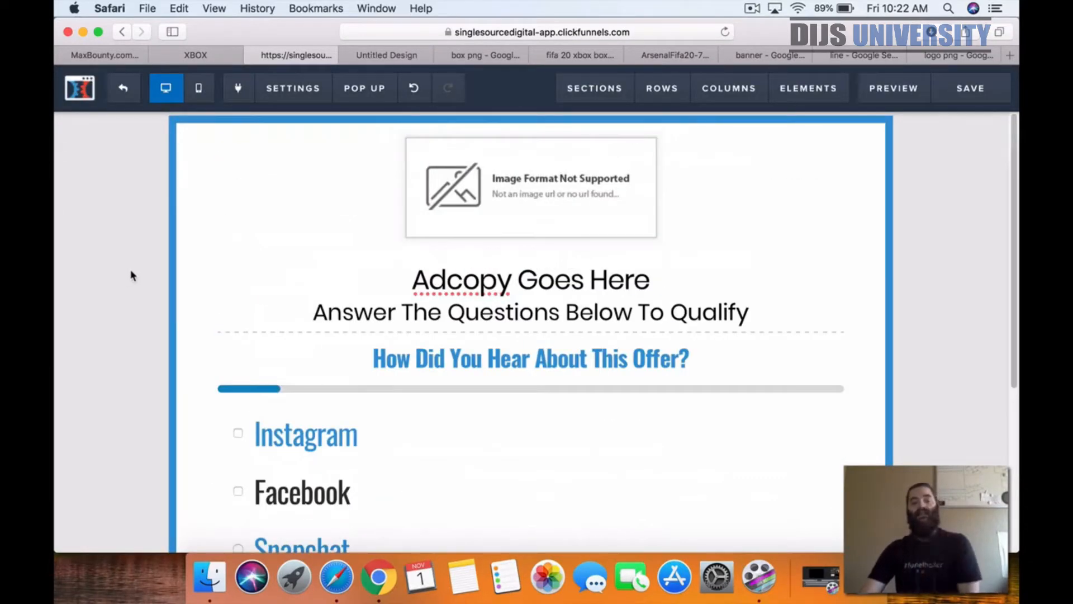
{"action": "scroll", "coordinate": [130, 275], "scroll_direction": "down", "scroll_amount": 4}
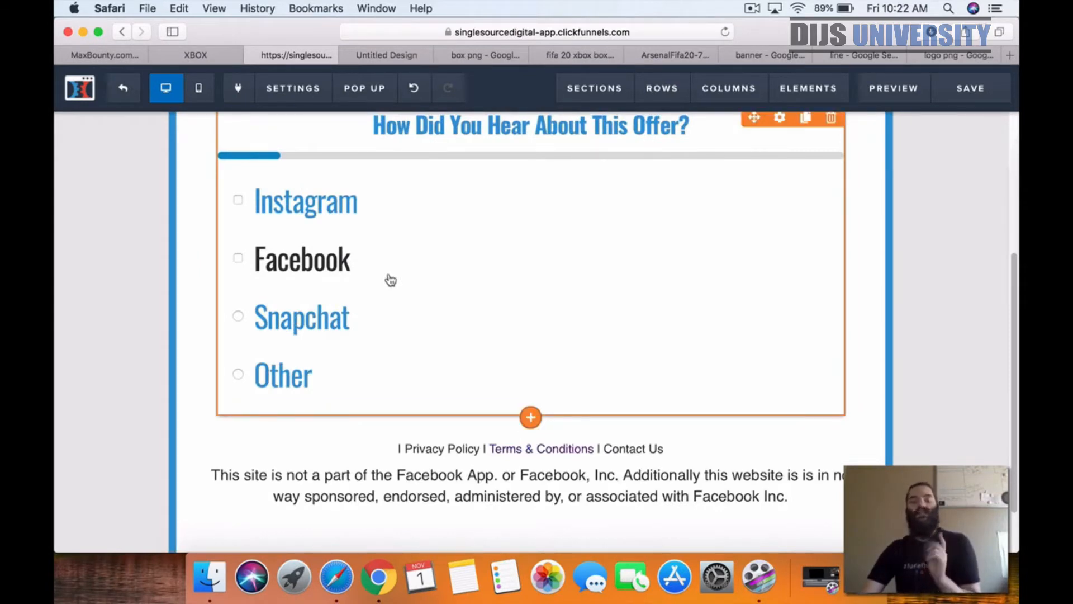
{"action": "scroll", "coordinate": [377, 292], "scroll_direction": "up", "scroll_amount": 4}
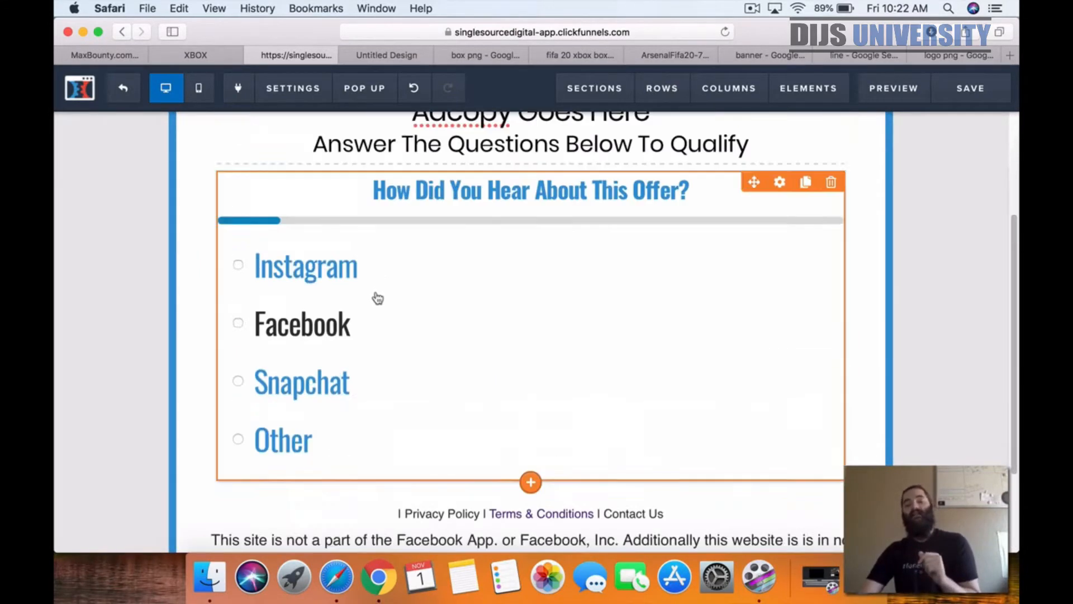
{"action": "scroll", "coordinate": [376, 298], "scroll_direction": "down", "scroll_amount": 1}
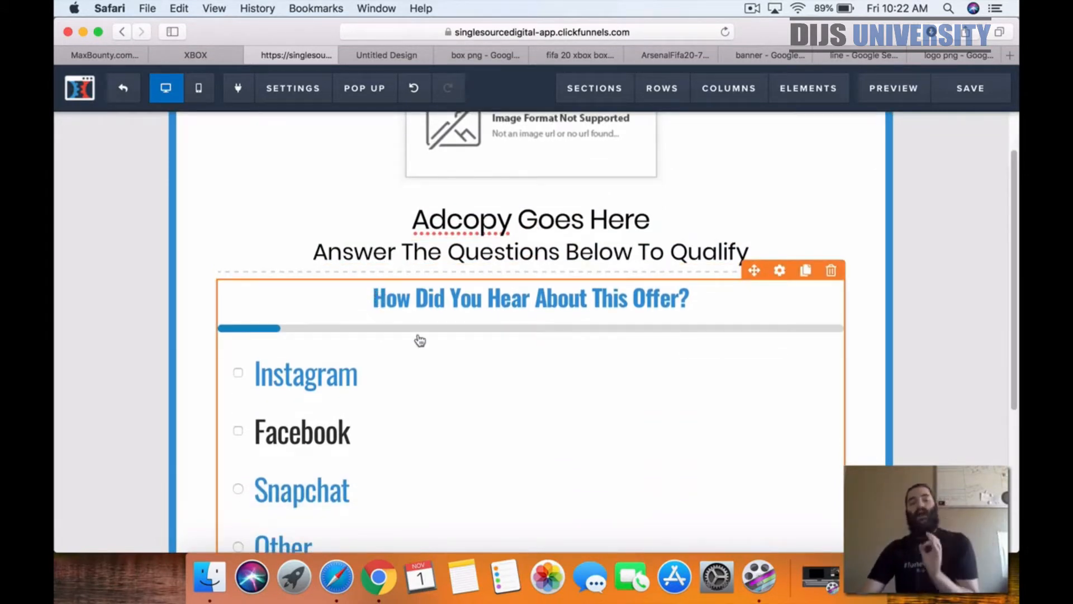
Compare the survey page template with the Xbox offer's landing page and return to the page editor
{"action": "scroll", "coordinate": [420, 340], "scroll_direction": "down", "scroll_amount": 1}
{"action": "scroll", "coordinate": [335, 290], "scroll_direction": "up", "scroll_amount": 2}
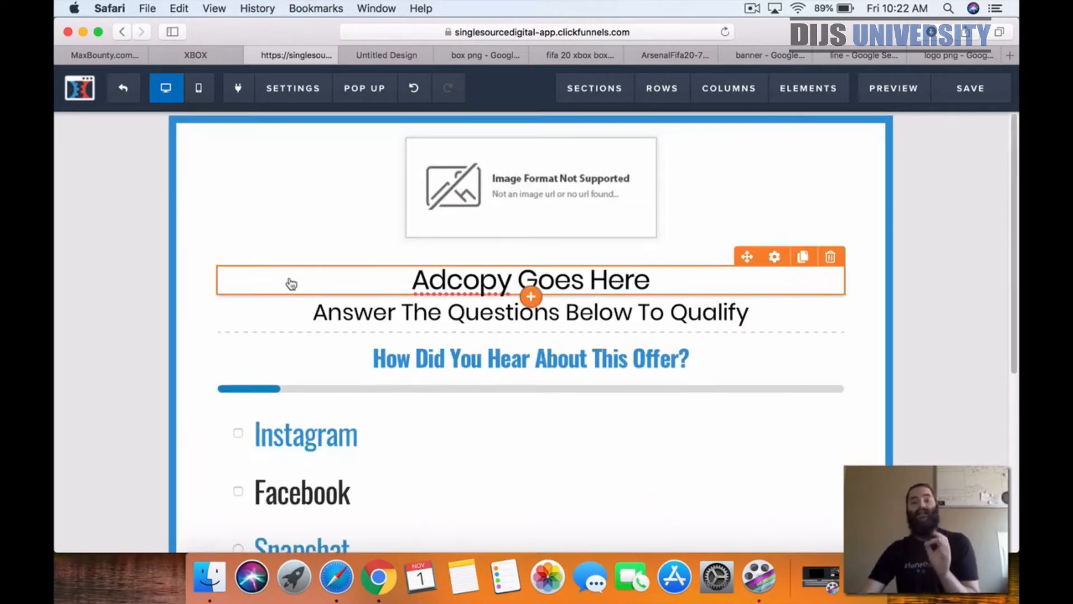
{"action": "scroll", "coordinate": [290, 282], "scroll_direction": "down", "scroll_amount": 1}
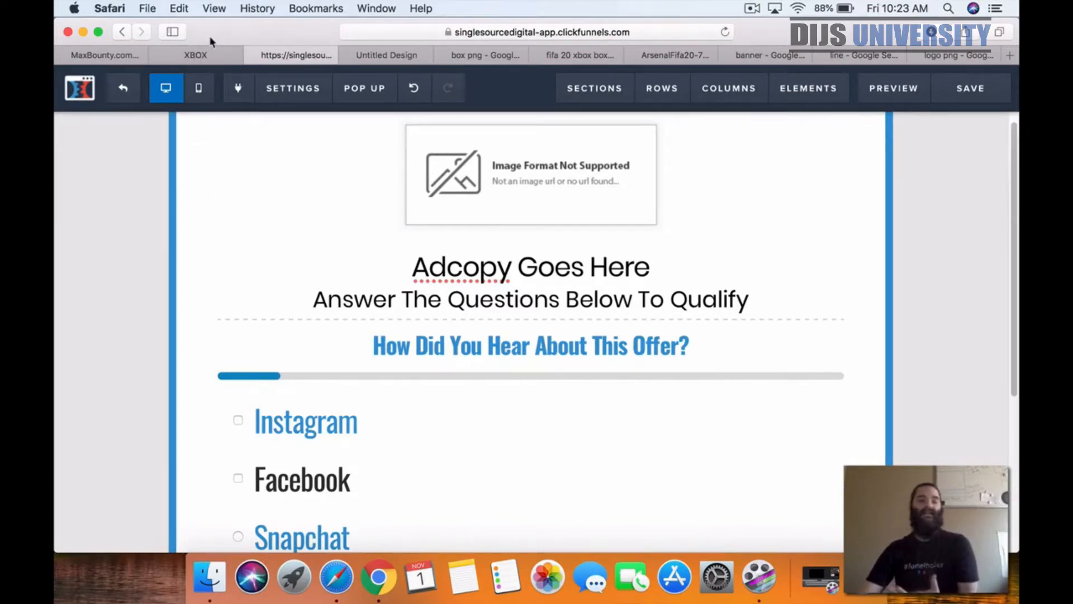
{"action": "left_click", "coordinate": [206, 52]}
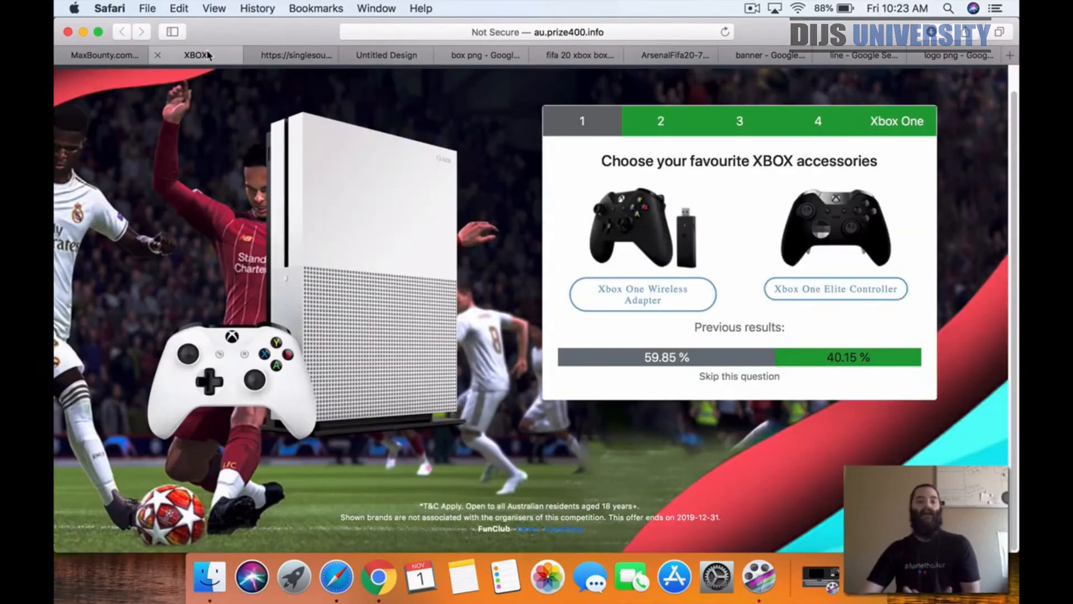
{"action": "left_click", "coordinate": [300, 61]}
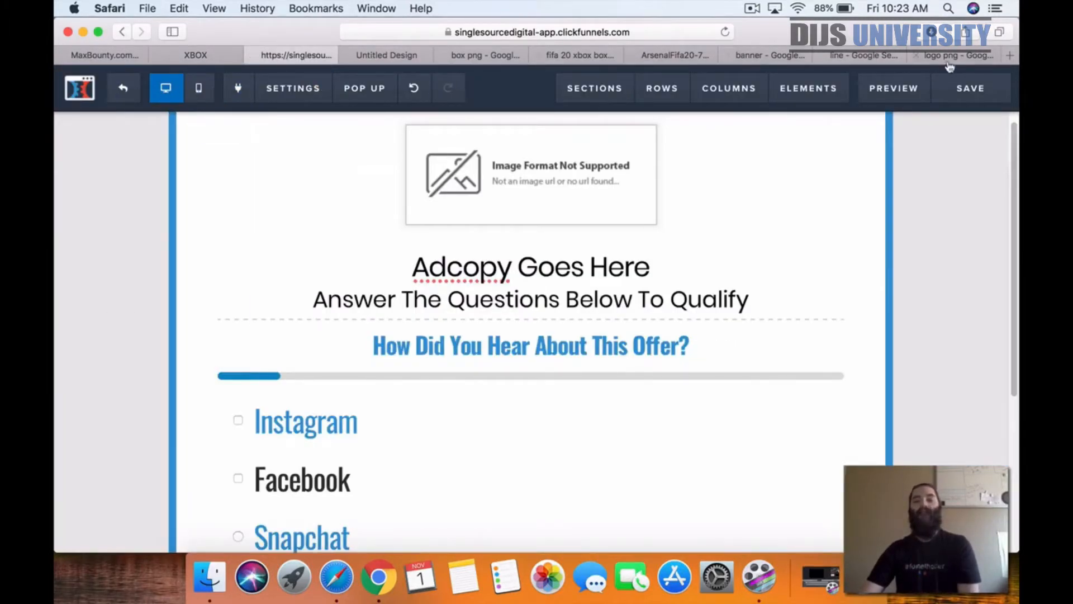
Browse the xbox banner image results and the Canva design, and return to the ClickFunnels page editor
{"action": "left_click", "coordinate": [765, 56]}
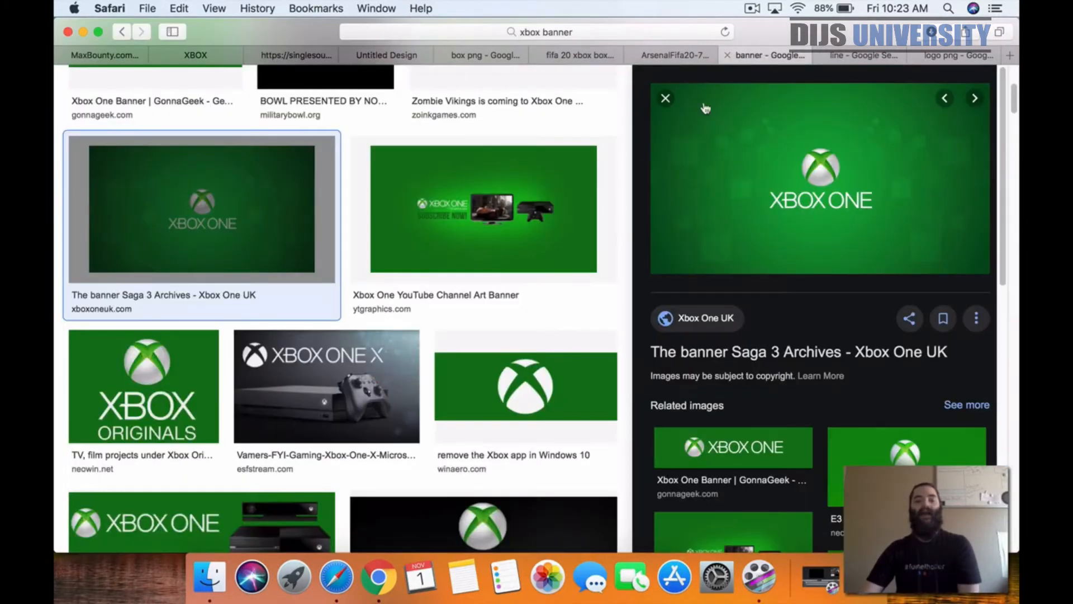
{"action": "scroll", "coordinate": [352, 302], "scroll_direction": "down", "scroll_amount": 10}
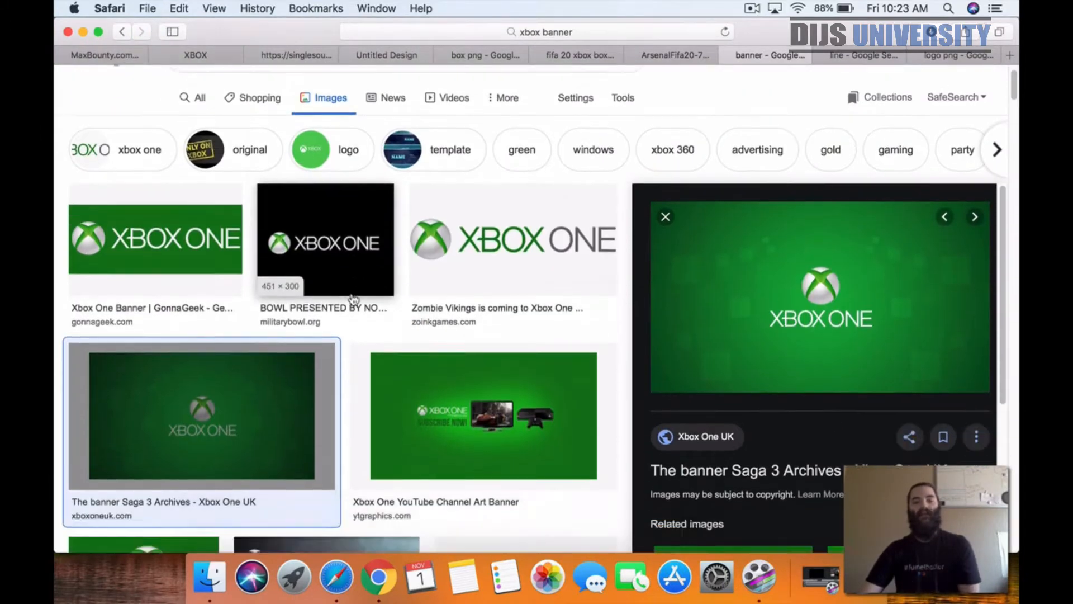
{"action": "scroll", "coordinate": [353, 300], "scroll_direction": "up", "scroll_amount": 7}
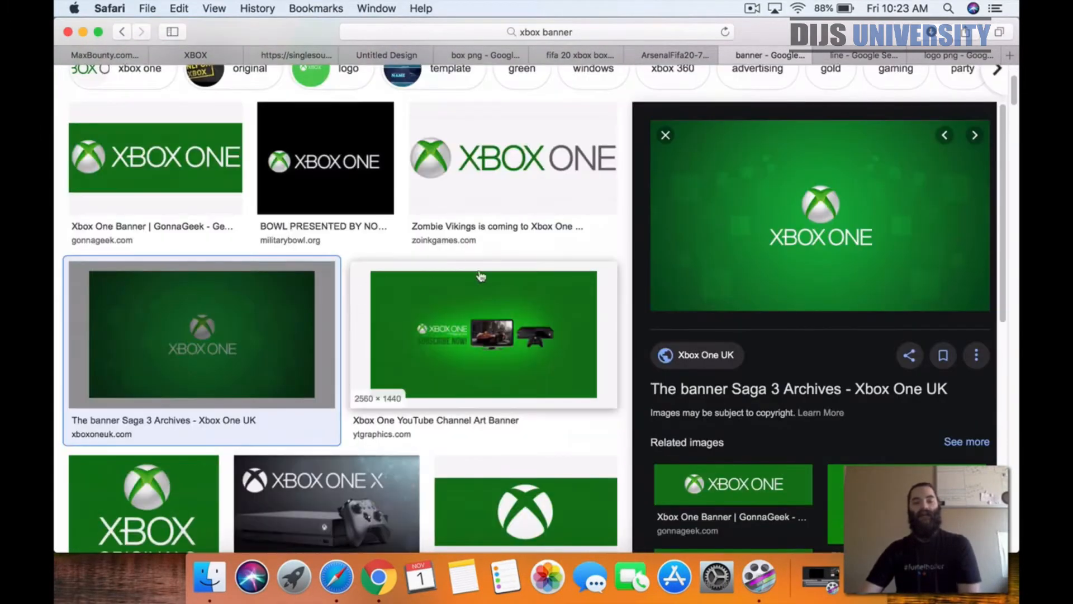
{"action": "left_click", "coordinate": [384, 56]}
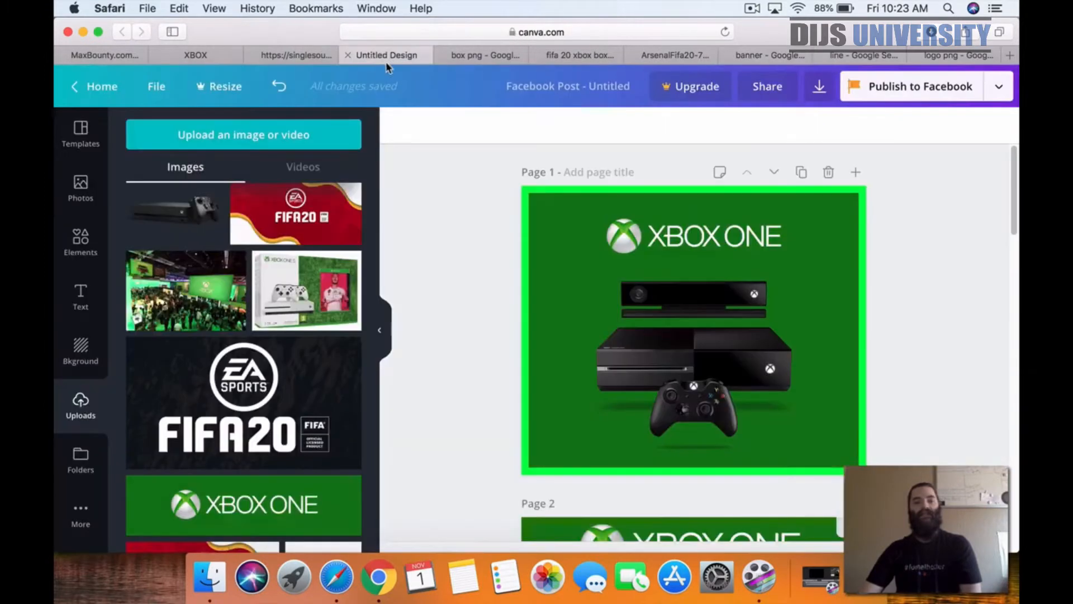
{"action": "left_click", "coordinate": [285, 56]}
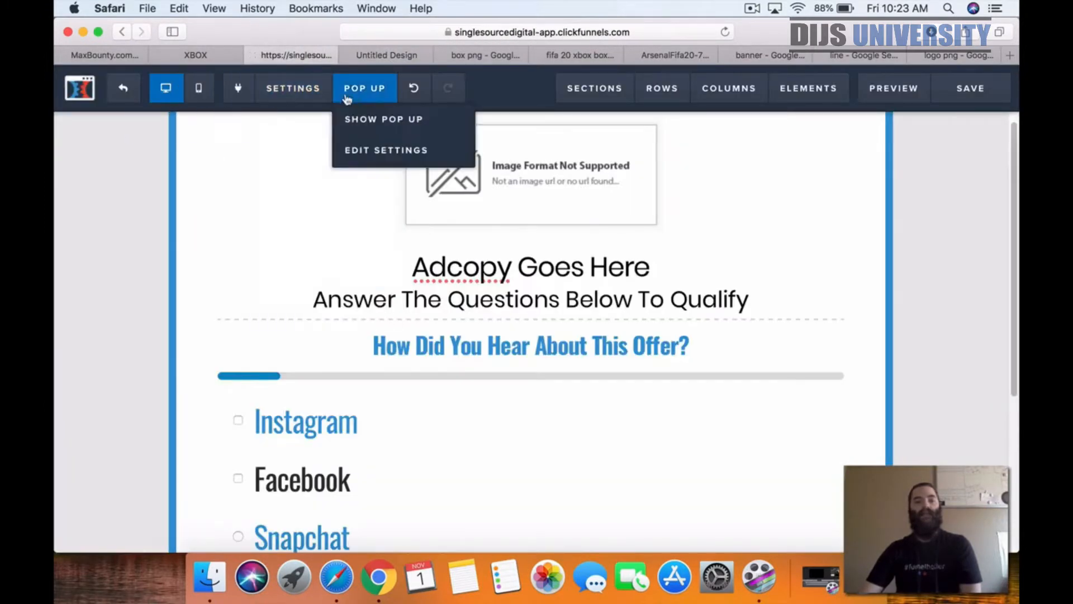
Set the survey page's background to the green Xbox One image from the uploaded image library
{"action": "mouse_move", "coordinate": [292, 88]}
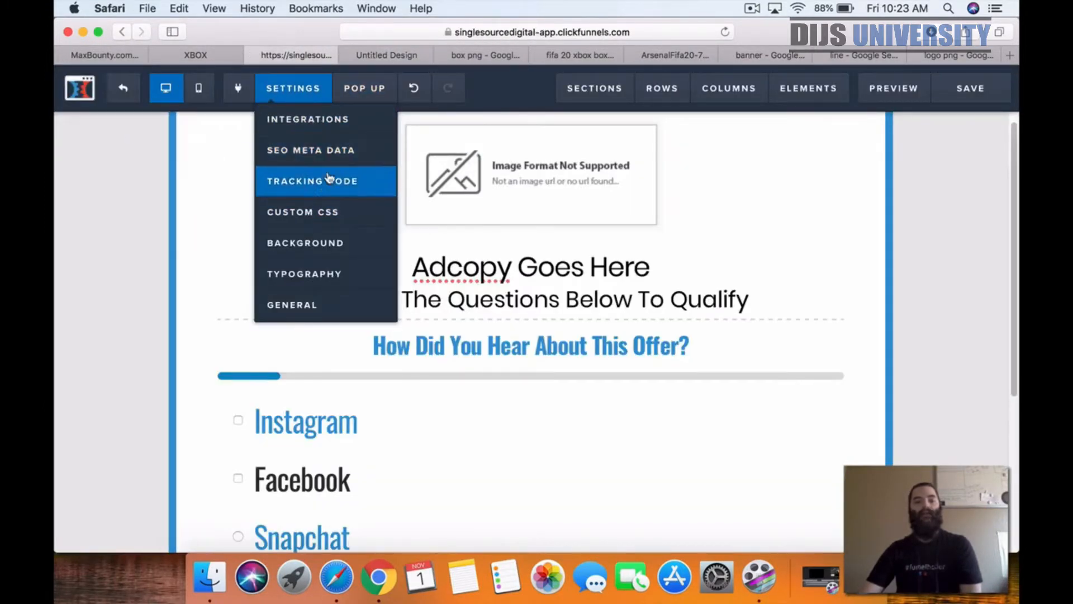
{"action": "left_click", "coordinate": [323, 256]}
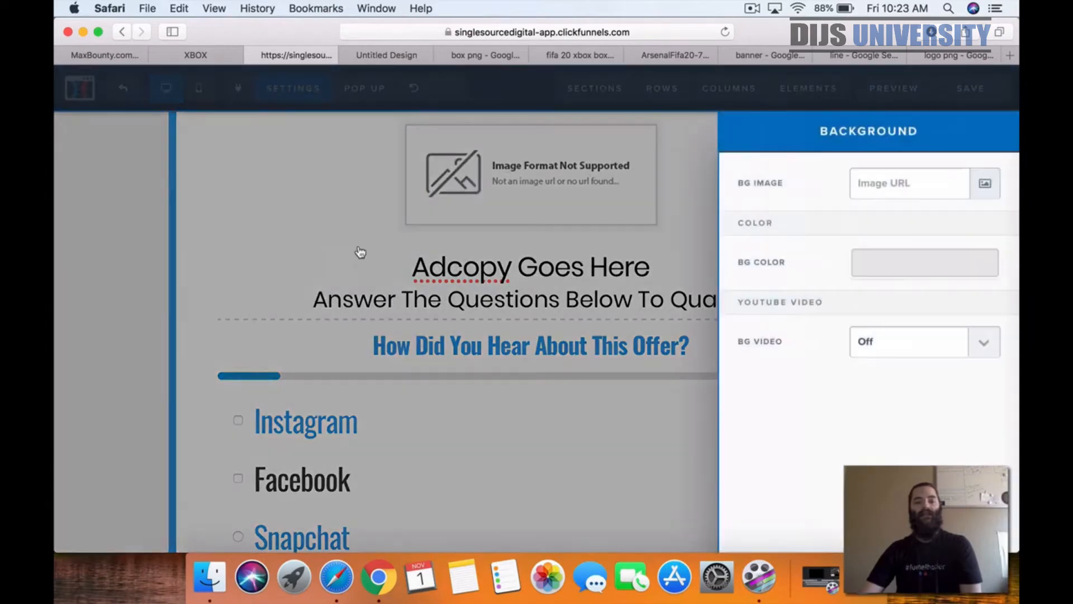
{"action": "left_click", "coordinate": [985, 187]}
{"action": "left_click", "coordinate": [106, 294]}
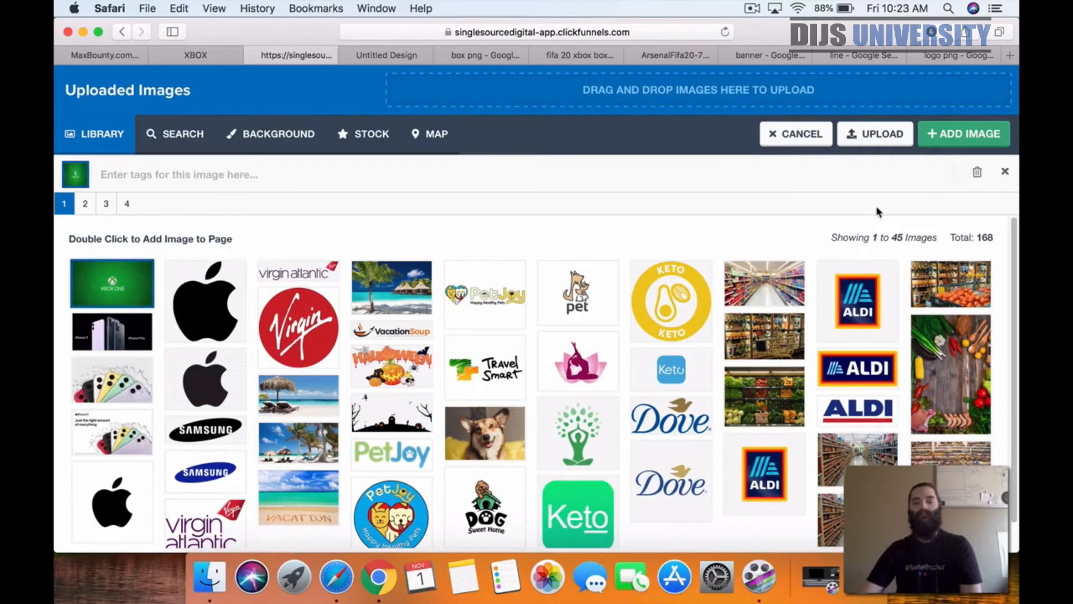
{"action": "left_click", "coordinate": [962, 137]}
{"action": "left_click", "coordinate": [112, 322]}
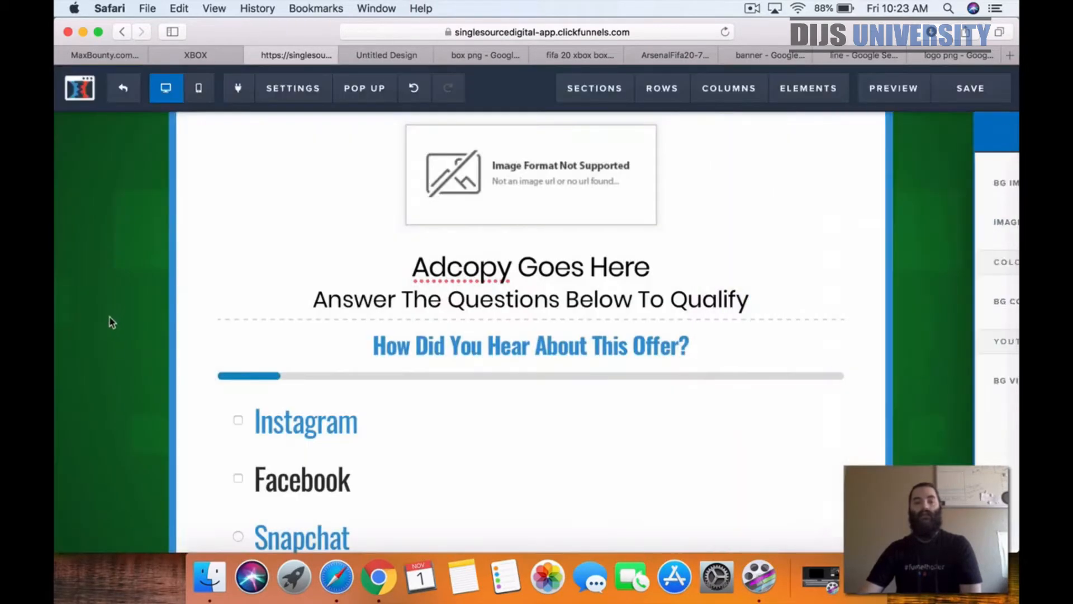
Examine the survey page against its green background, from the logo placeholder and ad copy to the answer options and footer
{"action": "scroll", "coordinate": [105, 333], "scroll_direction": "down", "scroll_amount": 5}
{"action": "scroll", "coordinate": [105, 333], "scroll_direction": "up", "scroll_amount": 5}
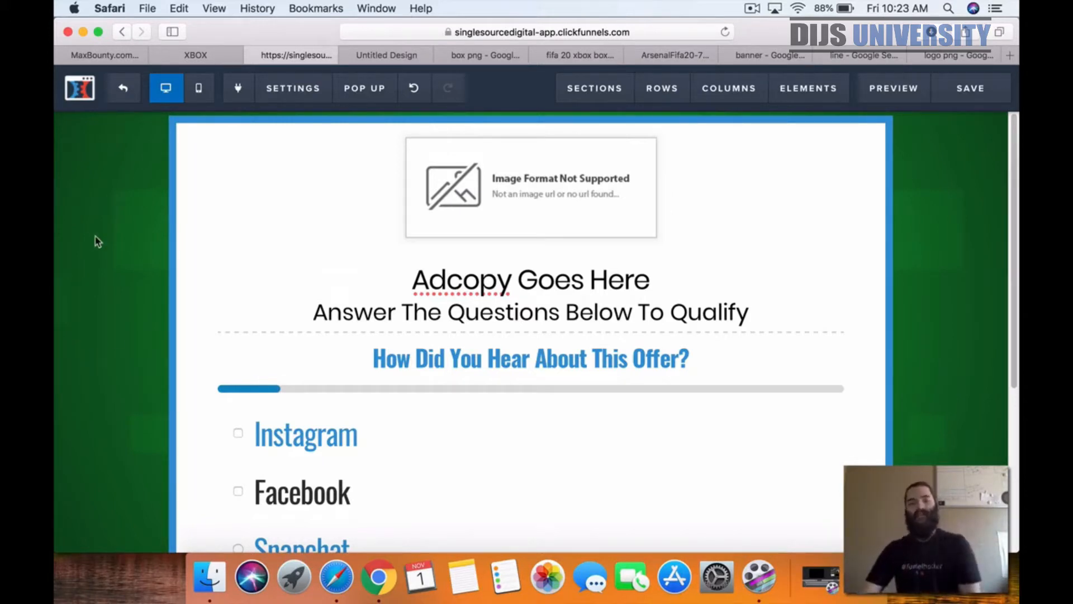
{"action": "scroll", "coordinate": [106, 283], "scroll_direction": "down", "scroll_amount": 1}
{"action": "scroll", "coordinate": [108, 278], "scroll_direction": "down", "scroll_amount": 5}
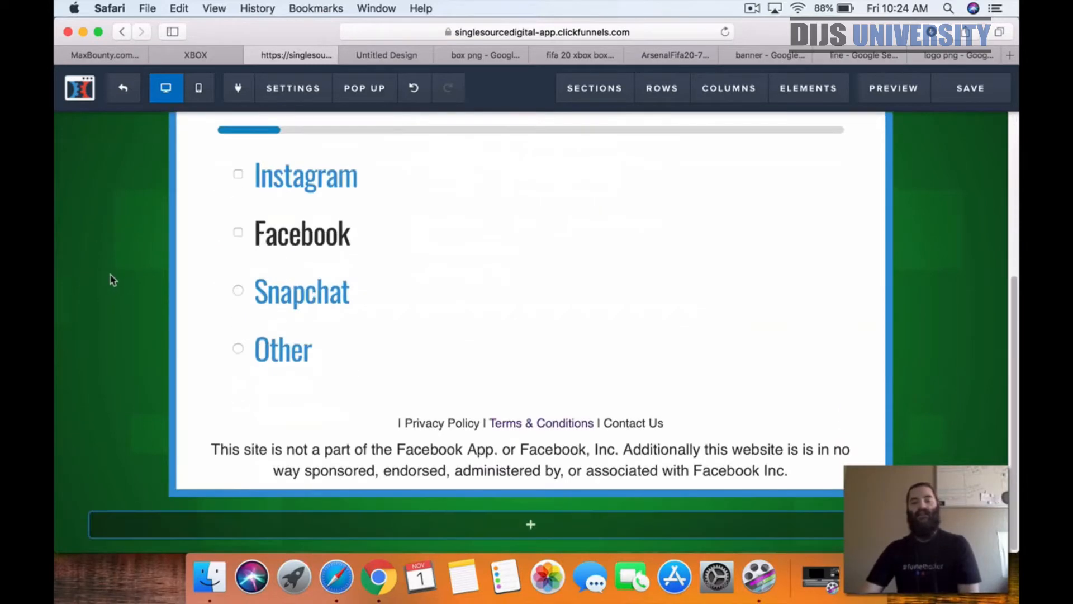
{"action": "scroll", "coordinate": [113, 280], "scroll_direction": "up", "scroll_amount": 3}
{"action": "scroll", "coordinate": [111, 284], "scroll_direction": "up", "scroll_amount": 2}
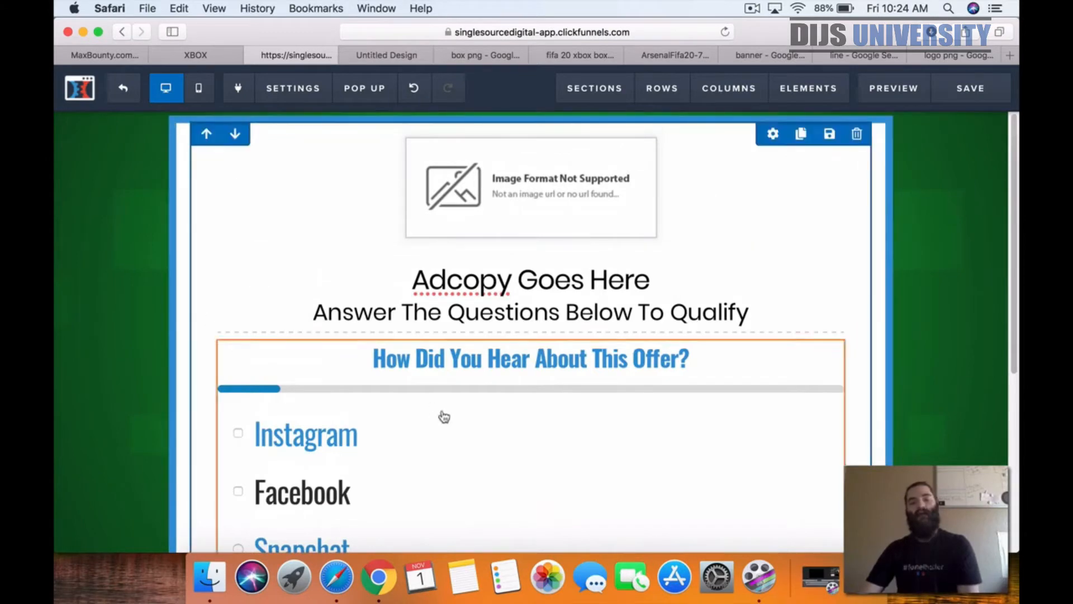
{"action": "scroll", "coordinate": [228, 313], "scroll_direction": "down", "scroll_amount": 1}
{"action": "scroll", "coordinate": [134, 306], "scroll_direction": "down", "scroll_amount": 5}
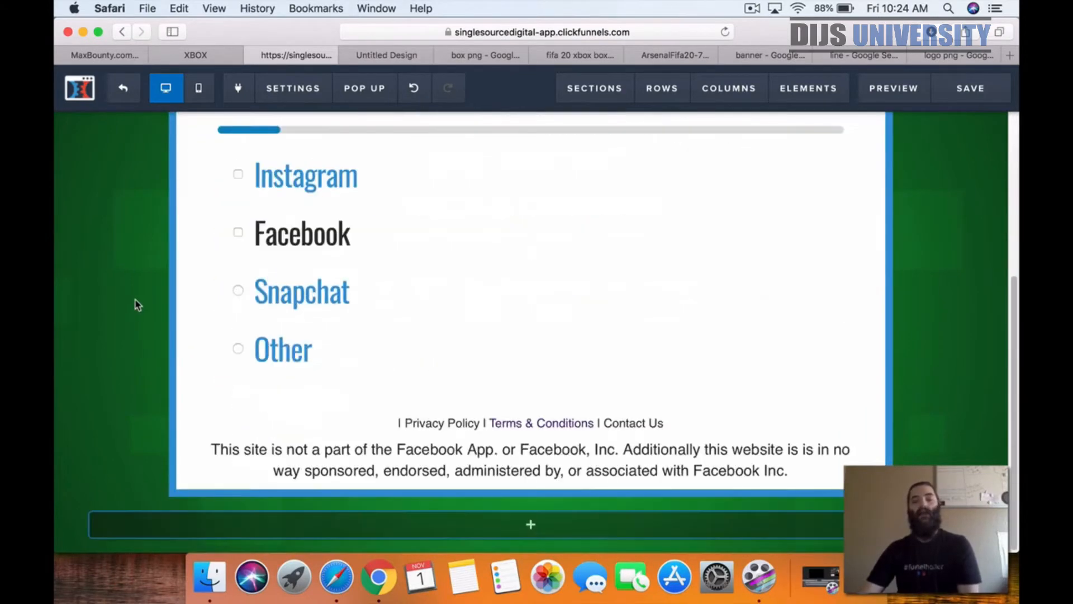
{"action": "scroll", "coordinate": [136, 302], "scroll_direction": "up", "scroll_amount": 5}
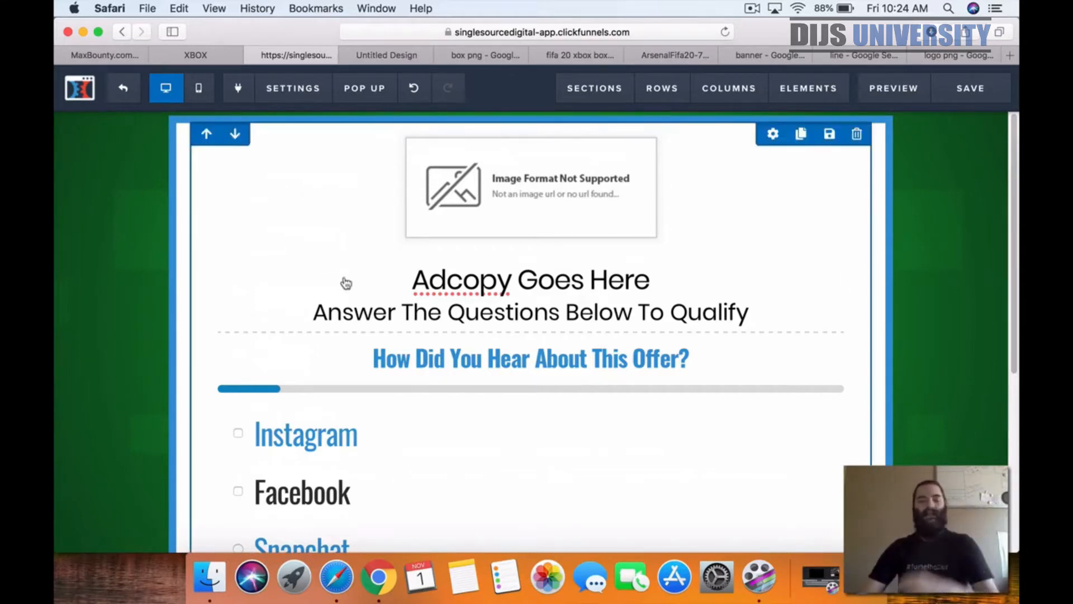
{"action": "scroll", "coordinate": [249, 304], "scroll_direction": "down", "scroll_amount": 5}
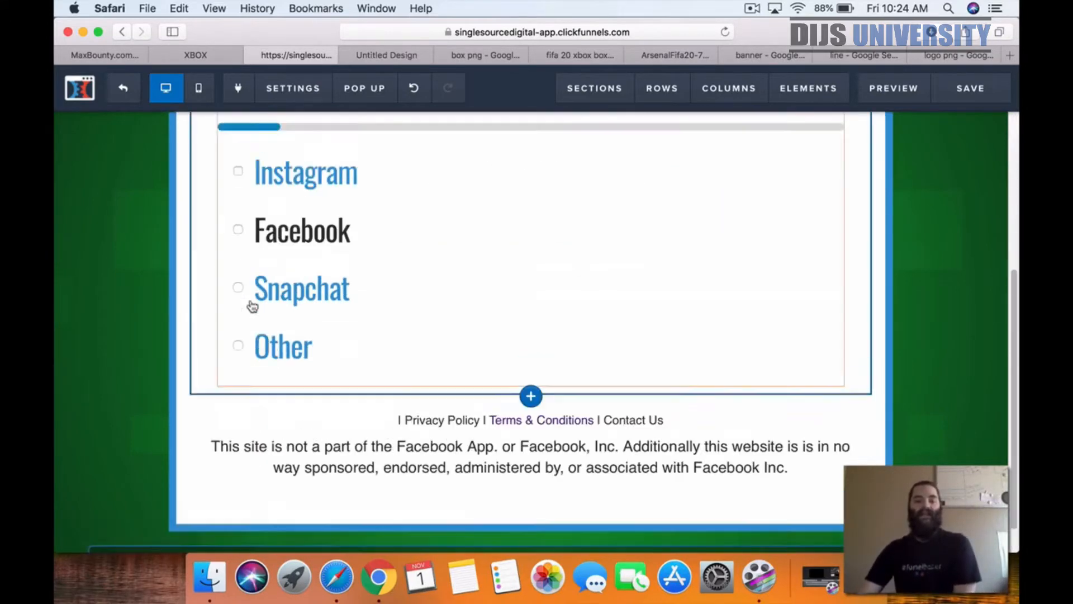
{"action": "scroll", "coordinate": [250, 304], "scroll_direction": "up", "scroll_amount": 5}
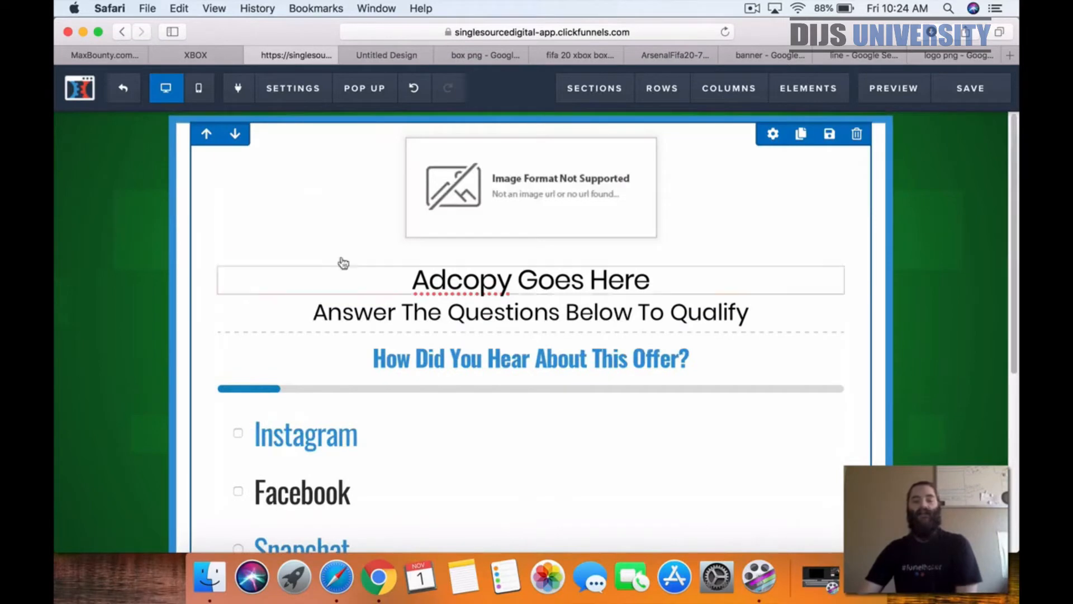
Check the logo placeholder's image settings and preview Xbox One logos in the xbox one logo png image results
{"action": "left_click", "coordinate": [514, 192]}
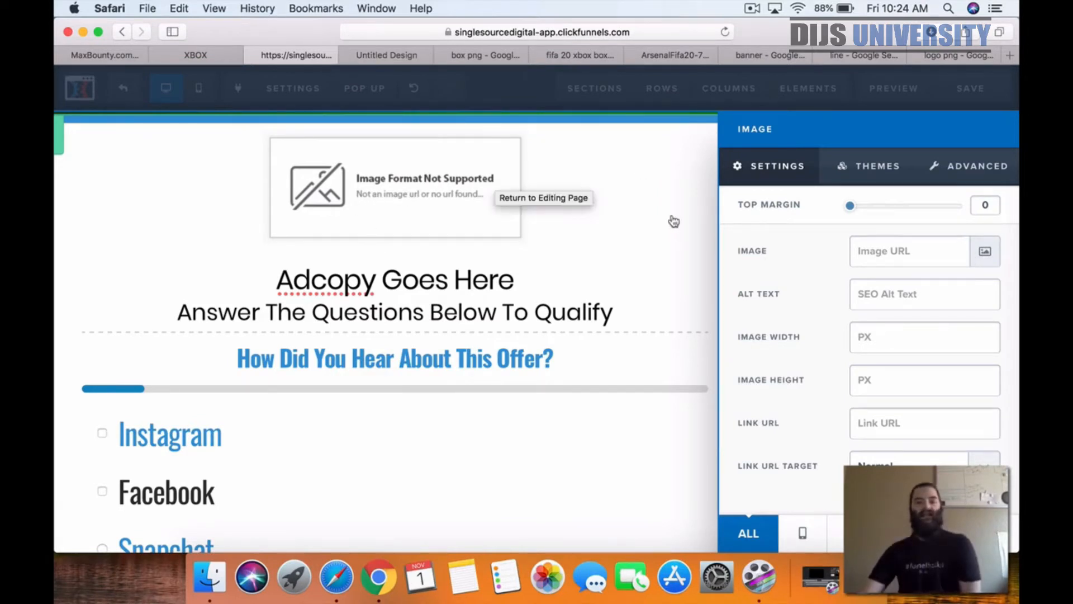
{"action": "left_click", "coordinate": [342, 177]}
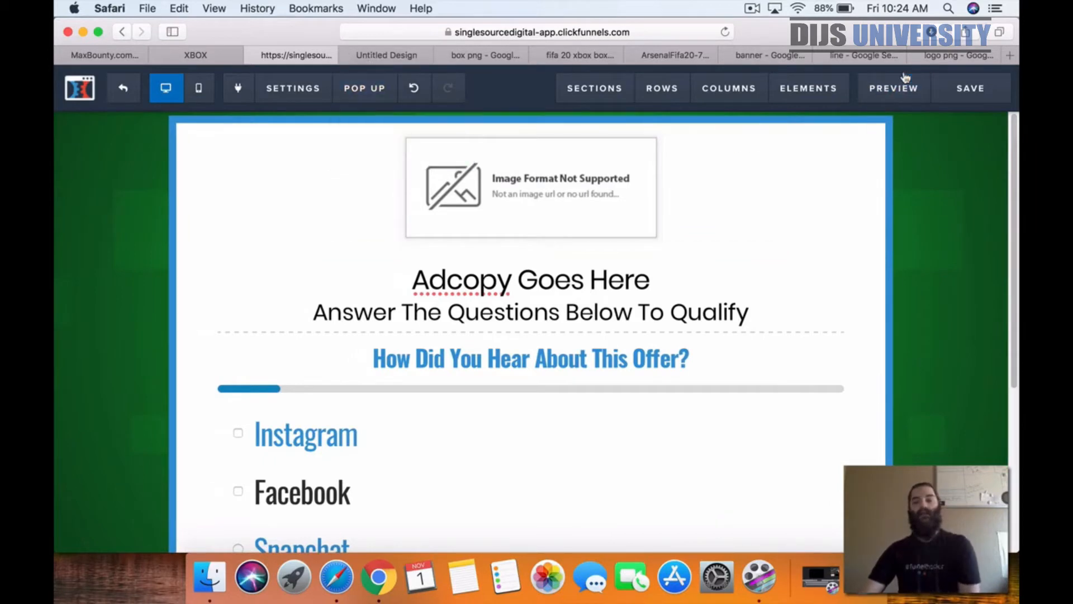
{"action": "left_click", "coordinate": [916, 56]}
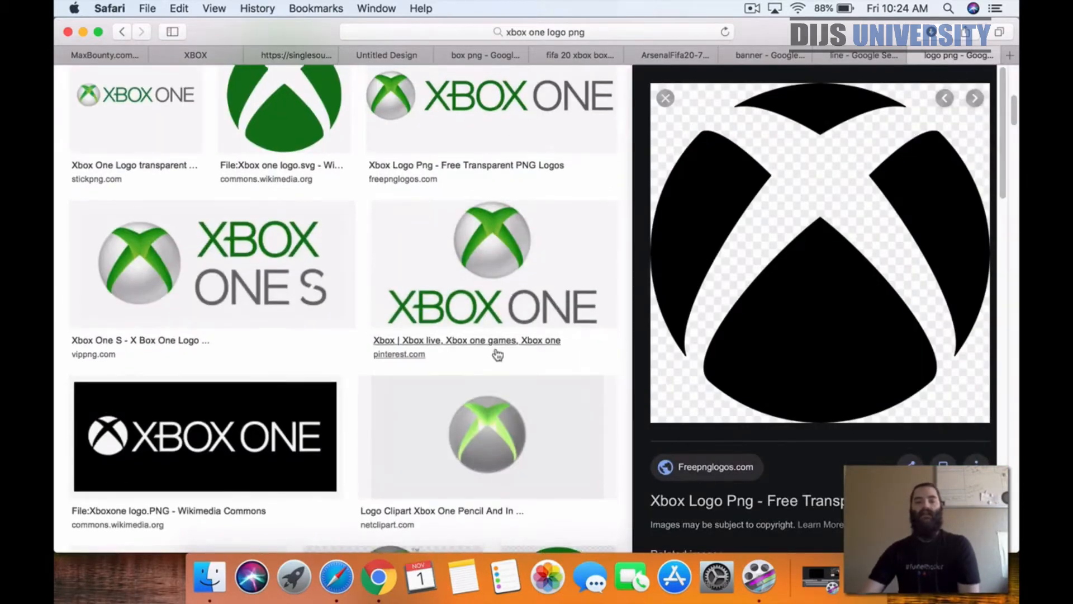
{"action": "scroll", "coordinate": [497, 355], "scroll_direction": "up", "scroll_amount": 3}
{"action": "scroll", "coordinate": [499, 355], "scroll_direction": "up", "scroll_amount": 5}
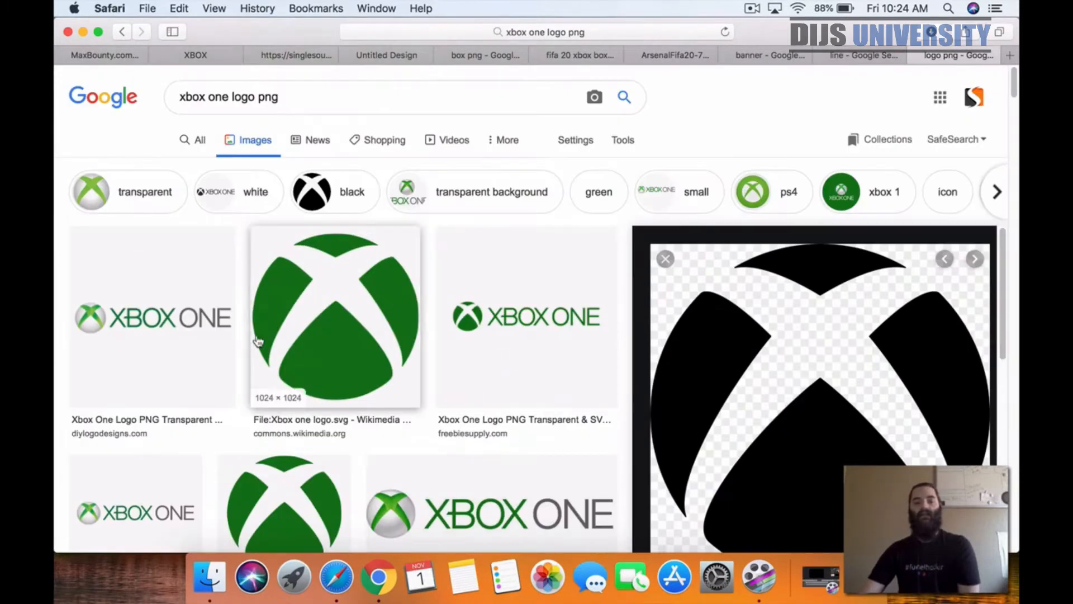
{"action": "left_click", "coordinate": [157, 279]}
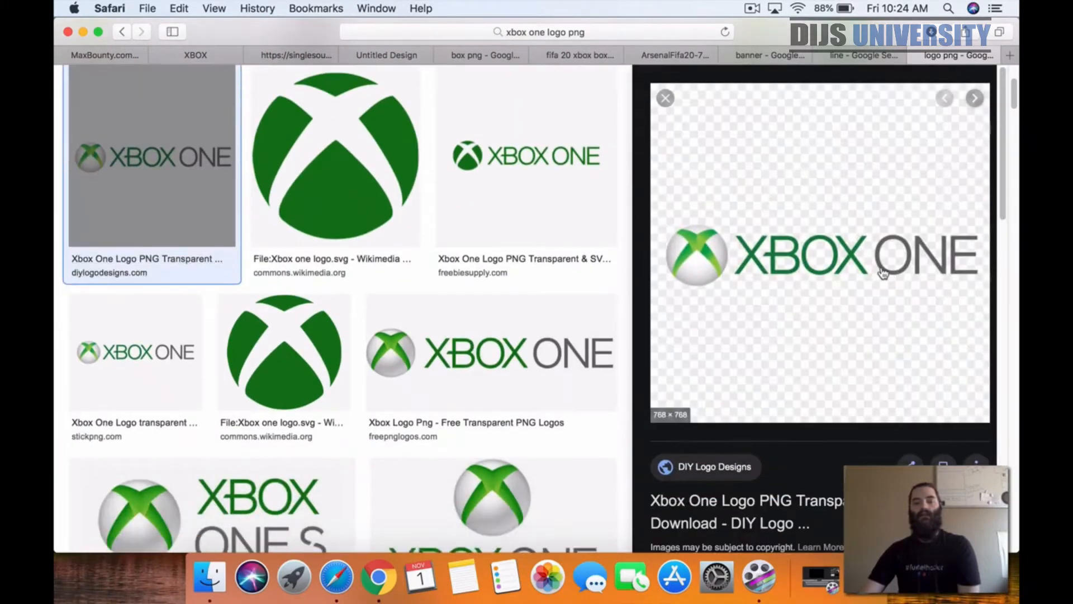
{"action": "left_click", "coordinate": [486, 344]}
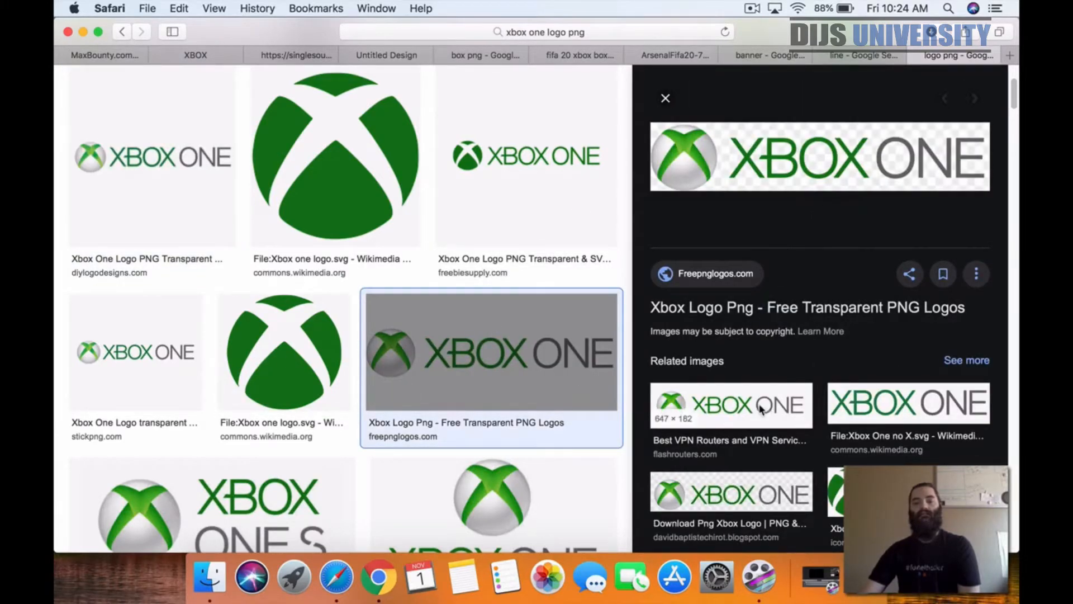
Save the flashrouters.com Xbox One logo from the related images to the Desktop as xboxlogo
{"action": "left_click", "coordinate": [761, 410]}
{"action": "right_click", "coordinate": [837, 180]}
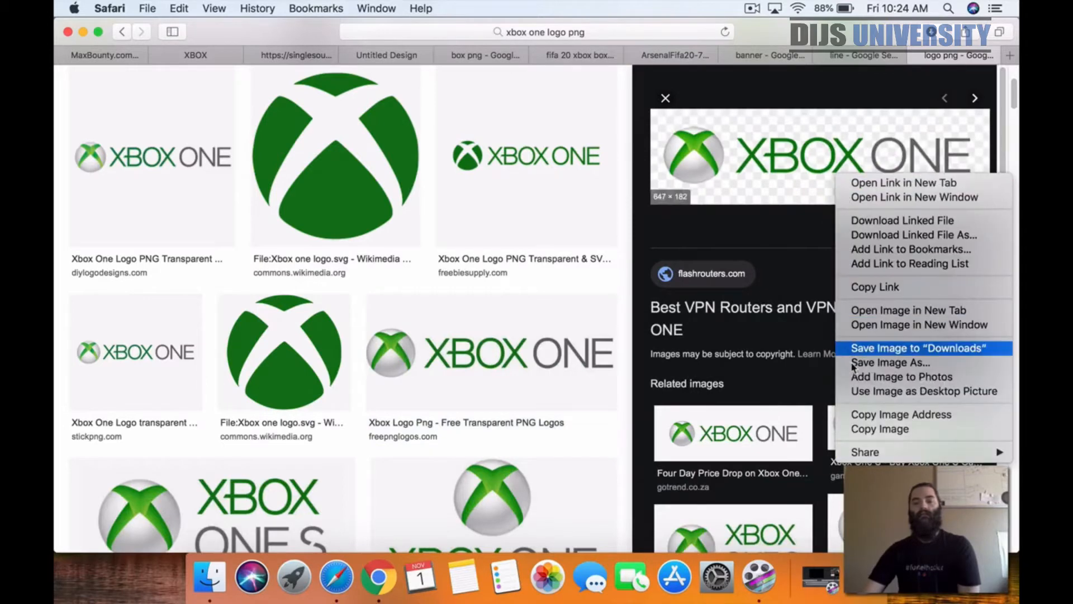
{"action": "left_click", "coordinate": [892, 368]}
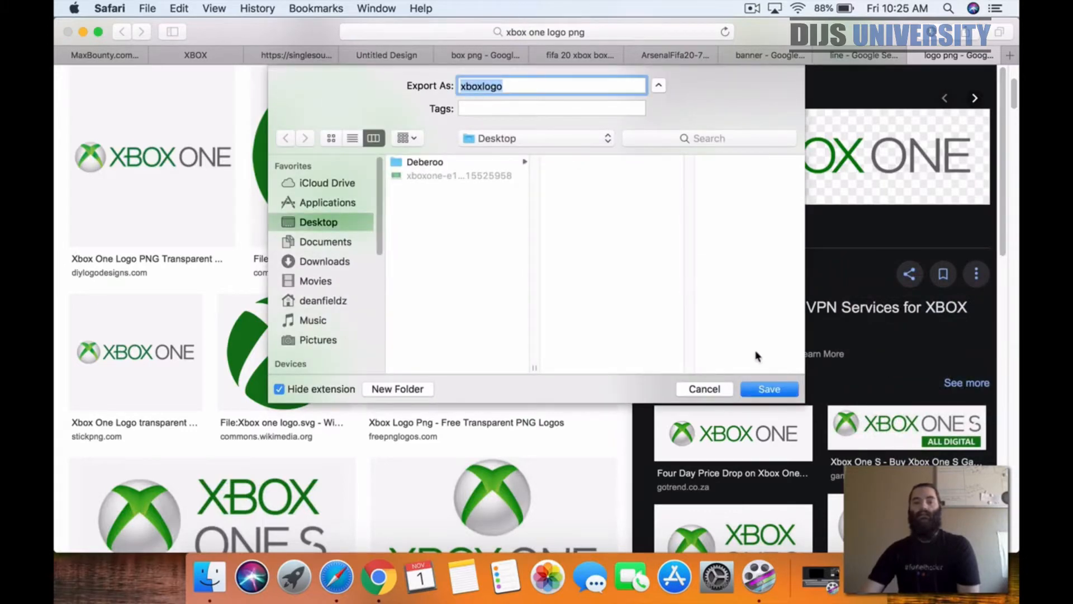
{"action": "left_click", "coordinate": [765, 390]}
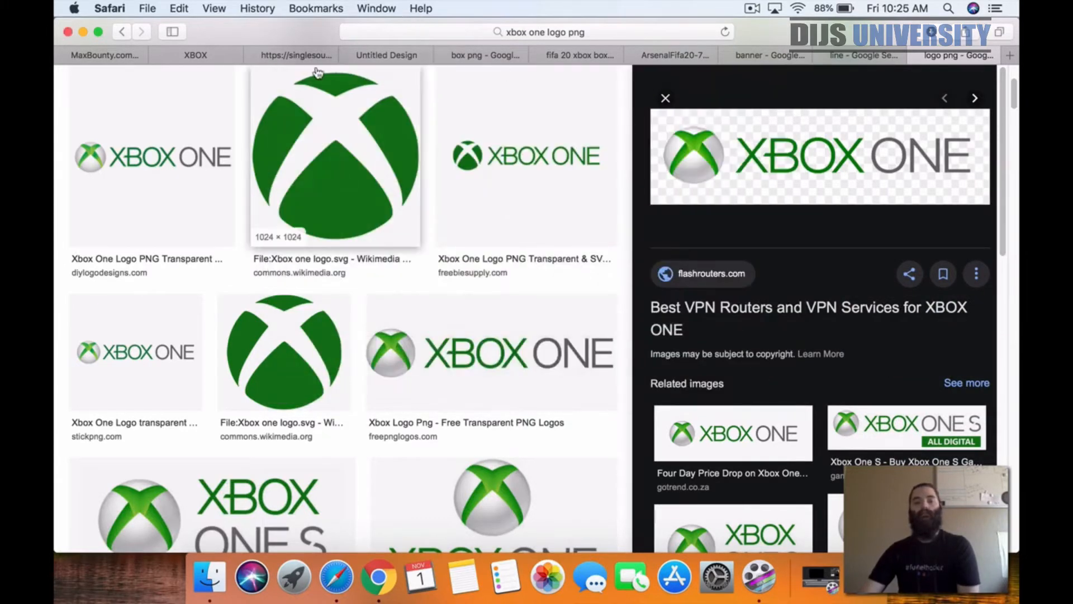
Upload the saved Xbox One logo from the Desktop and use it in place of the survey page's logo placeholder
{"action": "left_click", "coordinate": [297, 54]}
{"action": "left_click", "coordinate": [553, 184]}
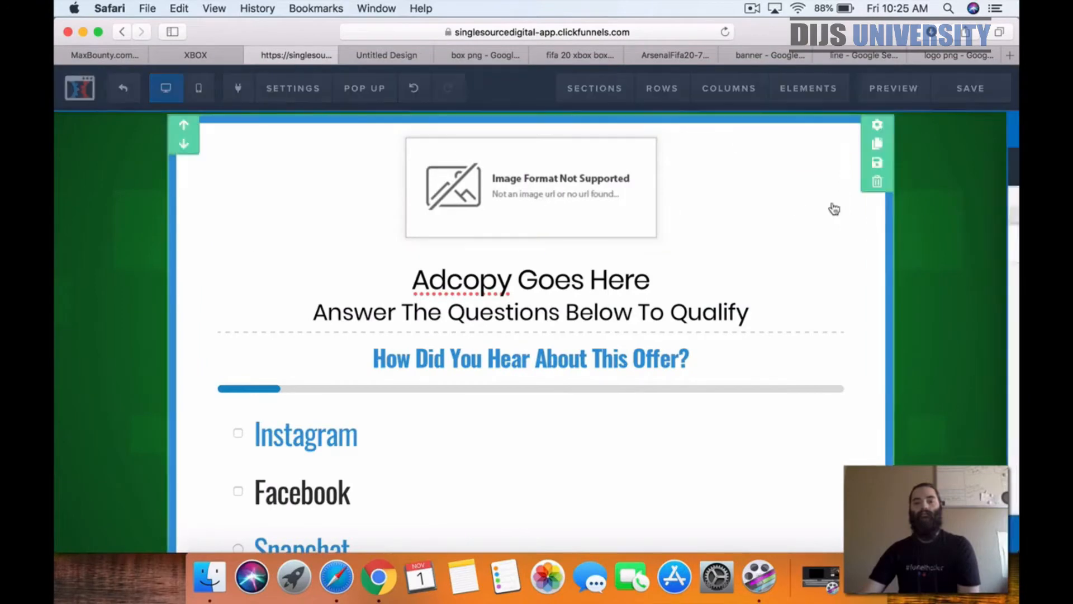
{"action": "left_click", "coordinate": [978, 262]}
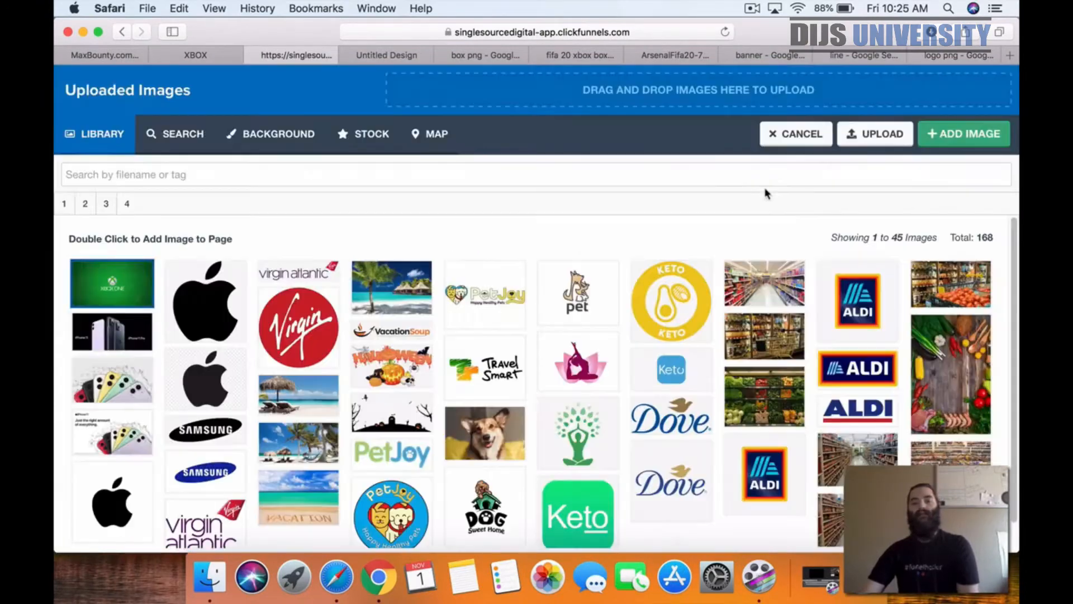
{"action": "left_click", "coordinate": [871, 136]}
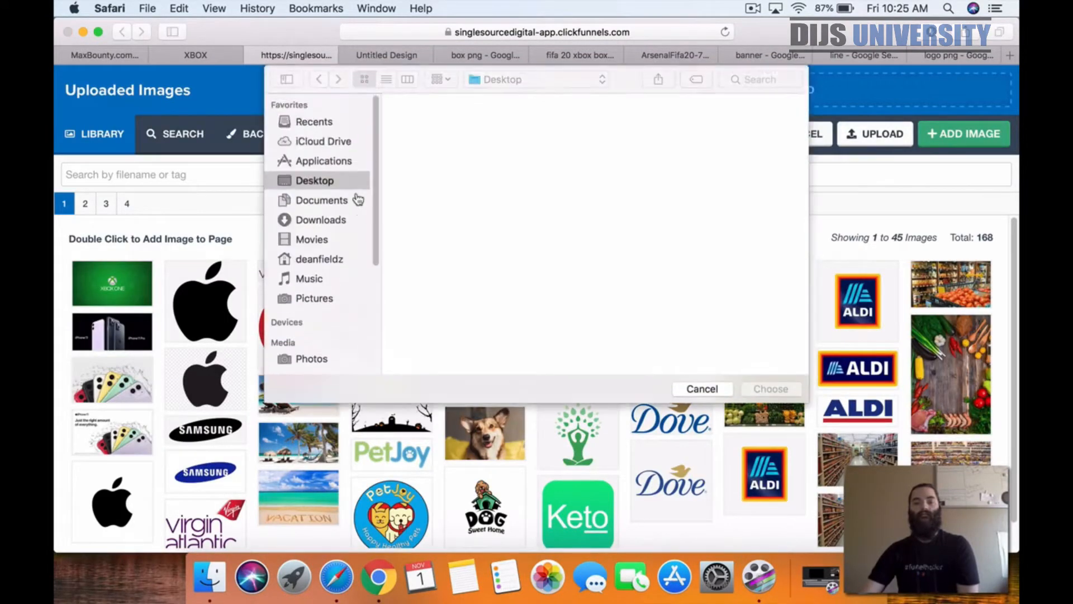
{"action": "left_click", "coordinate": [525, 133]}
{"action": "double_click", "coordinate": [525, 133]}
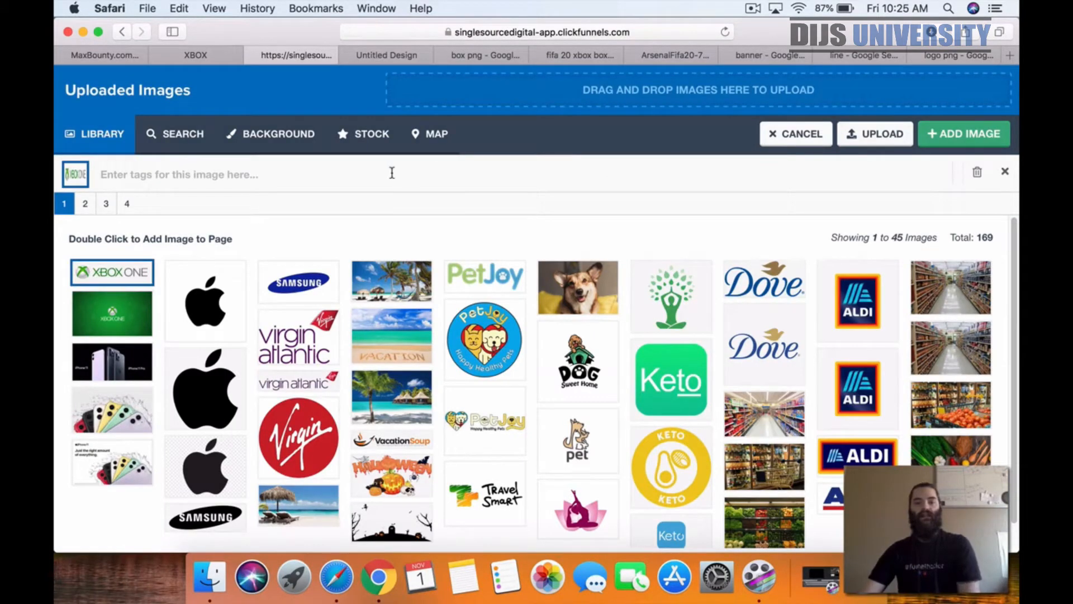
{"action": "left_click", "coordinate": [945, 124]}
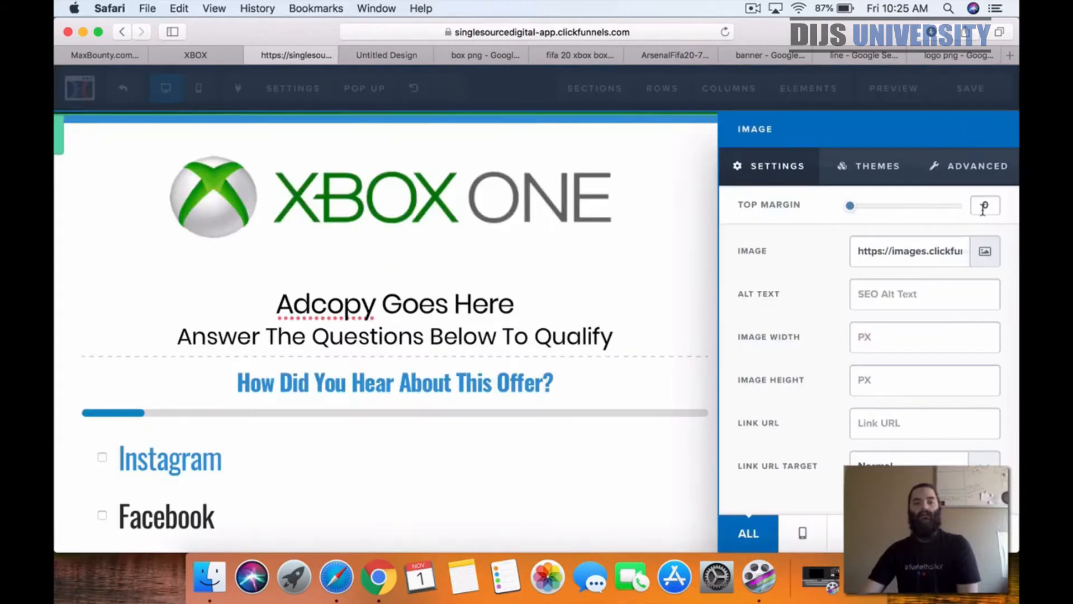
{"action": "left_click", "coordinate": [577, 466]}
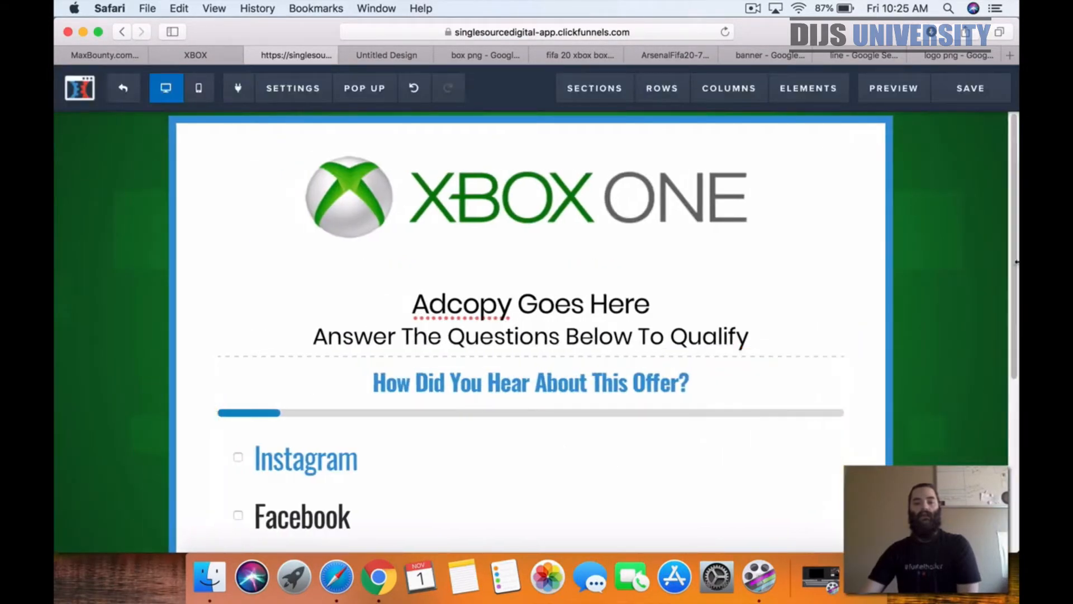
Set the top margin of the "Adcopy Goes Here" headline to 0 while viewing the page's mobile layout
{"action": "left_click", "coordinate": [200, 88]}
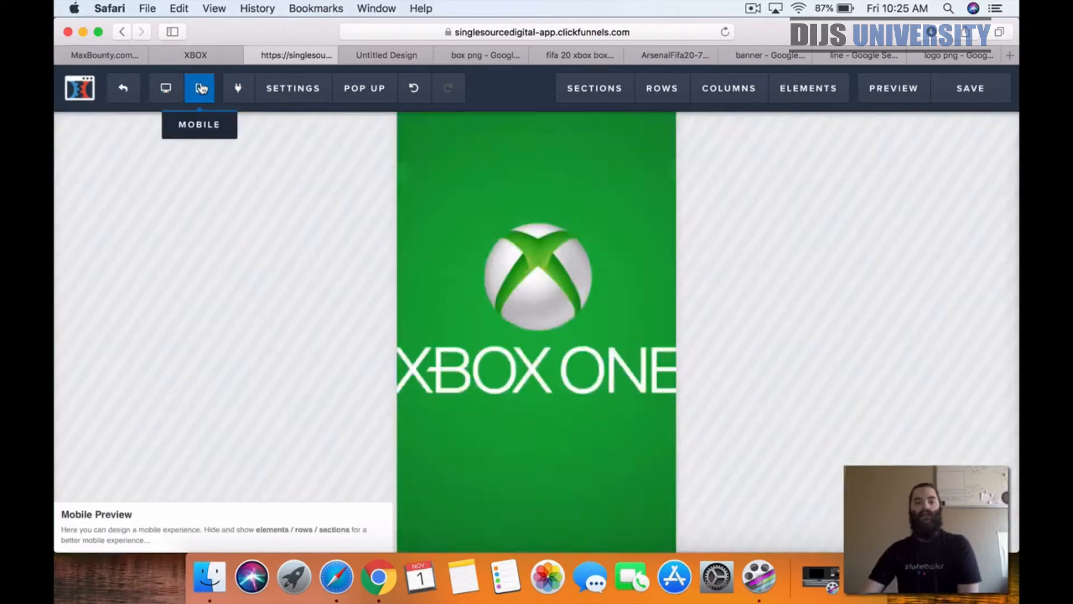
{"action": "scroll", "coordinate": [608, 307], "scroll_direction": "down", "scroll_amount": 6}
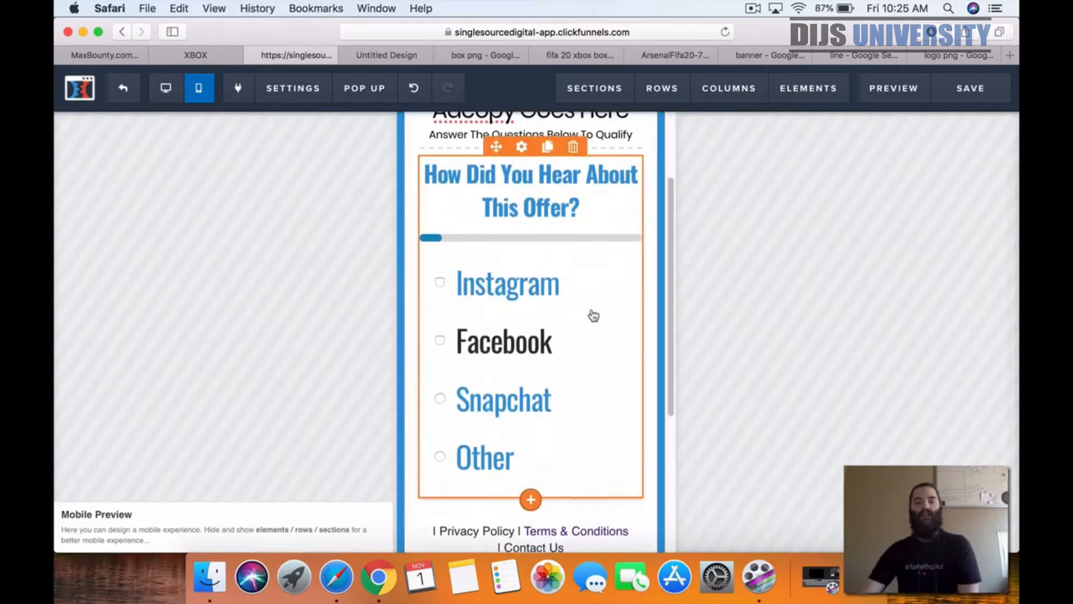
{"action": "scroll", "coordinate": [586, 312], "scroll_direction": "up", "scroll_amount": 6}
{"action": "left_click", "coordinate": [569, 238]}
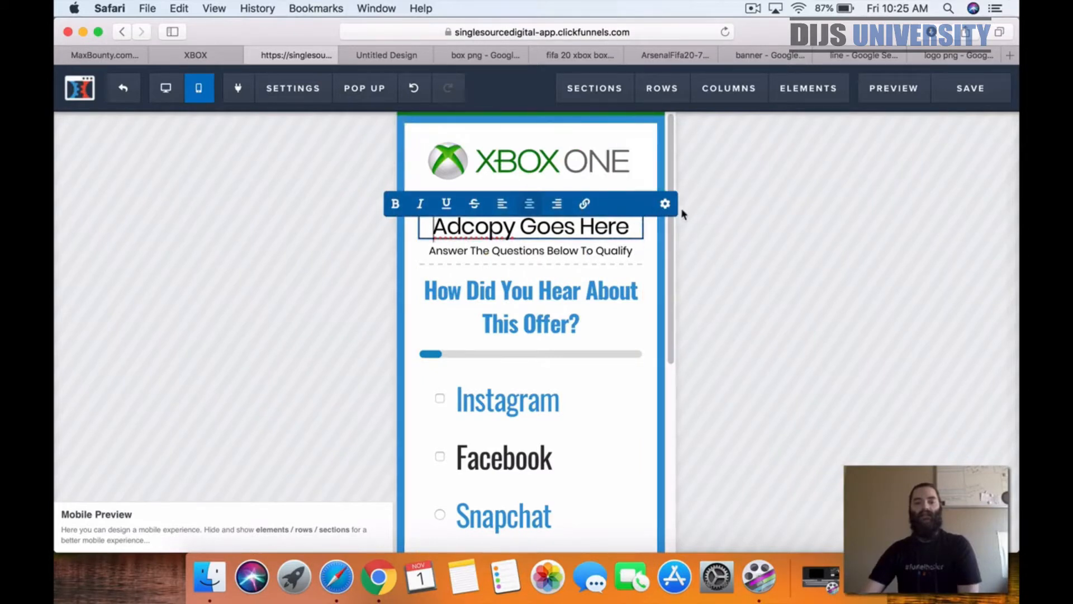
{"action": "left_click", "coordinate": [665, 203]}
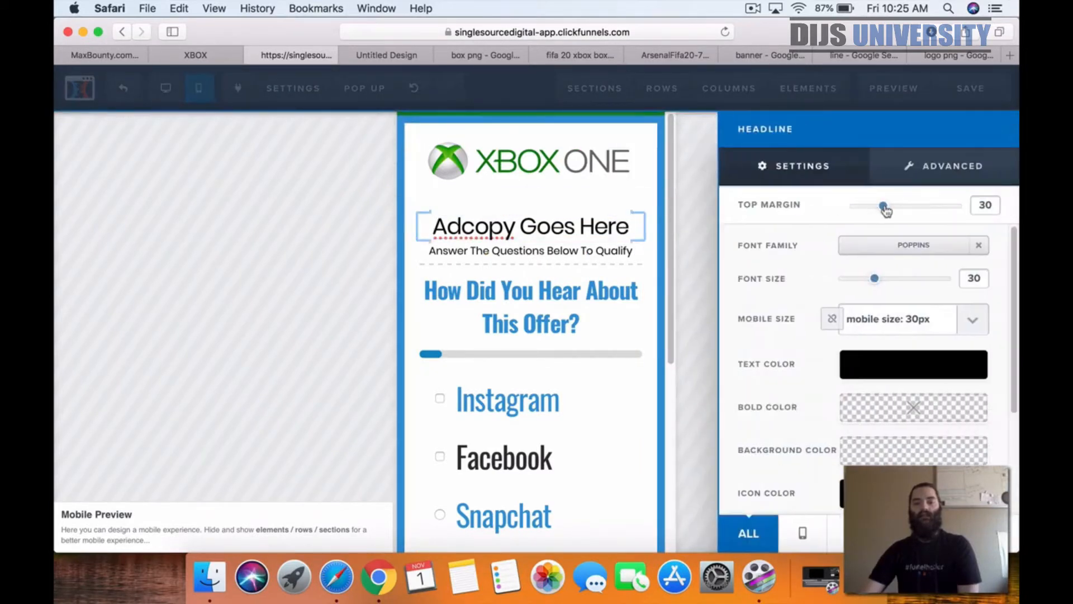
{"action": "left_click_drag", "start_coordinate": [882, 208], "coordinate": [854, 210]}
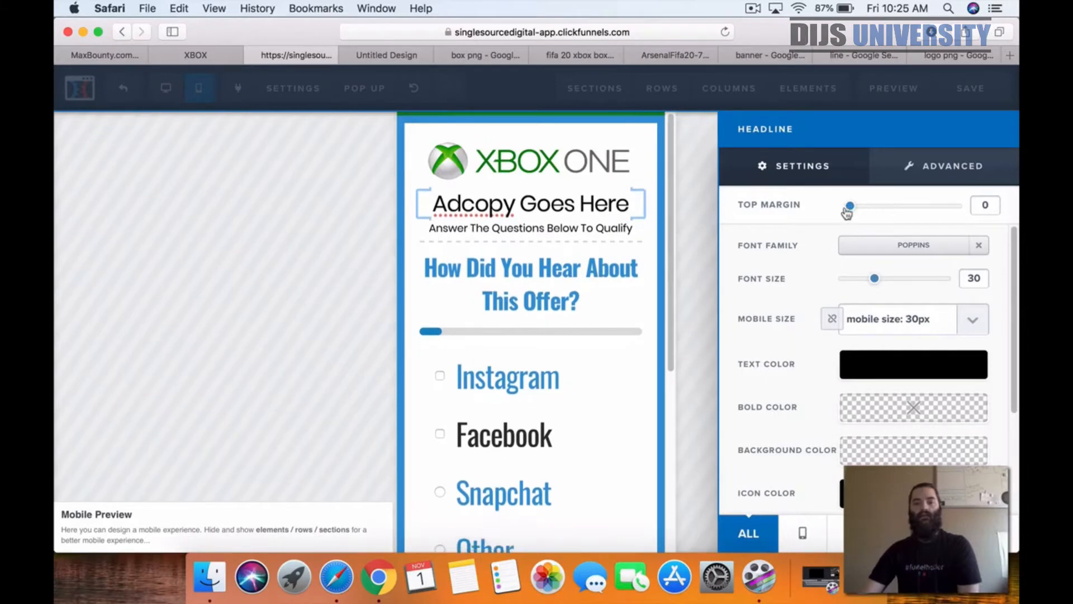
{"action": "left_click", "coordinate": [376, 249]}
Return to the desktop layout and check the settings of the "Adcopy Goes Here" headline
{"action": "left_click", "coordinate": [180, 96]}
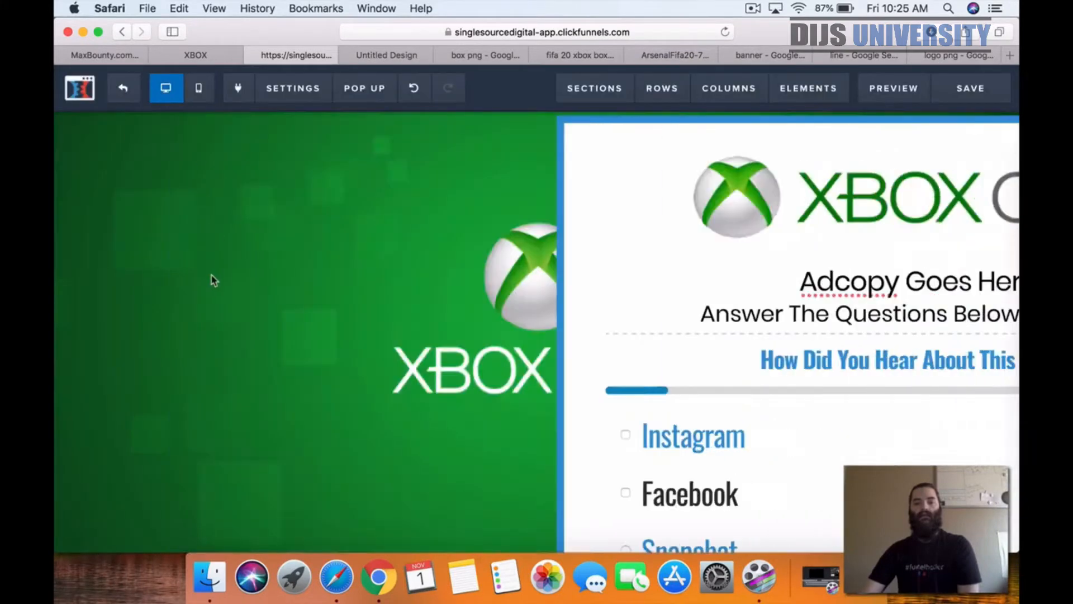
{"action": "left_click", "coordinate": [546, 288]}
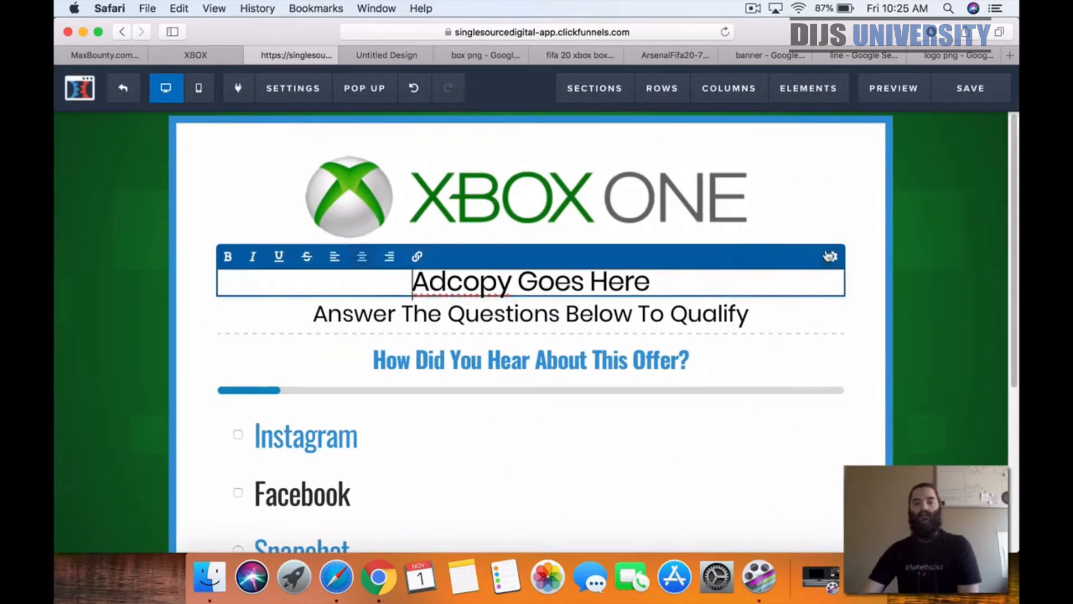
{"action": "left_click", "coordinate": [831, 255]}
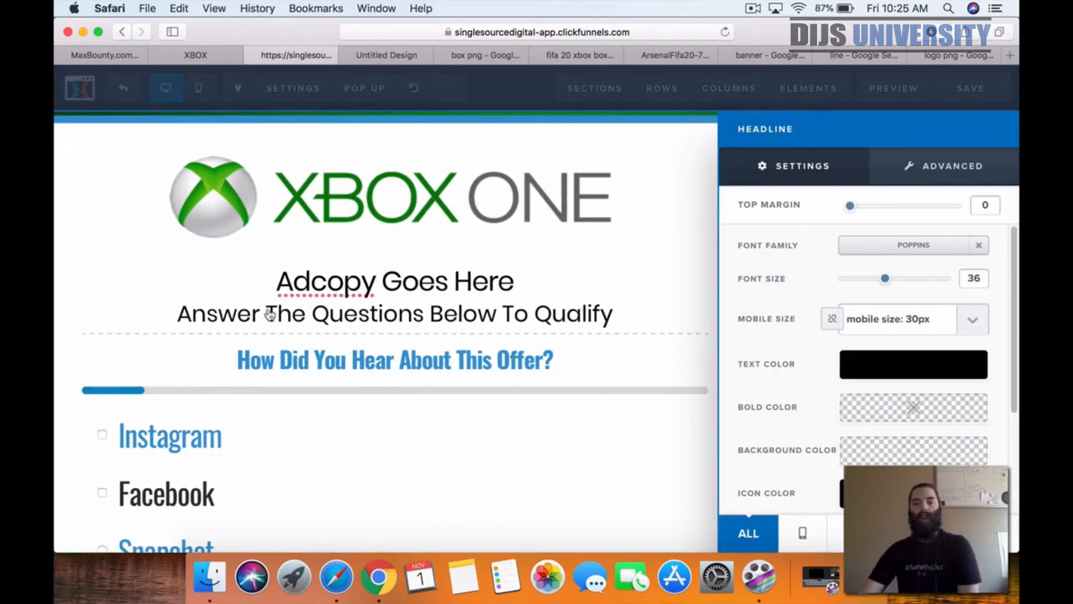
{"action": "left_click", "coordinate": [59, 308]}
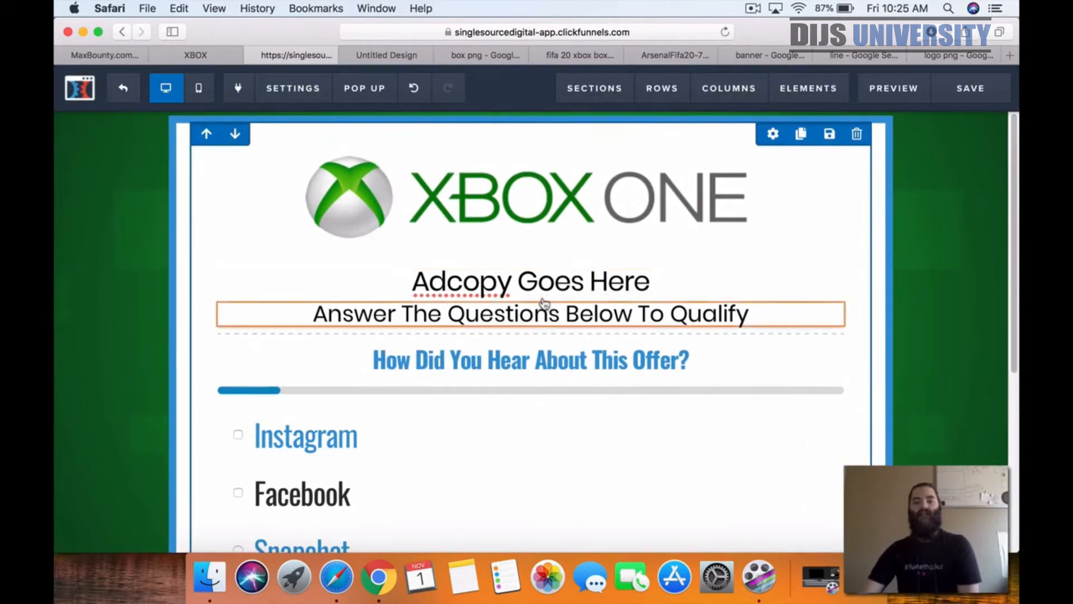
Copy the headline "Win an XBOX + FIFA 20" from the offer's prize page
{"action": "left_click", "coordinate": [187, 62]}
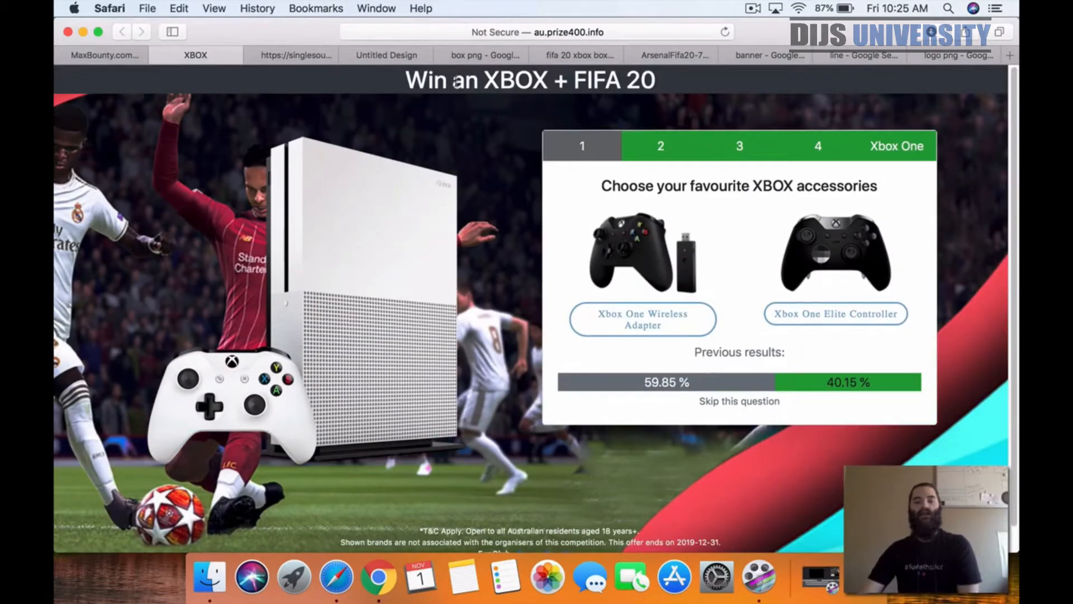
{"action": "left_click_drag", "start_coordinate": [393, 84], "coordinate": [655, 83]}
{"action": "right_click", "coordinate": [650, 82]}
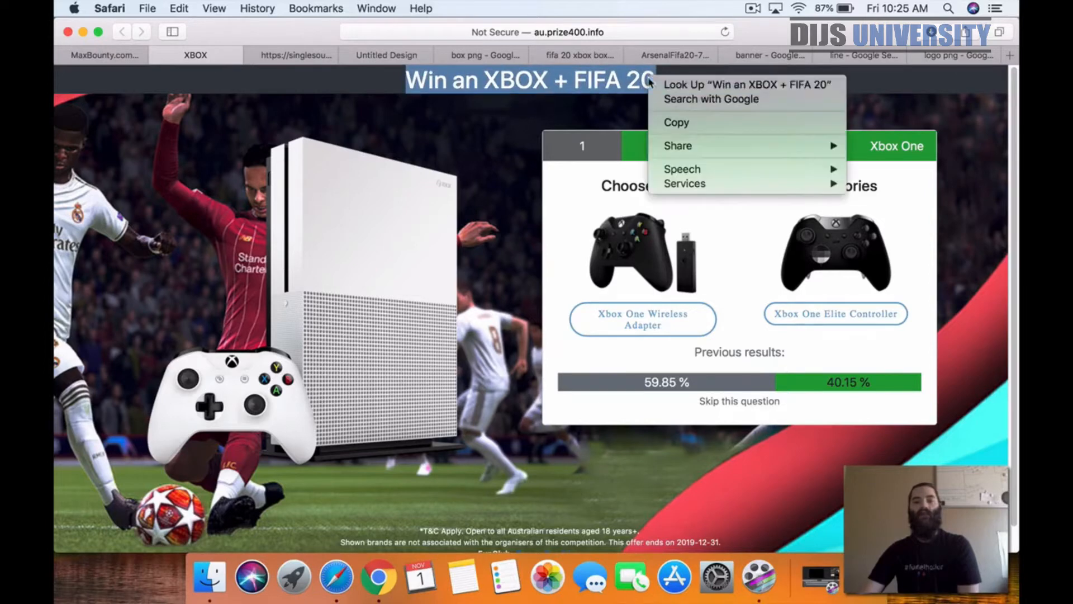
{"action": "left_click", "coordinate": [666, 124]}
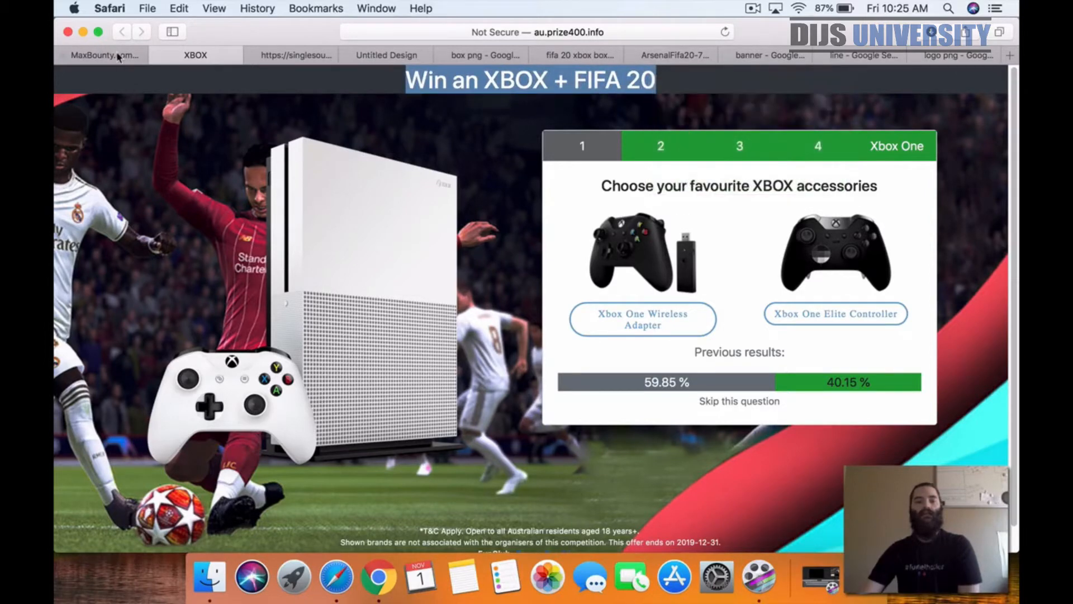
Check the description on the MaxBounty campaign page for wording usable as ad copy
{"action": "left_click", "coordinate": [117, 57]}
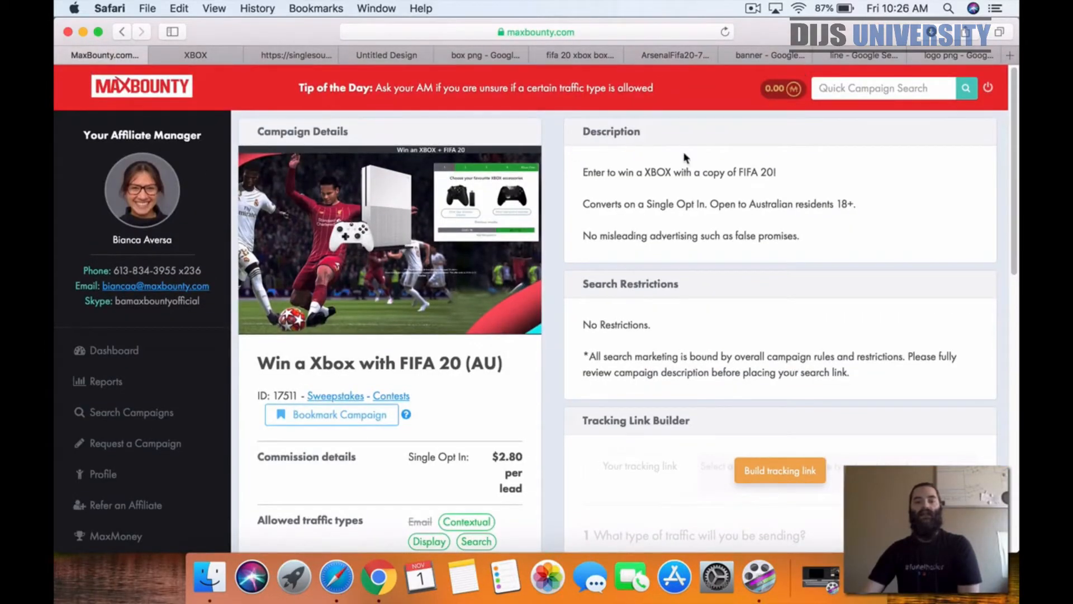
{"action": "left_click_drag", "start_coordinate": [778, 172], "coordinate": [586, 174]}
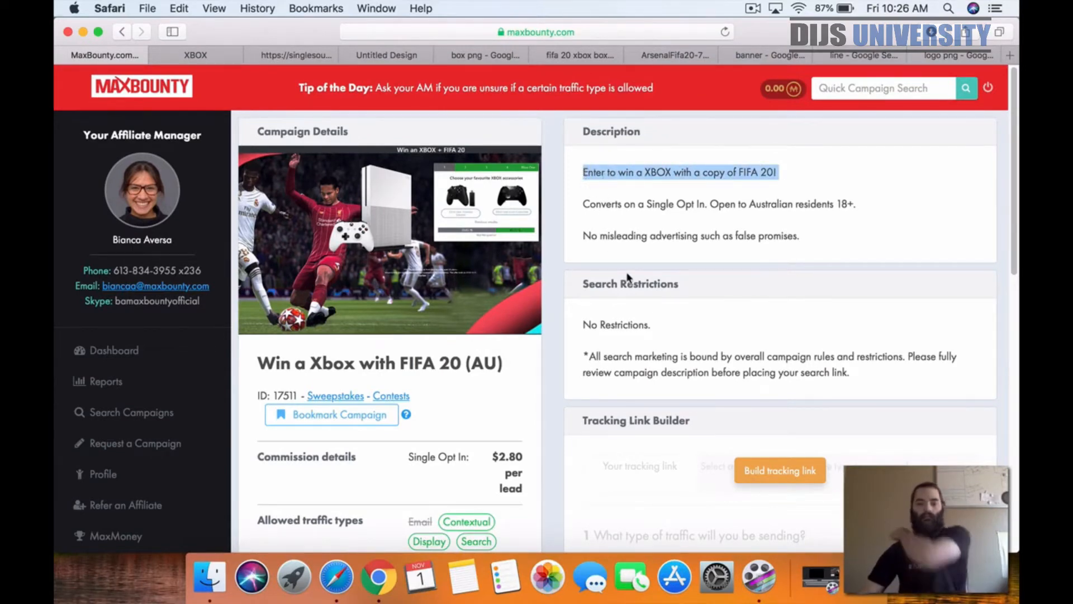
{"action": "left_click", "coordinate": [598, 259]}
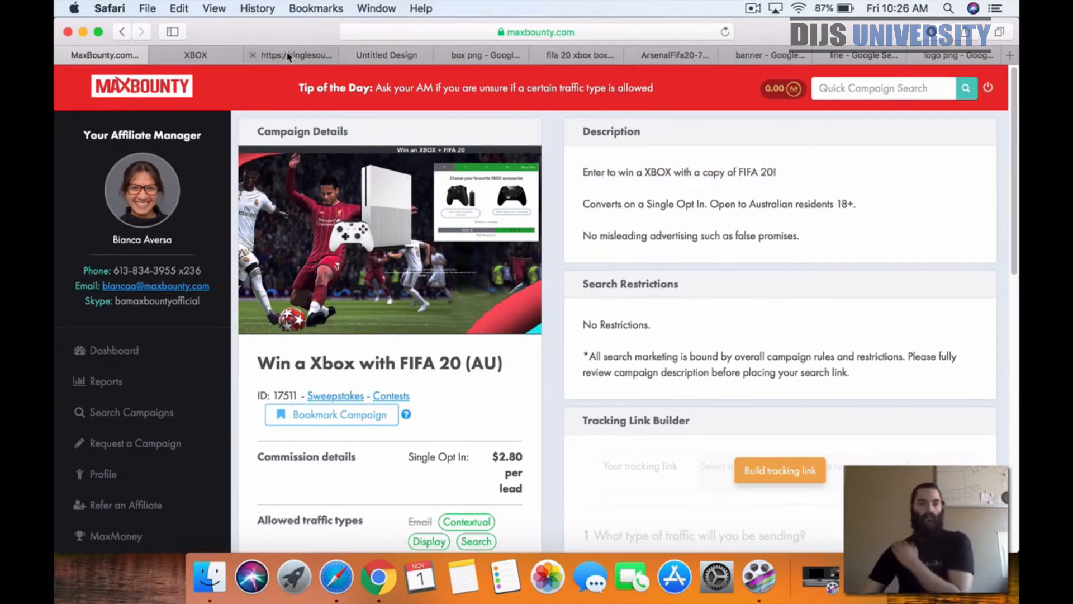
Replace the ad copy placeholder on the ClickFunnels survey page with the copied "Win An XBOX + FIFA 20" headline
{"action": "left_click", "coordinate": [223, 55]}
{"action": "triple_click", "coordinate": [482, 283]}
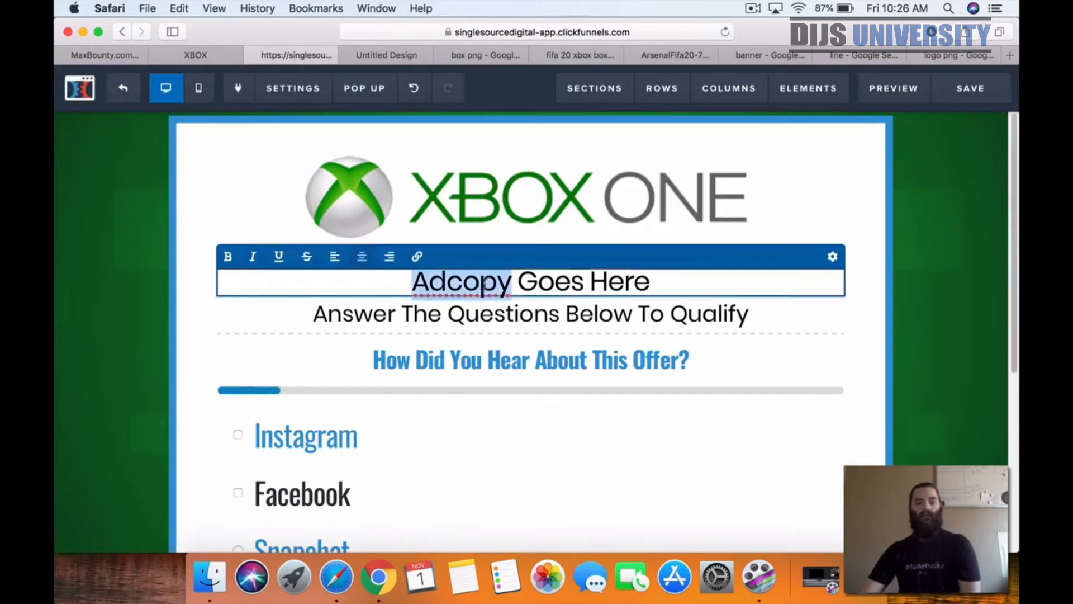
{"action": "key", "text": "super+v"}
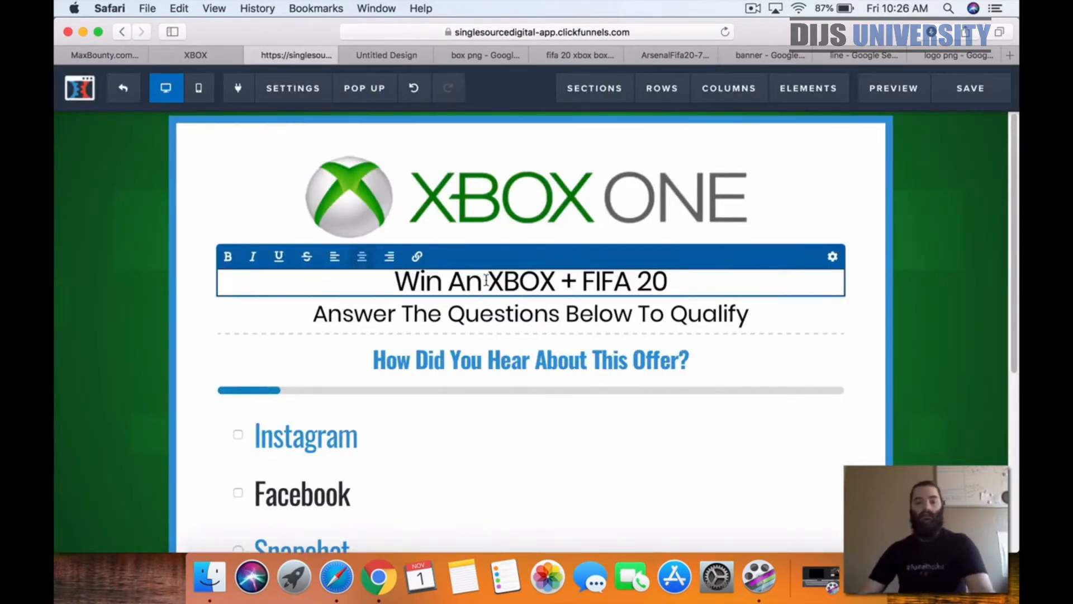
Add the word ONE after XBOX so the headline reads "Win An XBOX ONE + FIFA 20"
{"action": "left_click_drag", "start_coordinate": [488, 281], "coordinate": [554, 281]}
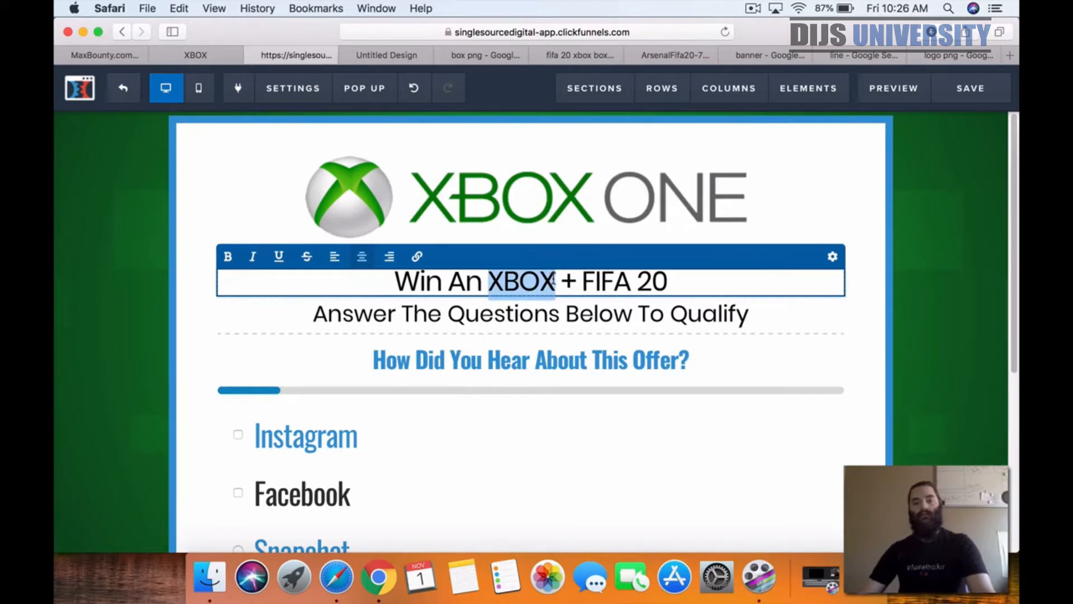
{"action": "left_click", "coordinate": [558, 282]}
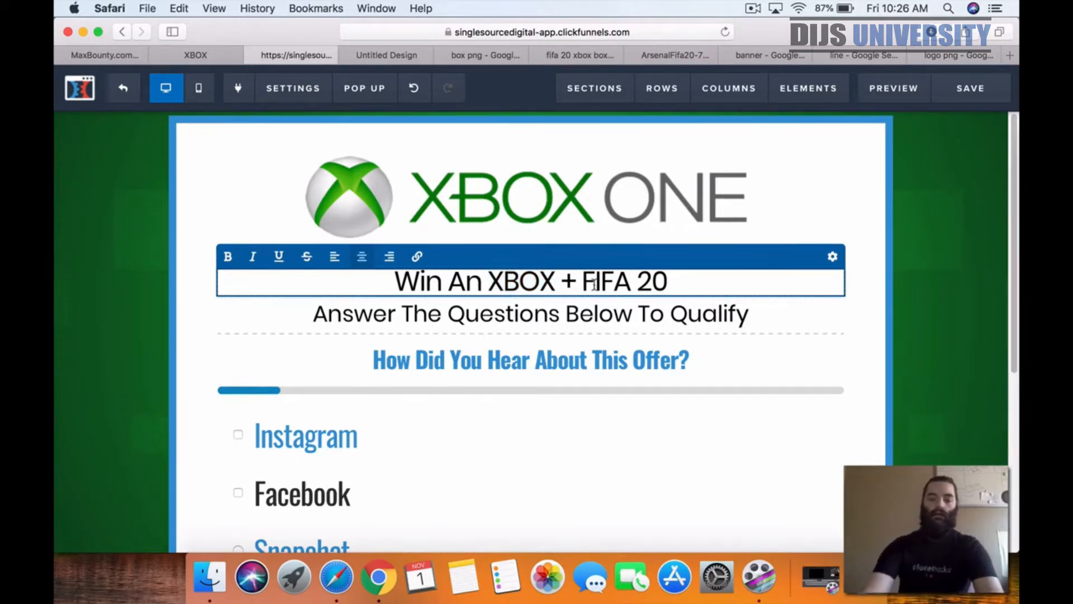
{"action": "type", "text": "One"}
{"action": "key", "text": "BackSpace"}
{"action": "key", "text": "BackSpace"}
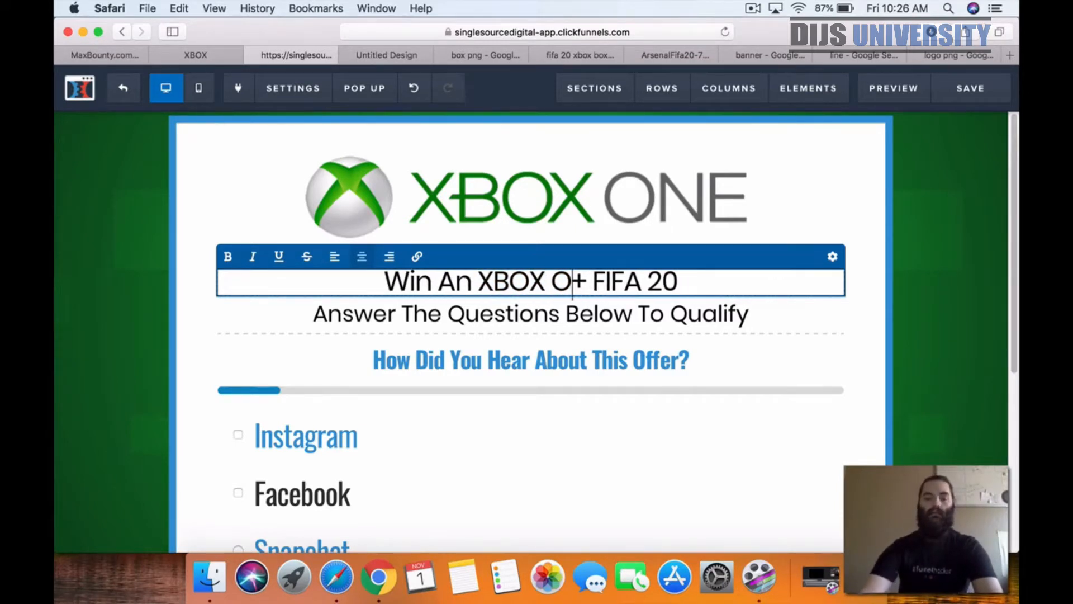
{"action": "type", "text": "NE"}
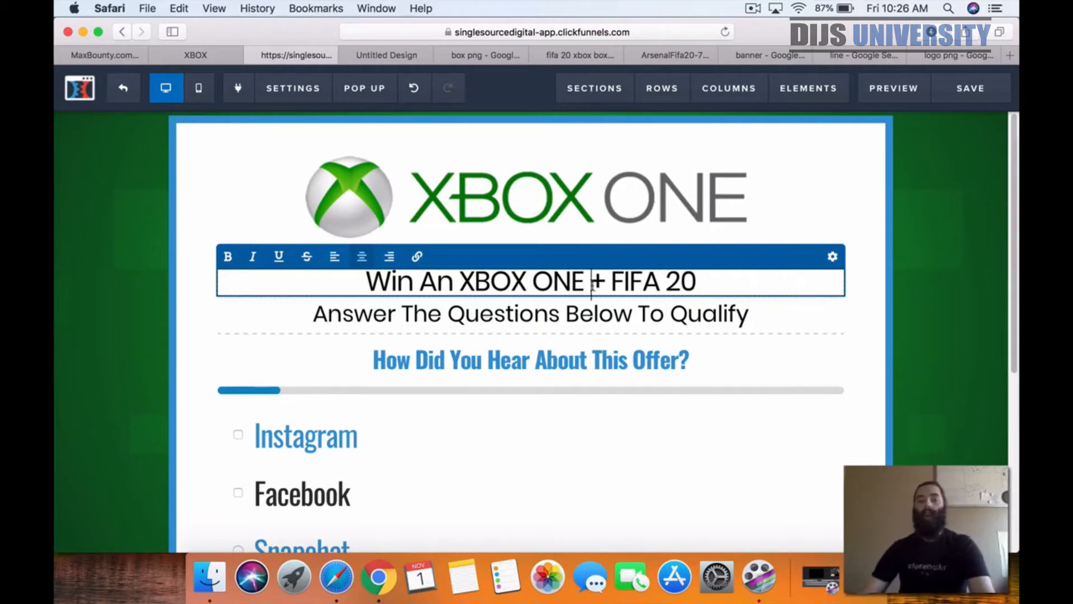
Apply bold to XBOX and FIFA 20 in the headline and add an exclamation mark at its end
{"action": "left_click_drag", "start_coordinate": [459, 282], "coordinate": [528, 284]}
{"action": "left_click", "coordinate": [226, 256]}
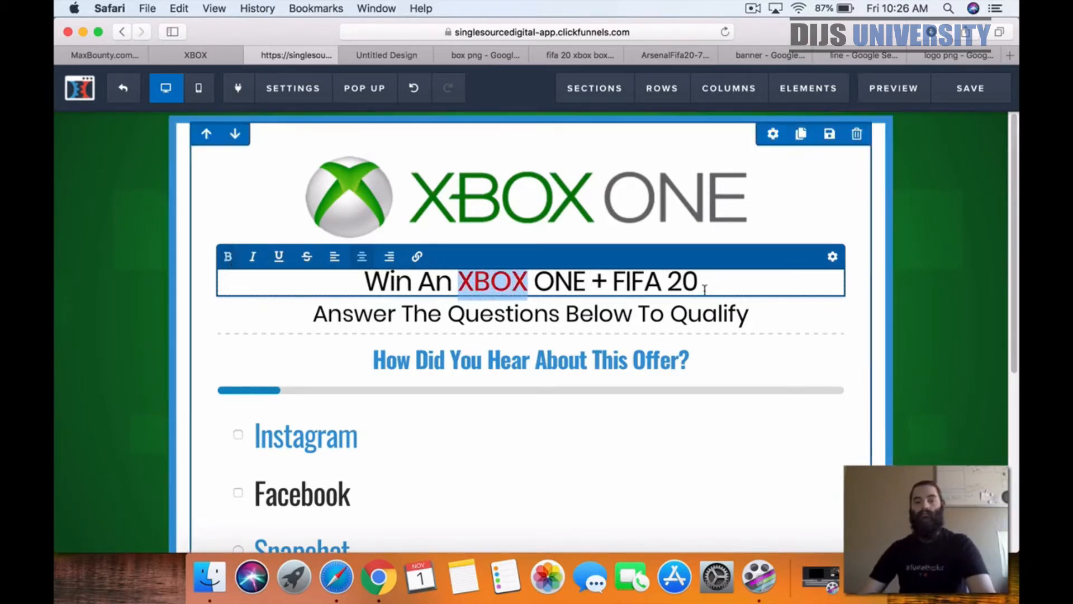
{"action": "left_click_drag", "start_coordinate": [613, 282], "coordinate": [709, 284]}
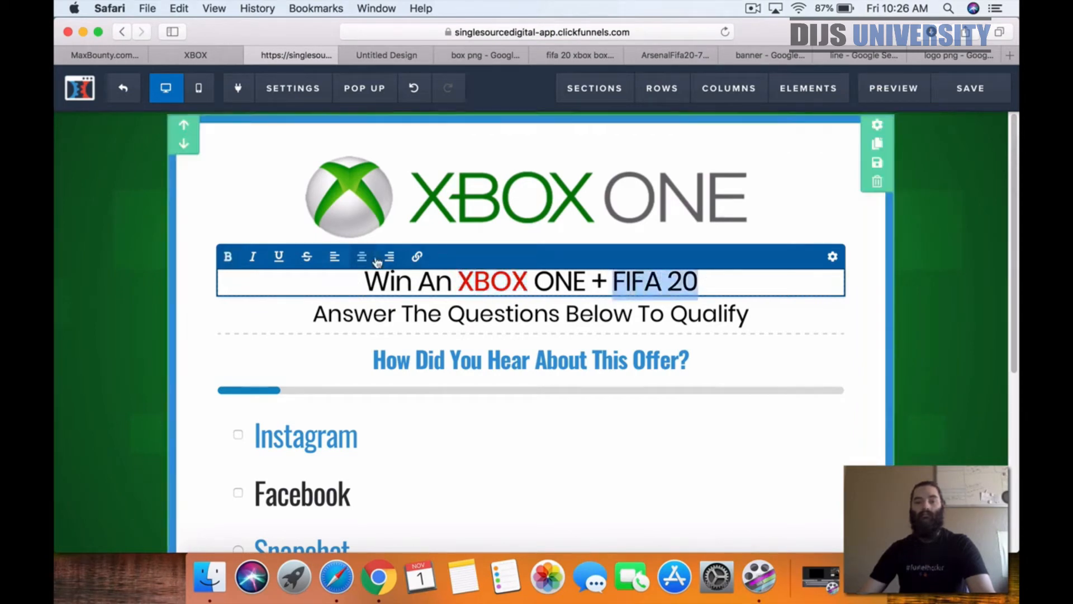
{"action": "left_click", "coordinate": [226, 256]}
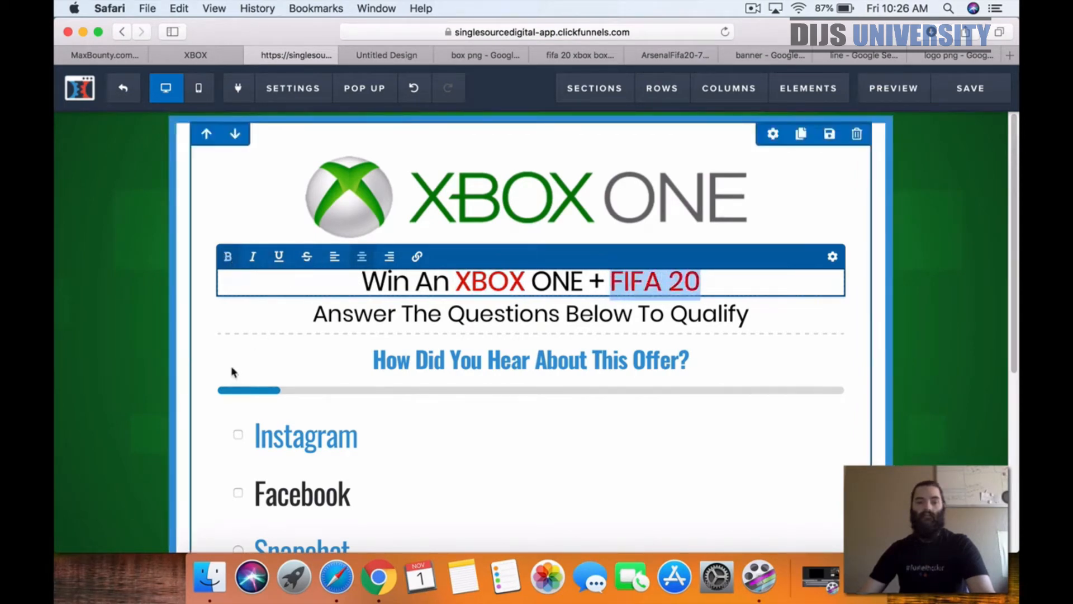
{"action": "left_click", "coordinate": [725, 282]}
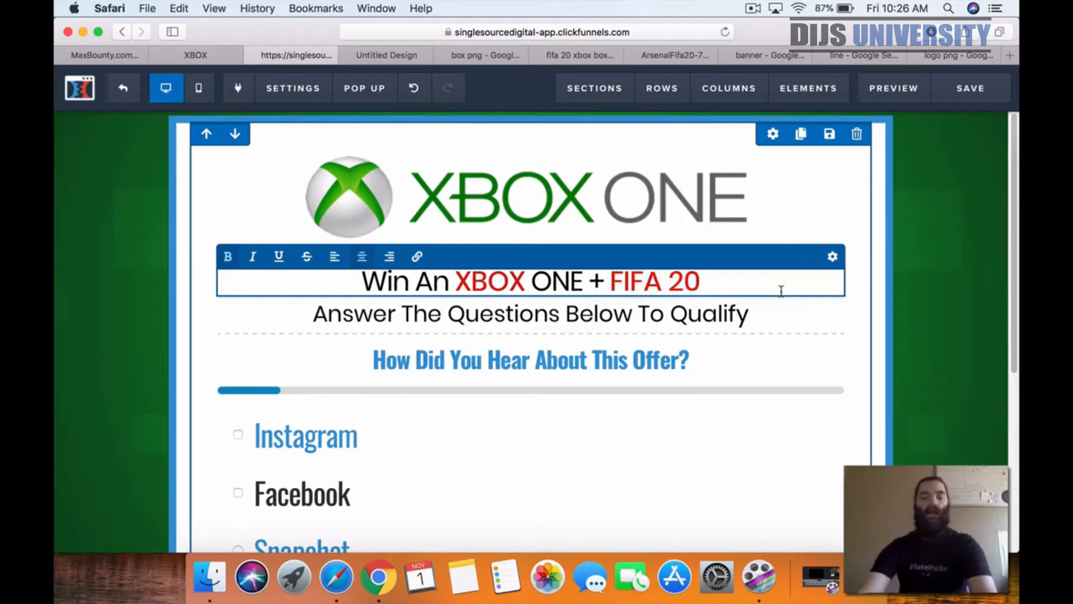
{"action": "type", "text": "!"}
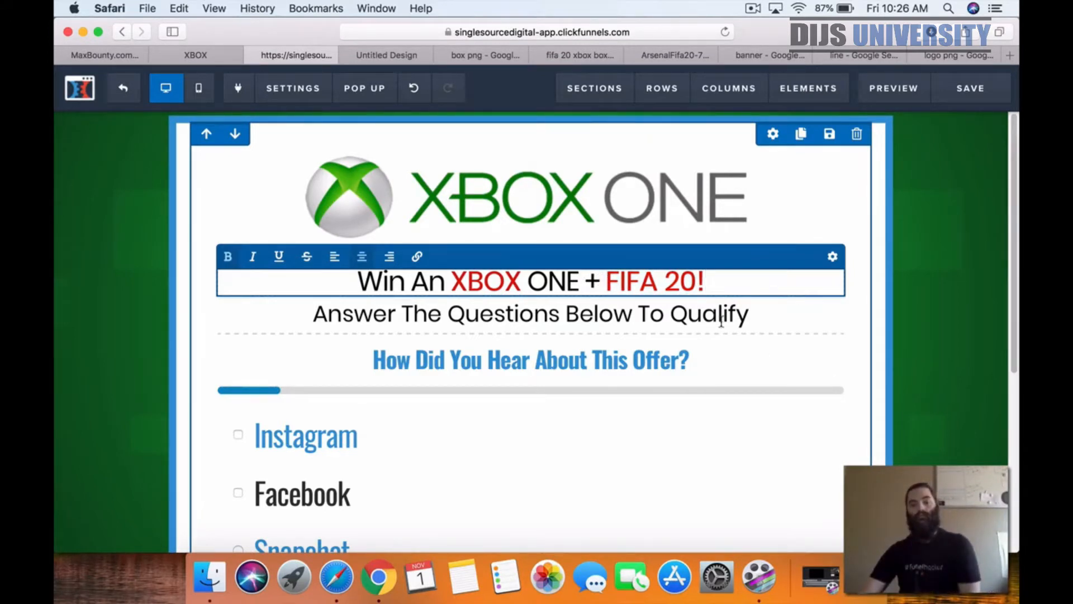
{"action": "left_click", "coordinate": [922, 411]}
Review the survey page from the logo and headline through the question and answer options to the footer disclaimer
{"action": "scroll", "coordinate": [965, 390], "scroll_direction": "down", "scroll_amount": 5}
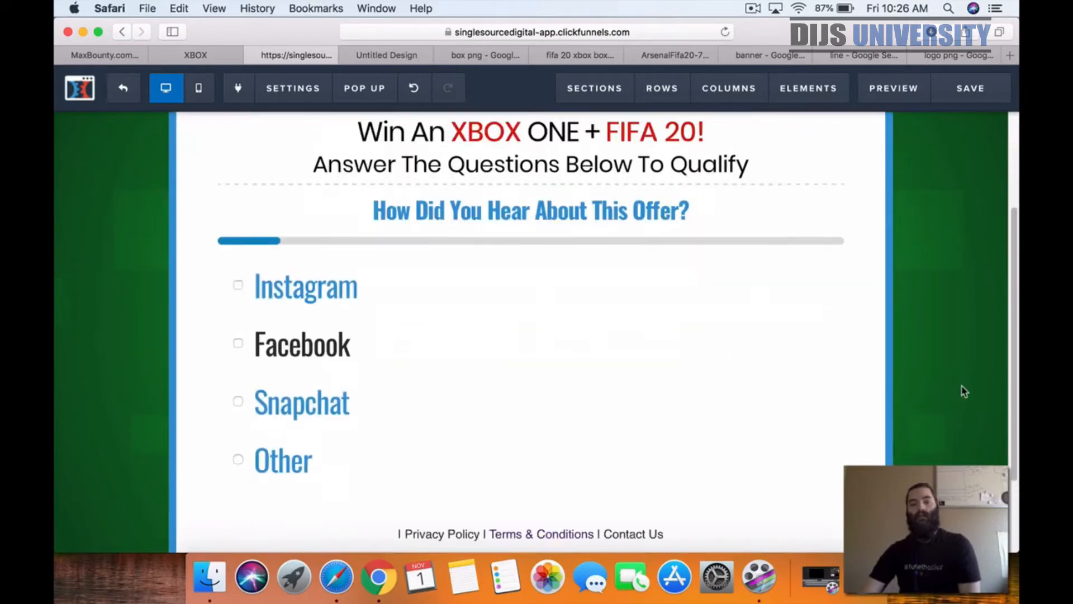
{"action": "scroll", "coordinate": [965, 391], "scroll_direction": "down", "scroll_amount": 4}
{"action": "scroll", "coordinate": [963, 390], "scroll_direction": "up", "scroll_amount": 9}
{"action": "scroll", "coordinate": [962, 390], "scroll_direction": "down", "scroll_amount": 5}
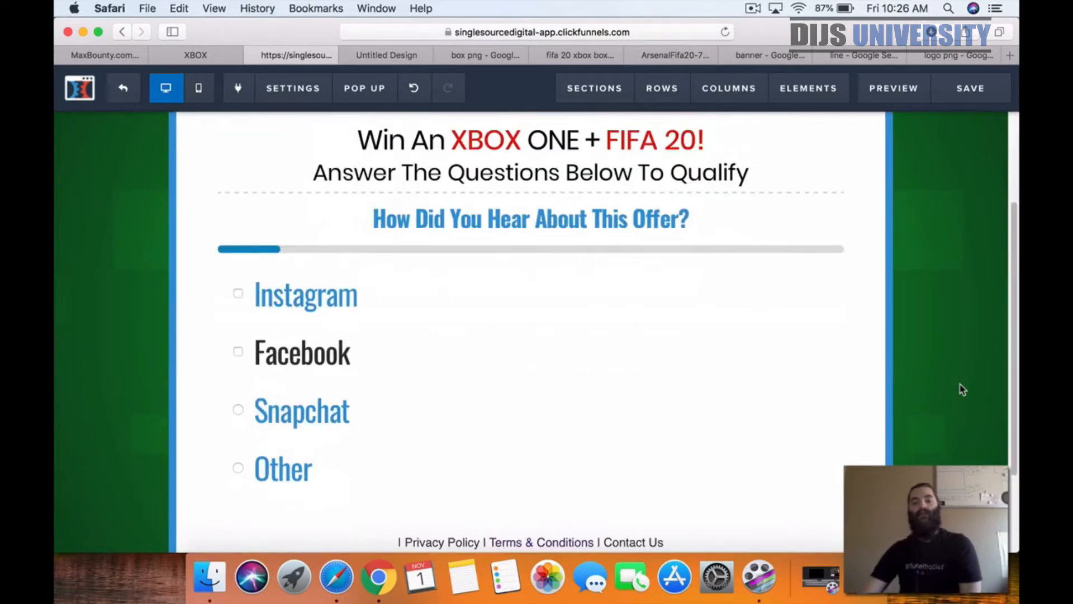
{"action": "scroll", "coordinate": [962, 389], "scroll_direction": "down", "scroll_amount": 4}
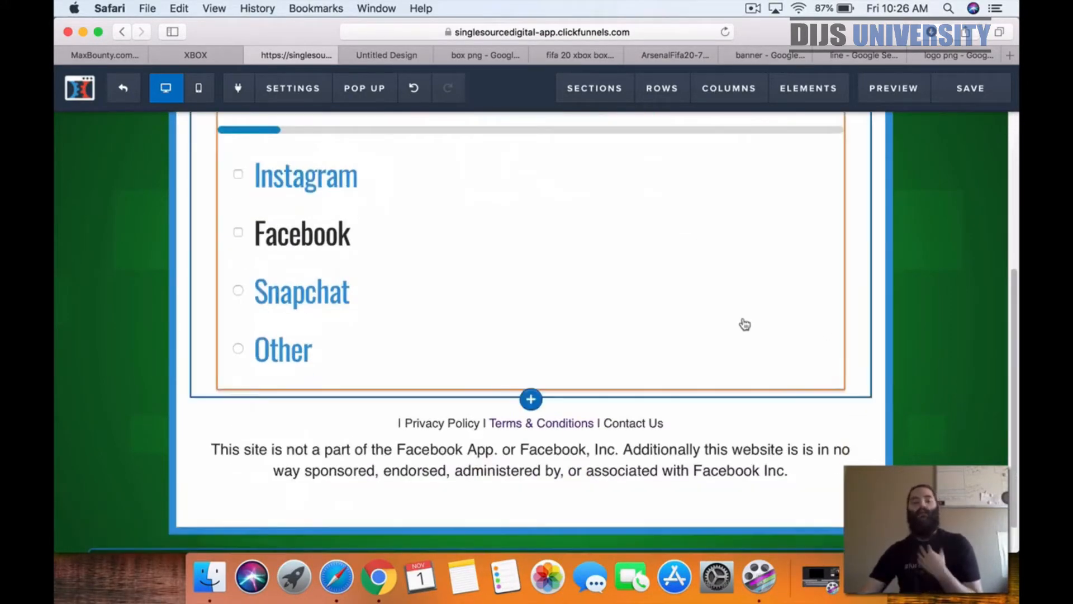
{"action": "scroll", "coordinate": [741, 329], "scroll_direction": "up", "scroll_amount": 4}
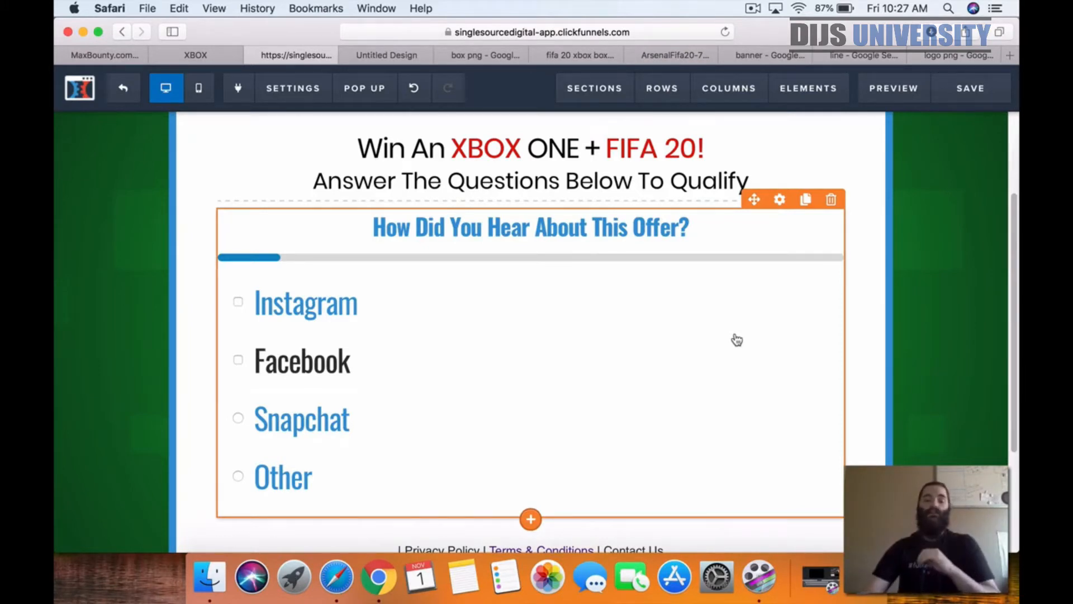
{"action": "scroll", "coordinate": [736, 339], "scroll_direction": "up", "scroll_amount": 4}
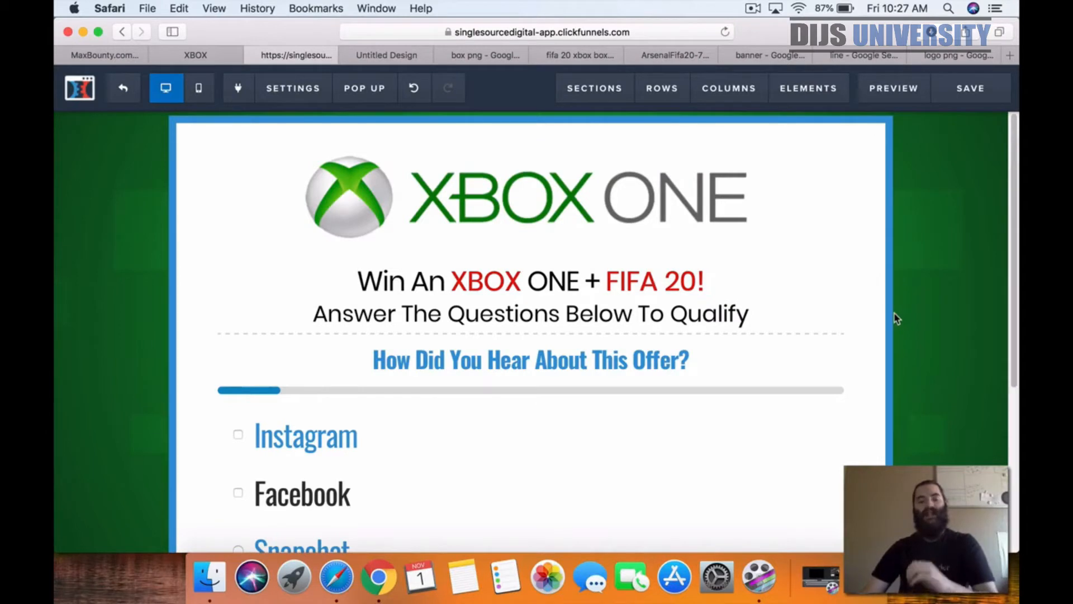
{"action": "scroll", "coordinate": [896, 318], "scroll_direction": "down", "scroll_amount": 3}
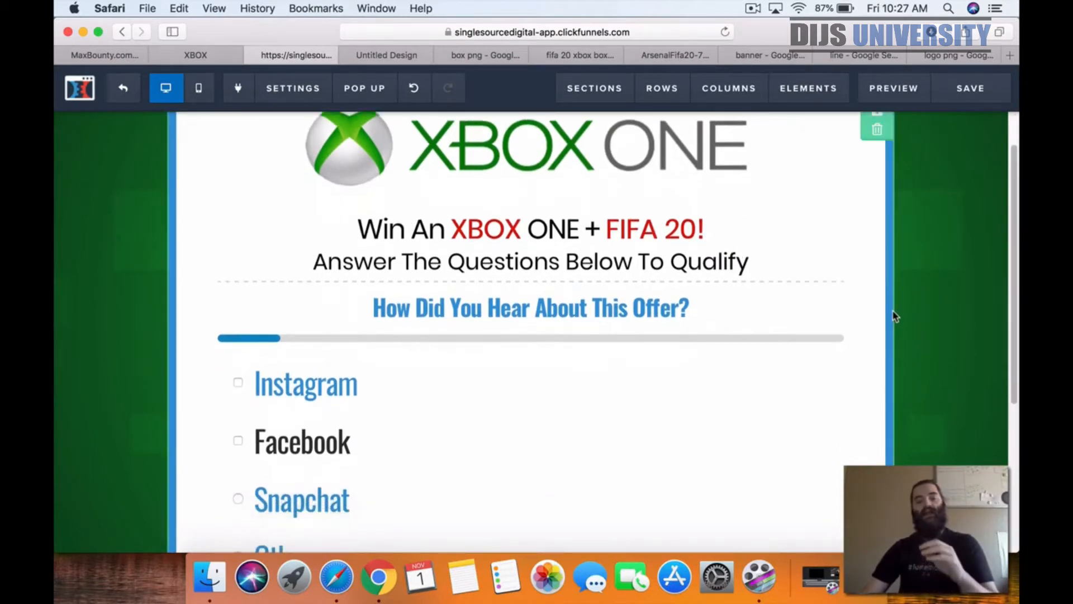
{"action": "scroll", "coordinate": [896, 327], "scroll_direction": "down", "scroll_amount": 5}
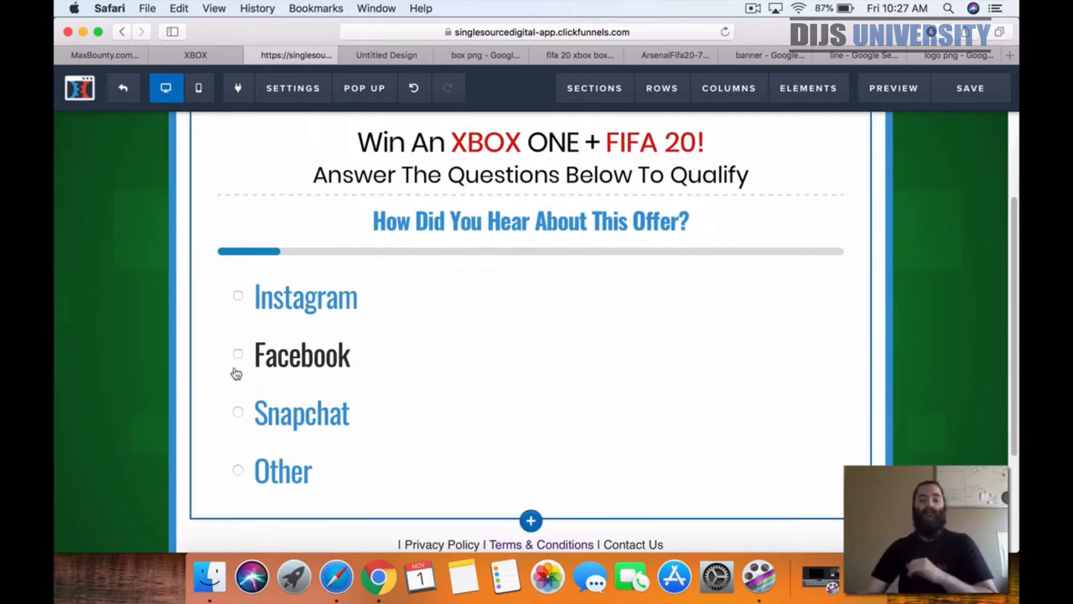
In the survey question "Where Are You From?", copy the Australia answer over the first answer, United States
{"action": "left_click", "coordinate": [301, 368]}
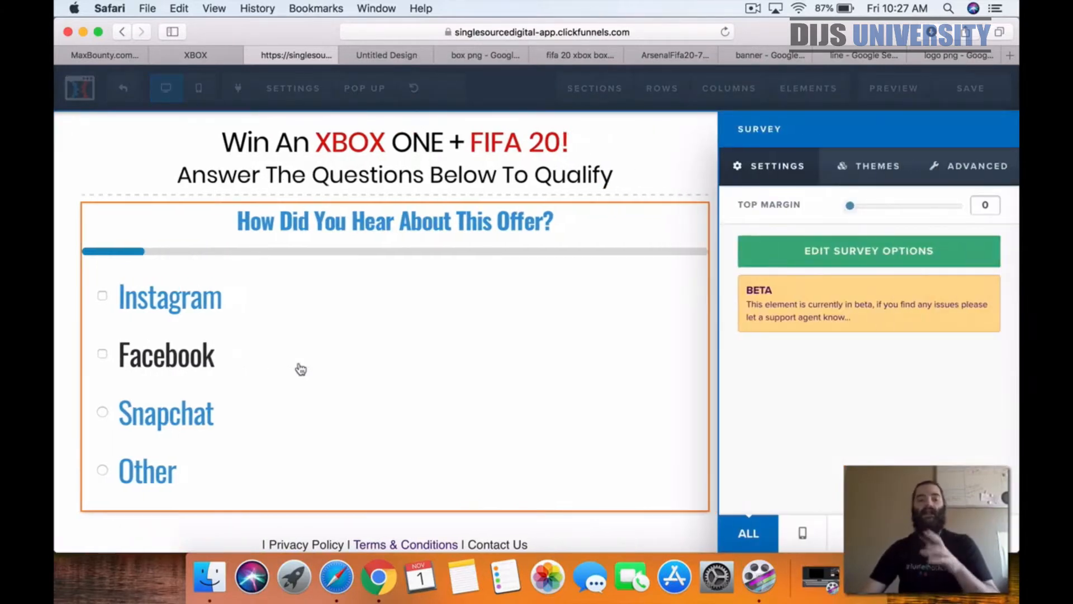
{"action": "left_click", "coordinate": [861, 250]}
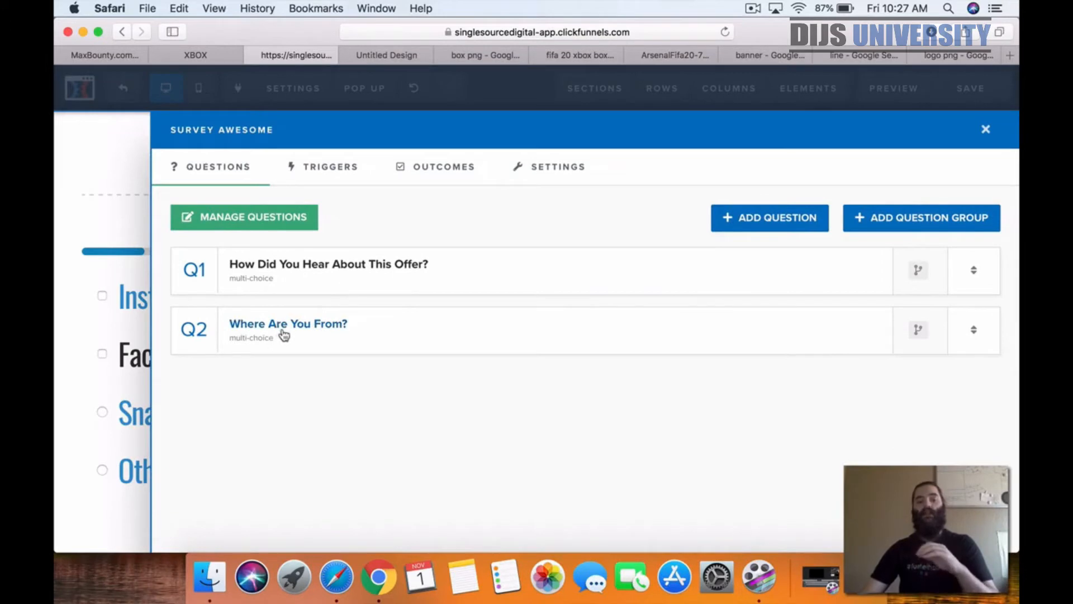
{"action": "left_click", "coordinate": [326, 337]}
{"action": "scroll", "coordinate": [309, 388], "scroll_direction": "down", "scroll_amount": 3}
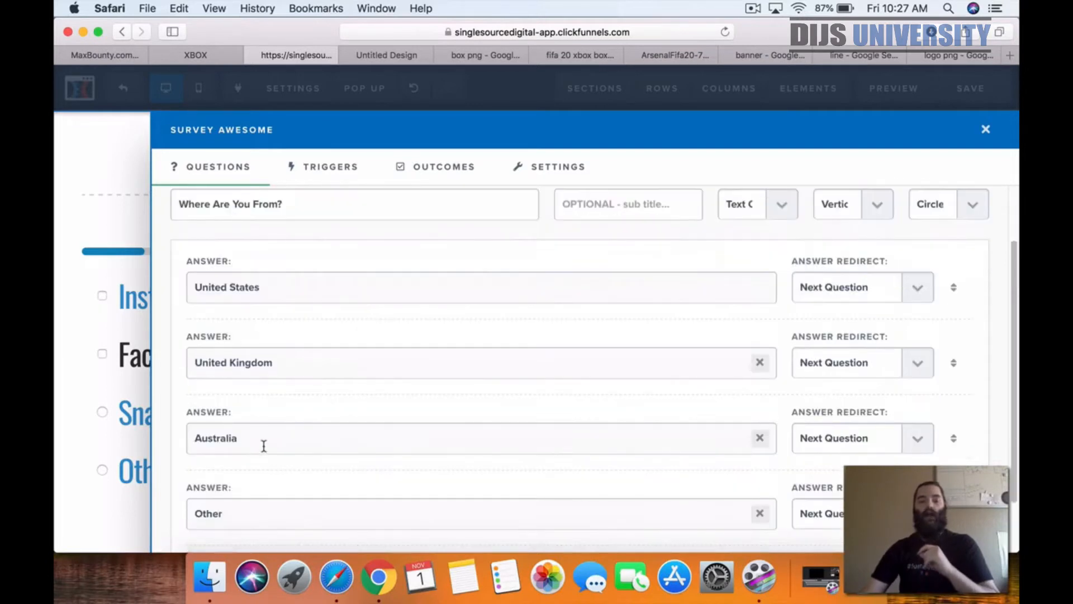
{"action": "left_click_drag", "start_coordinate": [264, 445], "coordinate": [170, 442]}
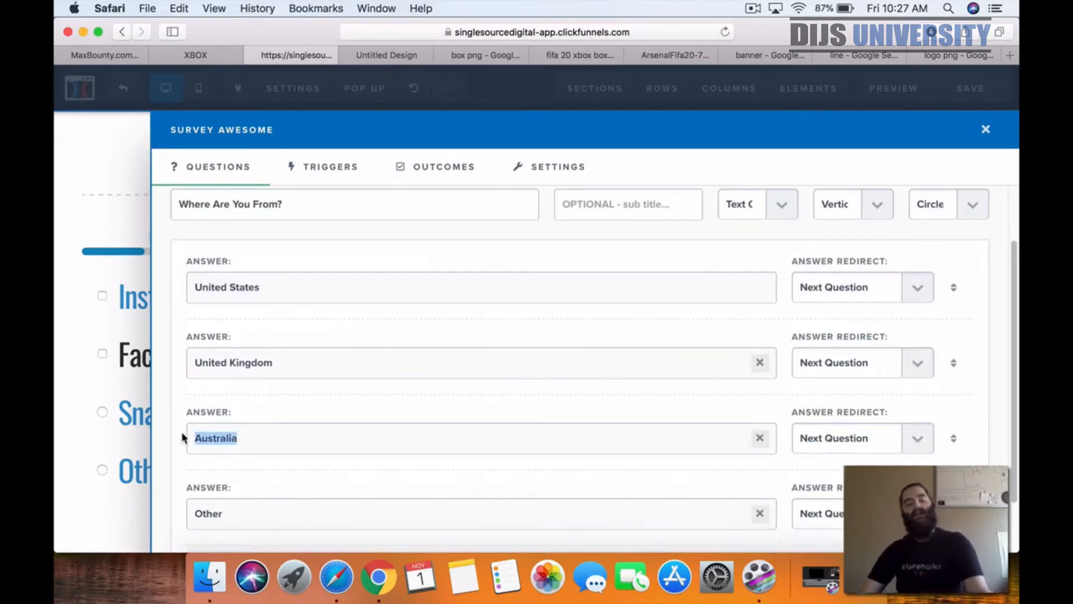
{"action": "type", "text": "c"}
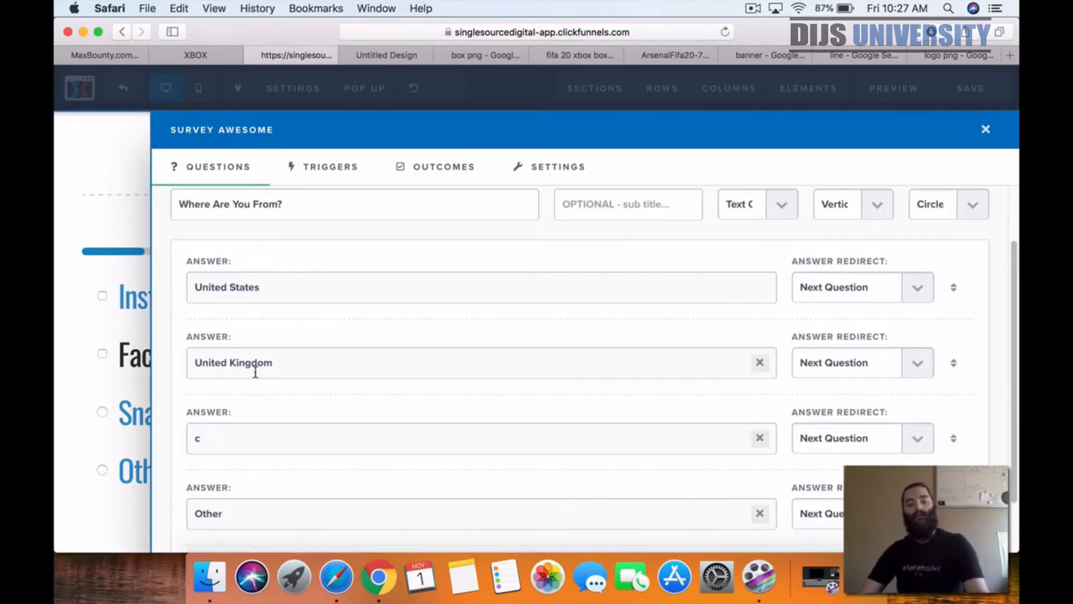
{"action": "key", "text": "BackSpace"}
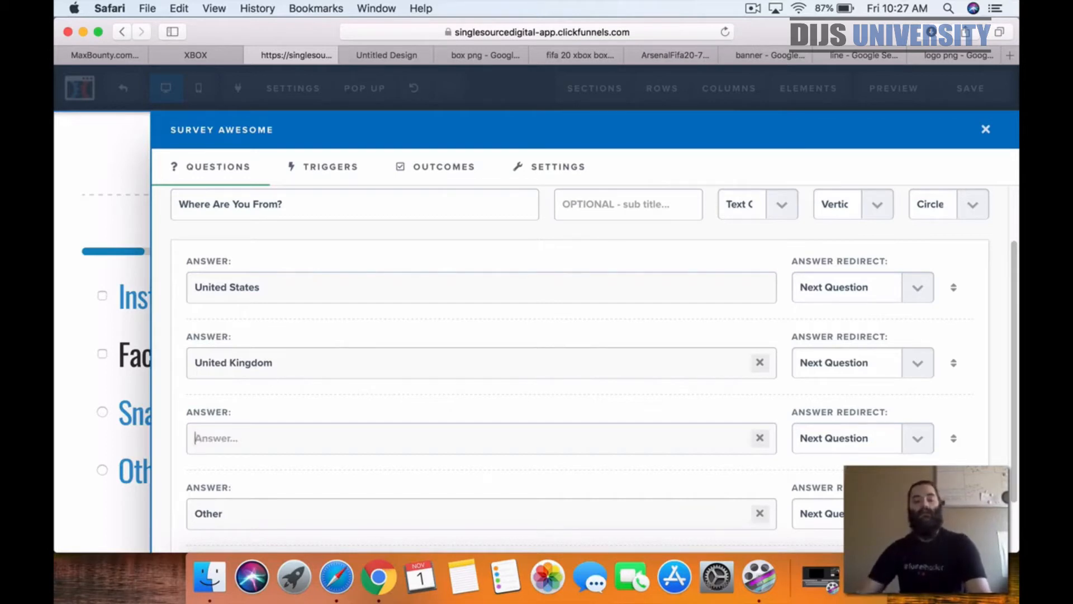
{"action": "key", "text": "super+z"}
{"action": "key", "text": "super+c"}
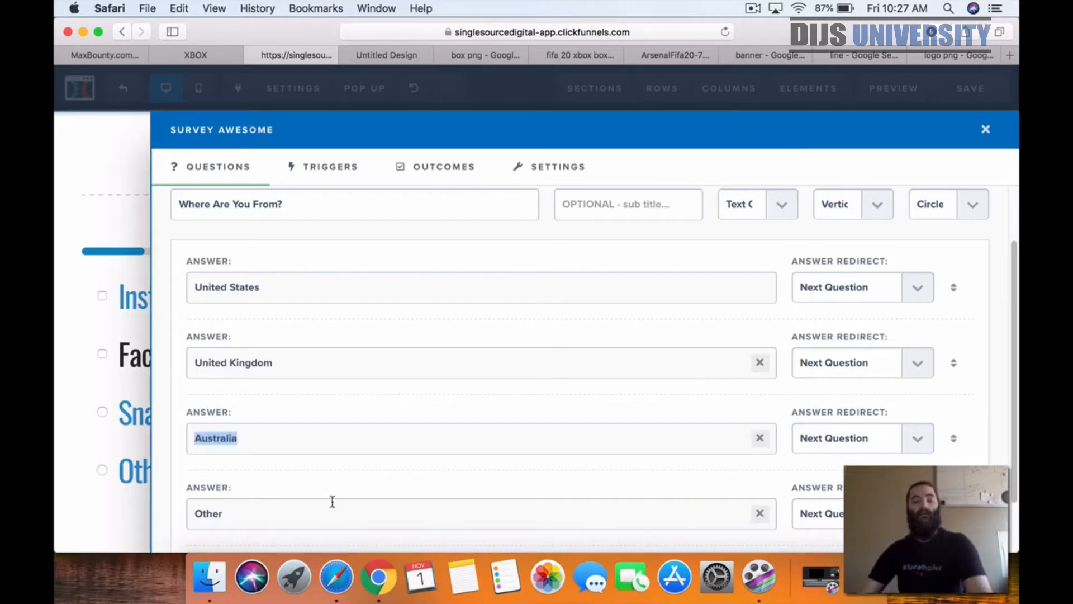
{"action": "left_click_drag", "start_coordinate": [299, 287], "coordinate": [113, 285]}
{"action": "key", "text": "super+v"}
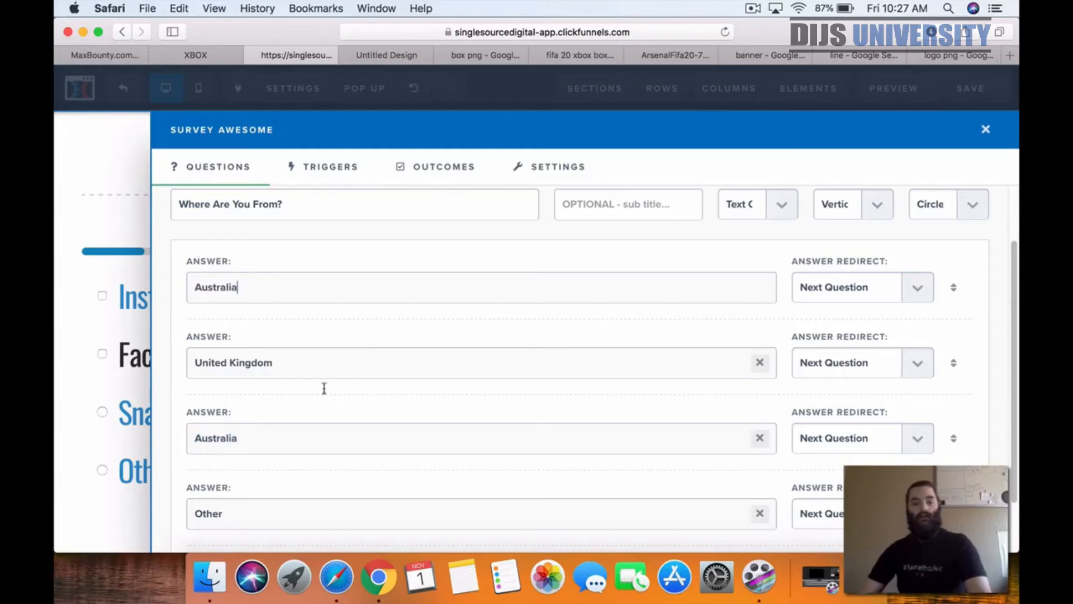
Change the third answer of the "Where Are You From?" question to United States
{"action": "left_click_drag", "start_coordinate": [292, 434], "coordinate": [134, 441]}
{"action": "type", "text": "Unite"}
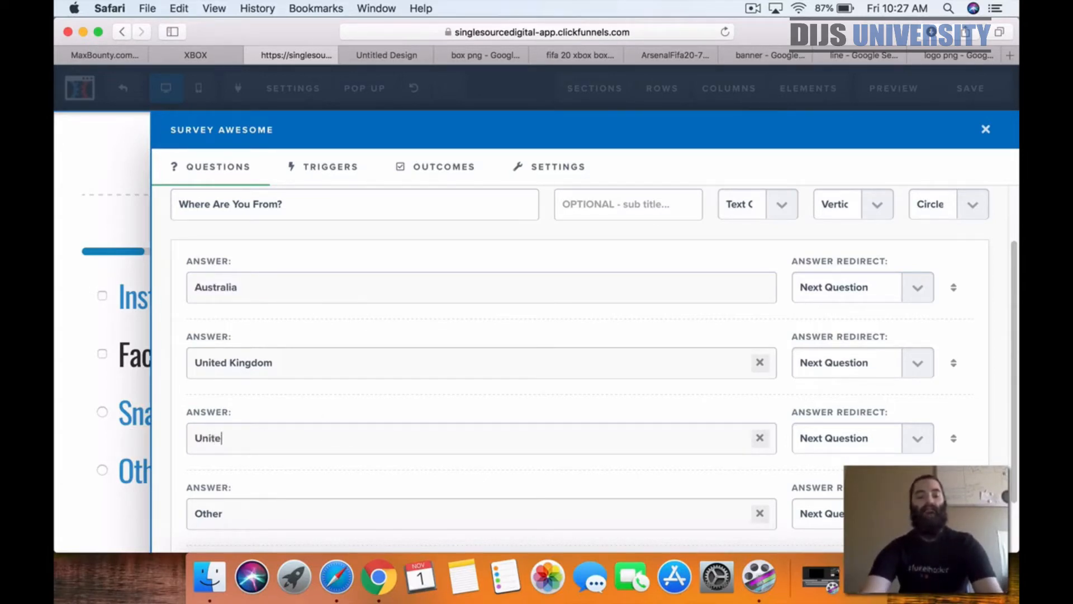
{"action": "type", "text": "d States"}
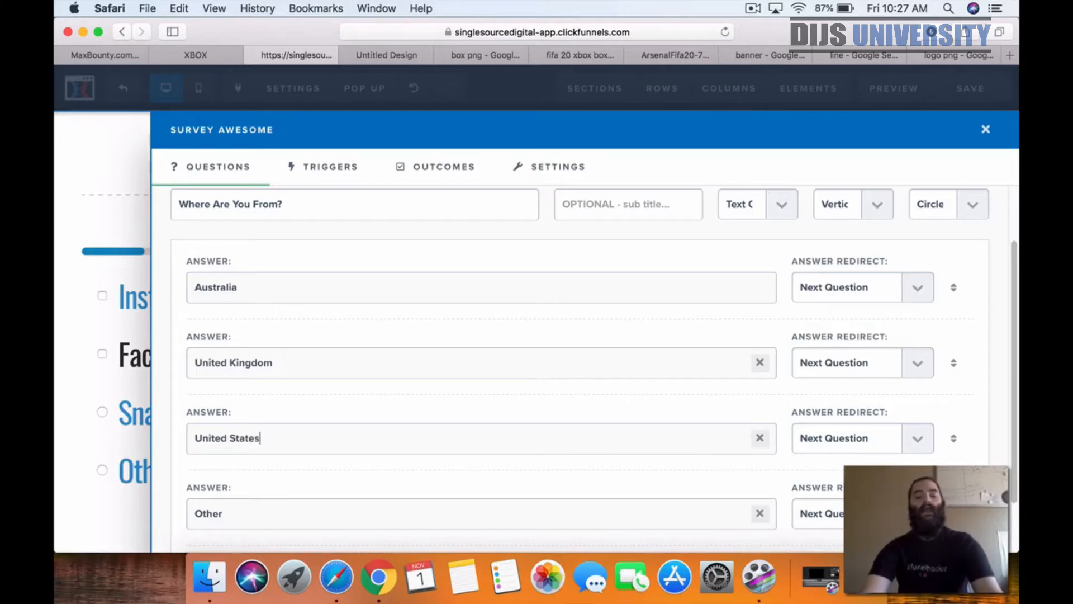
{"action": "scroll", "coordinate": [576, 307], "scroll_direction": "down", "scroll_amount": 2}
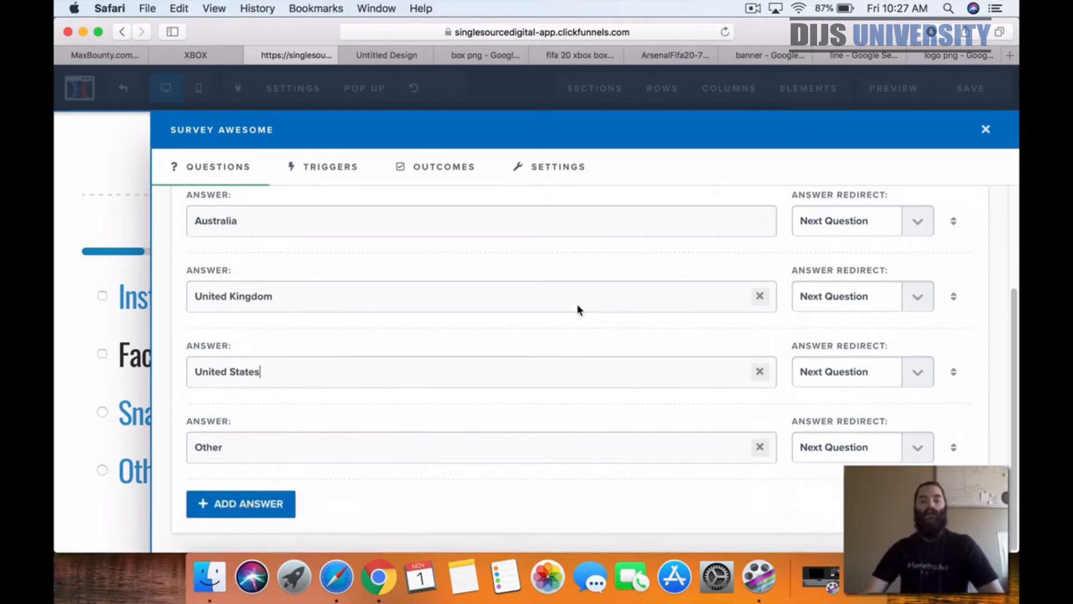
{"action": "scroll", "coordinate": [275, 371], "scroll_direction": "up", "scroll_amount": 1}
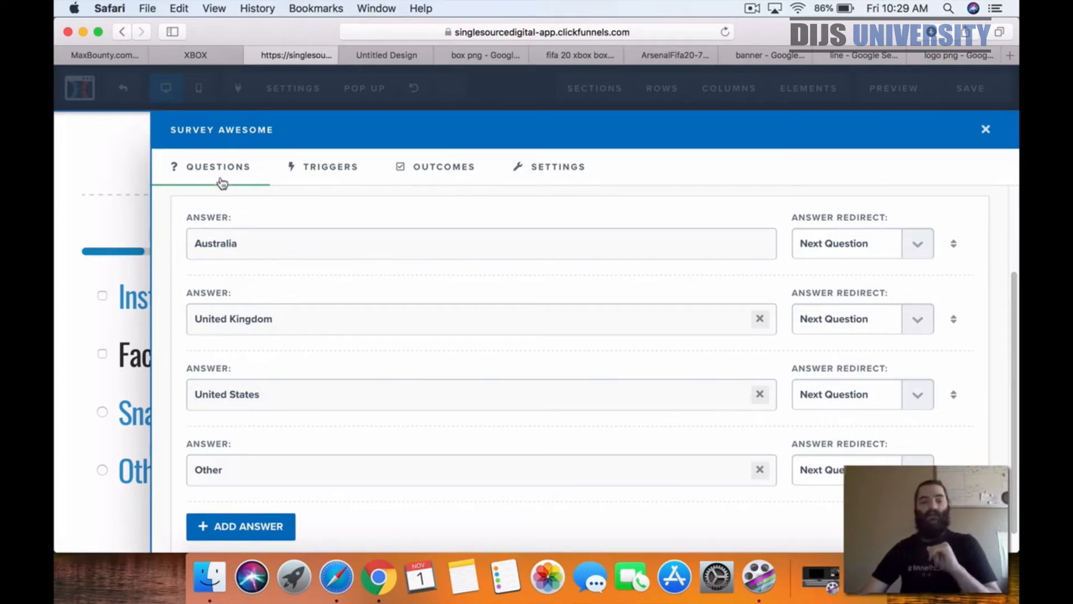
Open the survey's Default Outcome Action and clear its custom redirect URL
{"action": "left_click", "coordinate": [447, 176]}
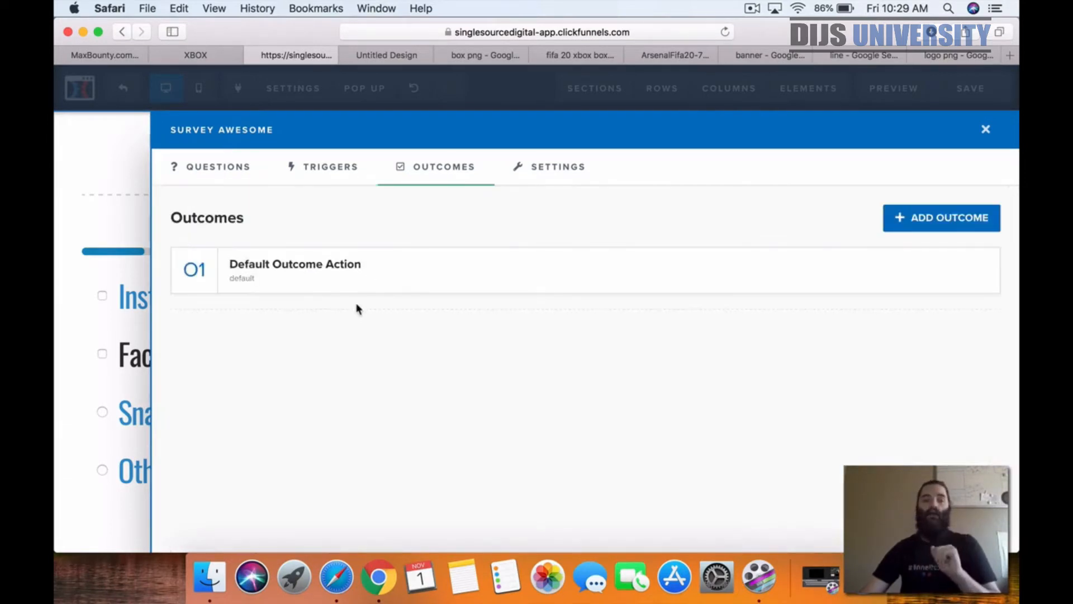
{"action": "left_click", "coordinate": [81, 221]}
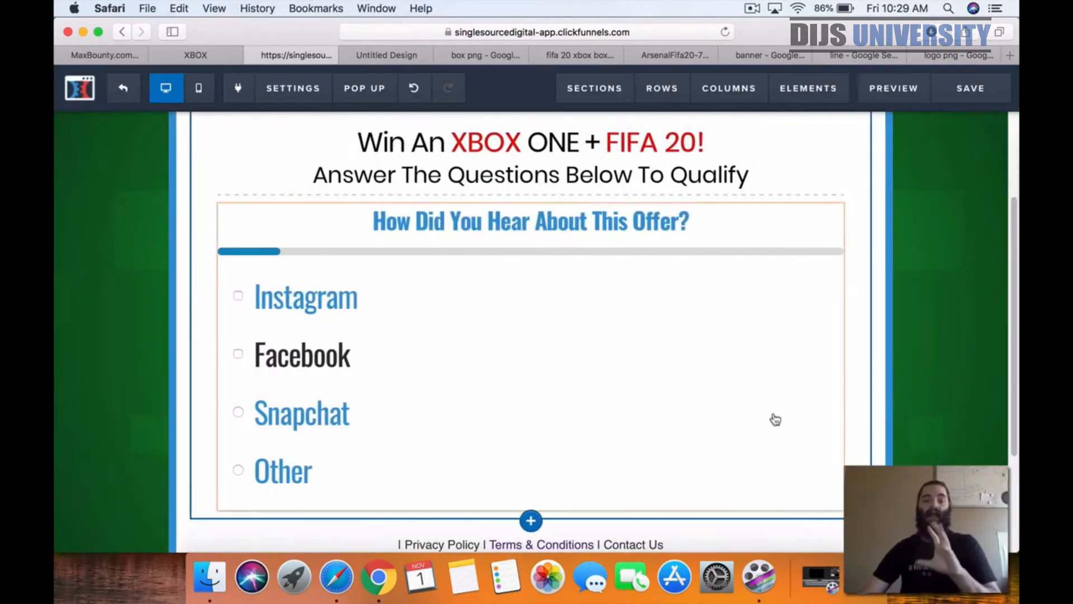
{"action": "left_click", "coordinate": [332, 342]}
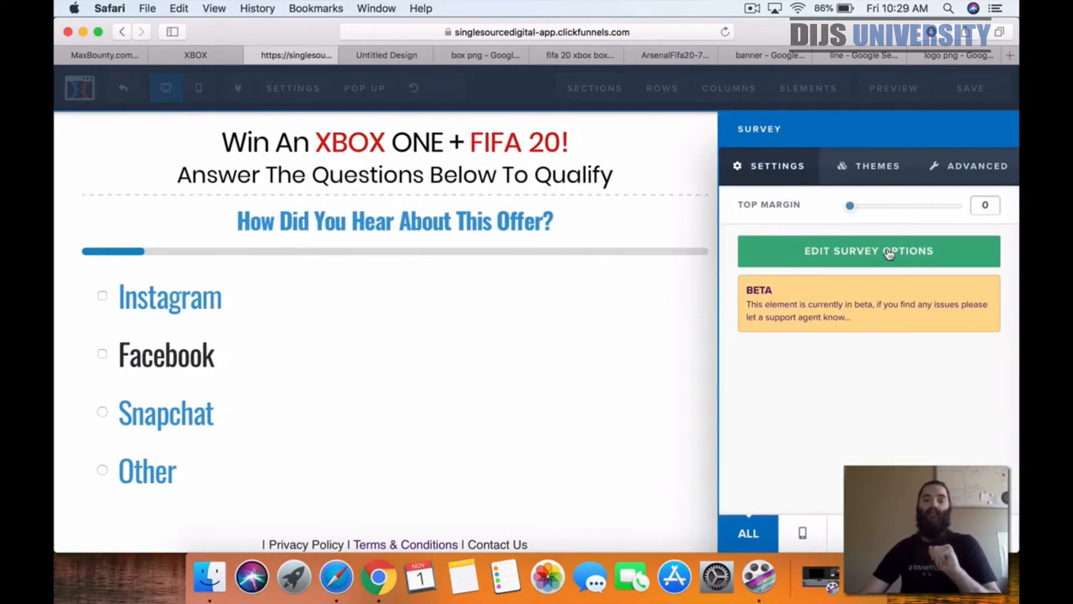
{"action": "left_click", "coordinate": [888, 251]}
{"action": "left_click", "coordinate": [454, 172]}
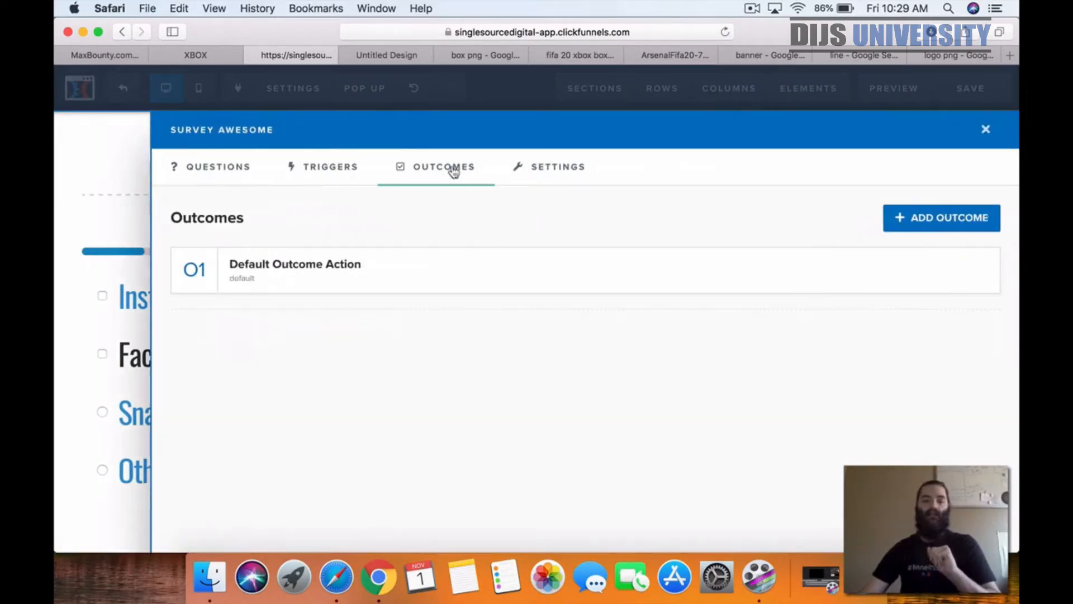
{"action": "left_click", "coordinate": [324, 275]}
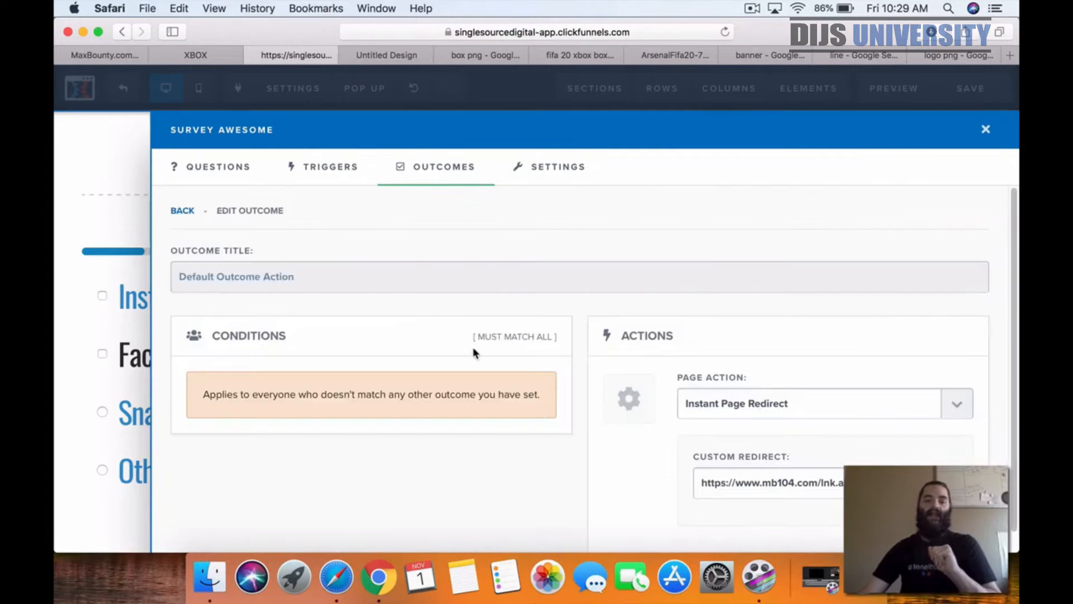
{"action": "triple_click", "coordinate": [757, 484]}
{"action": "key", "text": "BackSpace"}
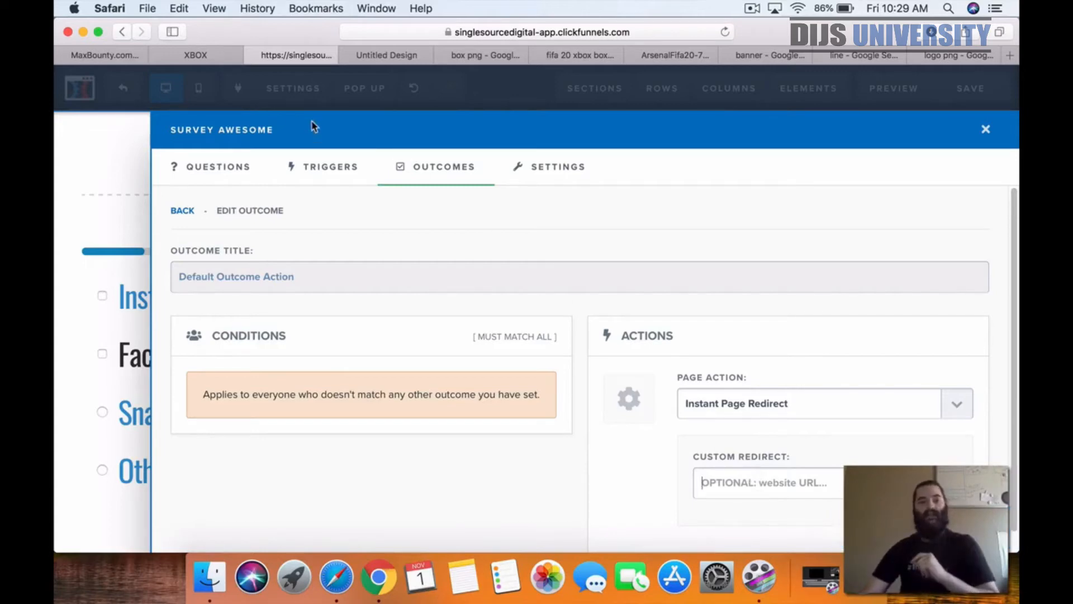
On the MaxBounty campaign page, build a tracking link for Social traffic with the Raw link creative and copy it
{"action": "left_click", "coordinate": [106, 55]}
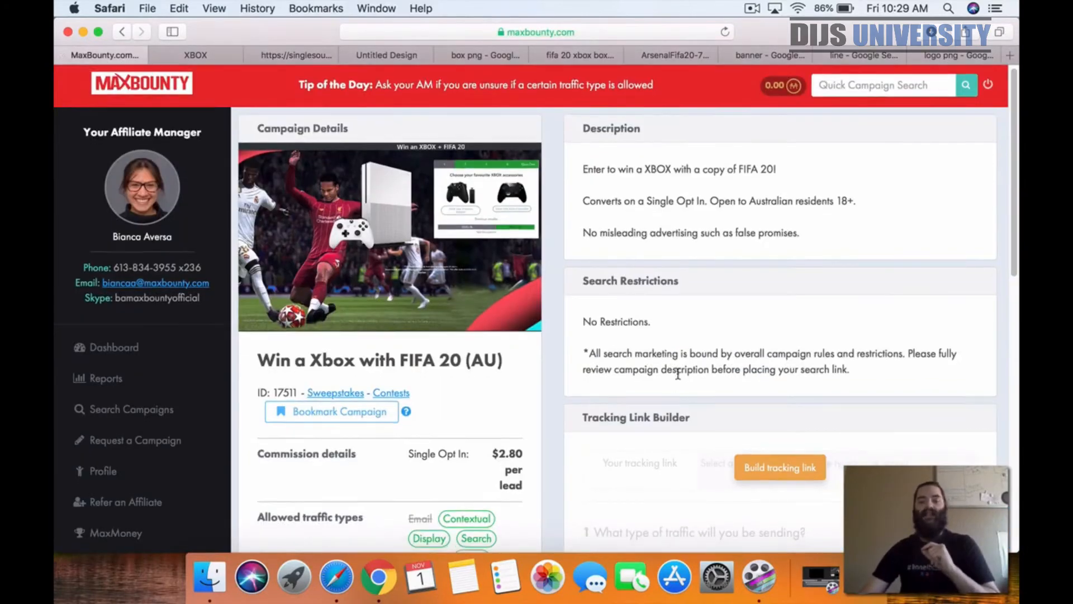
{"action": "scroll", "coordinate": [676, 385], "scroll_direction": "down", "scroll_amount": 3}
{"action": "scroll", "coordinate": [603, 377], "scroll_direction": "up", "scroll_amount": 3}
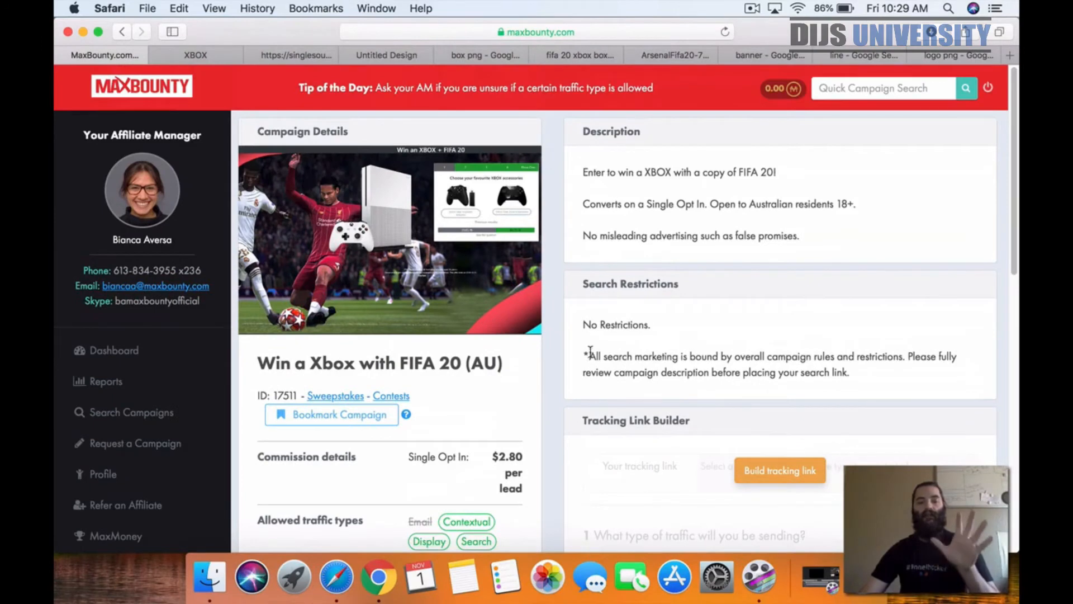
{"action": "scroll", "coordinate": [615, 346], "scroll_direction": "down", "scroll_amount": 3}
{"action": "left_click", "coordinate": [766, 326]}
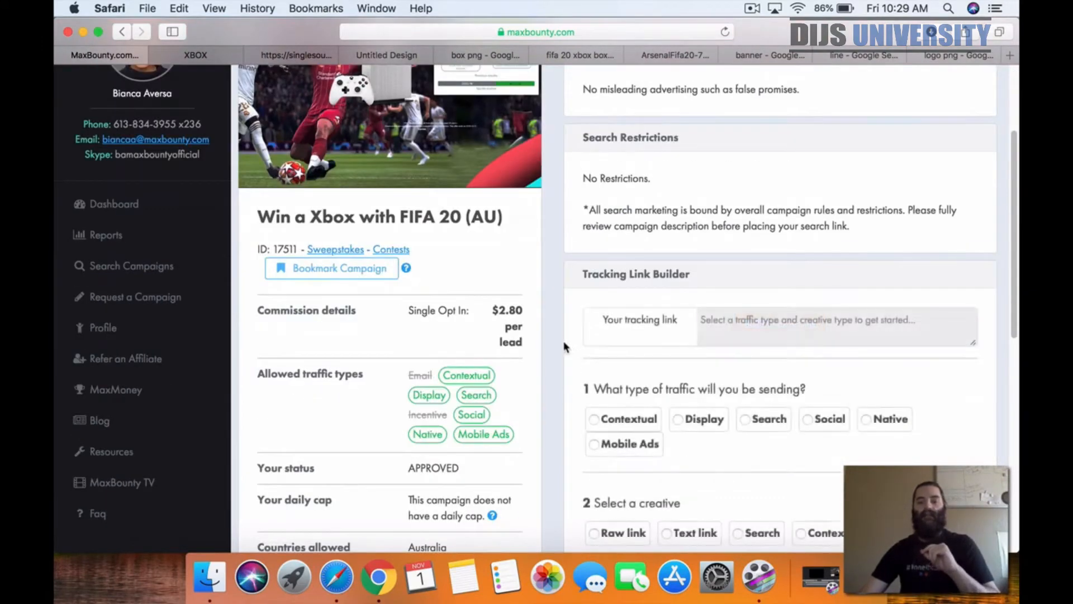
{"action": "scroll", "coordinate": [562, 349], "scroll_direction": "down", "scroll_amount": 2}
{"action": "left_click", "coordinate": [816, 337]}
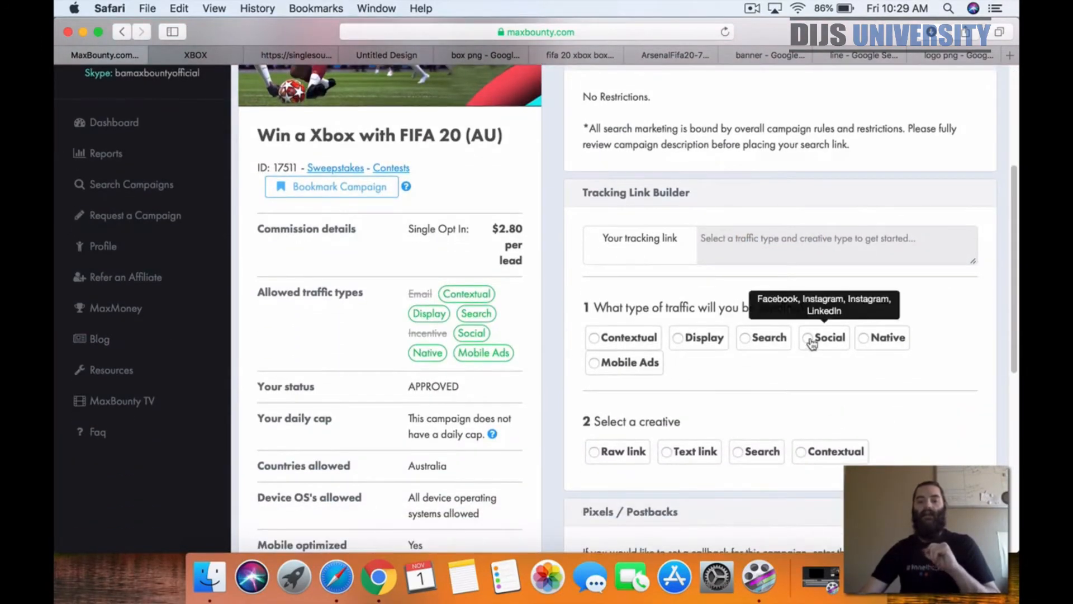
{"action": "scroll", "coordinate": [778, 370], "scroll_direction": "down", "scroll_amount": 2}
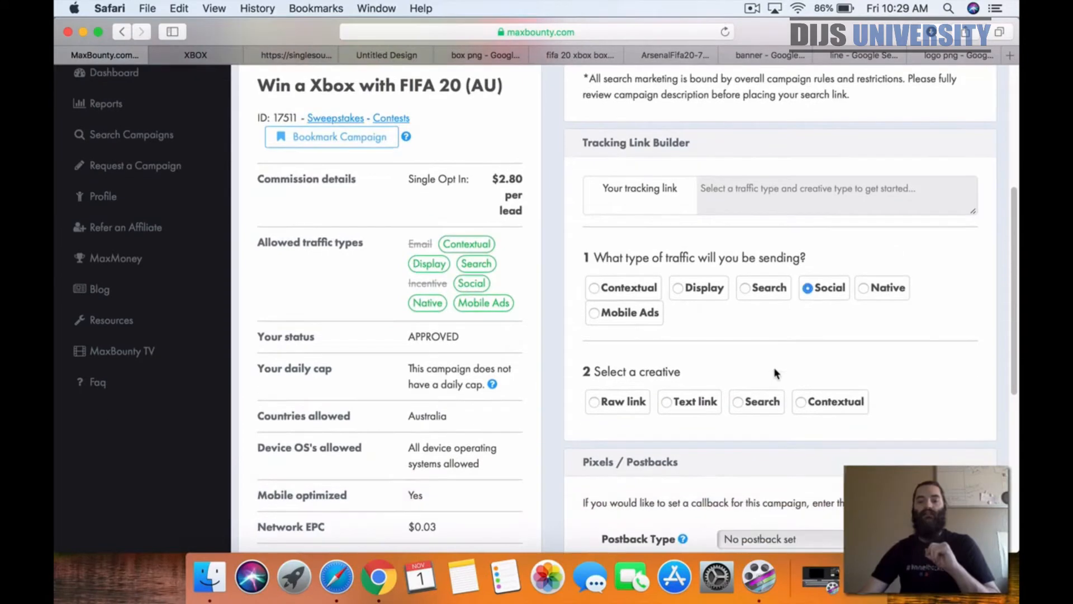
{"action": "left_click", "coordinate": [593, 402]}
{"action": "scroll", "coordinate": [579, 416], "scroll_direction": "down", "scroll_amount": 1}
{"action": "scroll", "coordinate": [576, 427], "scroll_direction": "down", "scroll_amount": 5}
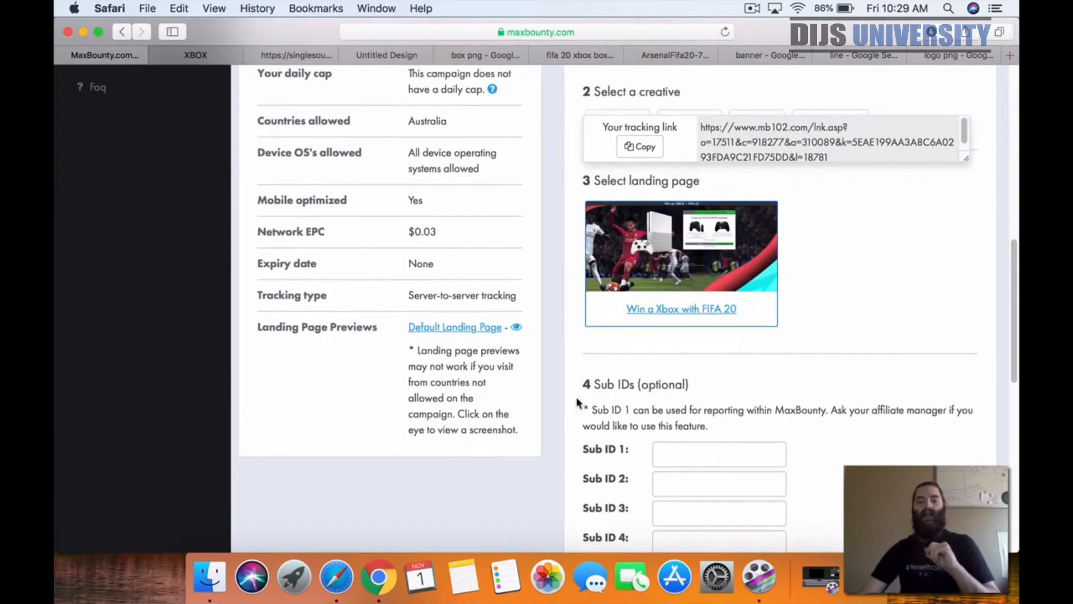
{"action": "scroll", "coordinate": [581, 400], "scroll_direction": "up", "scroll_amount": 8}
{"action": "left_click", "coordinate": [639, 313]}
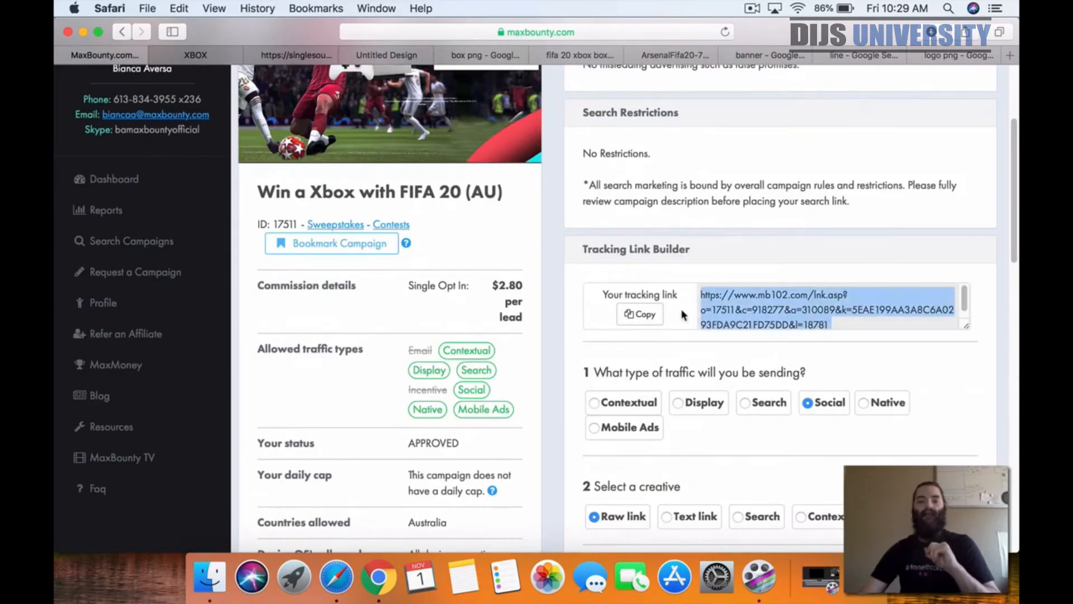
Back in ClickFunnels, paste the copied tracking link as the default outcome's custom redirect and save the page
{"action": "left_click", "coordinate": [305, 58]}
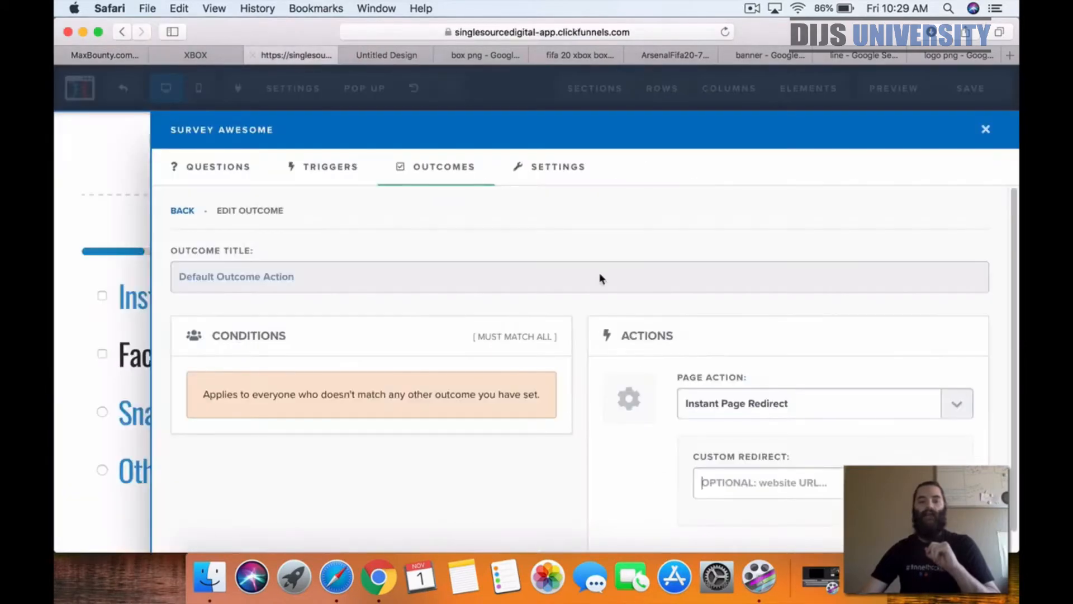
{"action": "left_click", "coordinate": [741, 484]}
{"action": "key", "text": "super+v"}
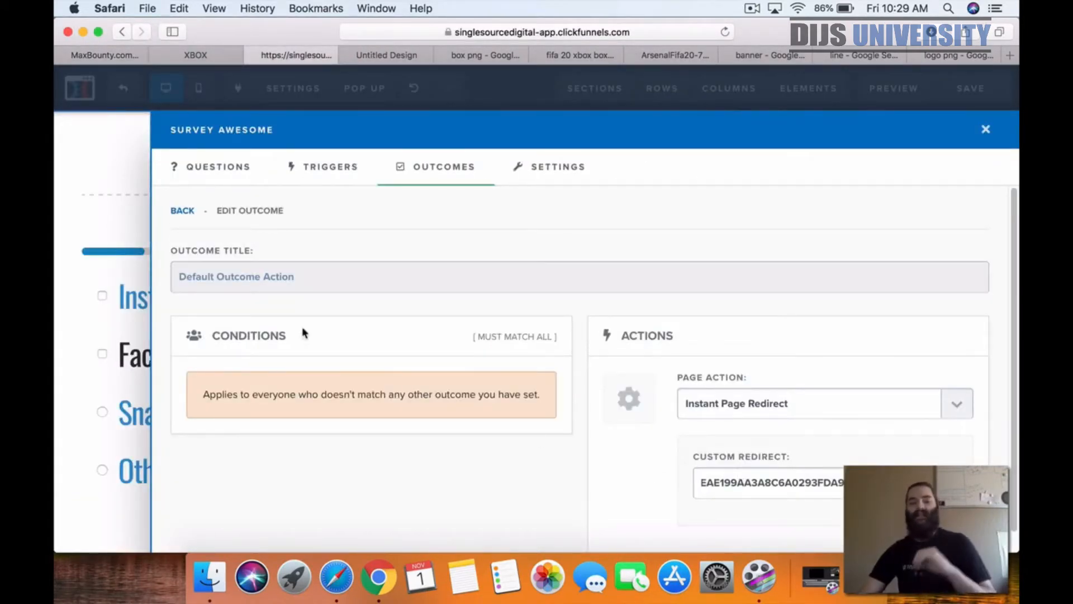
{"action": "left_click", "coordinate": [113, 167]}
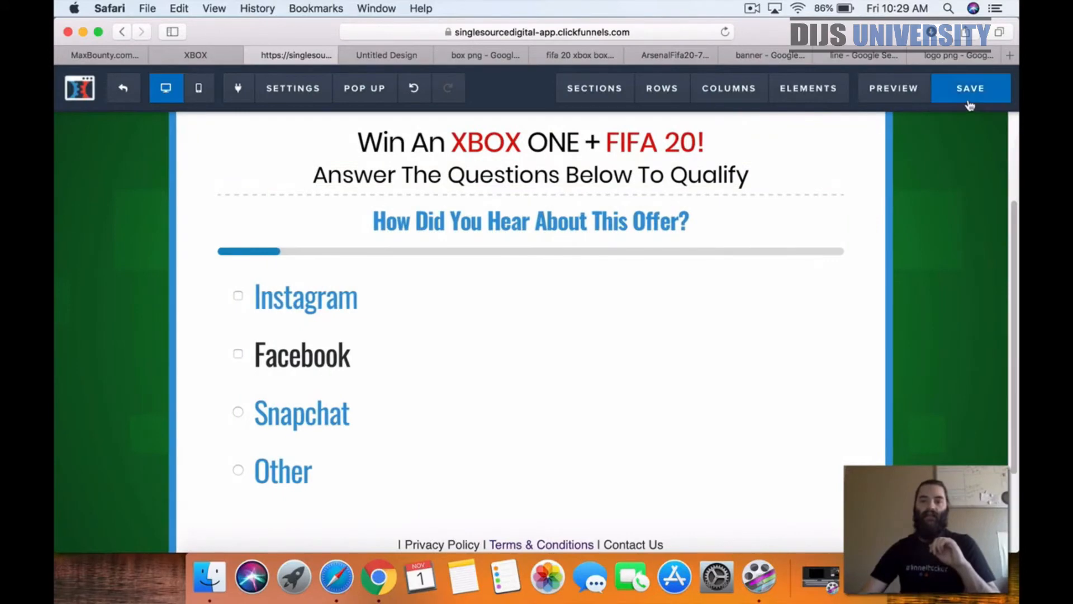
{"action": "left_click", "coordinate": [969, 101]}
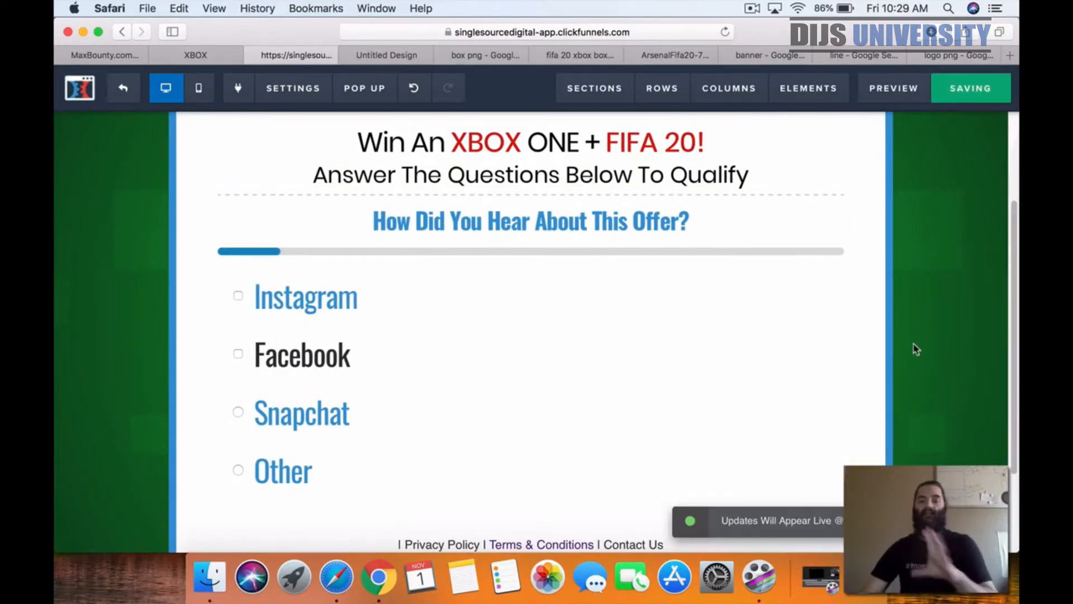
Review the survey page and inspect the Privacy Policy text of the footer disclaimer in the text editor
{"action": "scroll", "coordinate": [911, 357], "scroll_direction": "down", "scroll_amount": 2}
{"action": "scroll", "coordinate": [911, 362], "scroll_direction": "up", "scroll_amount": 5}
{"action": "scroll", "coordinate": [911, 362], "scroll_direction": "down", "scroll_amount": 5}
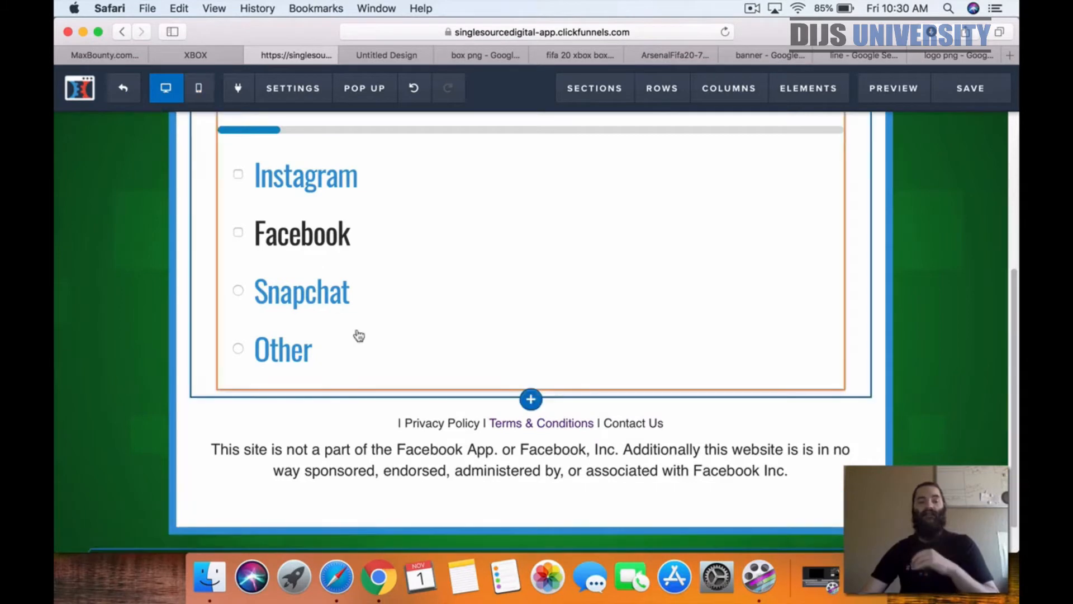
{"action": "left_click", "coordinate": [464, 458]}
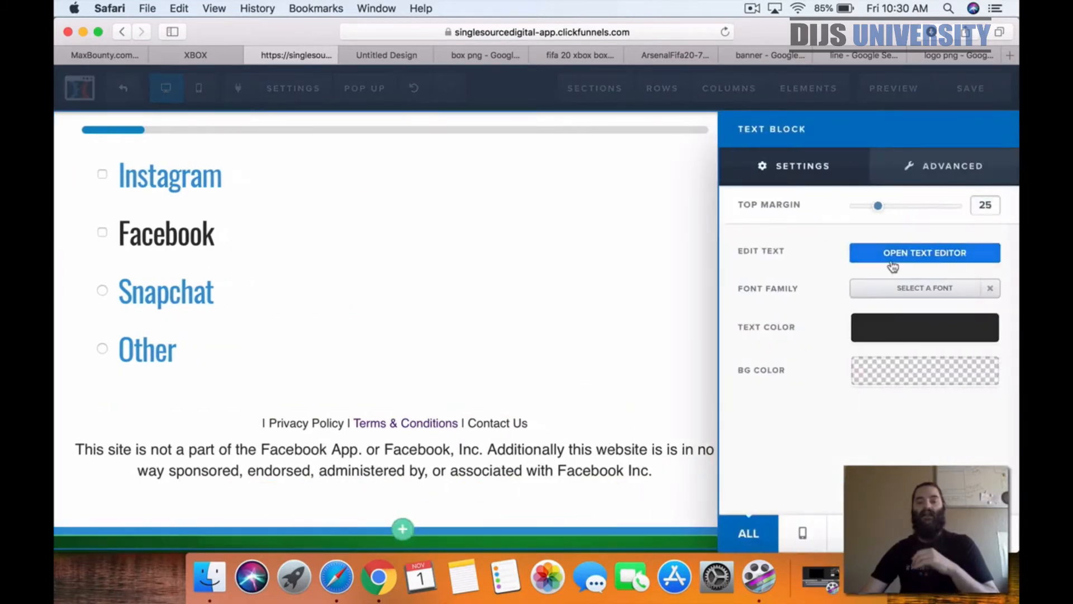
{"action": "left_click", "coordinate": [890, 260]}
{"action": "left_click_drag", "start_coordinate": [412, 151], "coordinate": [486, 154]}
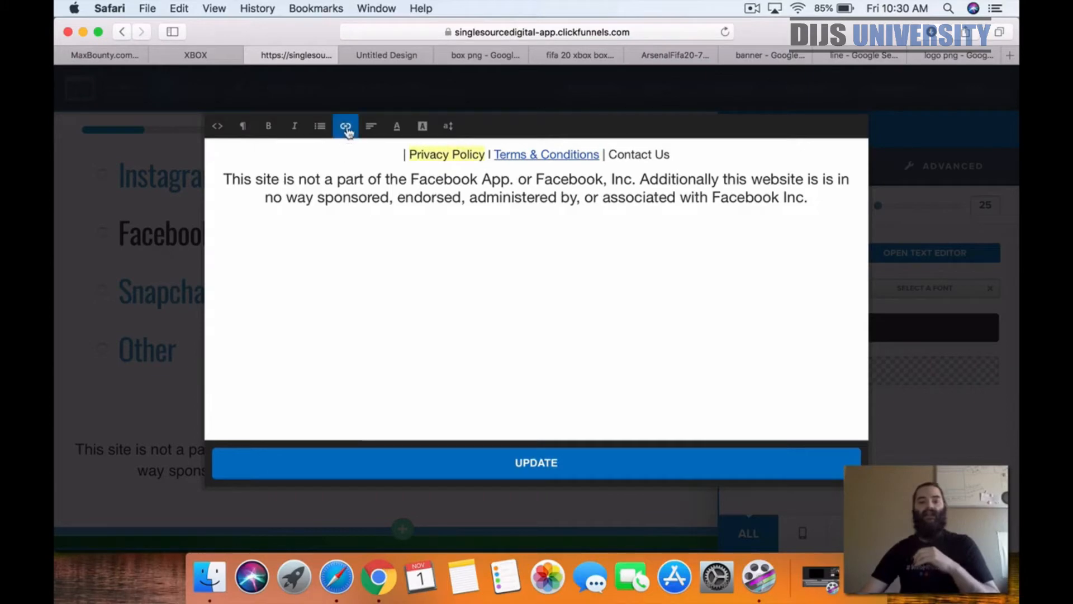
{"action": "left_click", "coordinate": [110, 336]}
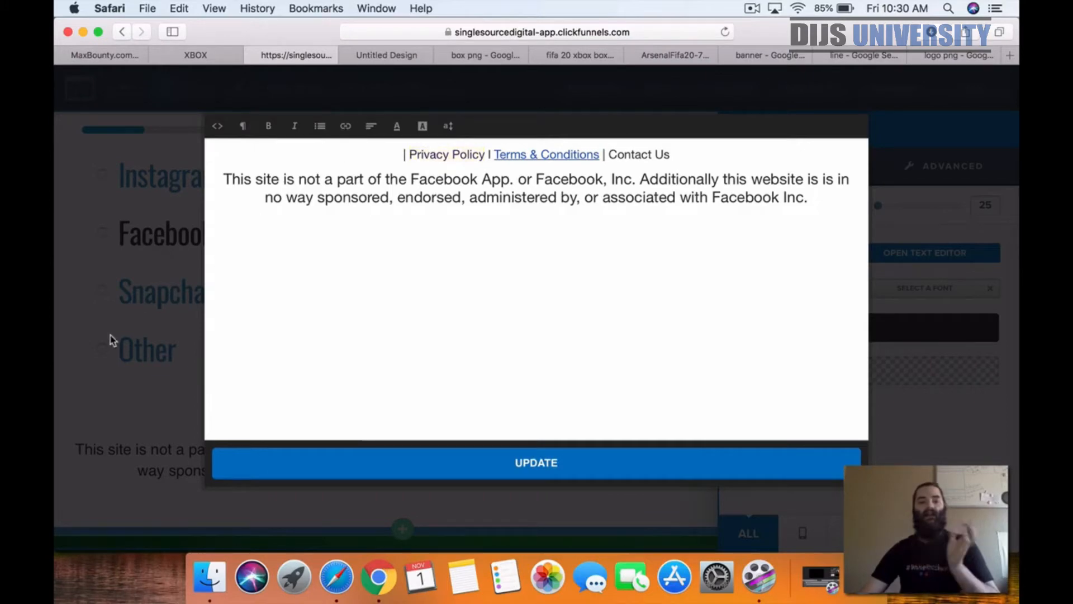
{"action": "left_click", "coordinate": [749, 460]}
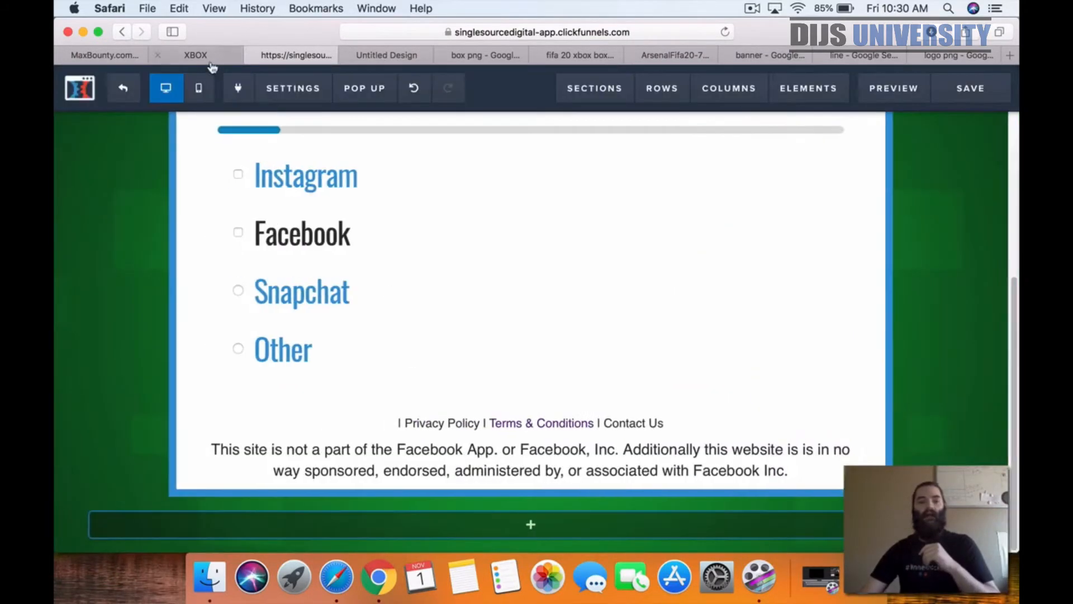
Examine the terms and brand disclaimer footer on the XBOX offer landing page and return to the ClickFunnels survey page
{"action": "left_click", "coordinate": [211, 63]}
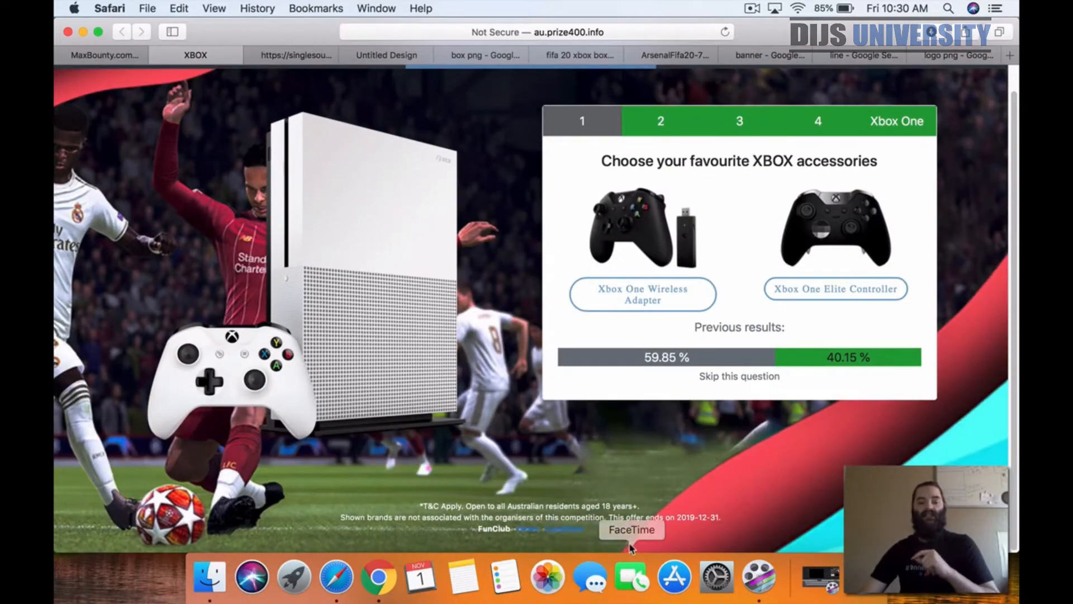
{"action": "left_click_drag", "start_coordinate": [672, 526], "coordinate": [377, 494]}
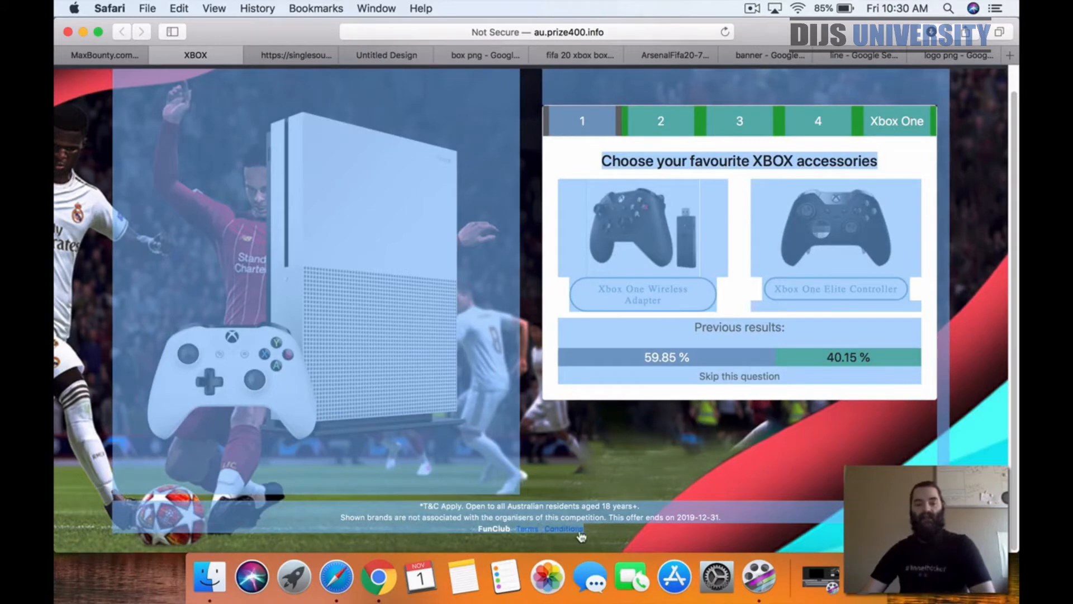
{"action": "left_click", "coordinate": [414, 531]}
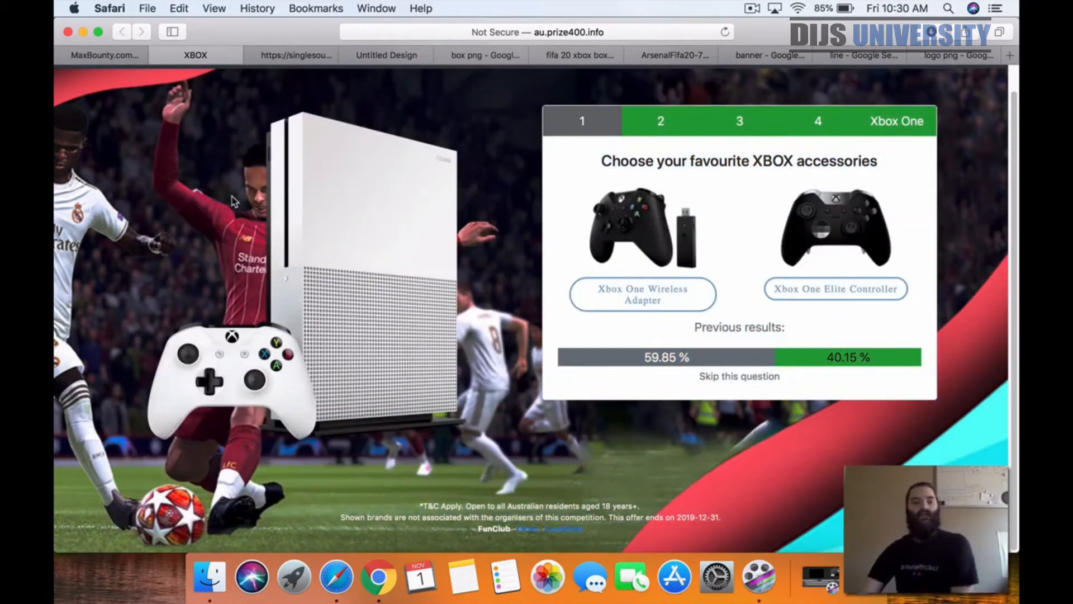
{"action": "left_click", "coordinate": [302, 56]}
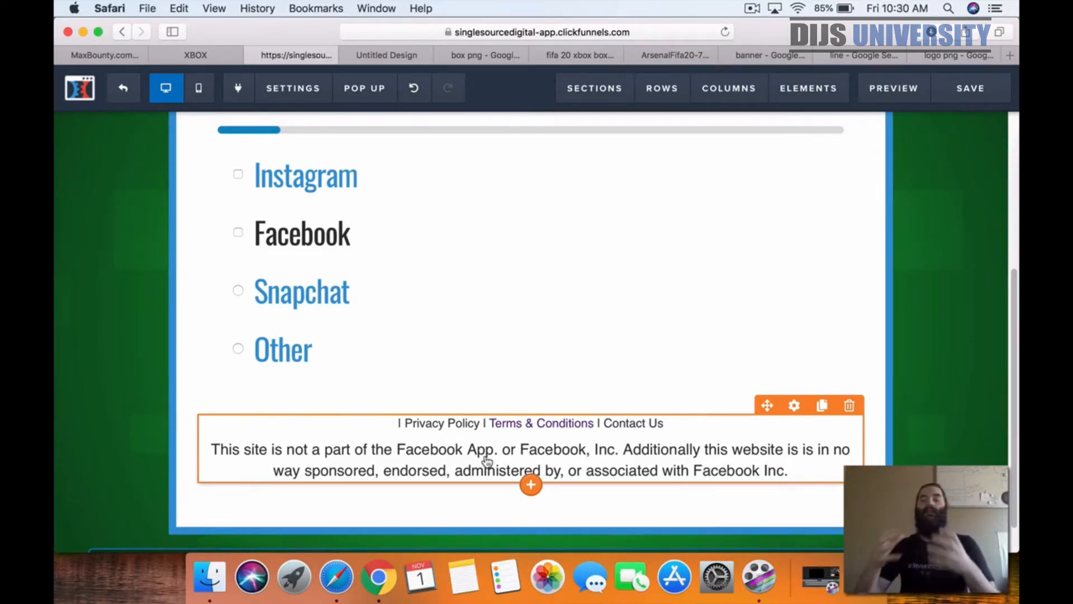
Set the survey page's SEO title to "Win An XBOX ONE + FIFA 20!" and save the page
{"action": "scroll", "coordinate": [532, 407], "scroll_direction": "up", "scroll_amount": 5}
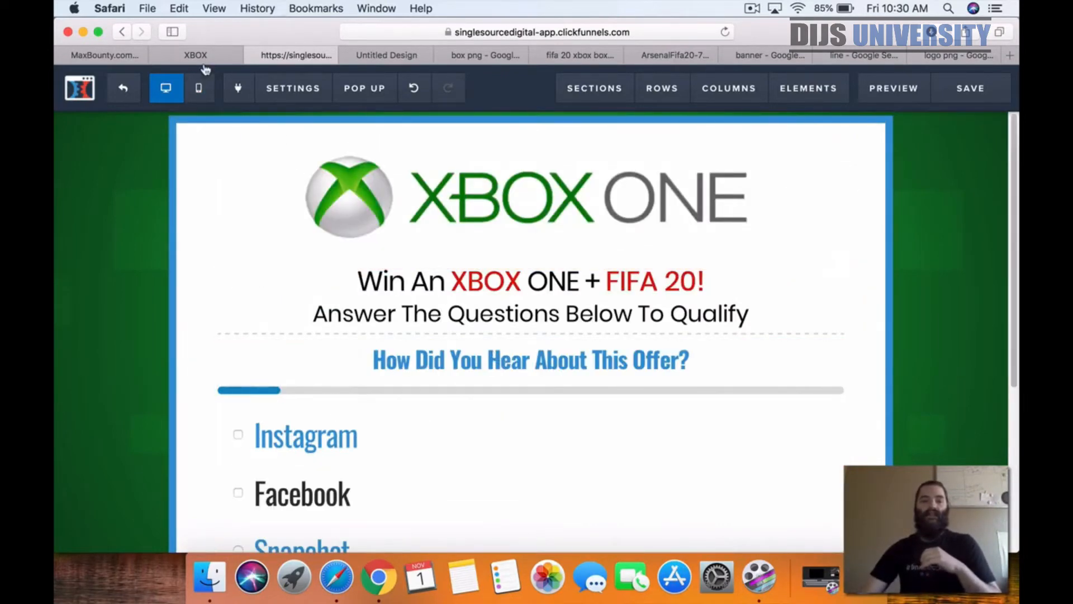
{"action": "mouse_move", "coordinate": [294, 91]}
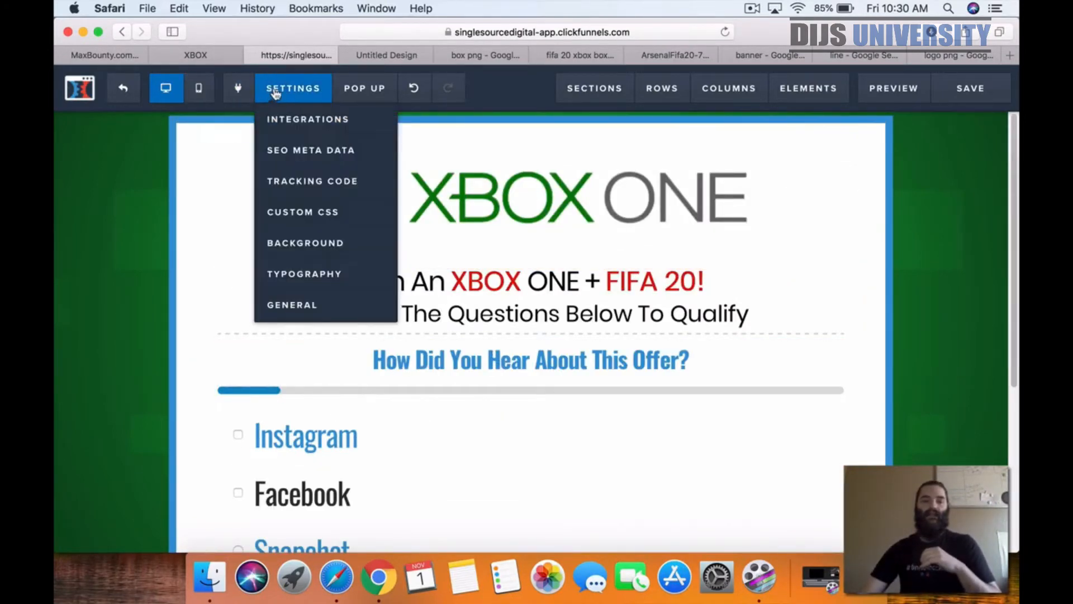
{"action": "left_click", "coordinate": [309, 150]}
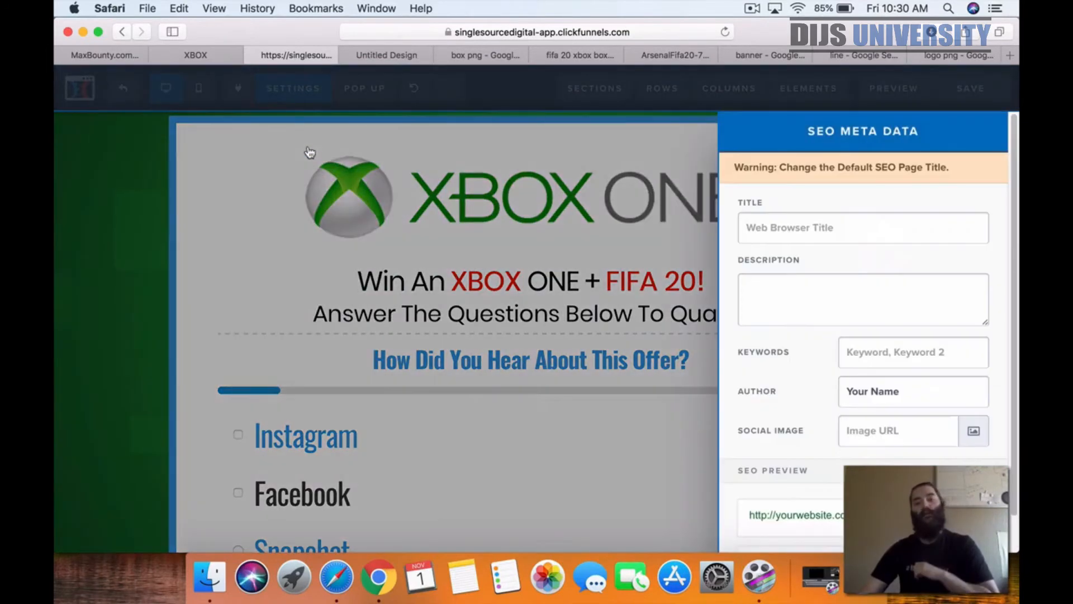
{"action": "left_click", "coordinate": [817, 235]}
{"action": "type", "text": "Win"}
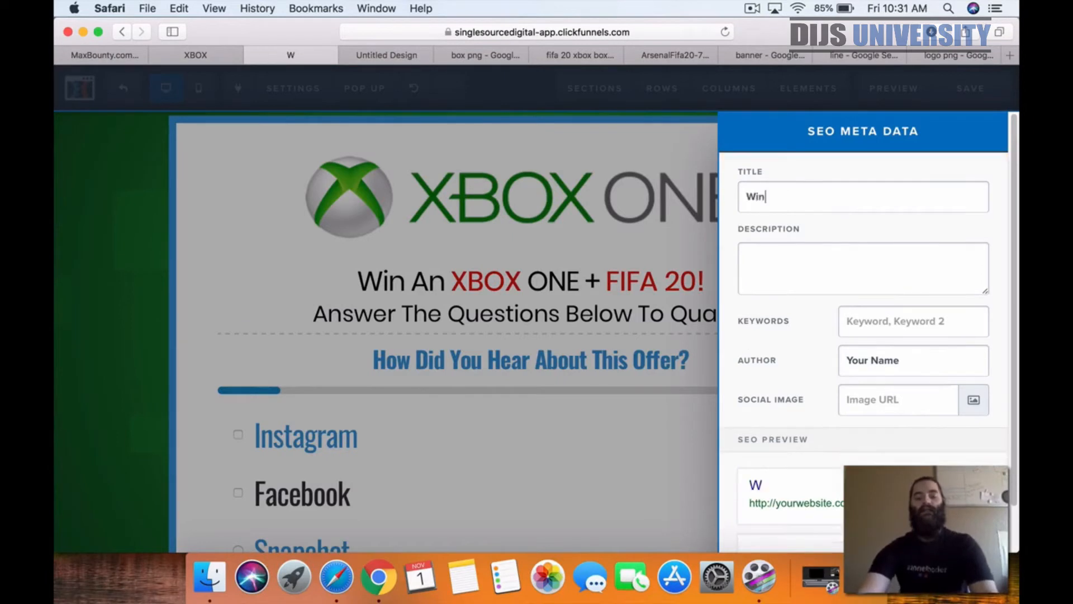
{"action": "type", "text": " An C"}
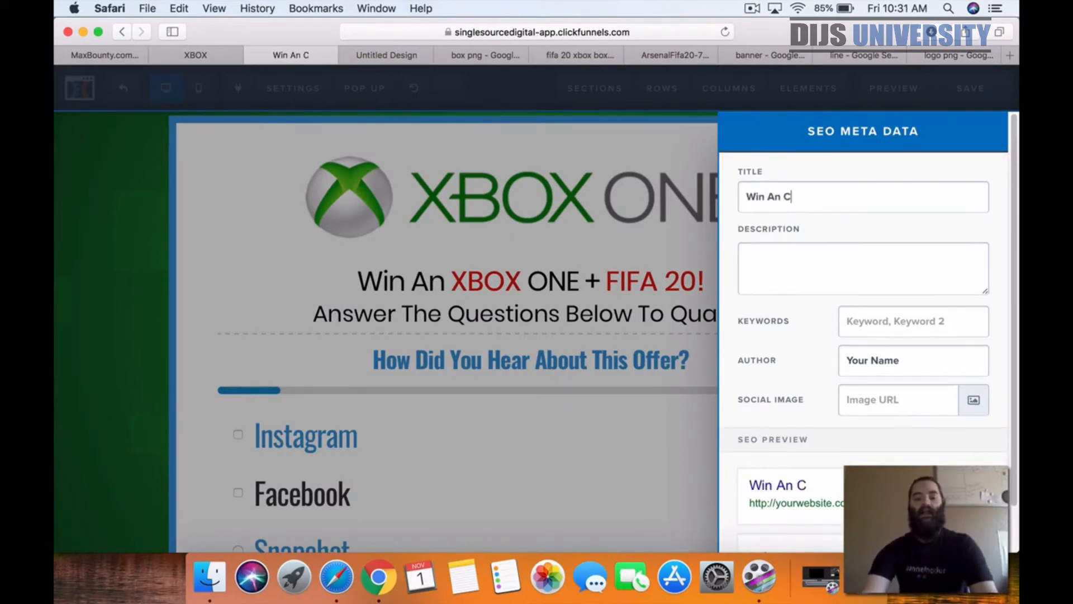
{"action": "key", "text": "BackSpace"}
{"action": "type", "text": "XBOX"}
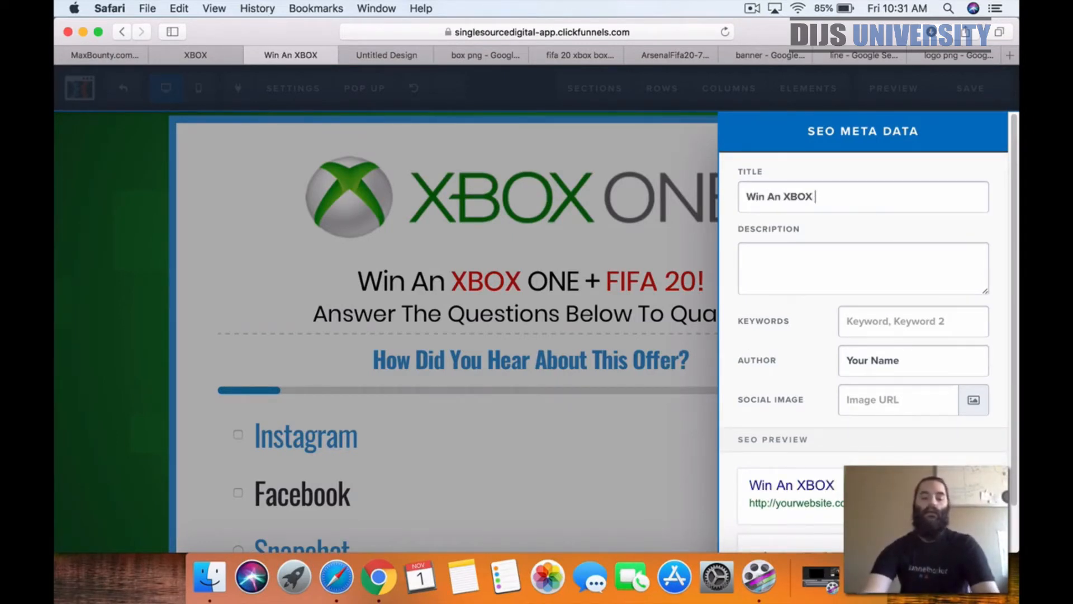
{"action": "type", "text": " ONE + "}
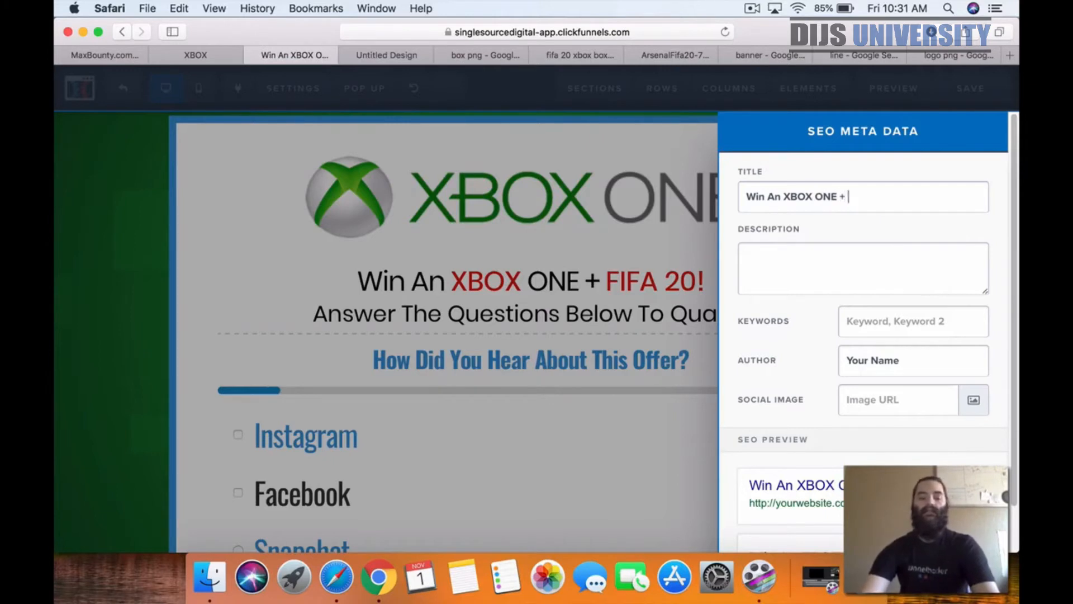
{"action": "type", "text": "FIFA 20!"}
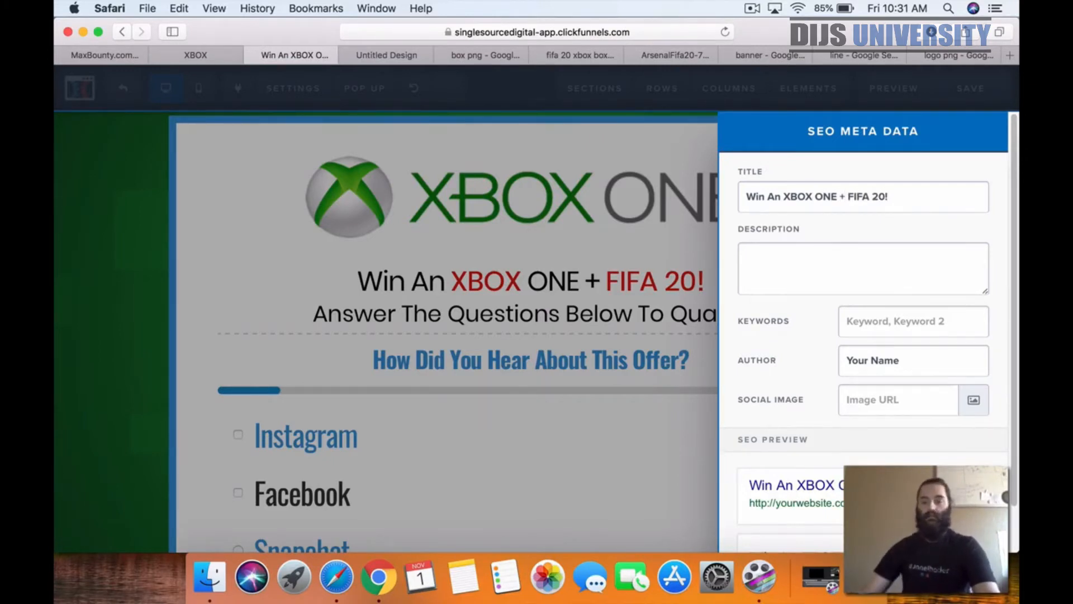
{"action": "left_click", "coordinate": [656, 385]}
{"action": "left_click", "coordinate": [969, 100]}
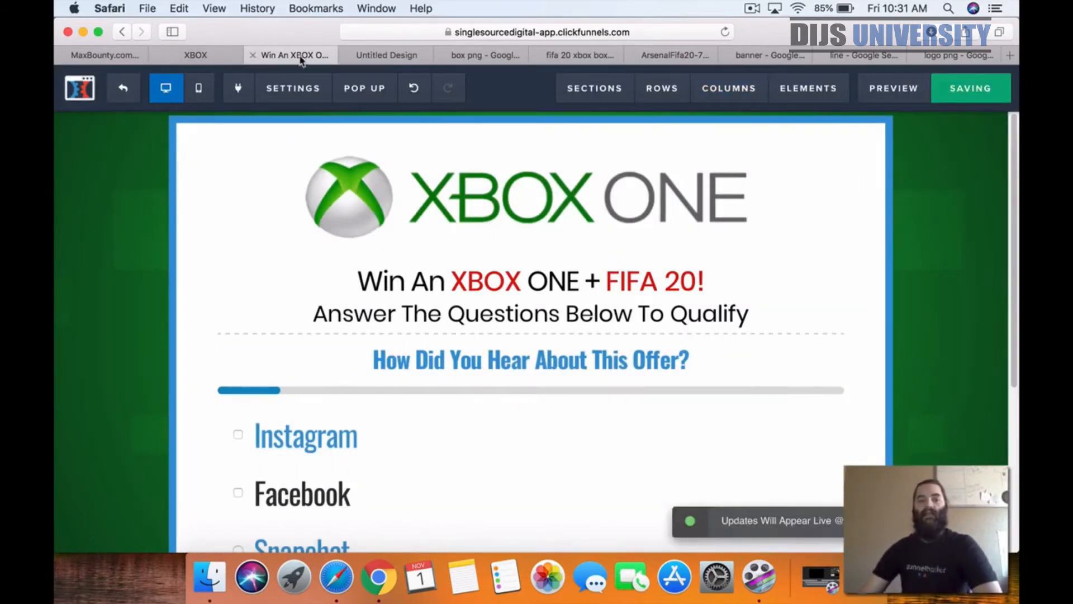
Look over the survey page, save it again and return to the funnel's steps overview
{"action": "mouse_move", "coordinate": [302, 92]}
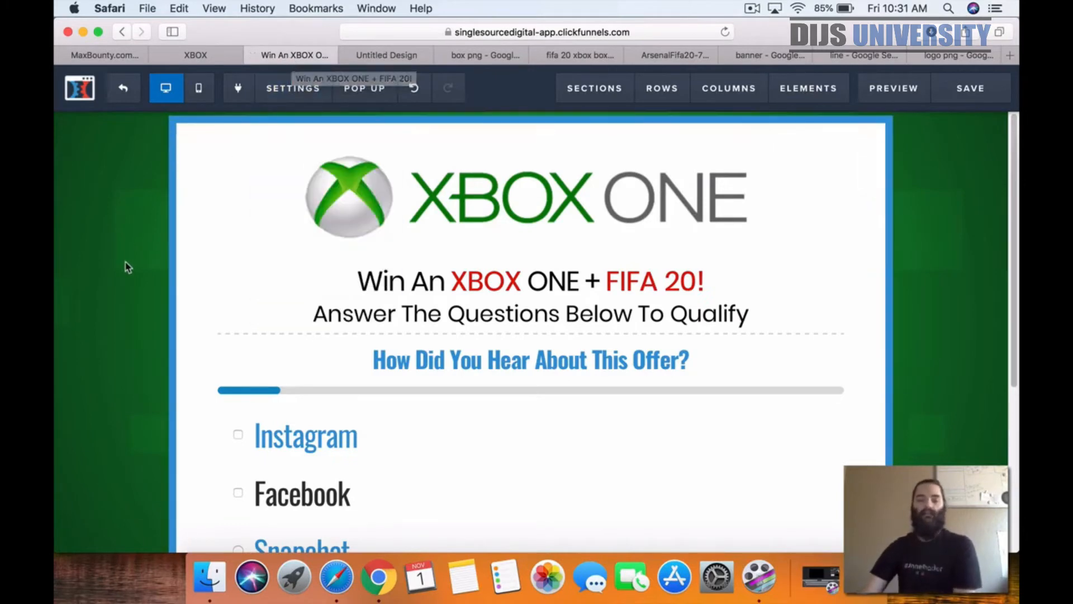
{"action": "scroll", "coordinate": [127, 268], "scroll_direction": "down", "scroll_amount": 5}
{"action": "scroll", "coordinate": [127, 267], "scroll_direction": "up", "scroll_amount": 5}
{"action": "left_click", "coordinate": [970, 88]}
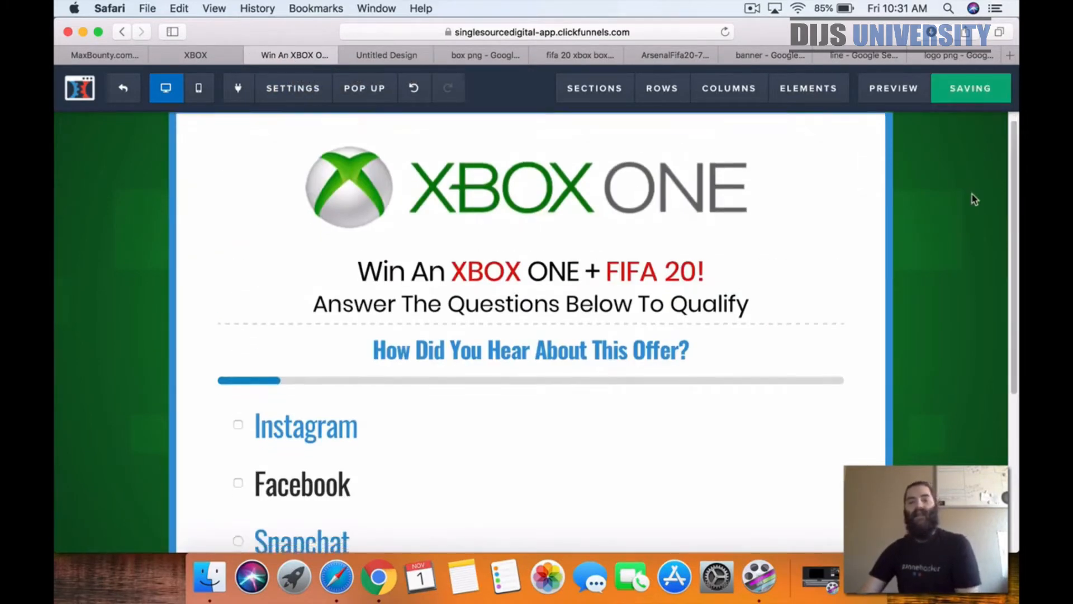
{"action": "scroll", "coordinate": [975, 199], "scroll_direction": "down", "scroll_amount": 5}
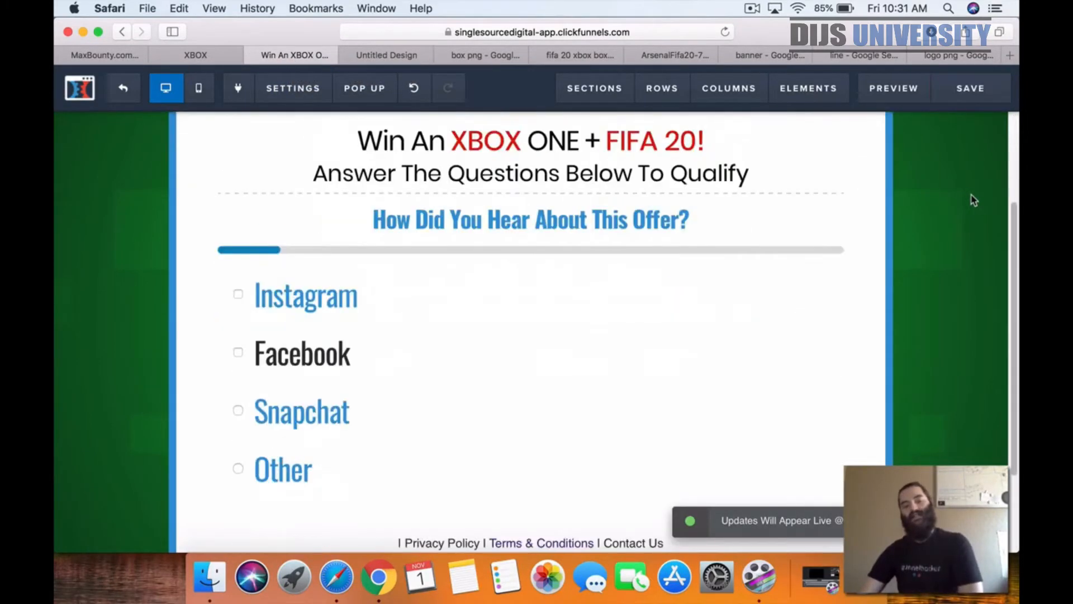
{"action": "scroll", "coordinate": [980, 196], "scroll_direction": "up", "scroll_amount": 5}
{"action": "left_click", "coordinate": [133, 89]}
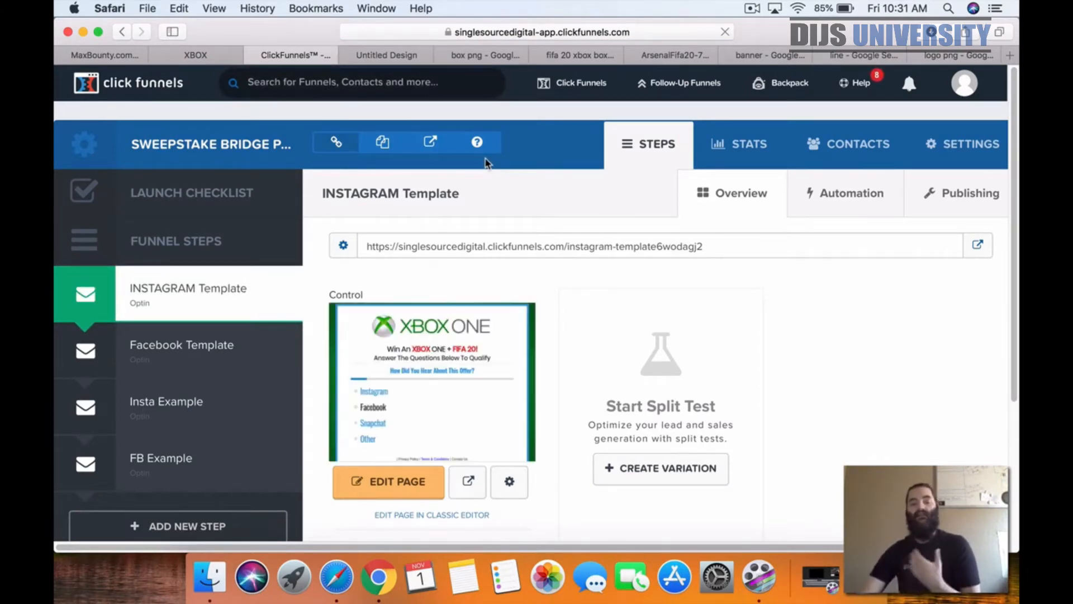
{"action": "scroll", "coordinate": [485, 167], "scroll_direction": "down", "scroll_amount": 3}
{"action": "scroll", "coordinate": [649, 258], "scroll_direction": "up", "scroll_amount": 3}
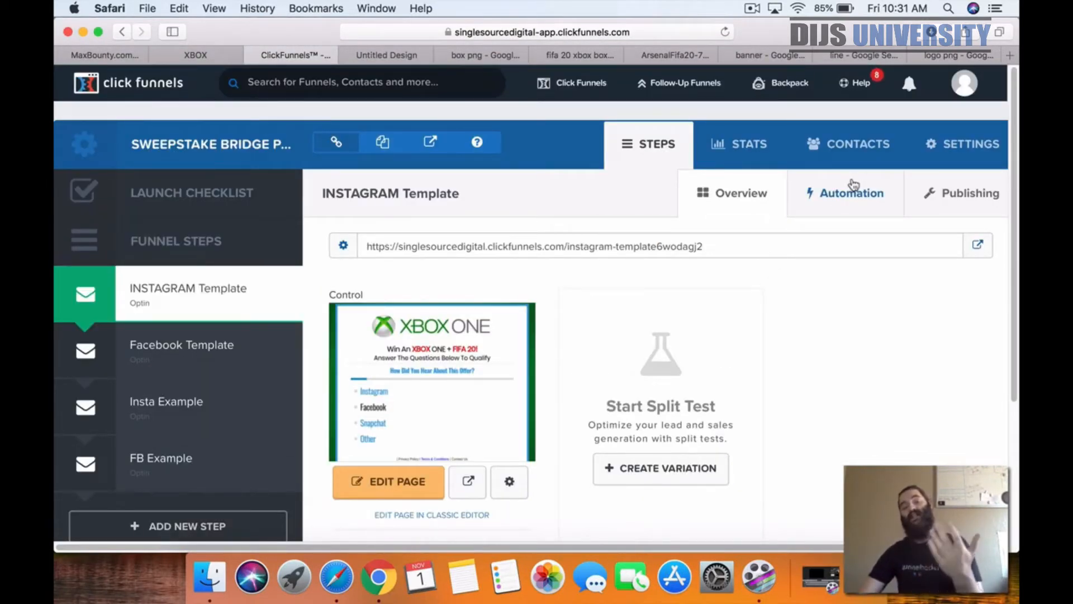
Open the funnel's settings and examine the Facebook pixel placeholder in the Body Tracking Code
{"action": "left_click", "coordinate": [983, 150]}
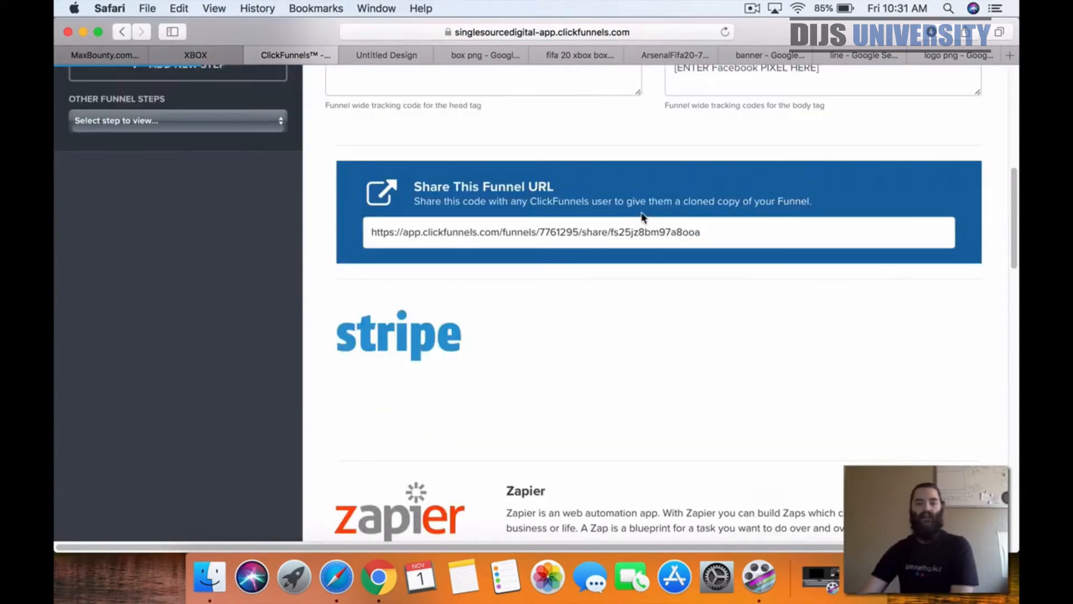
{"action": "scroll", "coordinate": [625, 243], "scroll_direction": "down", "scroll_amount": 2}
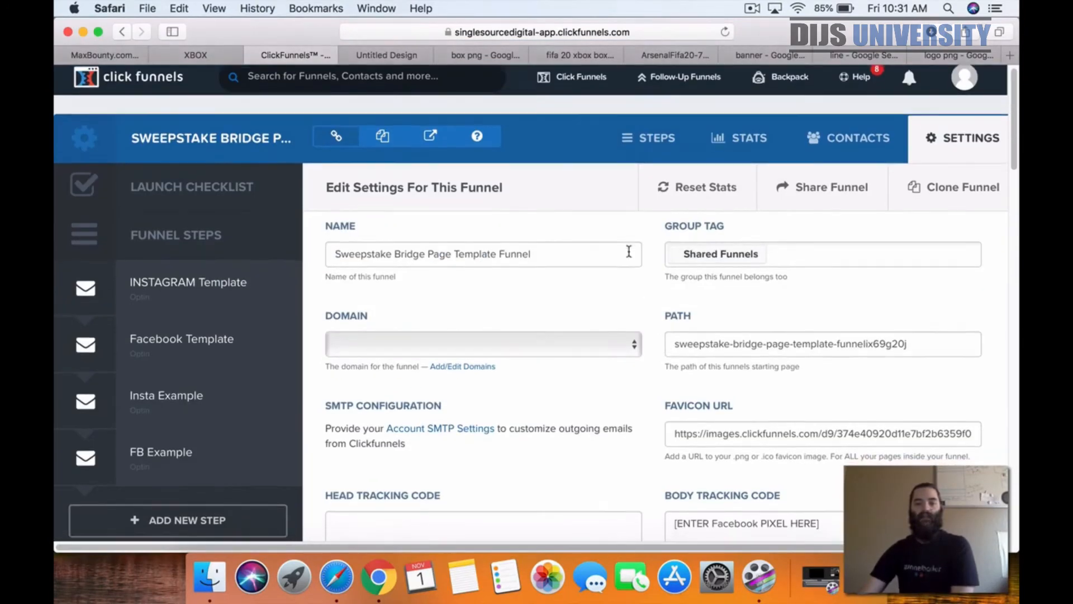
{"action": "left_click_drag", "start_coordinate": [666, 470], "coordinate": [782, 469]}
{"action": "left_click", "coordinate": [829, 500]}
{"action": "left_click_drag", "start_coordinate": [829, 500], "coordinate": [668, 497]}
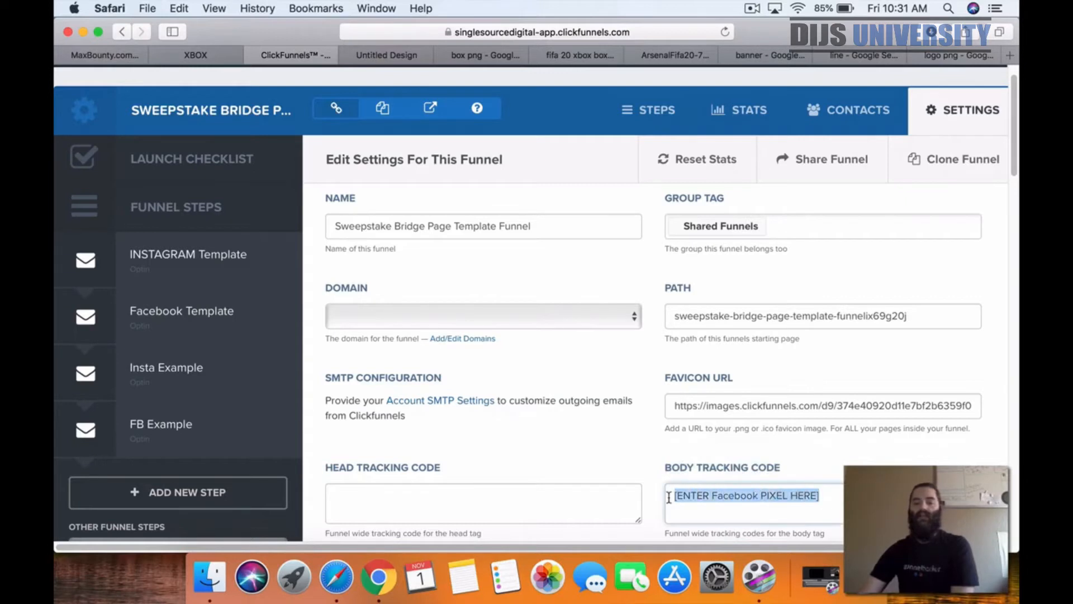
{"action": "left_click", "coordinate": [683, 497]}
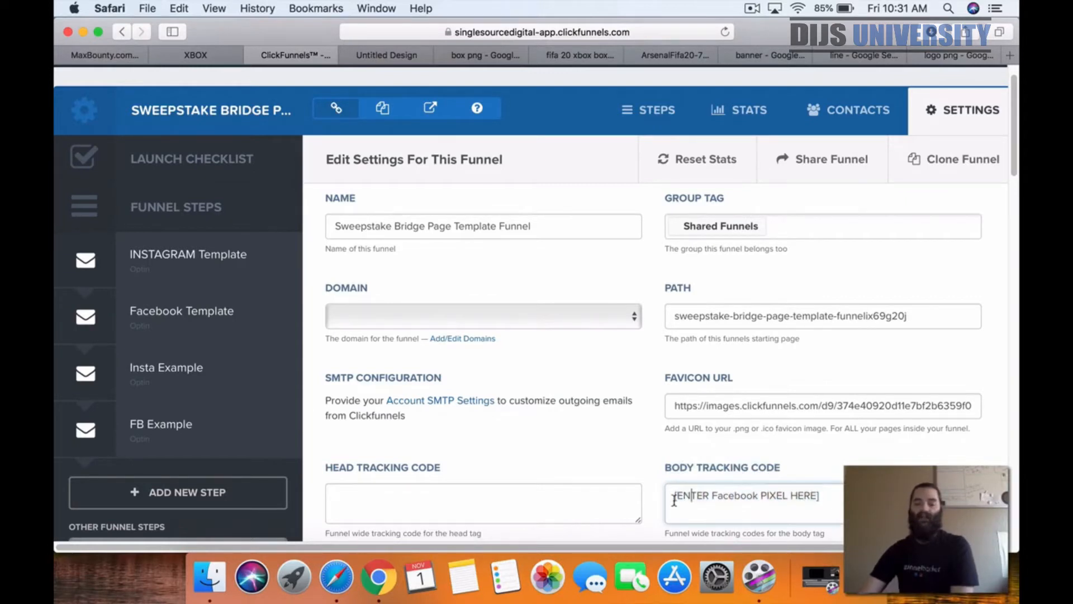
{"action": "left_click_drag", "start_coordinate": [674, 497], "coordinate": [836, 497]}
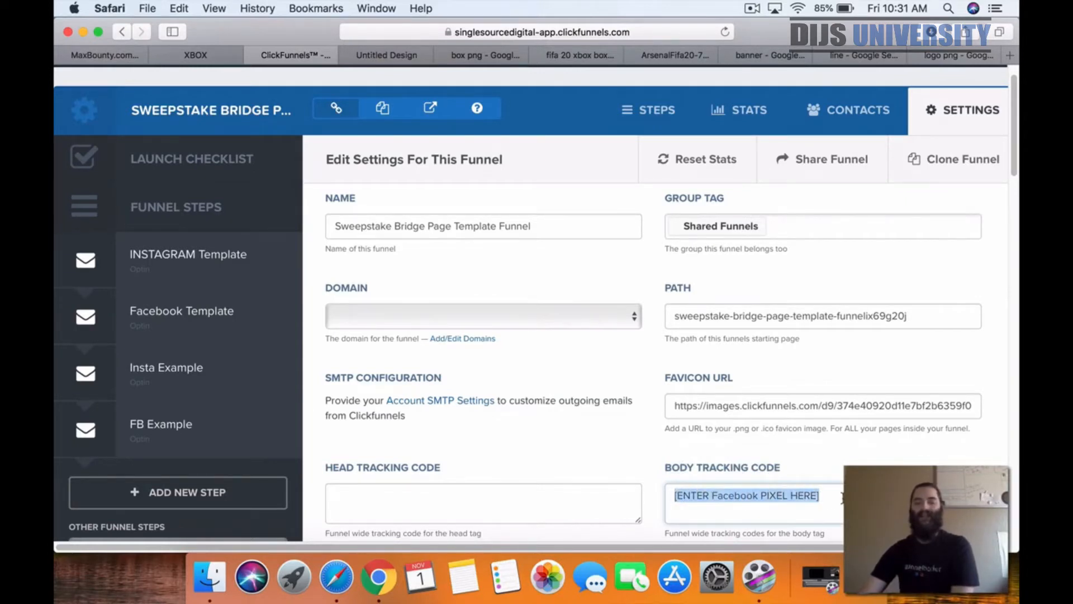
{"action": "left_click", "coordinate": [690, 497]}
{"action": "left_click_drag", "start_coordinate": [680, 497], "coordinate": [668, 469]}
{"action": "left_click", "coordinate": [827, 497]}
{"action": "left_click", "coordinate": [786, 473]}
{"action": "left_click", "coordinate": [669, 470]}
Save and update the funnel settings, returning to the INSTAGRAM Template step's overview
{"action": "scroll", "coordinate": [618, 446], "scroll_direction": "down", "scroll_amount": 15}
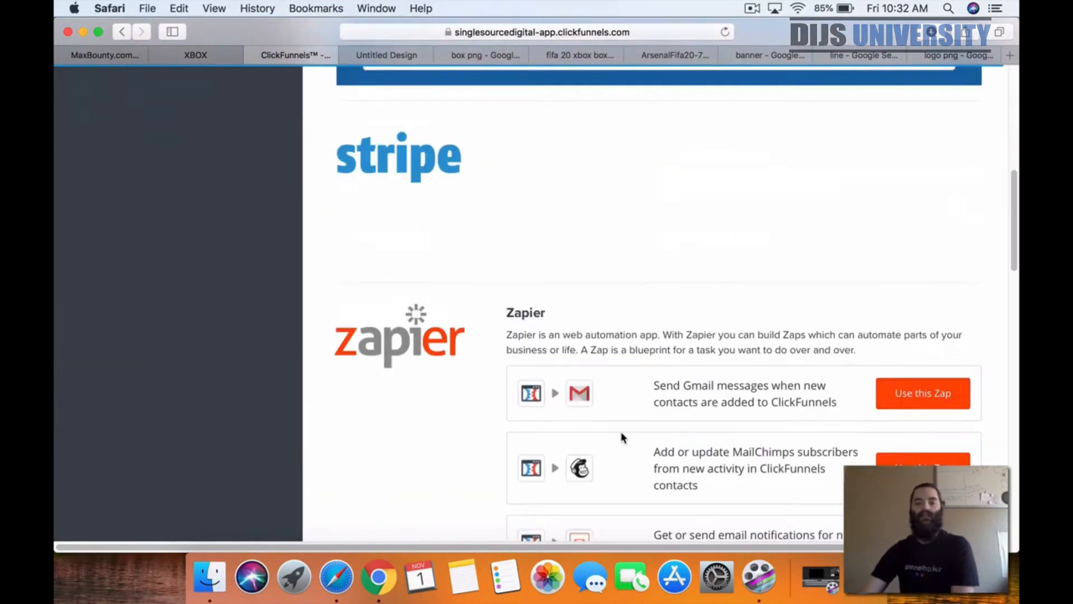
{"action": "scroll", "coordinate": [719, 452], "scroll_direction": "down", "scroll_amount": 10}
{"action": "left_click", "coordinate": [853, 427]}
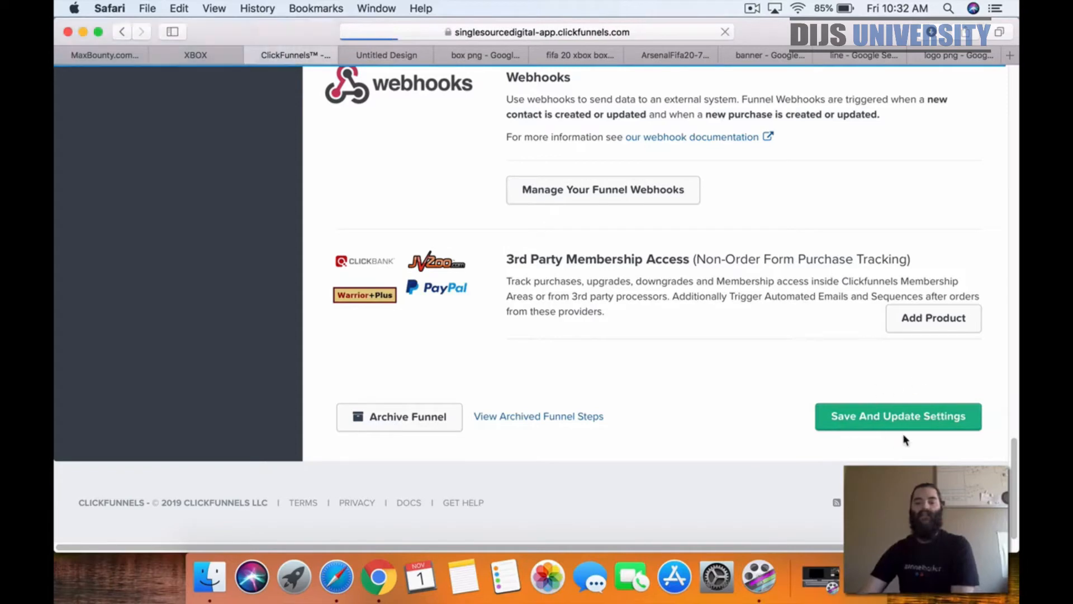
{"action": "scroll", "coordinate": [933, 422], "scroll_direction": "down", "scroll_amount": 5}
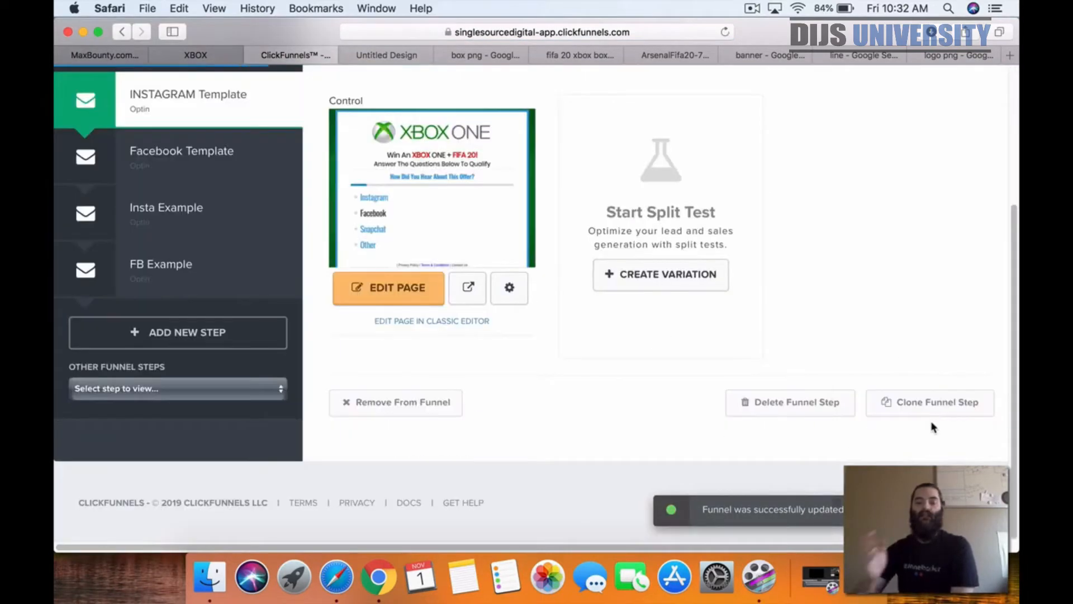
{"action": "scroll", "coordinate": [724, 400], "scroll_direction": "up", "scroll_amount": 5}
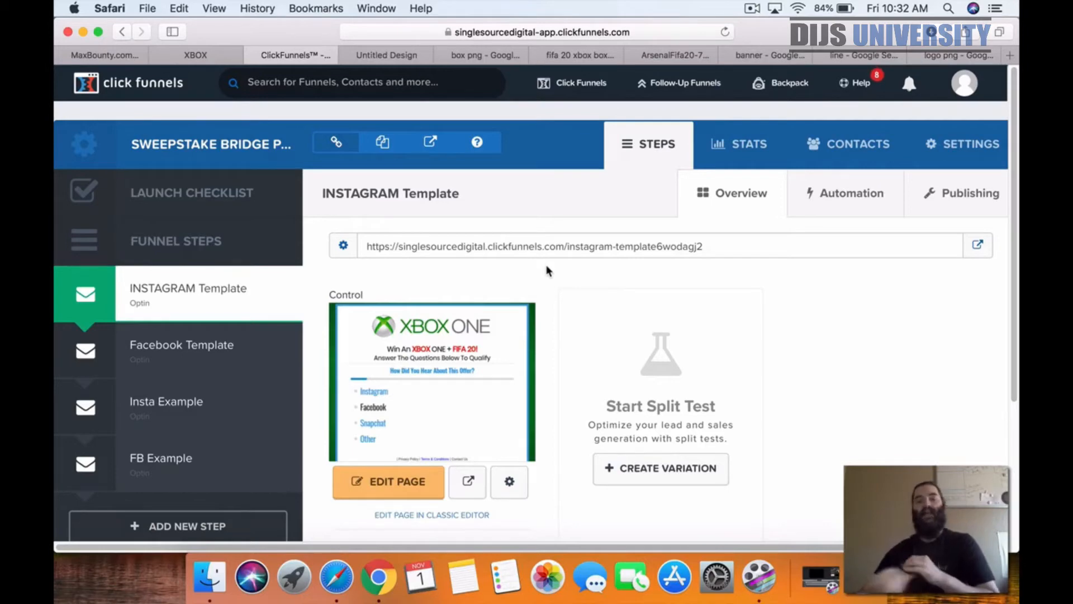
Switch to Canva, review the Xbox One ad designs on pages 1 to 3, and open the Xbox One box image search results
{"action": "left_click", "coordinate": [389, 54]}
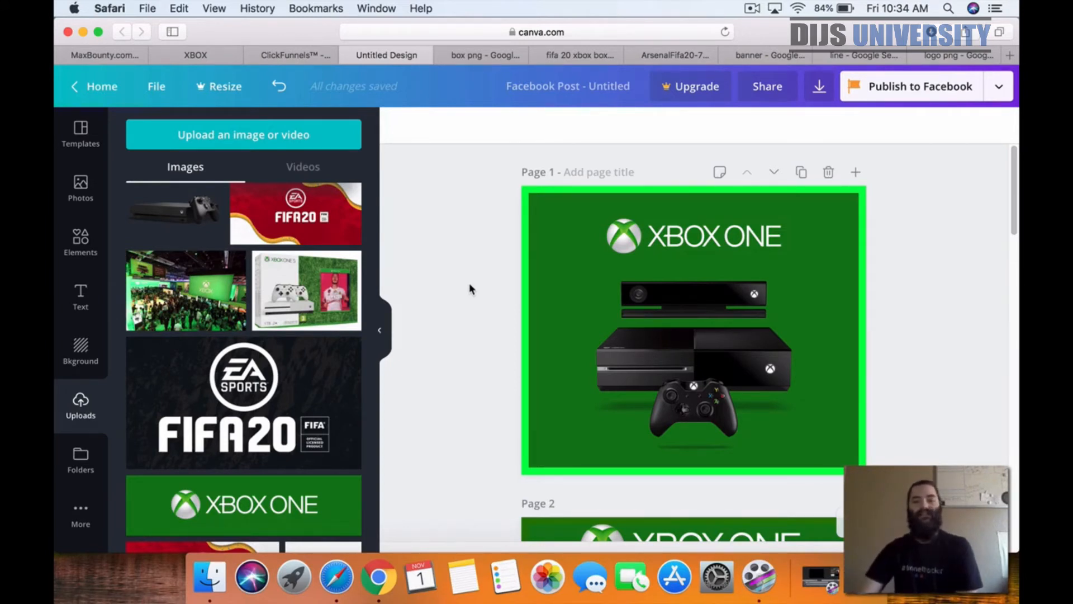
{"action": "scroll", "coordinate": [470, 289], "scroll_direction": "down", "scroll_amount": 1}
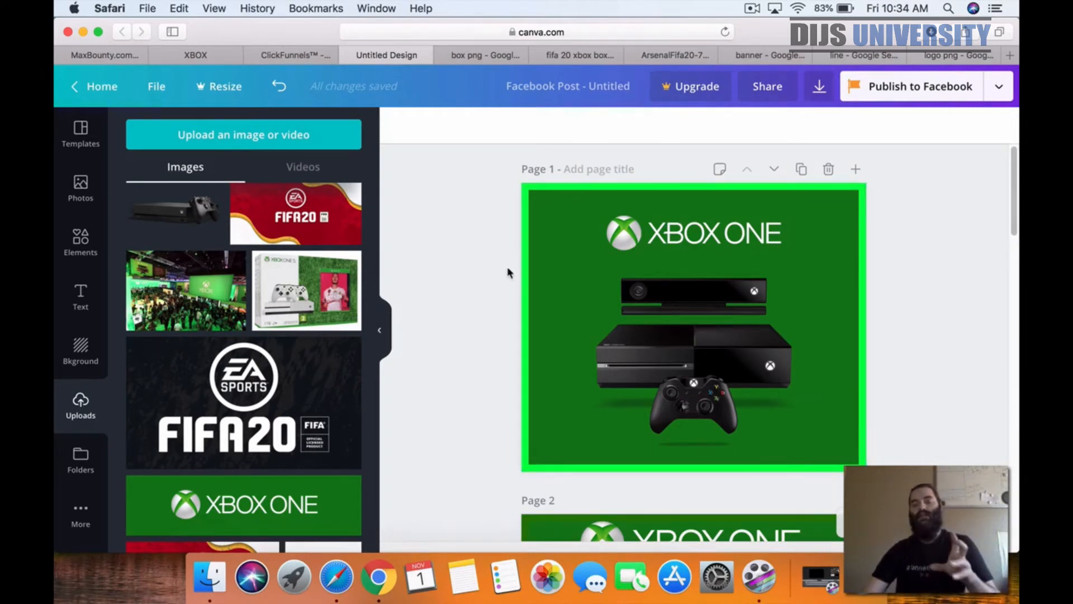
{"action": "scroll", "coordinate": [453, 302], "scroll_direction": "down", "scroll_amount": 1}
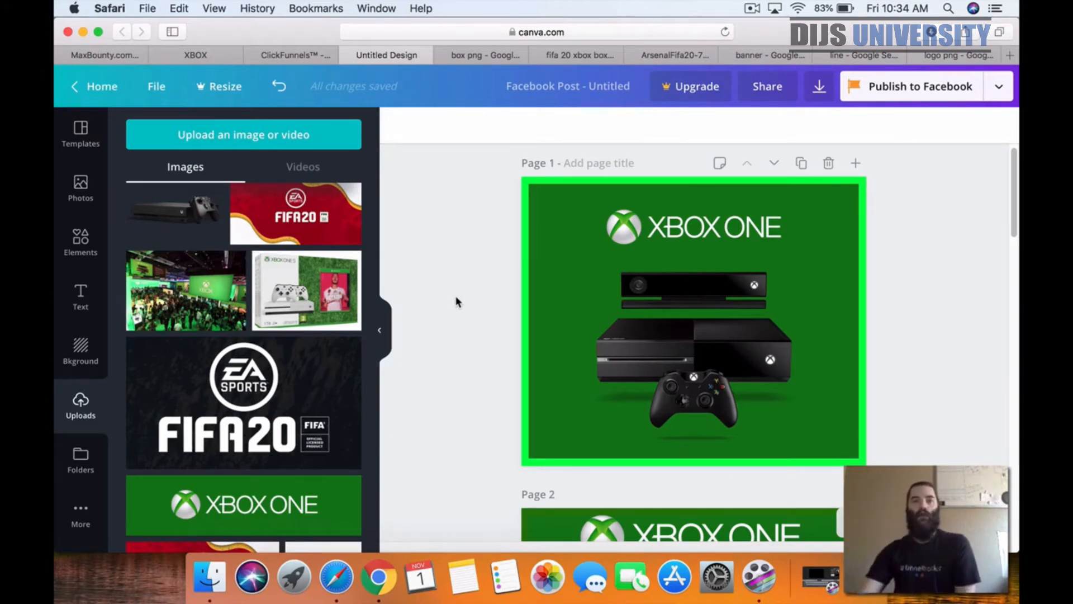
{"action": "scroll", "coordinate": [454, 299], "scroll_direction": "down", "scroll_amount": 5}
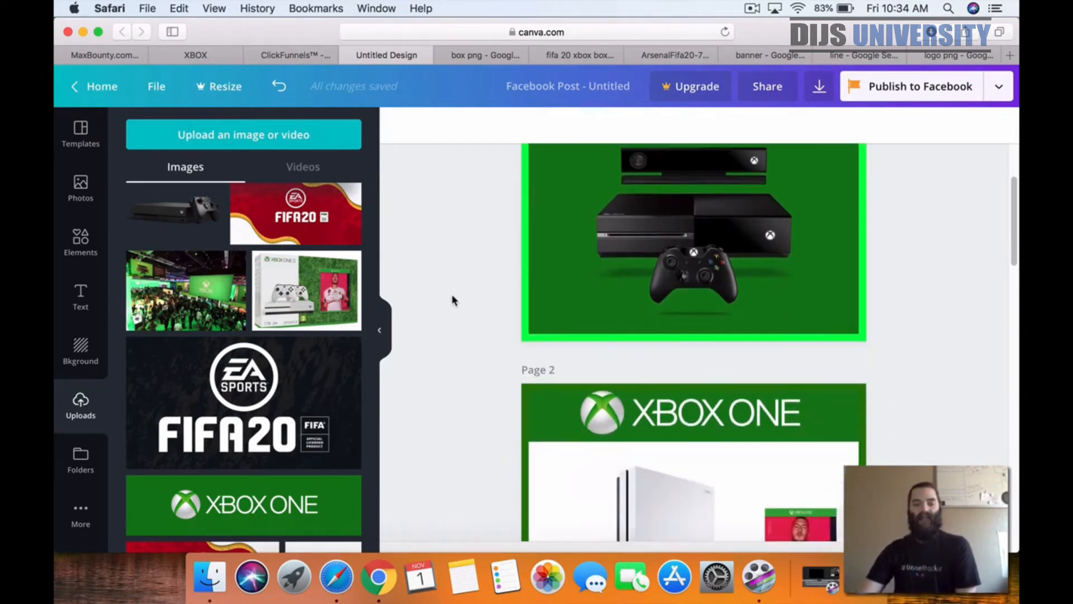
{"action": "scroll", "coordinate": [452, 296], "scroll_direction": "down", "scroll_amount": 5}
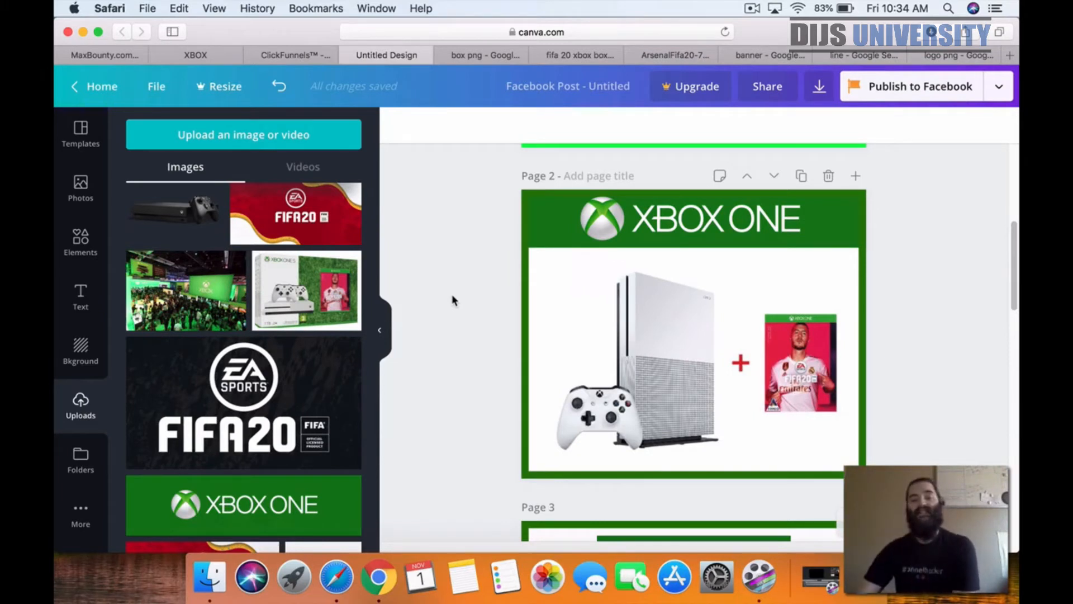
{"action": "scroll", "coordinate": [453, 300], "scroll_direction": "down", "scroll_amount": 5}
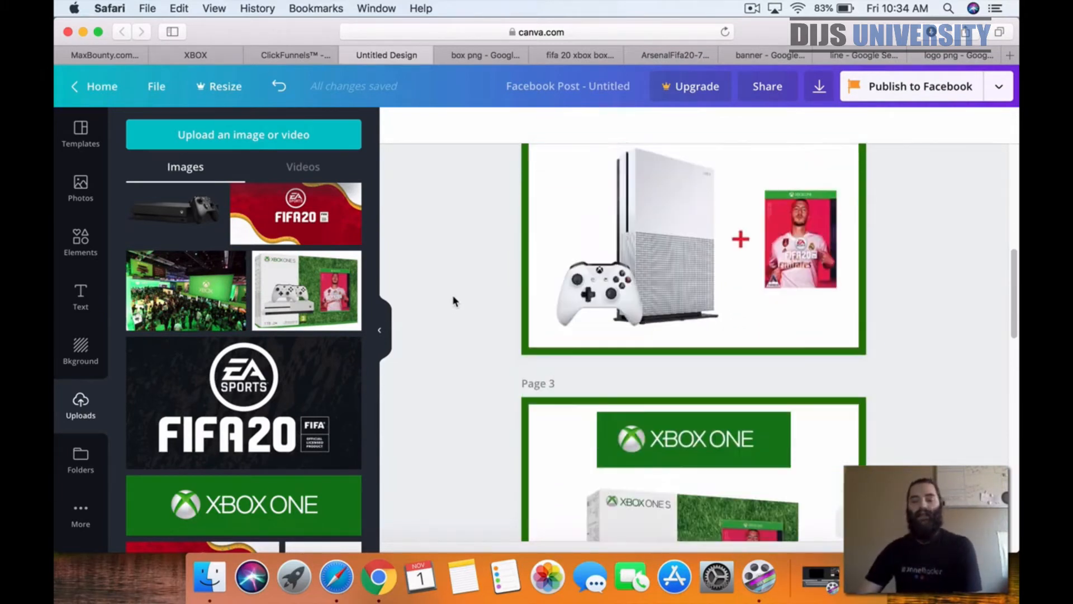
{"action": "scroll", "coordinate": [452, 300], "scroll_direction": "down", "scroll_amount": 5}
{"action": "scroll", "coordinate": [453, 300], "scroll_direction": "down", "scroll_amount": 1}
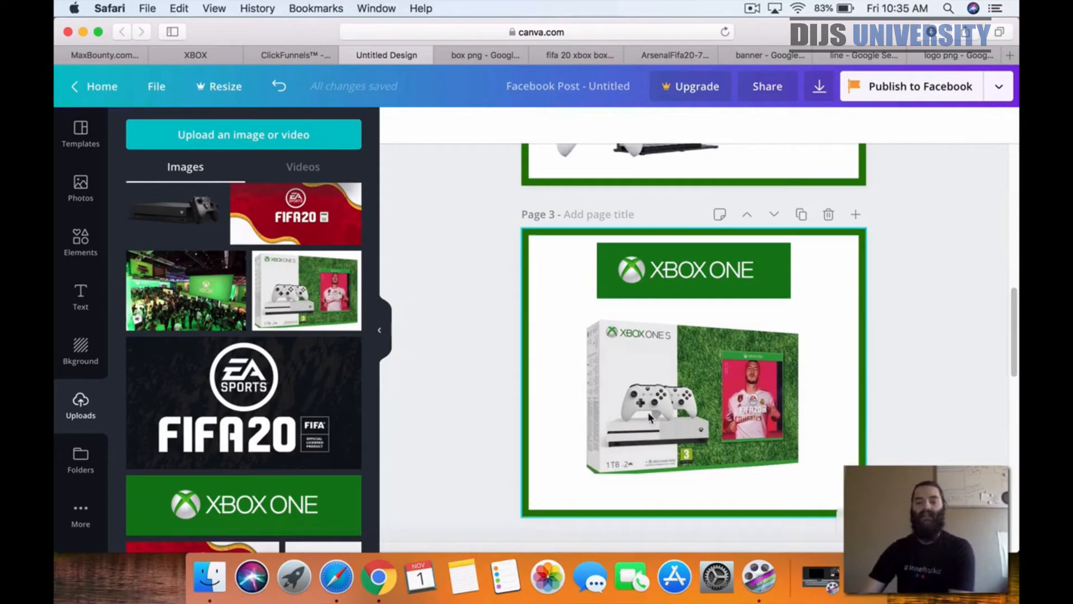
{"action": "left_click", "coordinate": [442, 56]}
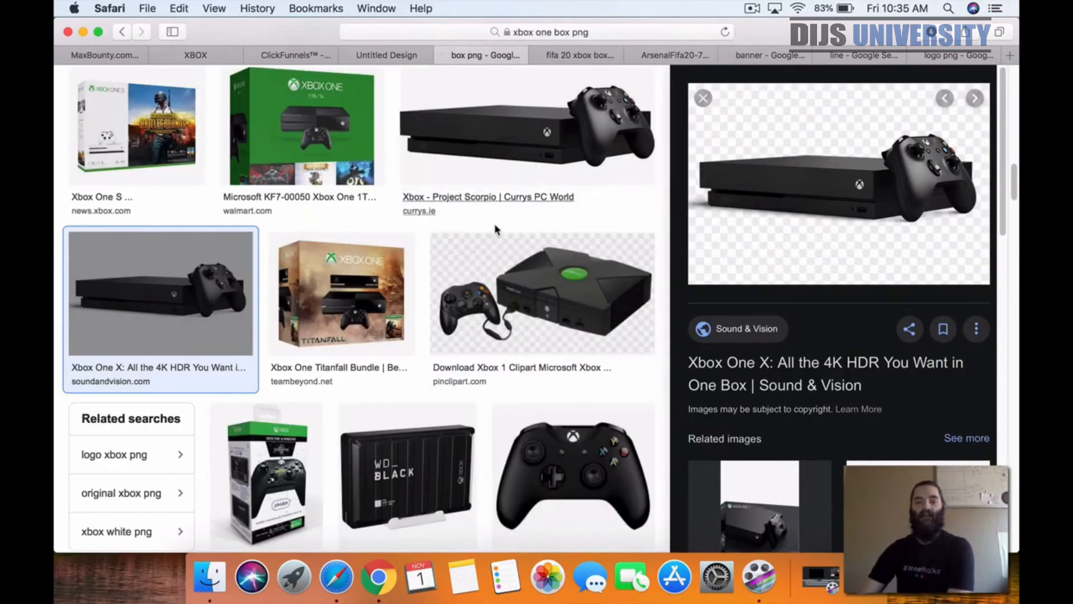
Look through the Xbox and FIFA 20 image sources in the open browser tabs, including banner, line and logo results, and return to the Canva design
{"action": "scroll", "coordinate": [496, 240], "scroll_direction": "down", "scroll_amount": 10}
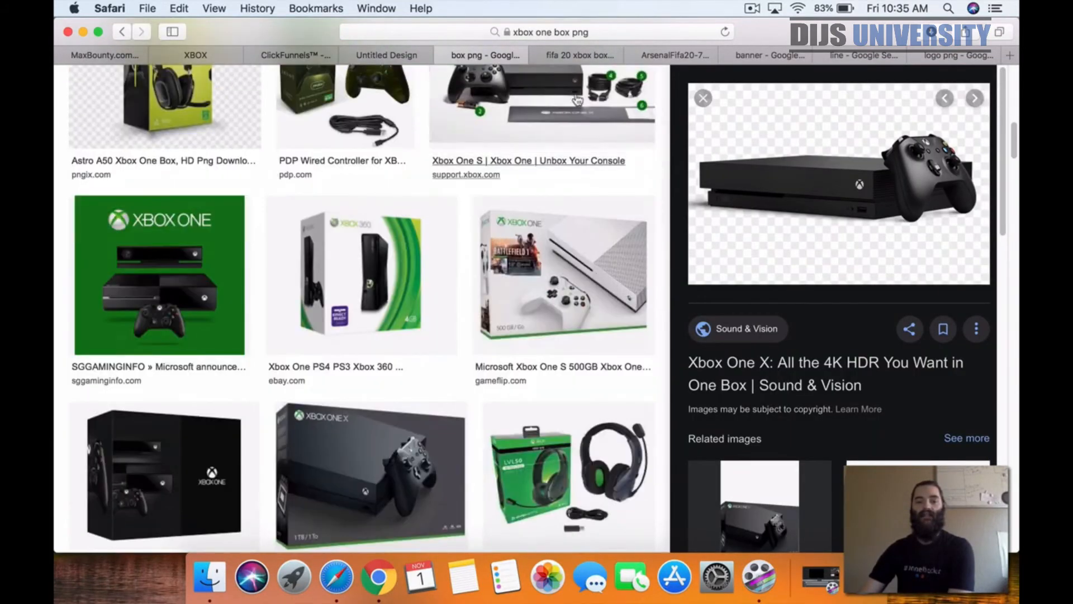
{"action": "left_click", "coordinate": [579, 55]}
{"action": "scroll", "coordinate": [563, 229], "scroll_direction": "down", "scroll_amount": 6}
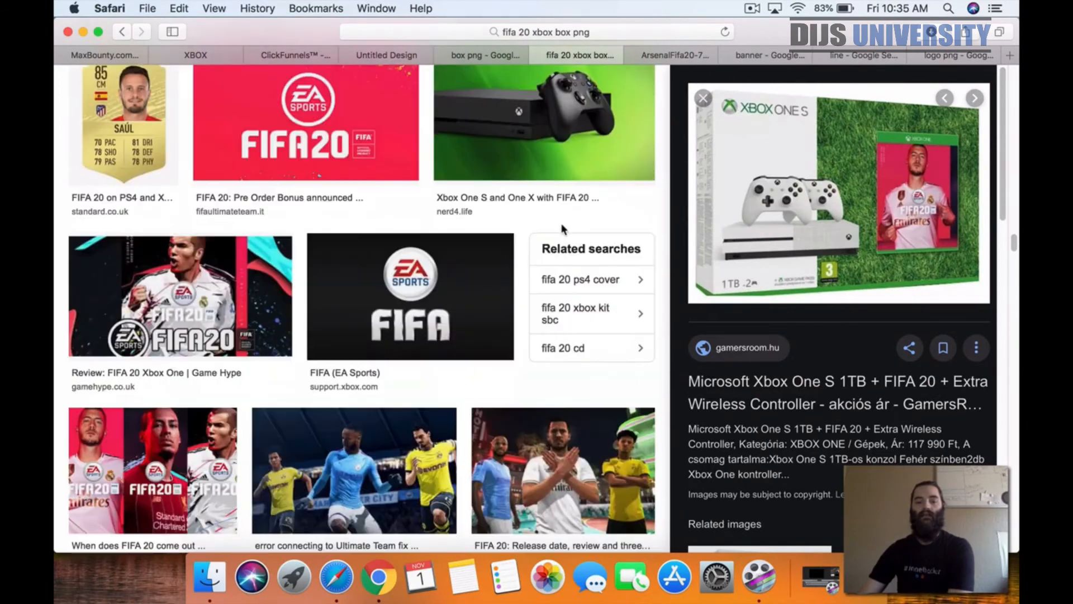
{"action": "left_click", "coordinate": [676, 56]}
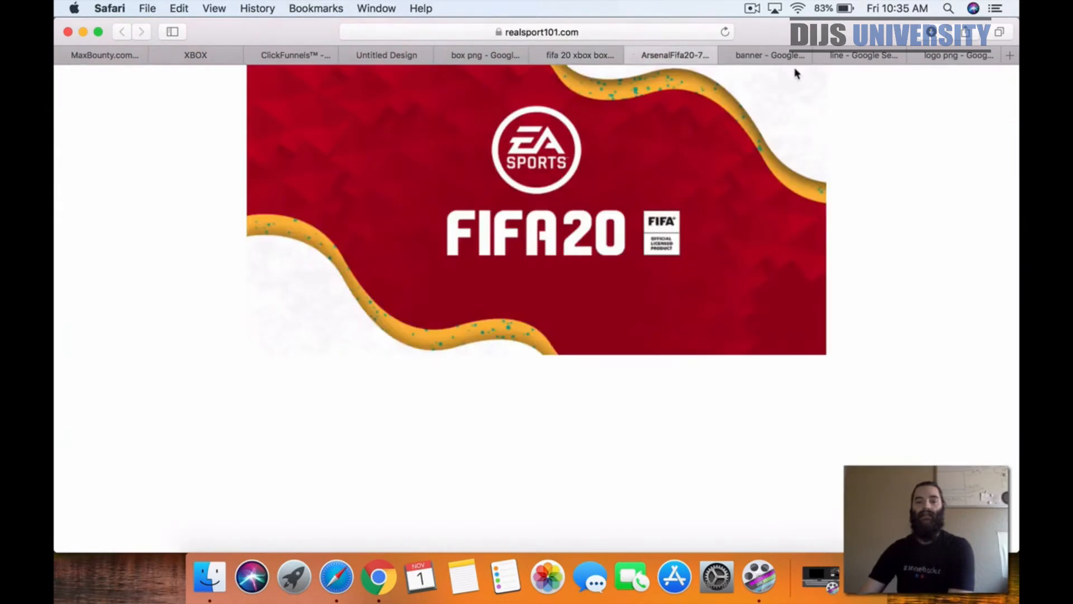
{"action": "left_click", "coordinate": [765, 55]}
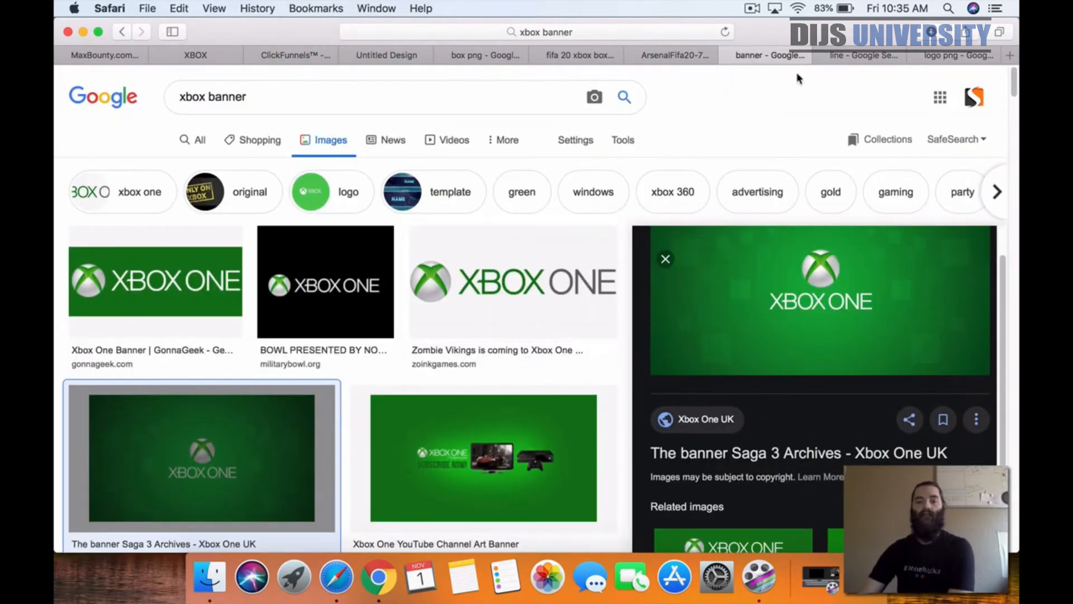
{"action": "left_click", "coordinate": [836, 55]}
{"action": "scroll", "coordinate": [598, 269], "scroll_direction": "up", "scroll_amount": 10}
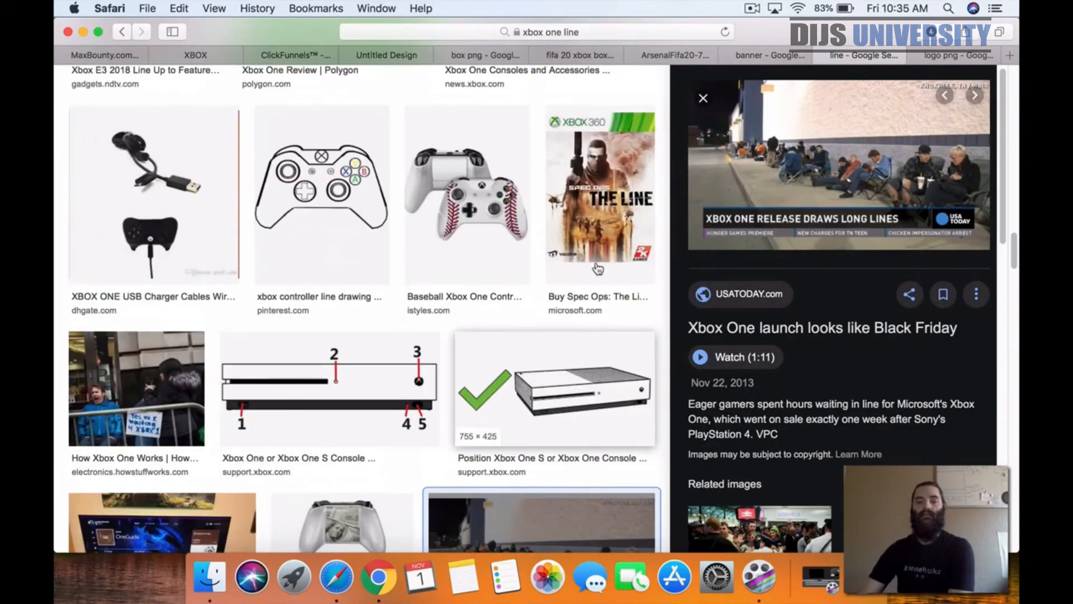
{"action": "scroll", "coordinate": [598, 269], "scroll_direction": "down", "scroll_amount": 5}
{"action": "left_click", "coordinate": [955, 55]}
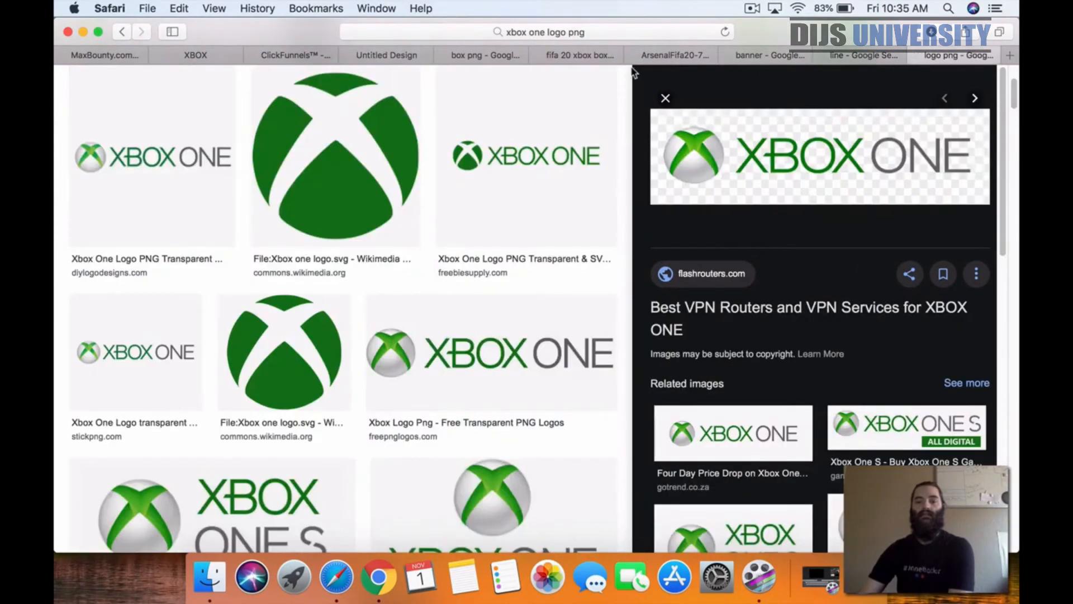
{"action": "left_click", "coordinate": [573, 58]}
{"action": "left_click", "coordinate": [485, 55]}
{"action": "left_click", "coordinate": [387, 55]}
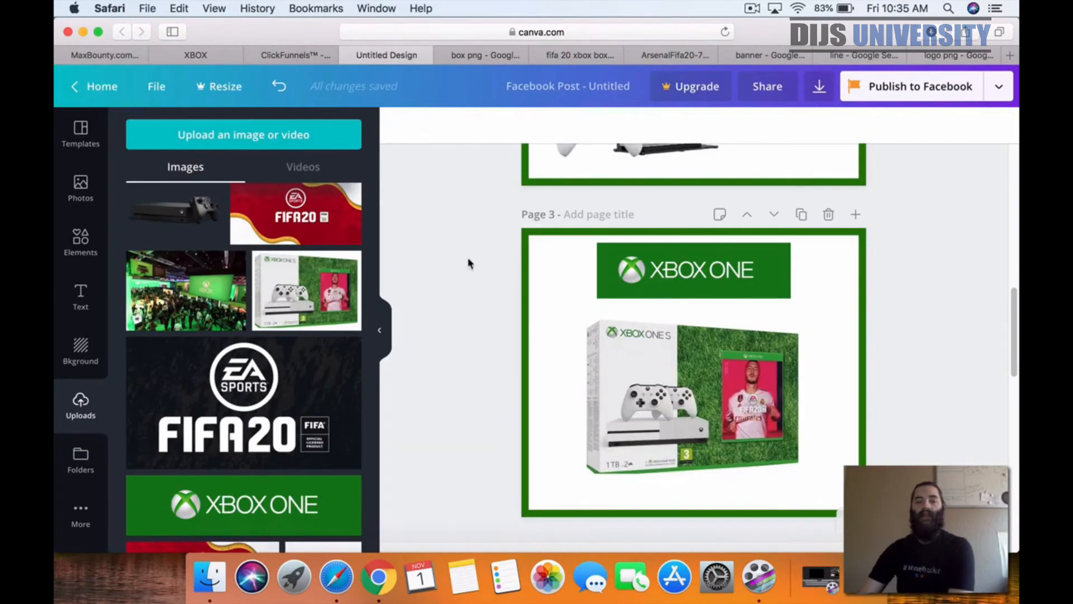
Review the ad designs on pages 4 and 5, the Xbox crowd image and the FIFA 20 console image, and go back to page 3
{"action": "scroll", "coordinate": [468, 263], "scroll_direction": "down", "scroll_amount": 10}
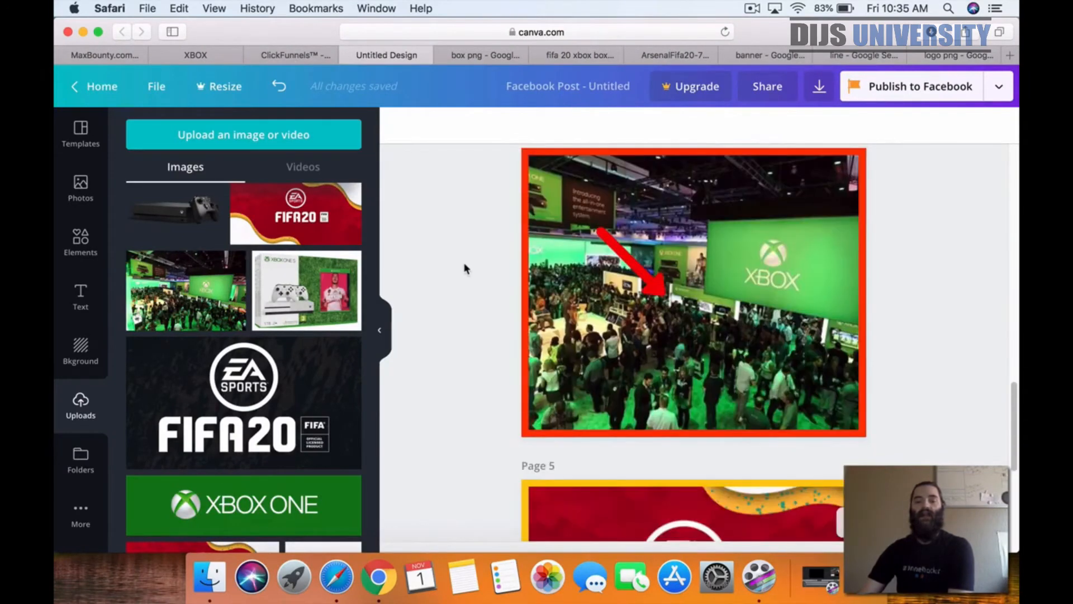
{"action": "scroll", "coordinate": [465, 266], "scroll_direction": "up", "scroll_amount": 2}
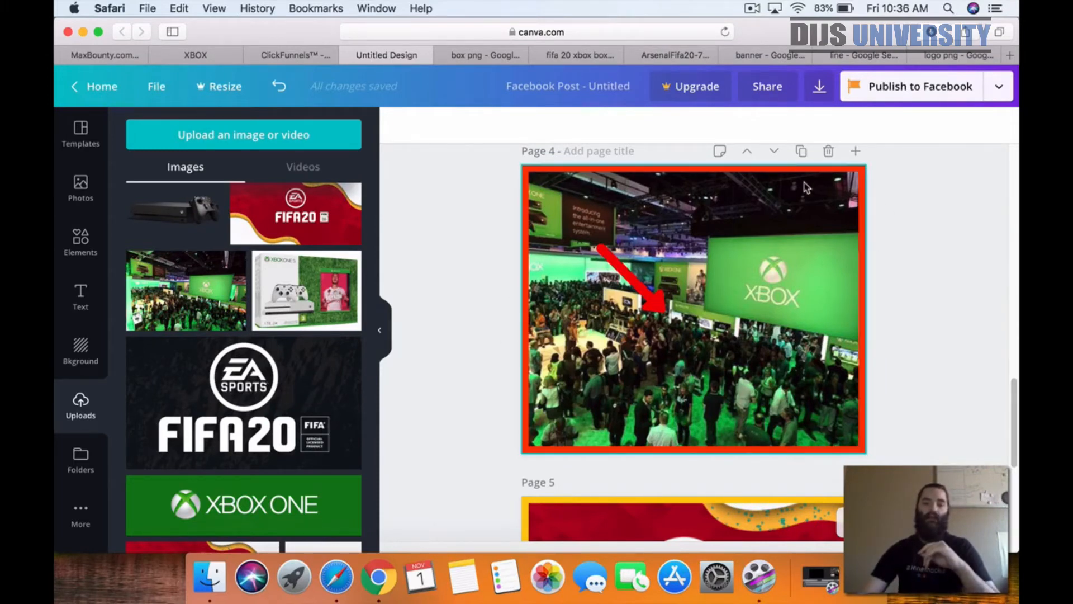
{"action": "scroll", "coordinate": [479, 288], "scroll_direction": "down", "scroll_amount": 3}
{"action": "scroll", "coordinate": [479, 288], "scroll_direction": "down", "scroll_amount": 3}
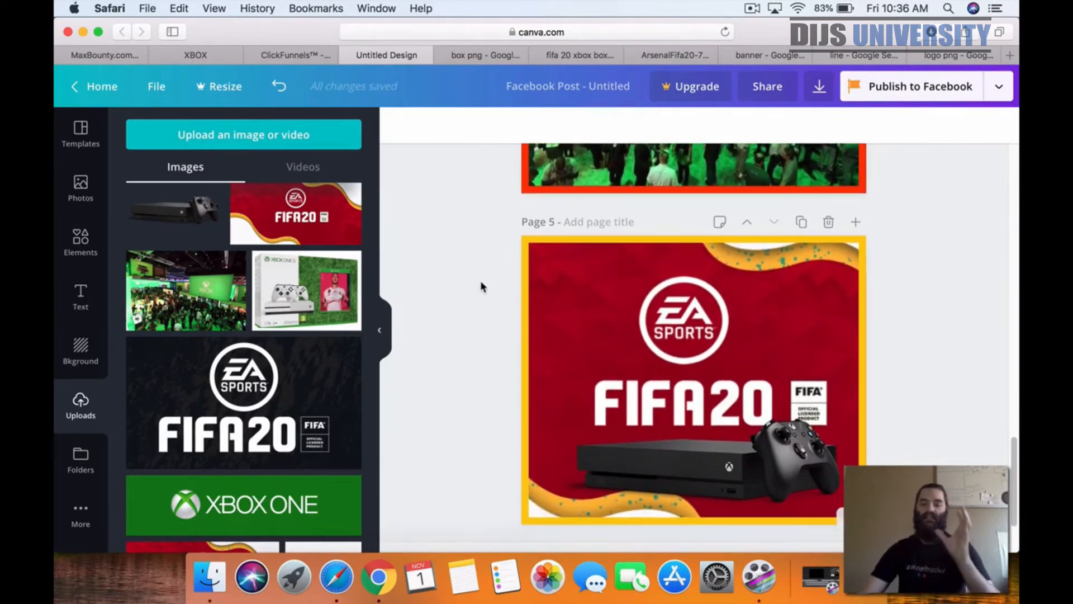
{"action": "scroll", "coordinate": [483, 287], "scroll_direction": "down", "scroll_amount": 1}
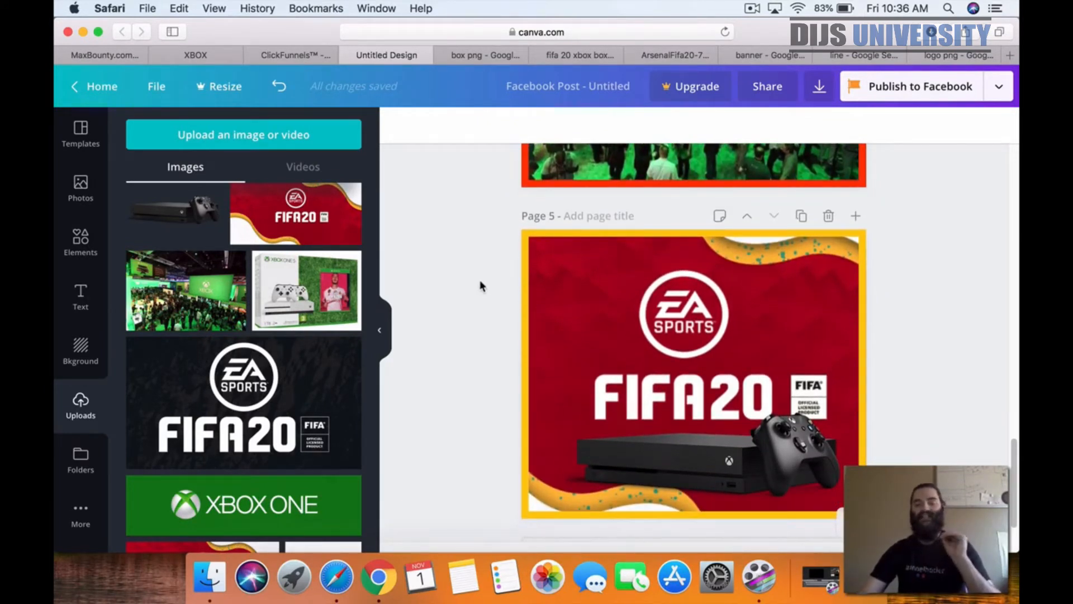
{"action": "scroll", "coordinate": [480, 282], "scroll_direction": "down", "scroll_amount": 1}
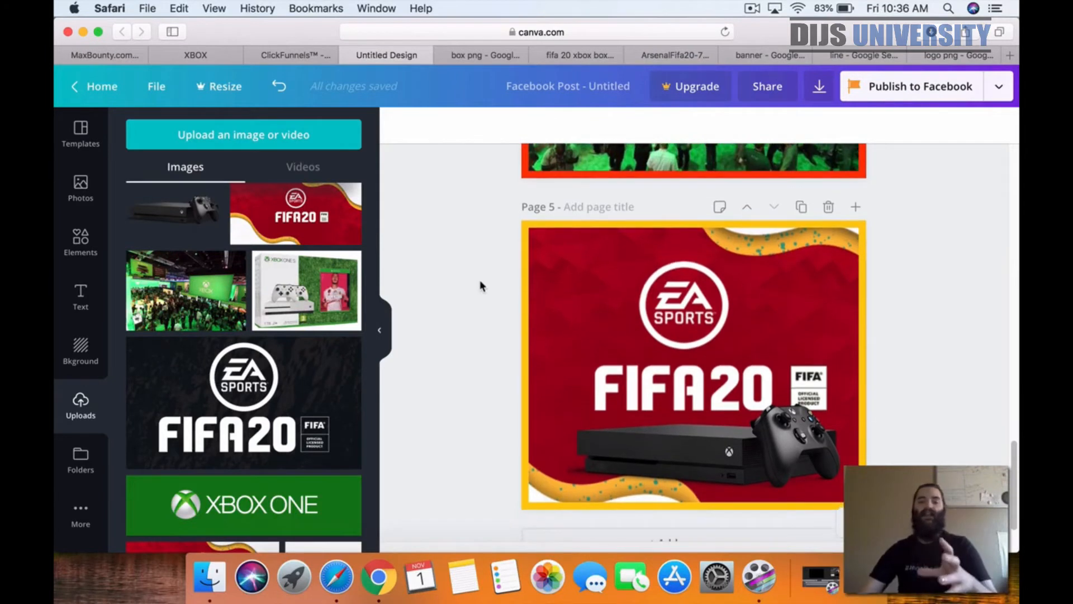
{"action": "scroll", "coordinate": [481, 286], "scroll_direction": "down", "scroll_amount": 1}
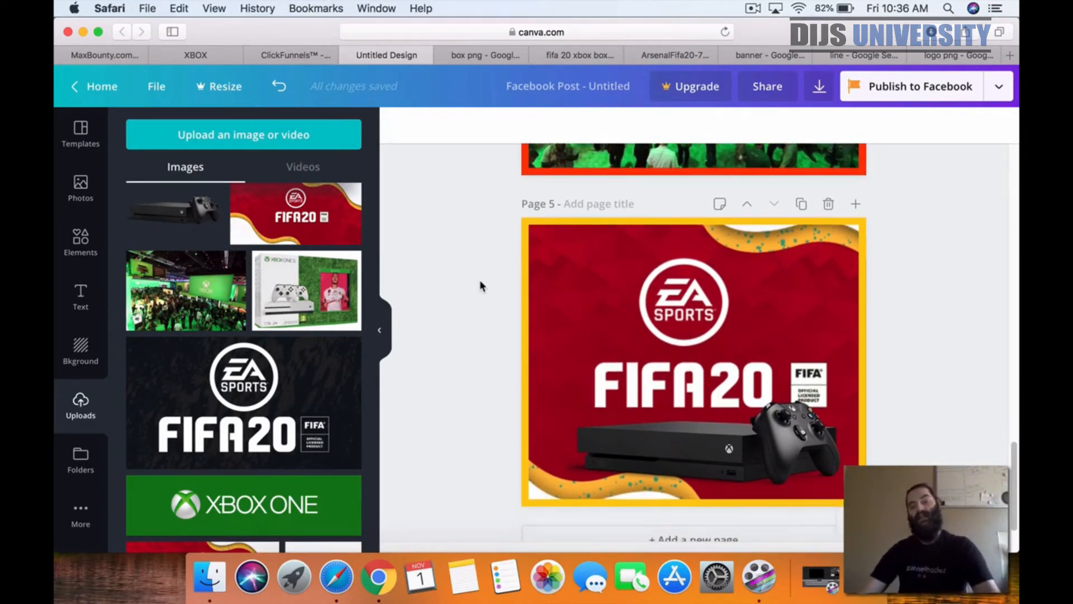
{"action": "scroll", "coordinate": [480, 286], "scroll_direction": "down", "scroll_amount": 1}
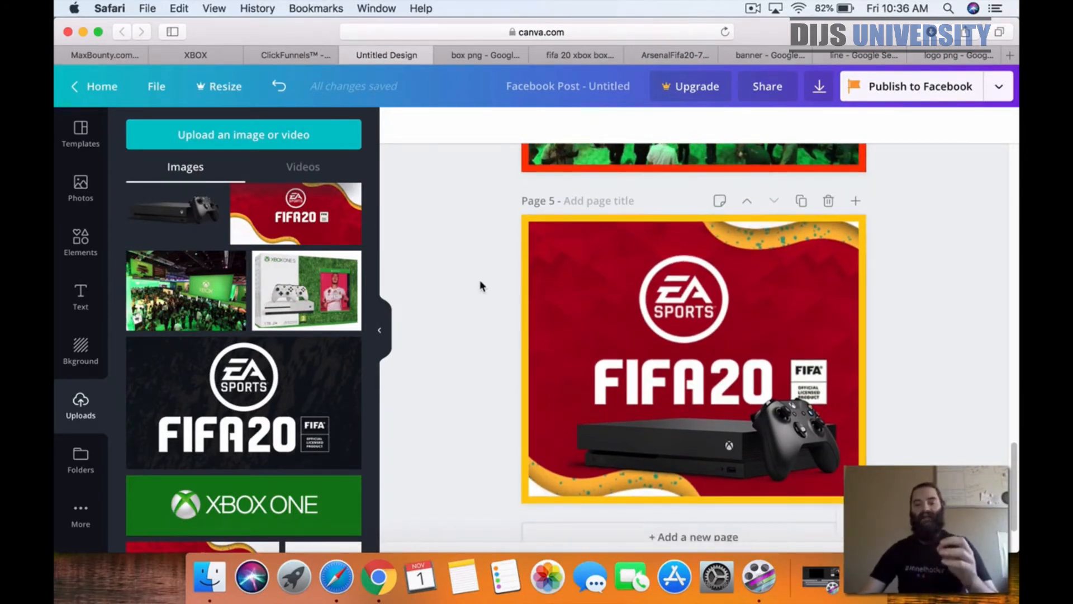
{"action": "scroll", "coordinate": [480, 286], "scroll_direction": "down", "scroll_amount": 1}
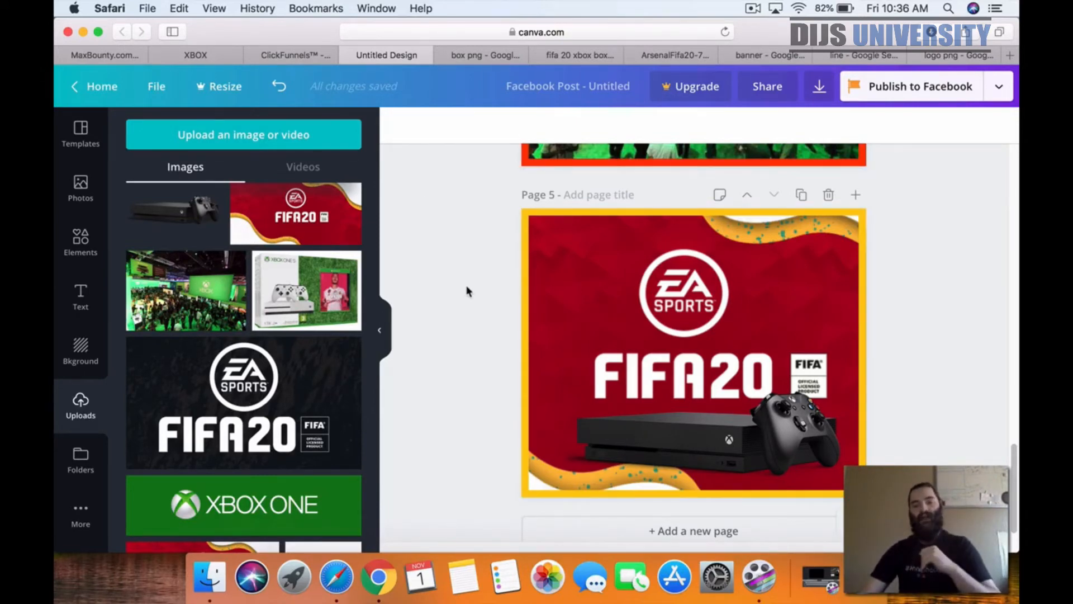
{"action": "scroll", "coordinate": [467, 285], "scroll_direction": "up", "scroll_amount": 6}
{"action": "scroll", "coordinate": [467, 284], "scroll_direction": "up", "scroll_amount": 4}
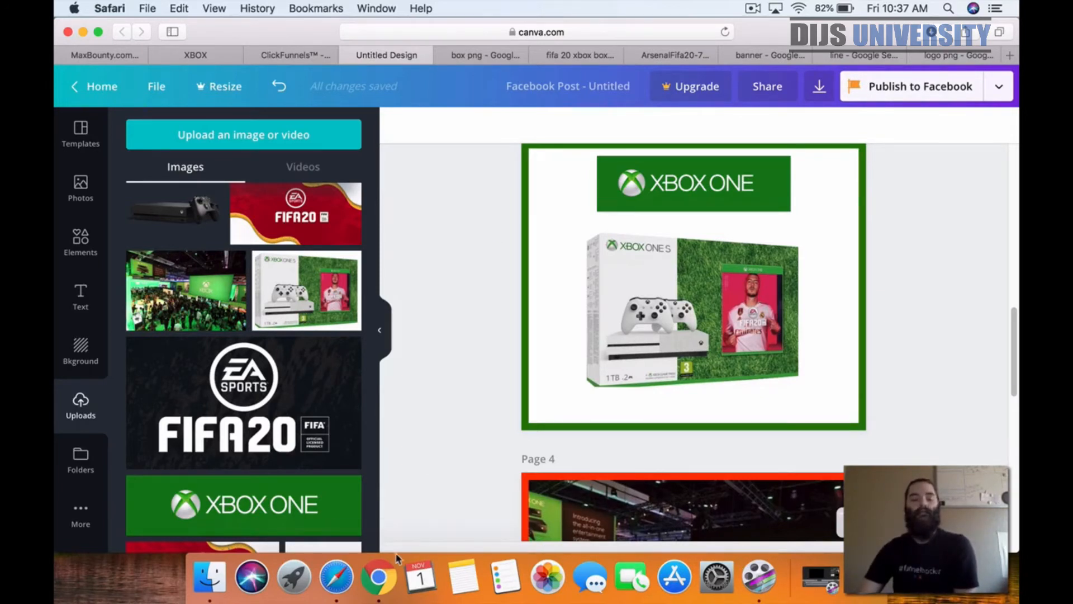
Switch to Facebook Ads Manager in Chrome and create a new campaign with the Traffic objective
{"action": "left_click", "coordinate": [383, 584]}
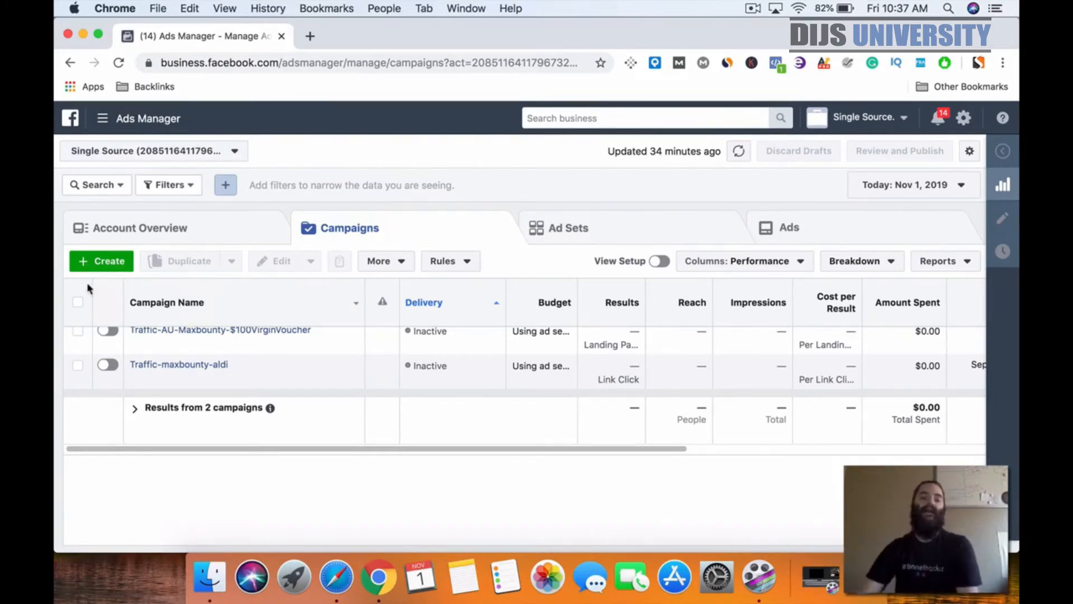
{"action": "left_click", "coordinate": [110, 266]}
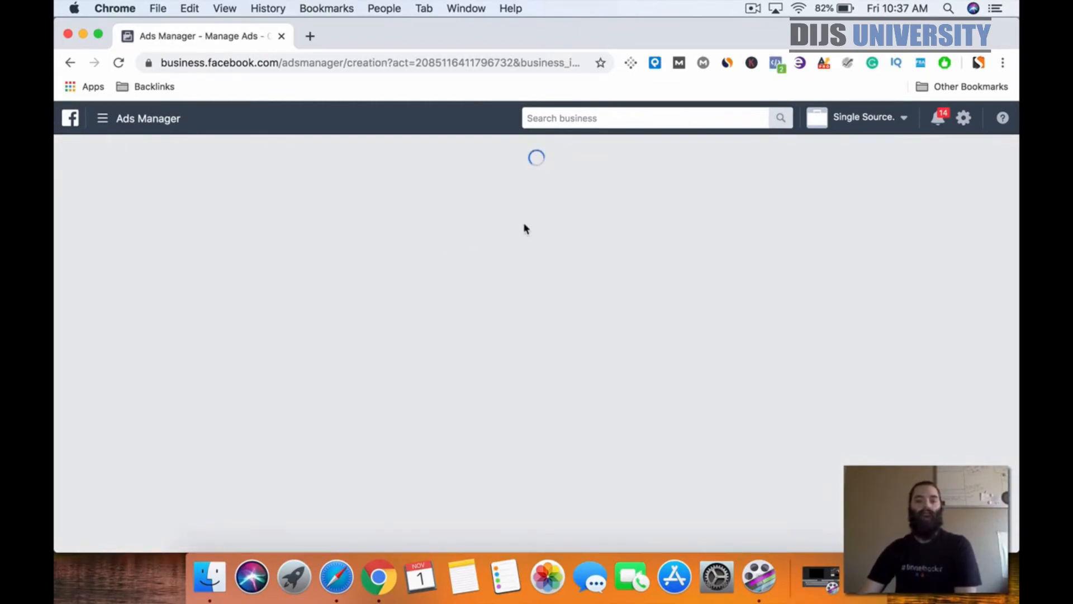
{"action": "scroll", "coordinate": [623, 319], "scroll_direction": "down", "scroll_amount": 1}
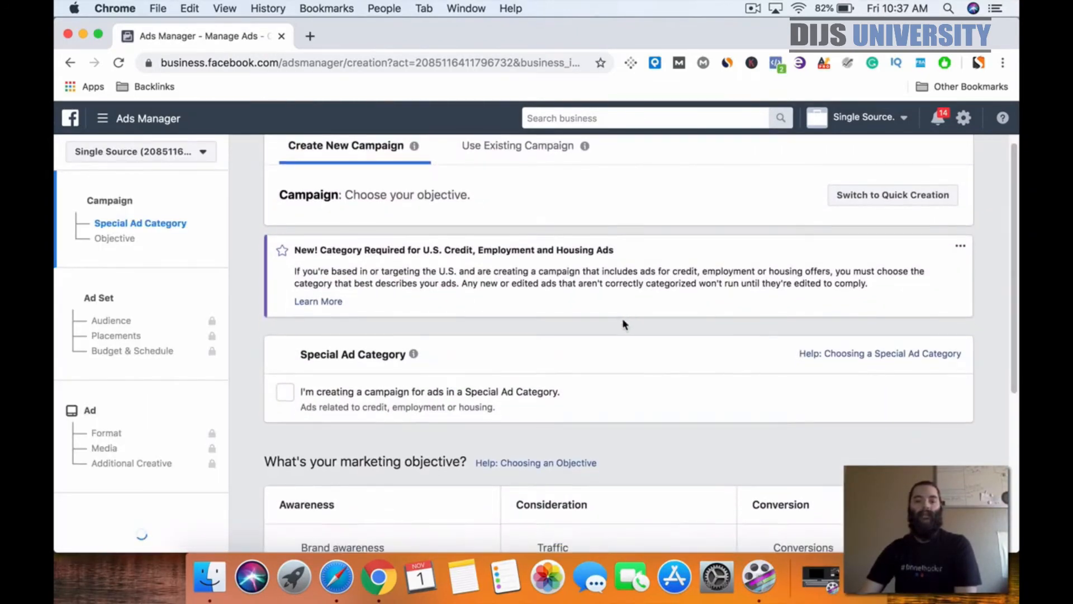
{"action": "scroll", "coordinate": [624, 323], "scroll_direction": "down", "scroll_amount": 3}
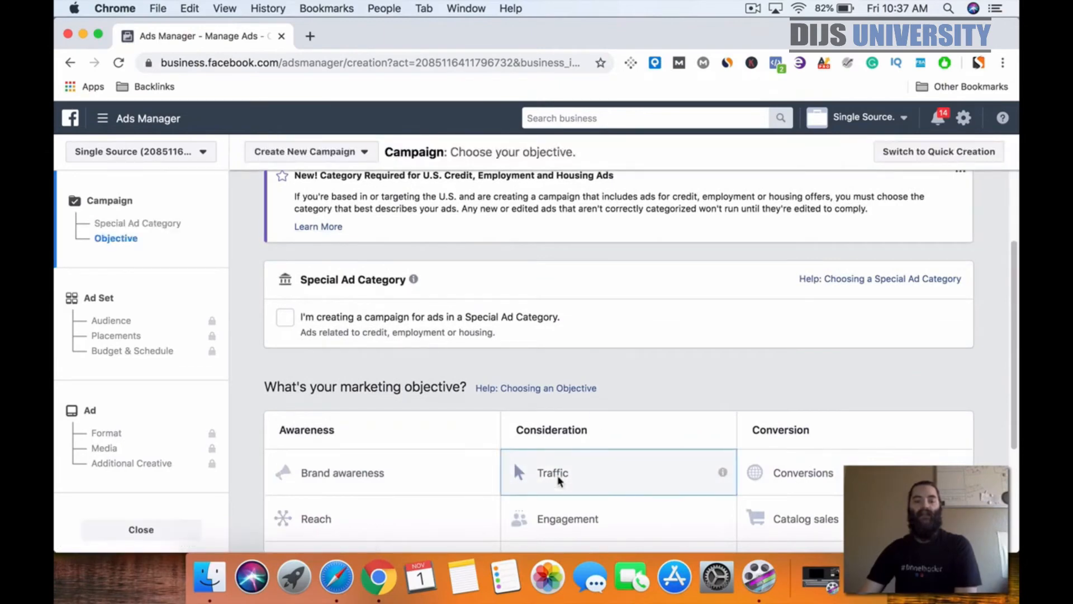
{"action": "left_click", "coordinate": [559, 476]}
Name the campaign Traffic-18+-AU-Mxbounty-male-xboxfifa, highlight the full name and continue to the ad set setup
{"action": "scroll", "coordinate": [557, 475], "scroll_direction": "down", "scroll_amount": 5}
{"action": "scroll", "coordinate": [453, 450], "scroll_direction": "down", "scroll_amount": 7}
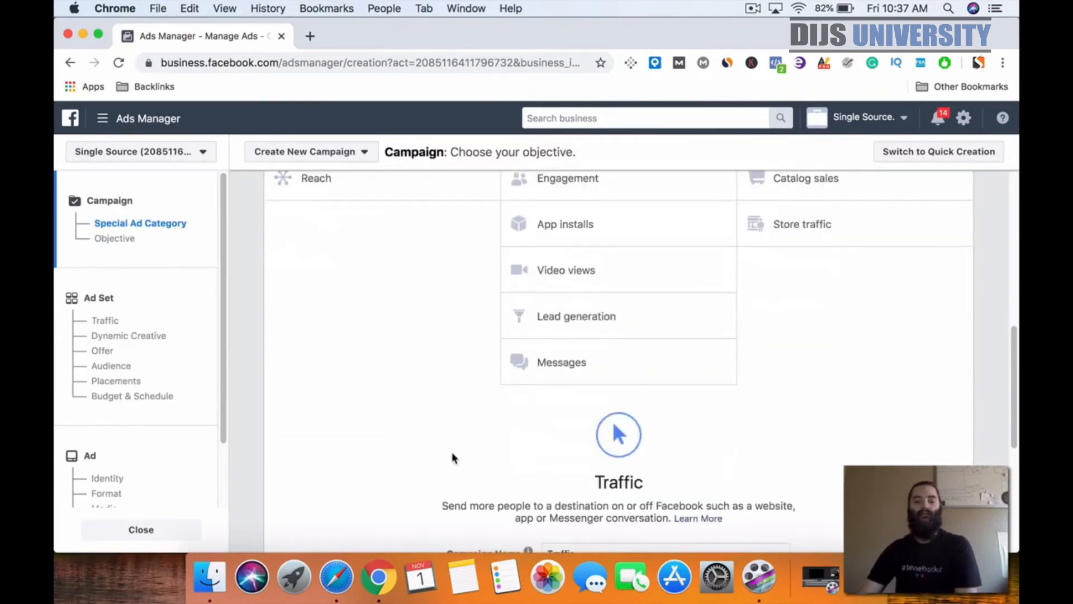
{"action": "scroll", "coordinate": [451, 452], "scroll_direction": "down", "scroll_amount": 5}
{"action": "left_click", "coordinate": [599, 265]}
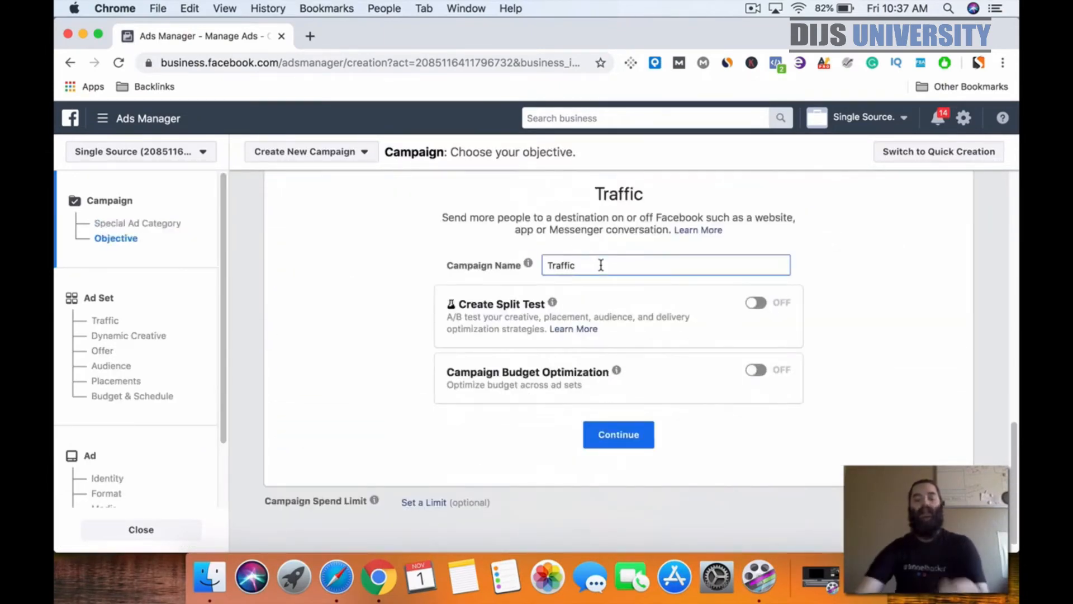
{"action": "key", "text": "BackSpace"}
{"action": "type", "text": "18"}
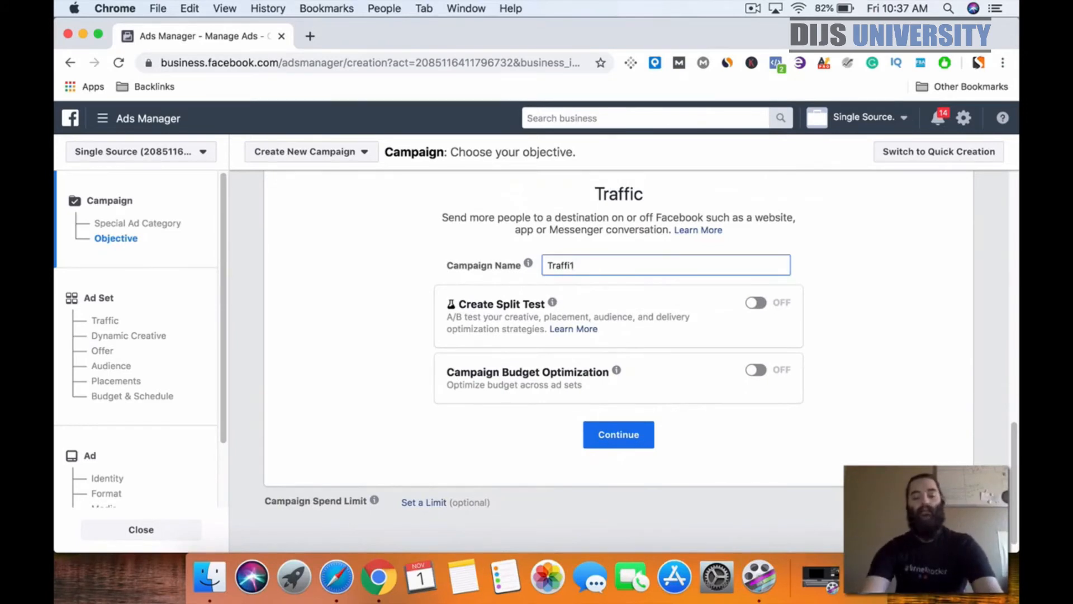
{"action": "key", "text": "BackSpace"}
{"action": "key", "text": "BackSpace"}
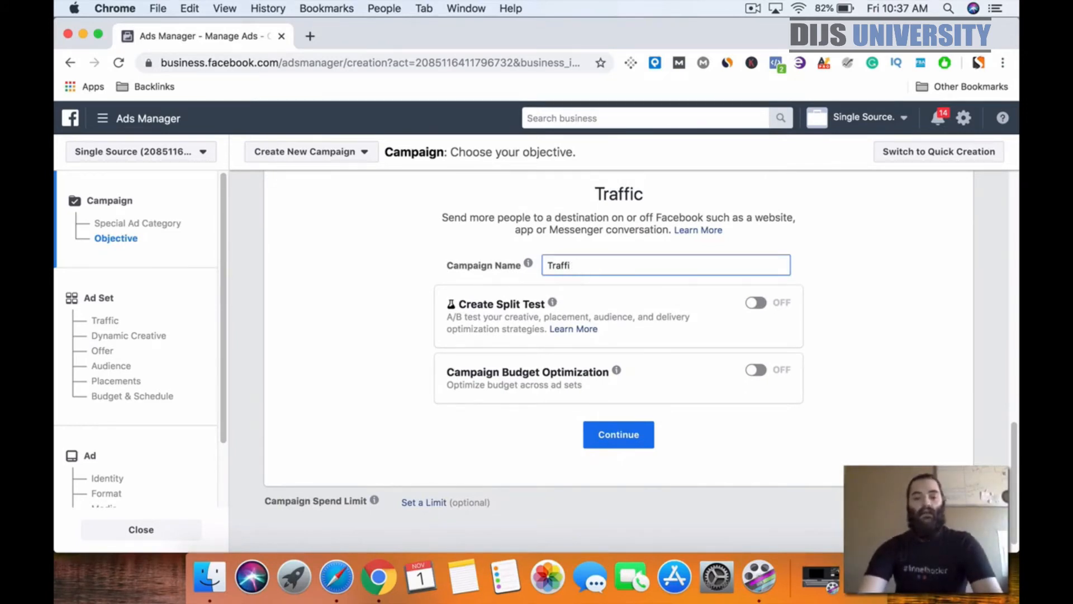
{"action": "type", "text": "c-1"}
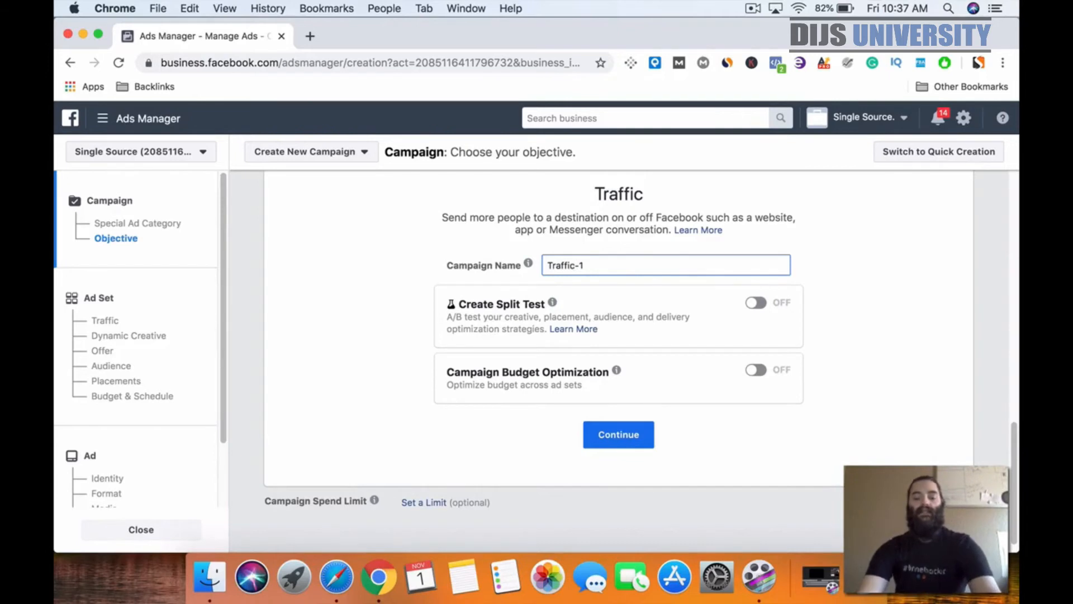
{"action": "type", "text": "8+-AU"}
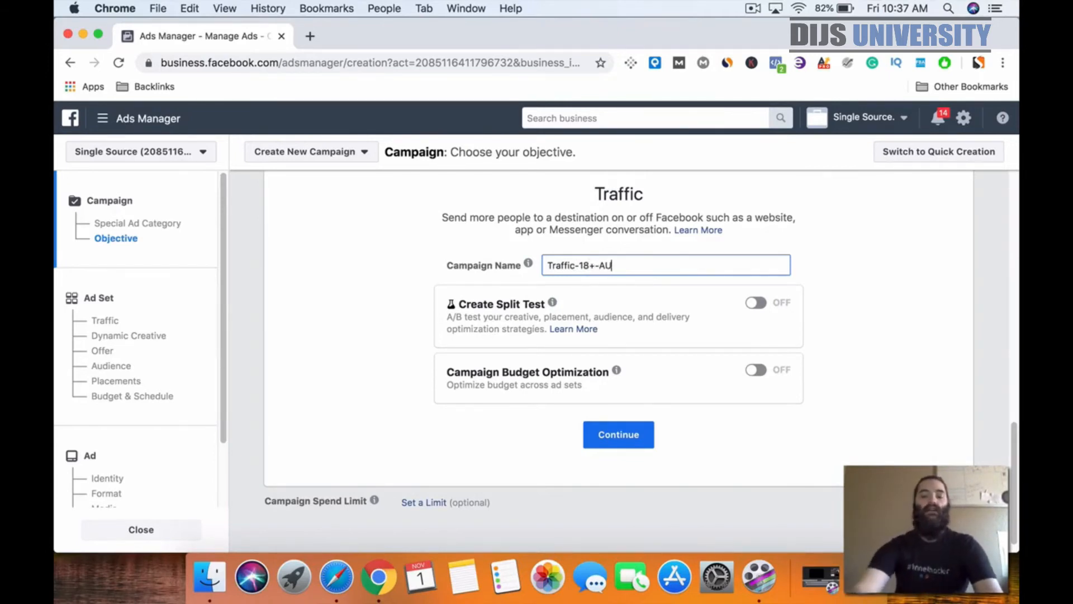
{"action": "type", "text": "-MAXBO"}
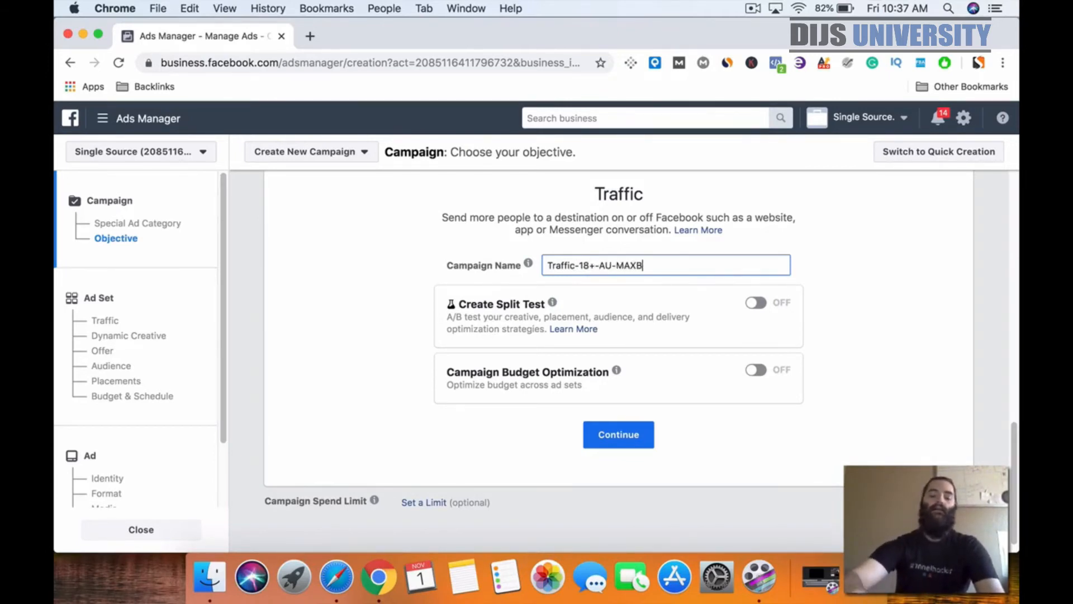
{"action": "key", "text": "BackSpace"}
{"action": "key", "text": "BackSpace"}
{"action": "key", "text": "BackSpace"}
{"action": "key", "text": "BackSpace"}
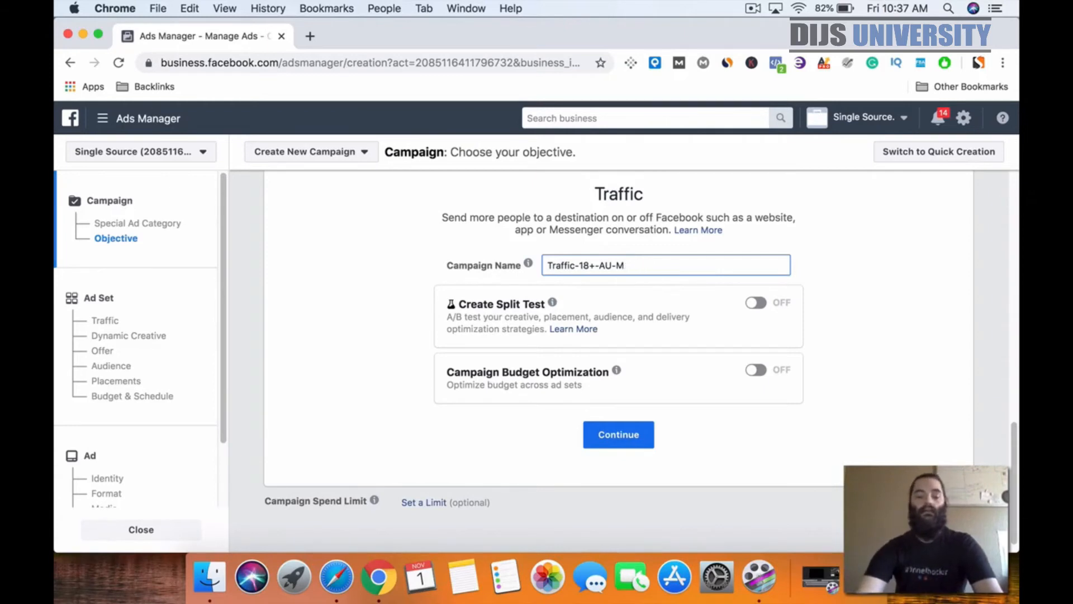
{"action": "type", "text": "xbounty"}
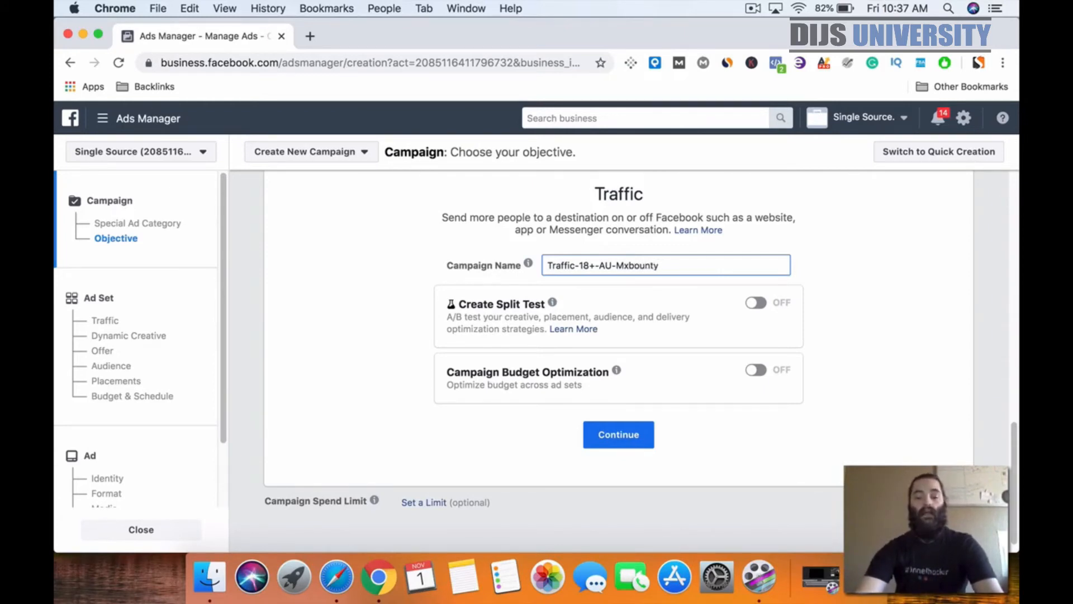
{"action": "type", "text": "-male"}
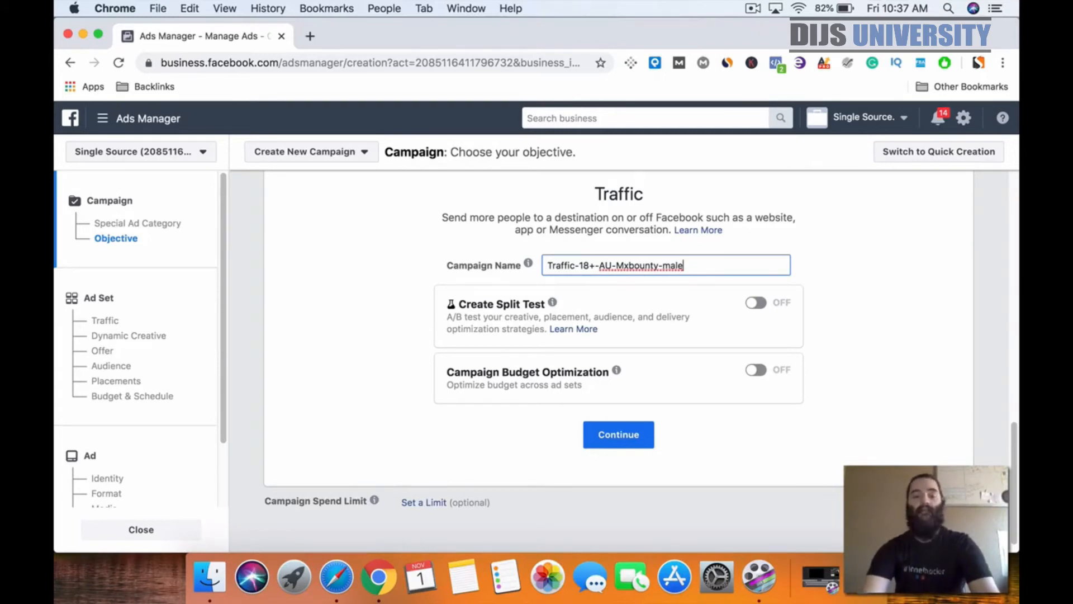
{"action": "type", "text": "-xboxo"}
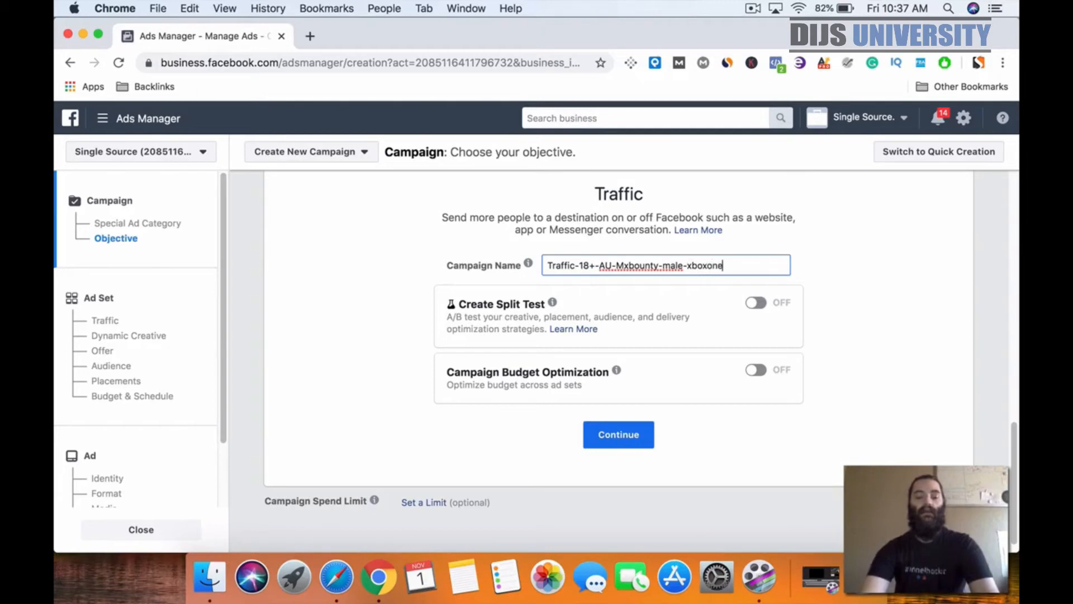
{"action": "key", "text": "BackSpace"}
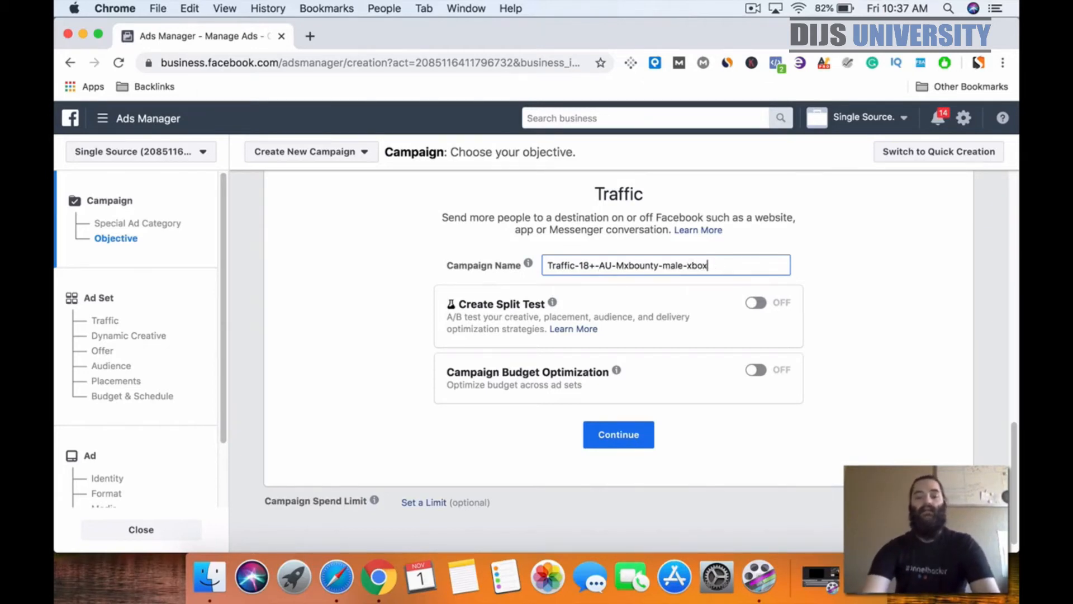
{"action": "type", "text": "fifa"}
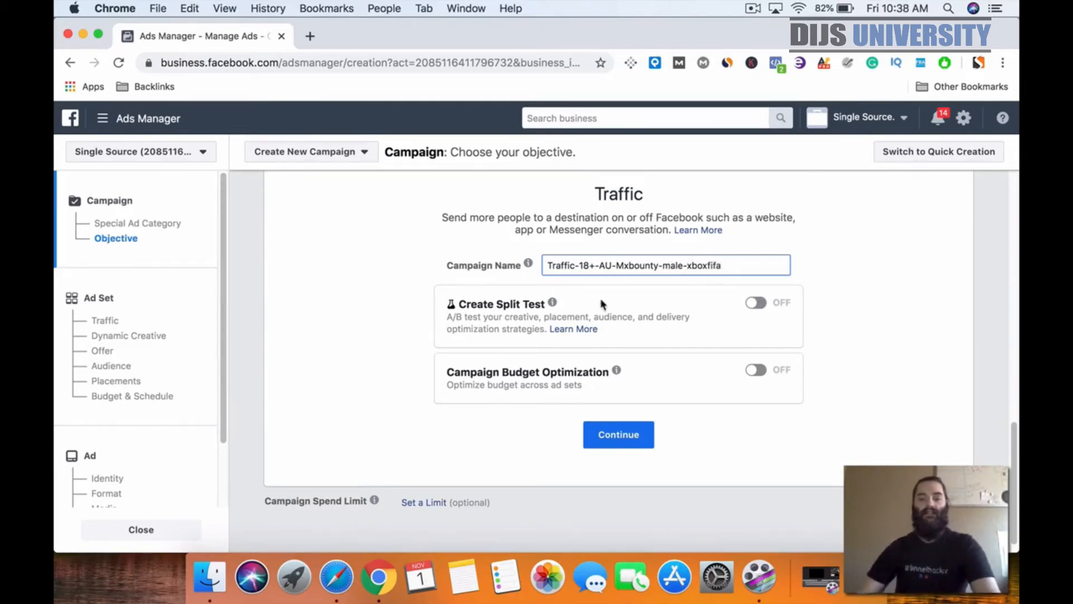
{"action": "left_click_drag", "start_coordinate": [736, 266], "coordinate": [492, 263]}
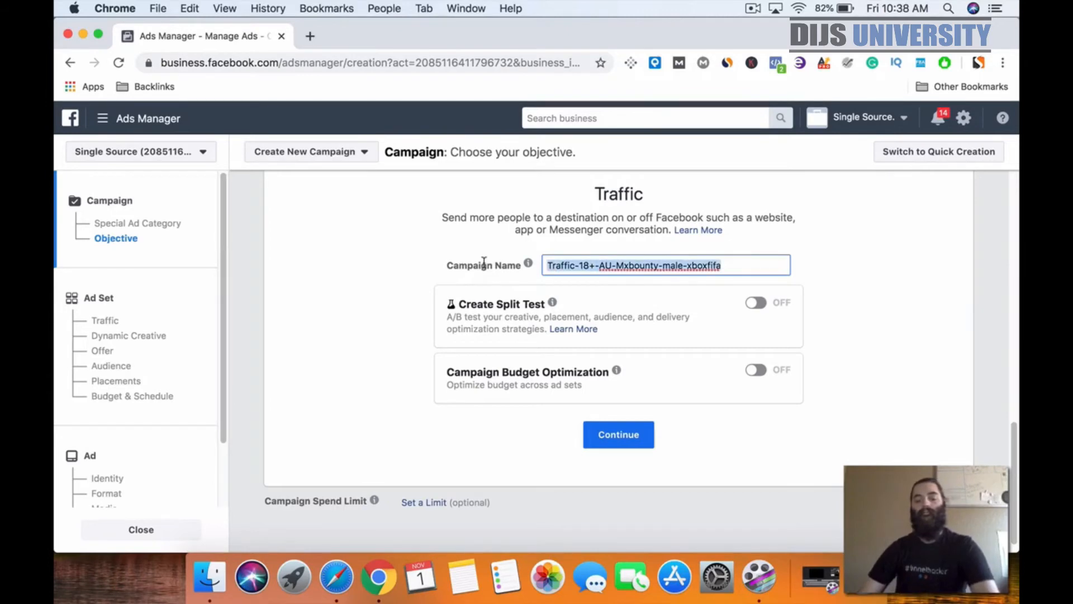
{"action": "left_click", "coordinate": [618, 434]}
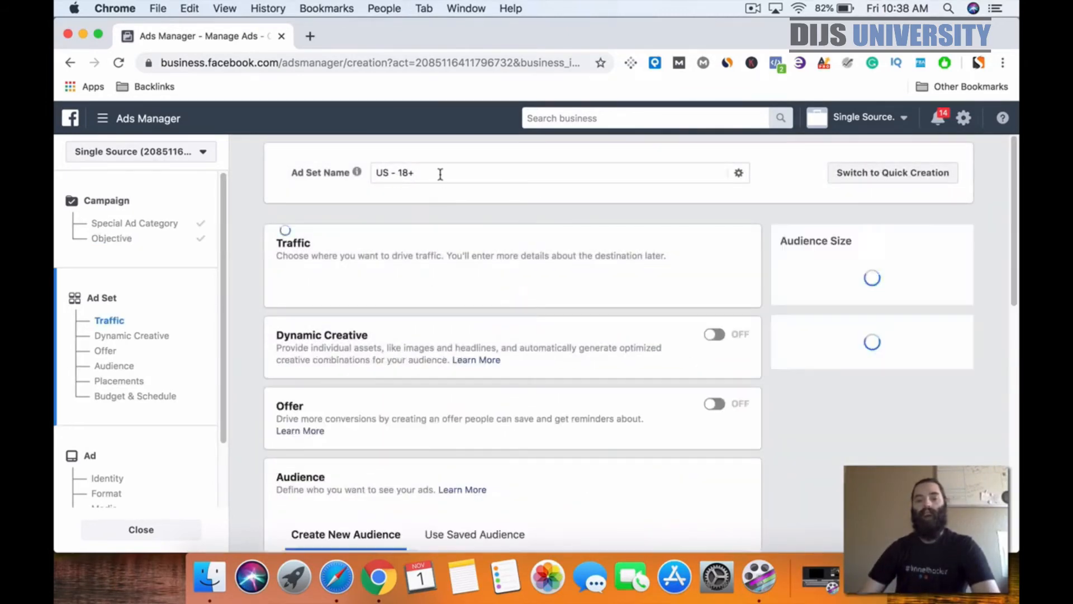
Rename the ad set as AU - 18+MALE-Maxbounty-XboxFifa
{"action": "left_click", "coordinate": [440, 174]}
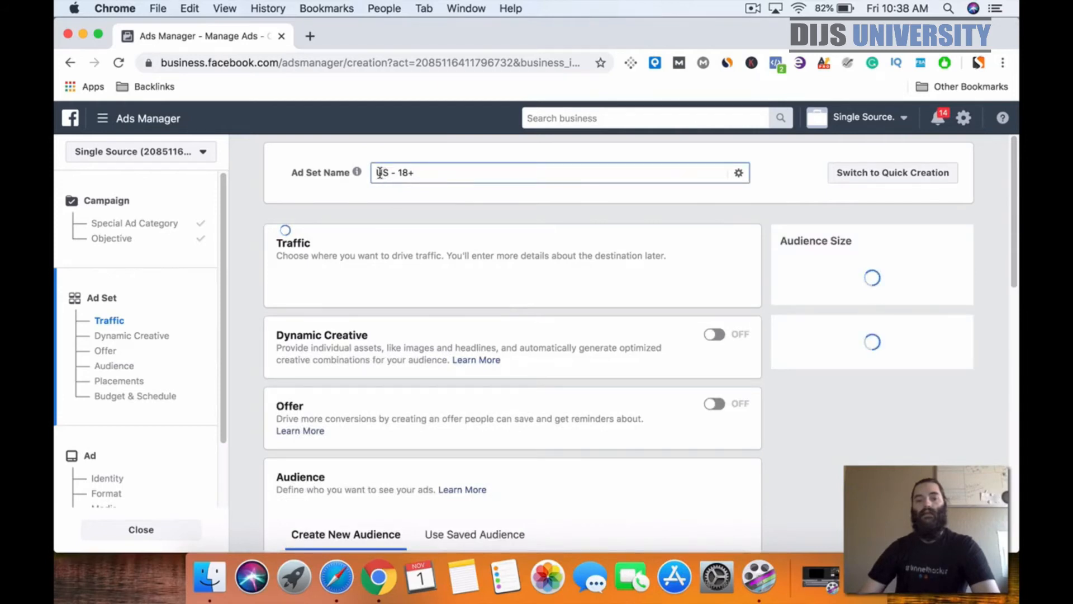
{"action": "double_click", "coordinate": [380, 173]}
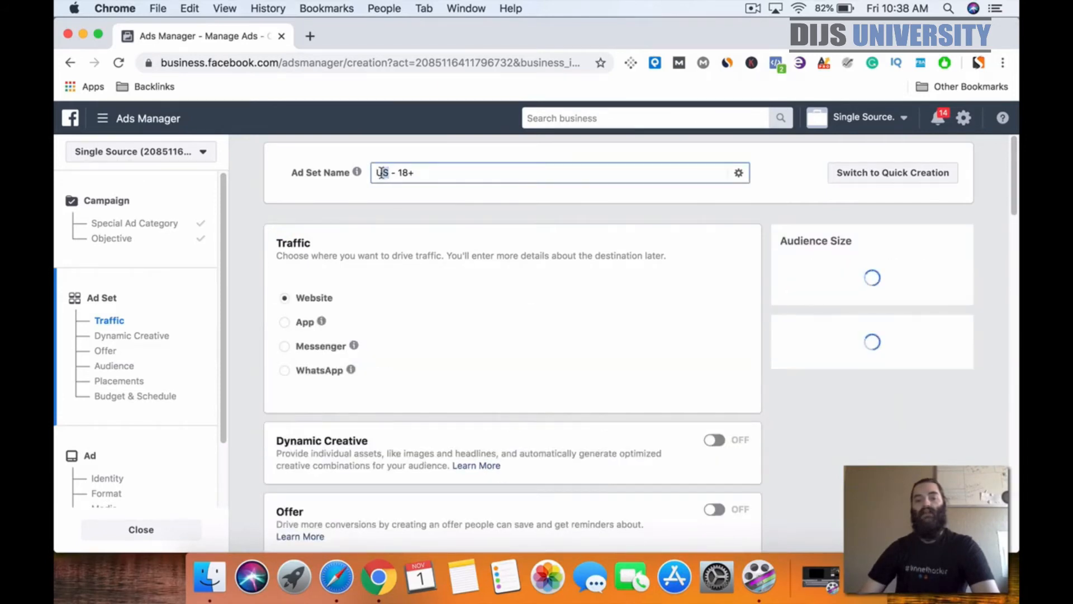
{"action": "type", "text": "A"}
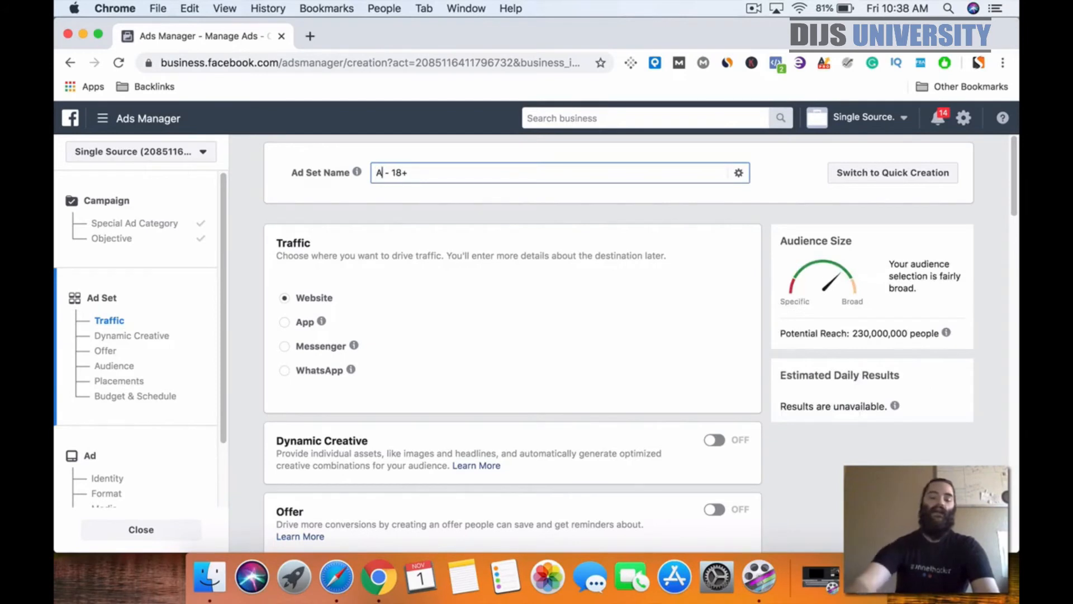
{"action": "type", "text": "U"}
{"action": "left_click", "coordinate": [450, 177]}
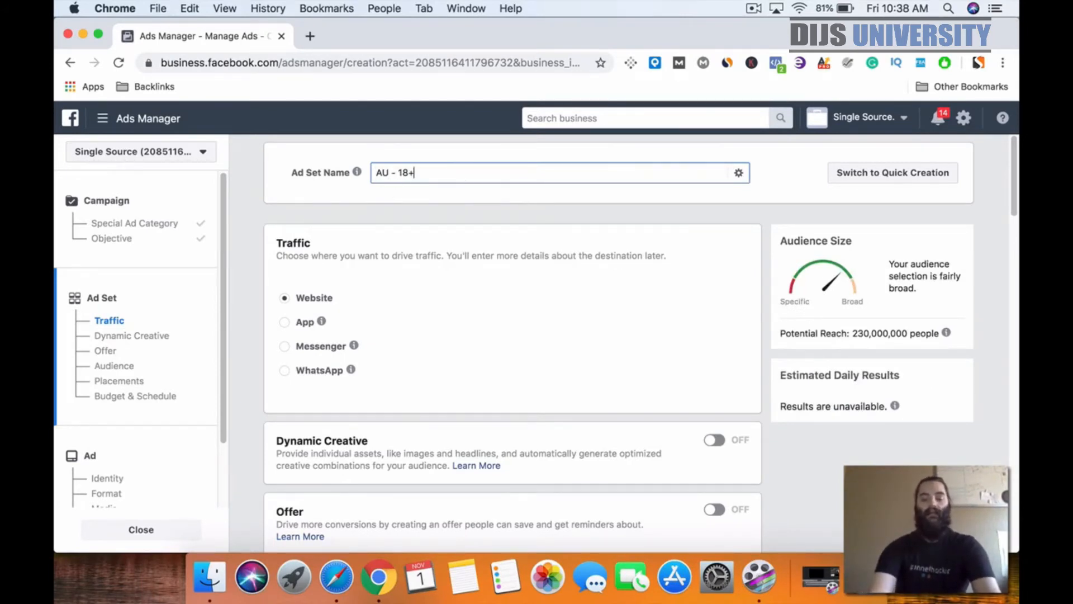
{"action": "type", "text": "MALE"}
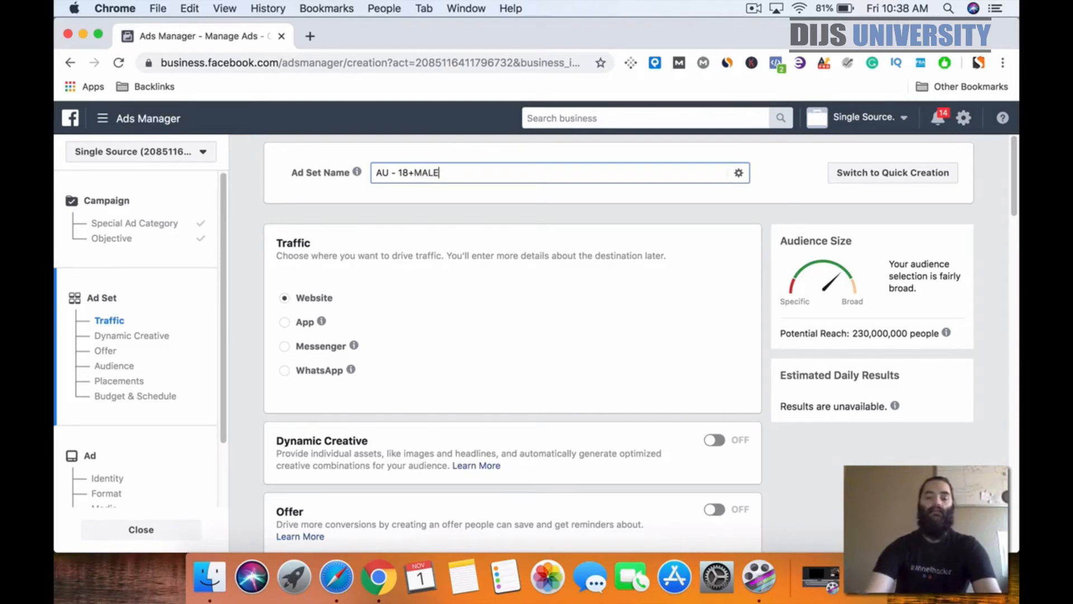
{"action": "type", "text": "-"}
{"action": "type", "text": "Max"}
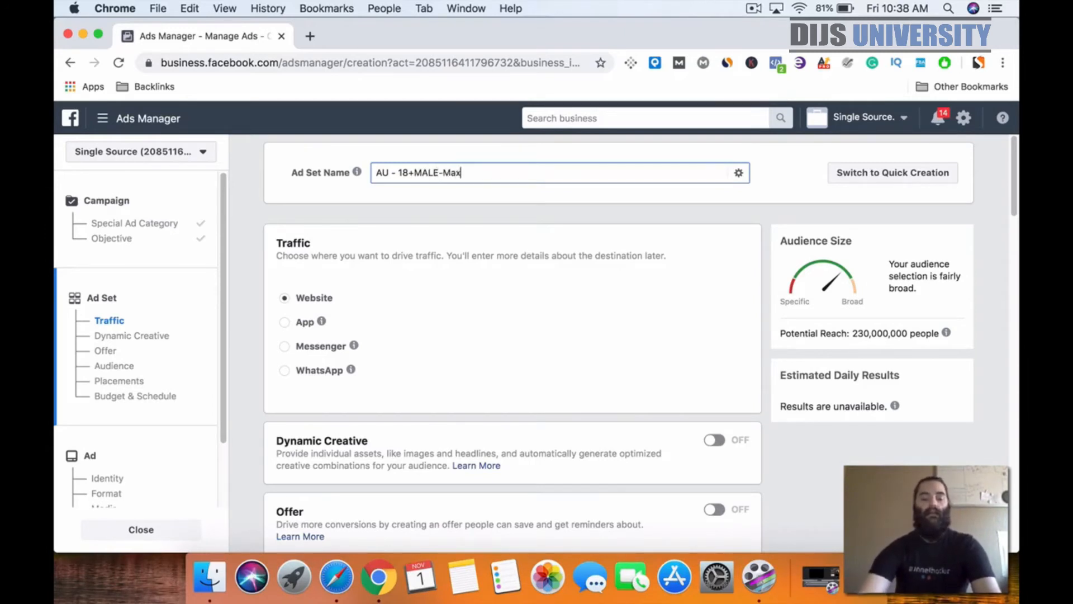
{"action": "type", "text": "bounty-"}
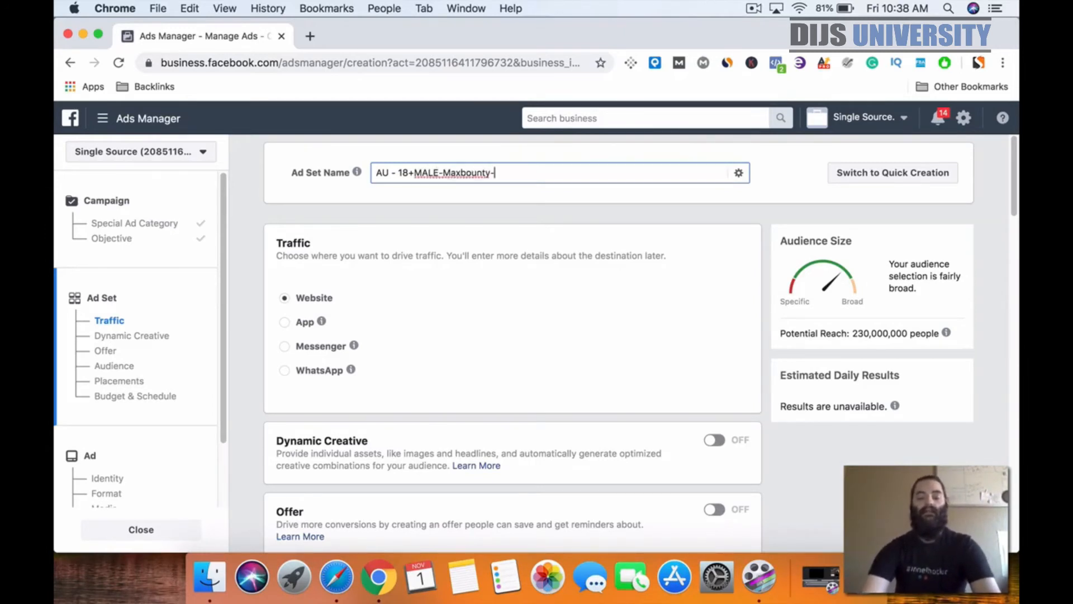
{"action": "type", "text": "XboxF"}
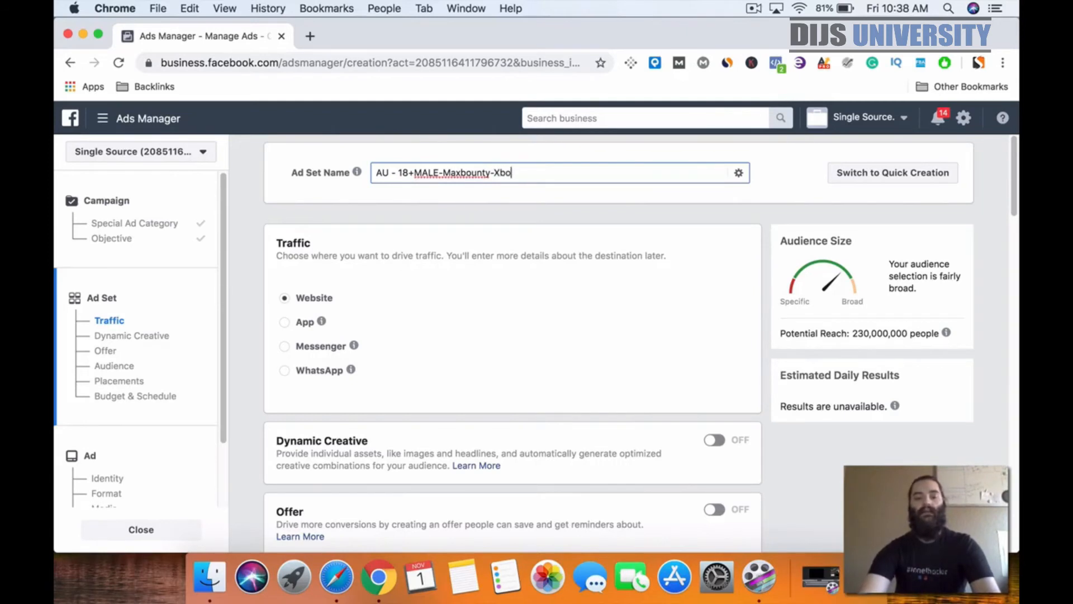
{"action": "type", "text": "ifa"}
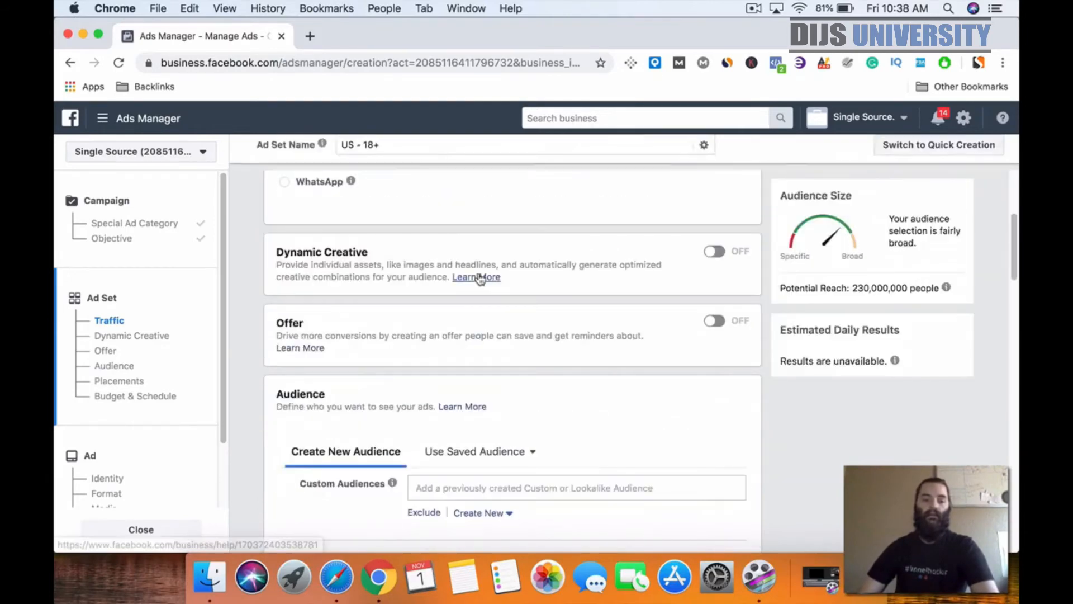
Replace United States with the country Australia as the audience's target location
{"action": "scroll", "coordinate": [483, 290], "scroll_direction": "down", "scroll_amount": 5}
{"action": "mouse_move", "coordinate": [530, 426]}
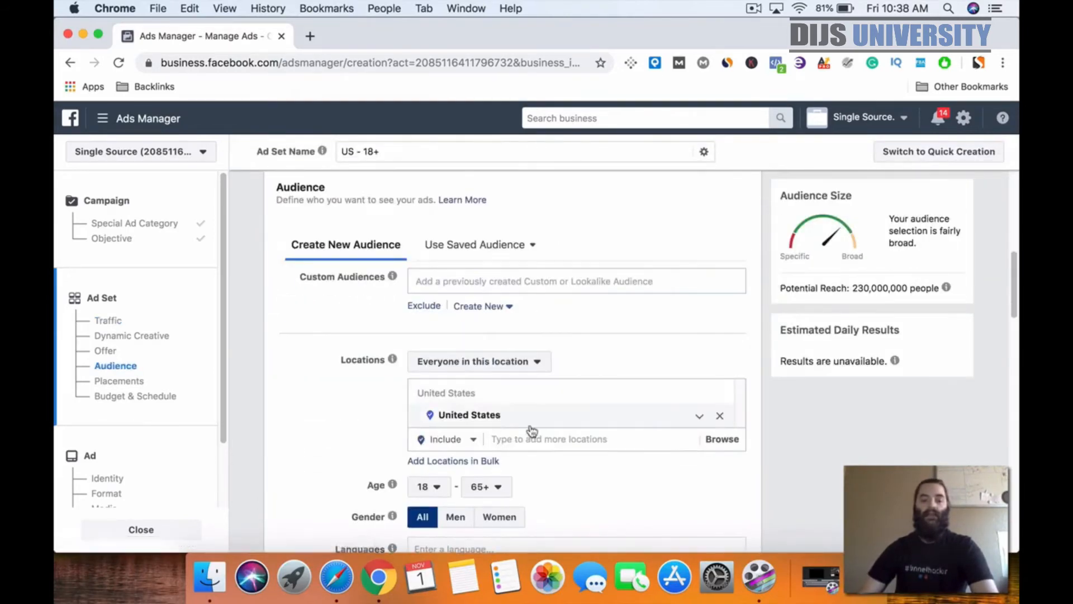
{"action": "left_click", "coordinate": [720, 417]}
{"action": "mouse_move", "coordinate": [353, 356]}
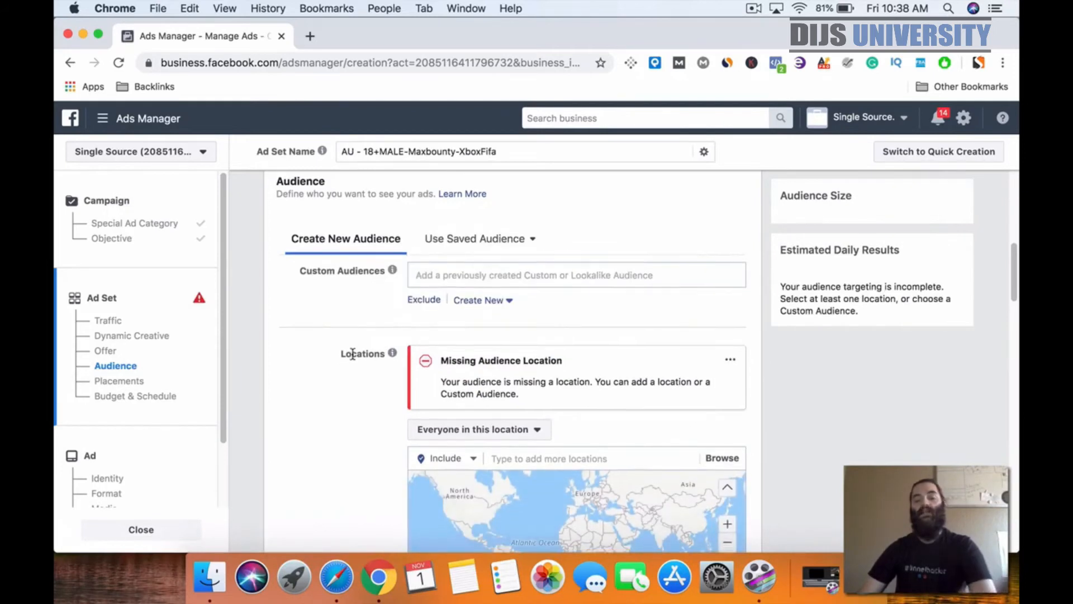
{"action": "scroll", "coordinate": [371, 362], "scroll_direction": "down", "scroll_amount": 2}
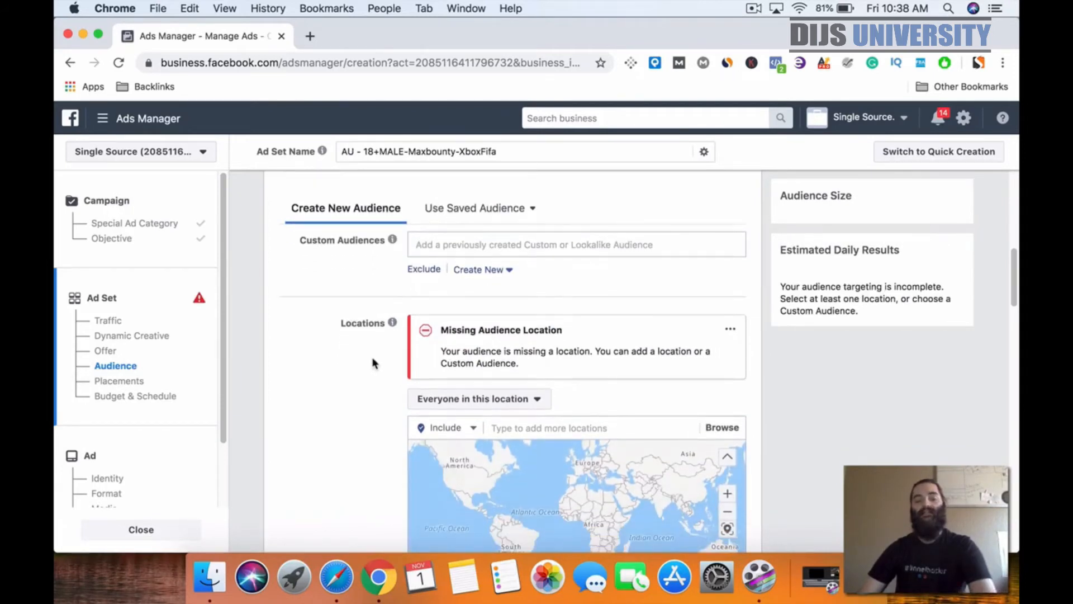
{"action": "left_click", "coordinate": [579, 428]}
{"action": "type", "text": "australia"}
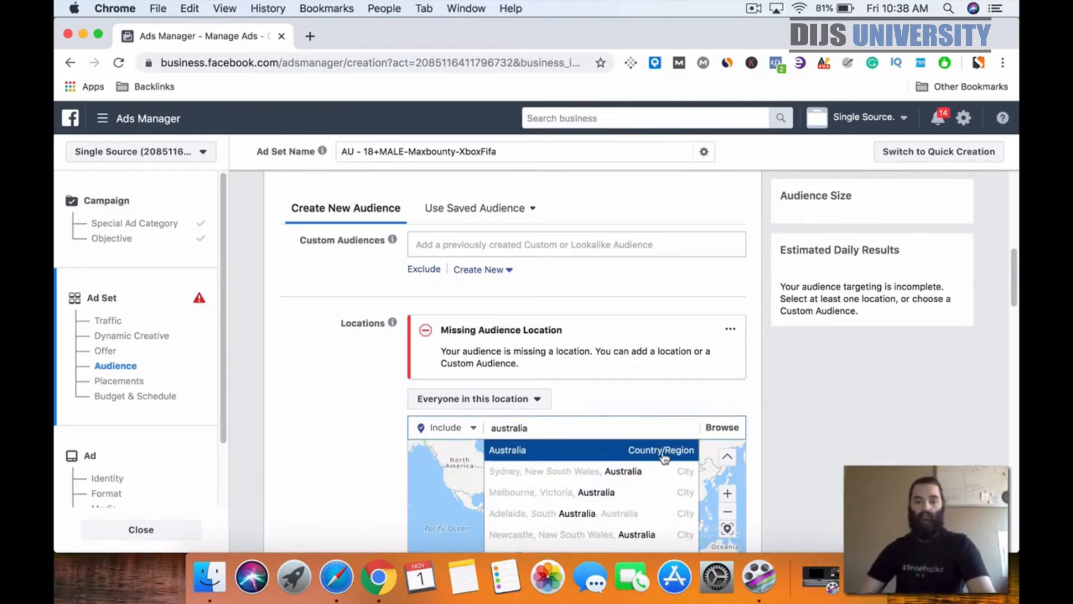
{"action": "left_click", "coordinate": [559, 450]}
Restrict the audience's gender to men
{"action": "scroll", "coordinate": [370, 383], "scroll_direction": "down", "scroll_amount": 2}
{"action": "scroll", "coordinate": [370, 384], "scroll_direction": "down", "scroll_amount": 5}
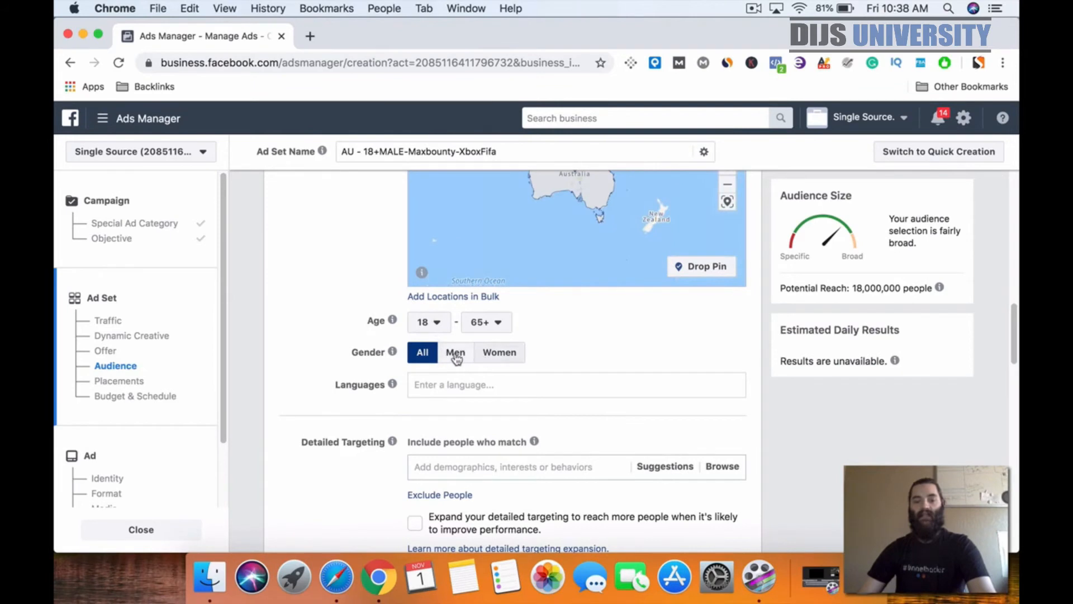
{"action": "left_click", "coordinate": [453, 355]}
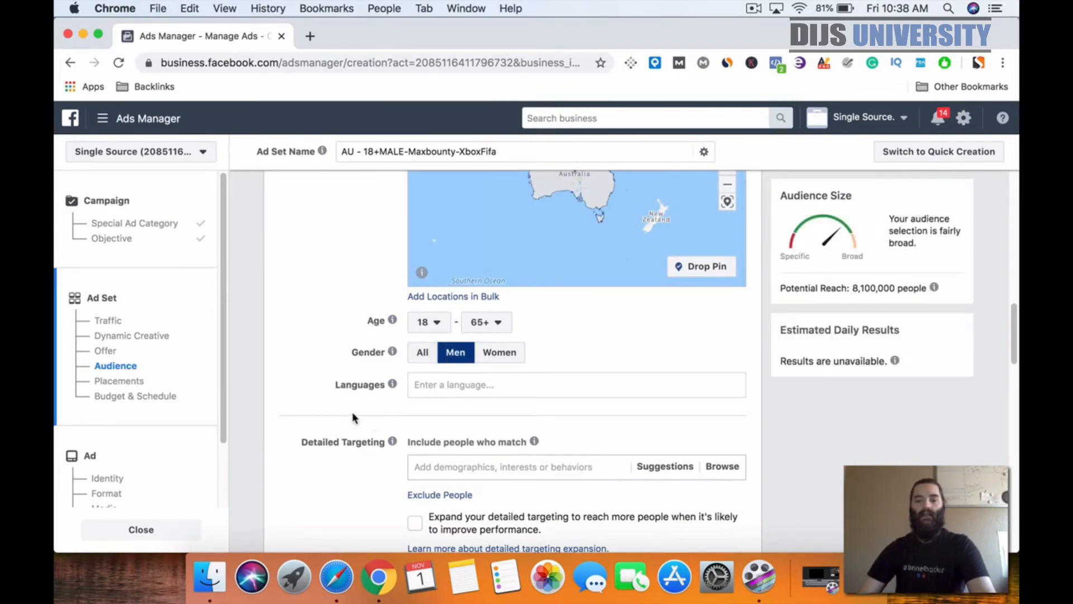
Add the FIFA interest to the audience's detailed targeting
{"action": "scroll", "coordinate": [351, 417], "scroll_direction": "down", "scroll_amount": 2}
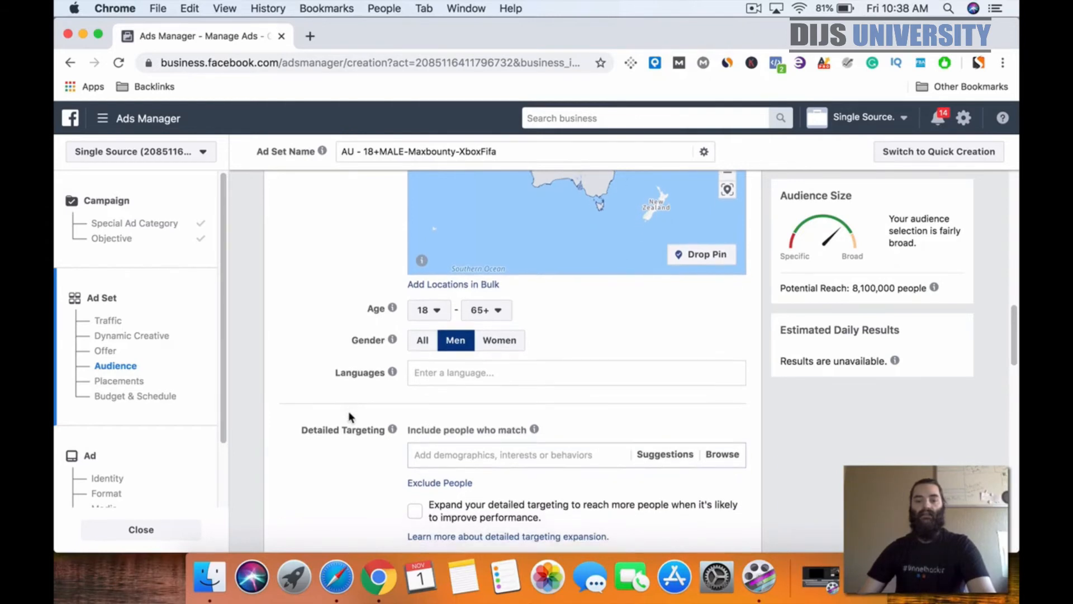
{"action": "scroll", "coordinate": [348, 413], "scroll_direction": "down", "scroll_amount": 3}
{"action": "left_click", "coordinate": [442, 420]}
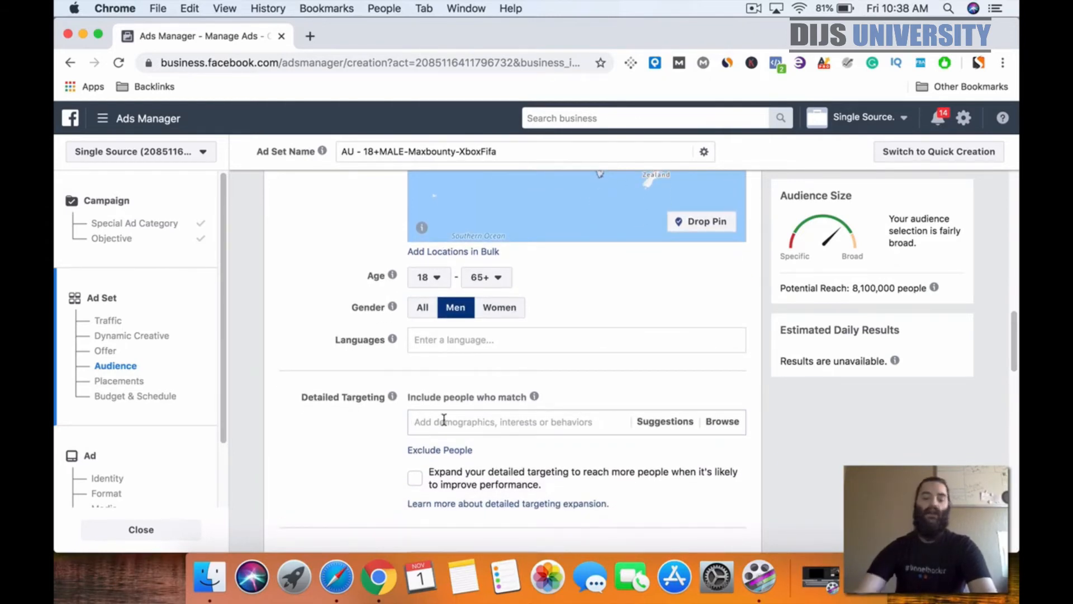
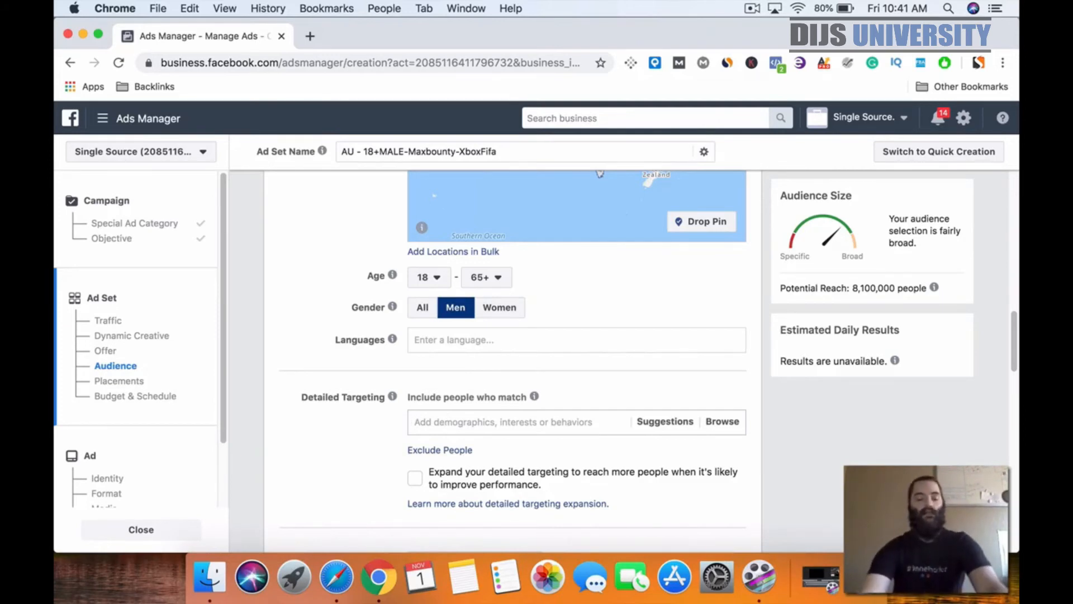
{"action": "type", "text": "fifa"}
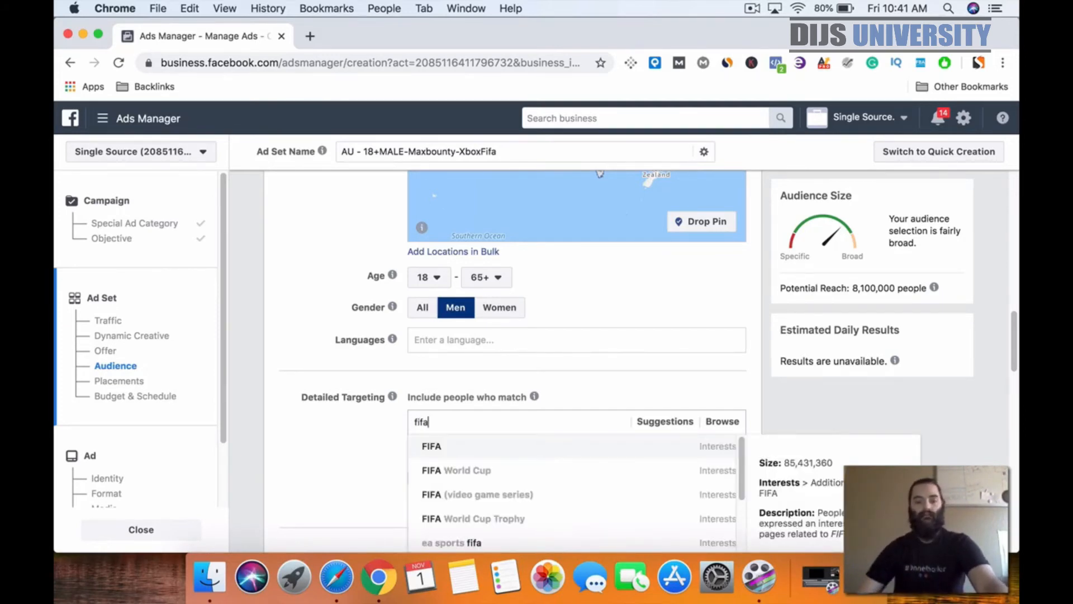
{"action": "left_click", "coordinate": [447, 450]}
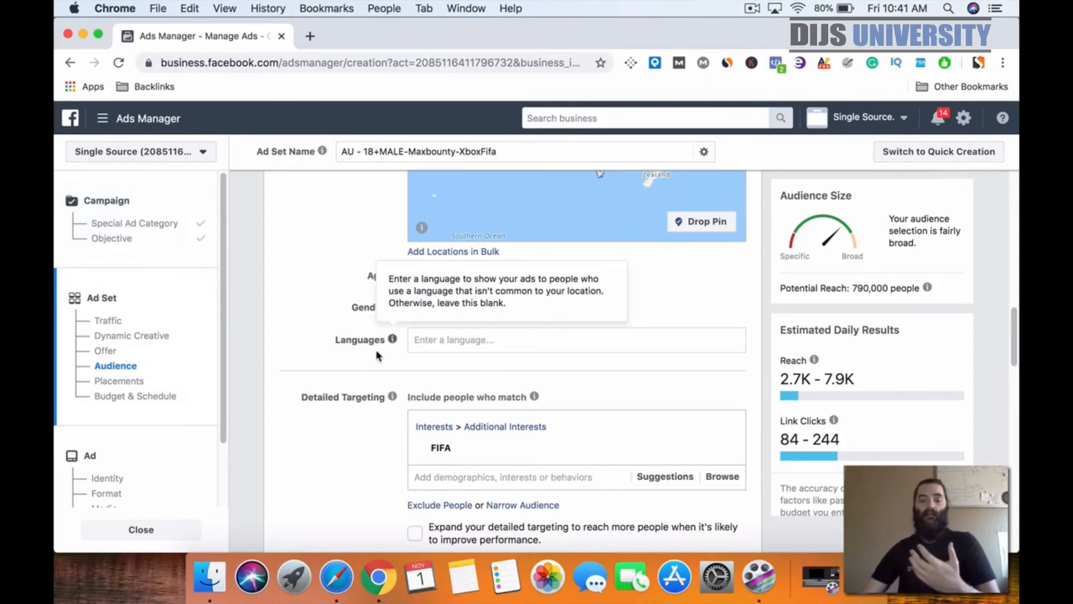
Switch the ad set to manually edited placements and limit the devices to mobile by excluding desktop
{"action": "scroll", "coordinate": [356, 367], "scroll_direction": "down", "scroll_amount": 2}
{"action": "scroll", "coordinate": [356, 368], "scroll_direction": "down", "scroll_amount": 14}
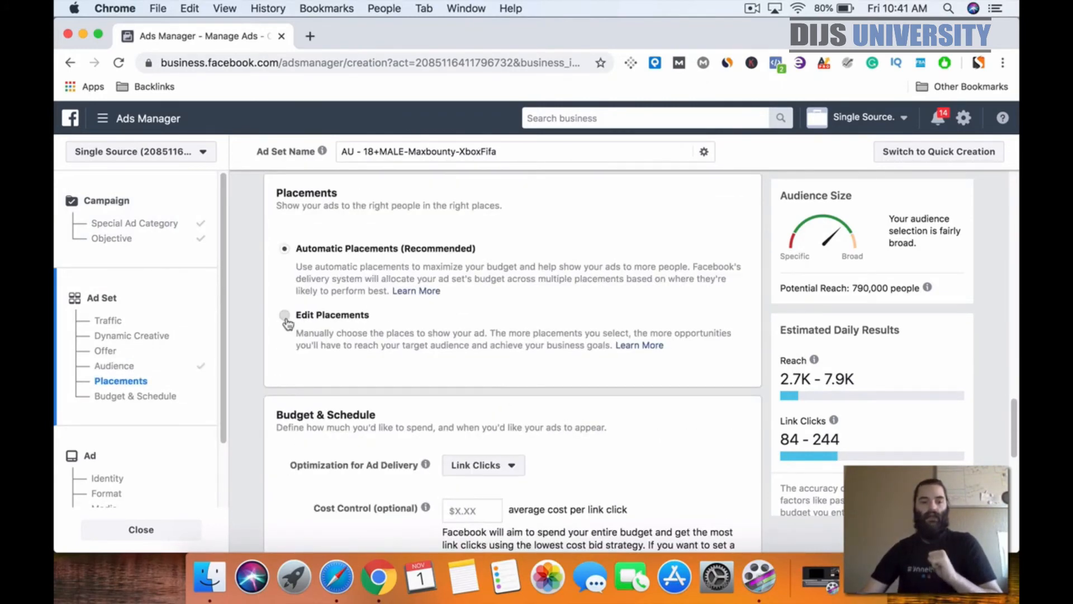
{"action": "left_click", "coordinate": [443, 336]}
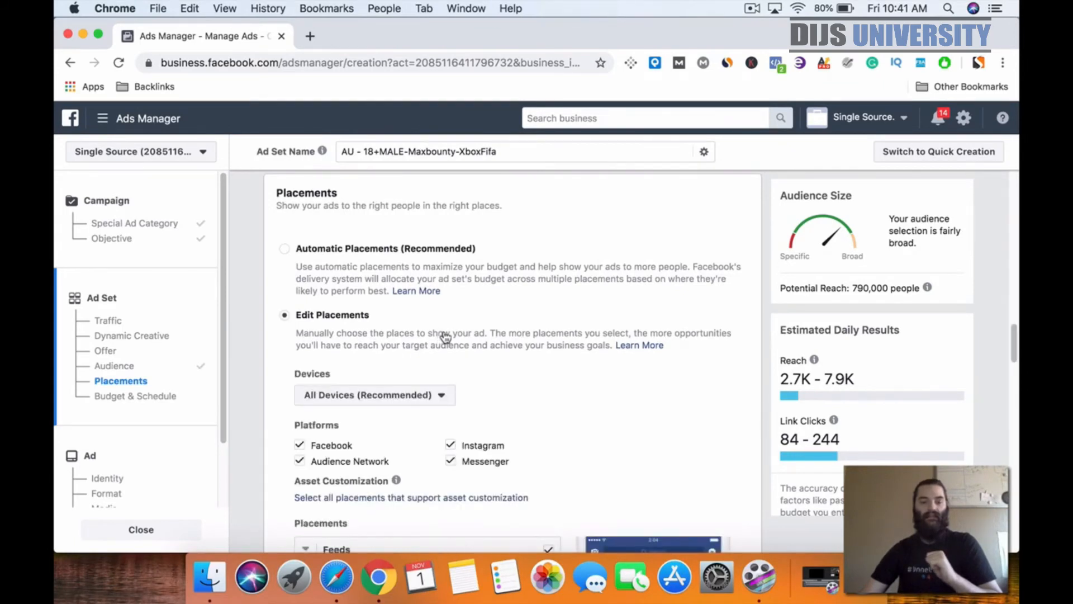
{"action": "scroll", "coordinate": [607, 390], "scroll_direction": "down", "scroll_amount": 1}
{"action": "left_click", "coordinate": [375, 347]}
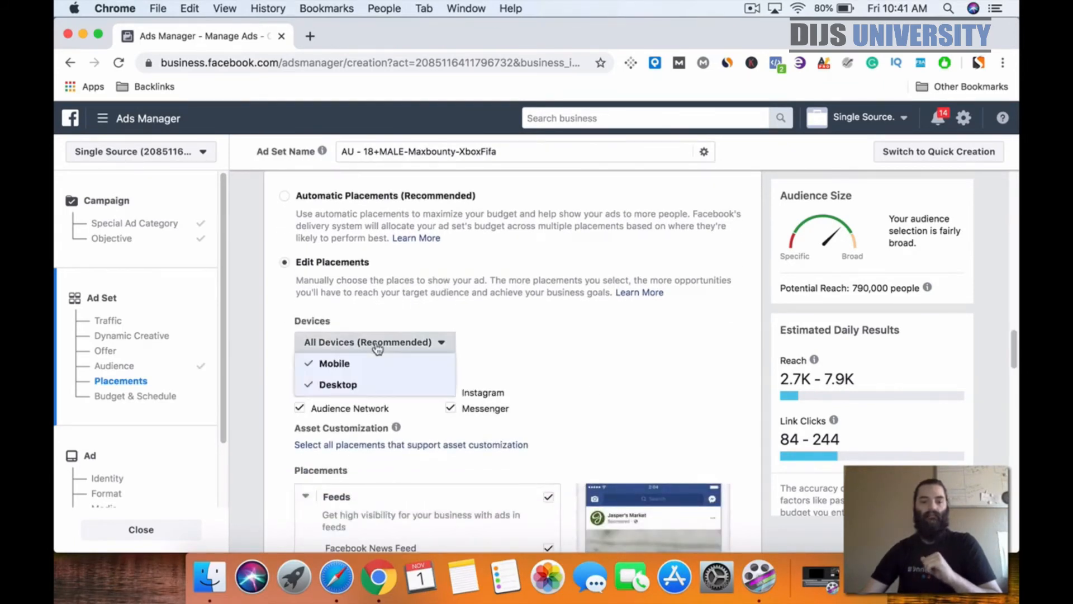
{"action": "left_click", "coordinate": [336, 385]}
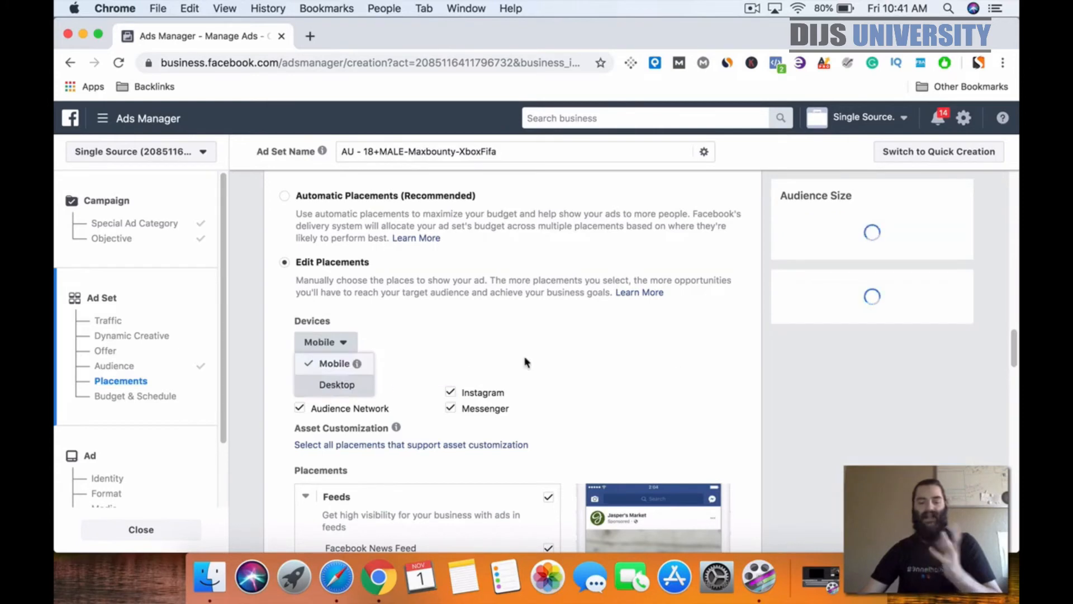
{"action": "left_click", "coordinate": [686, 353]}
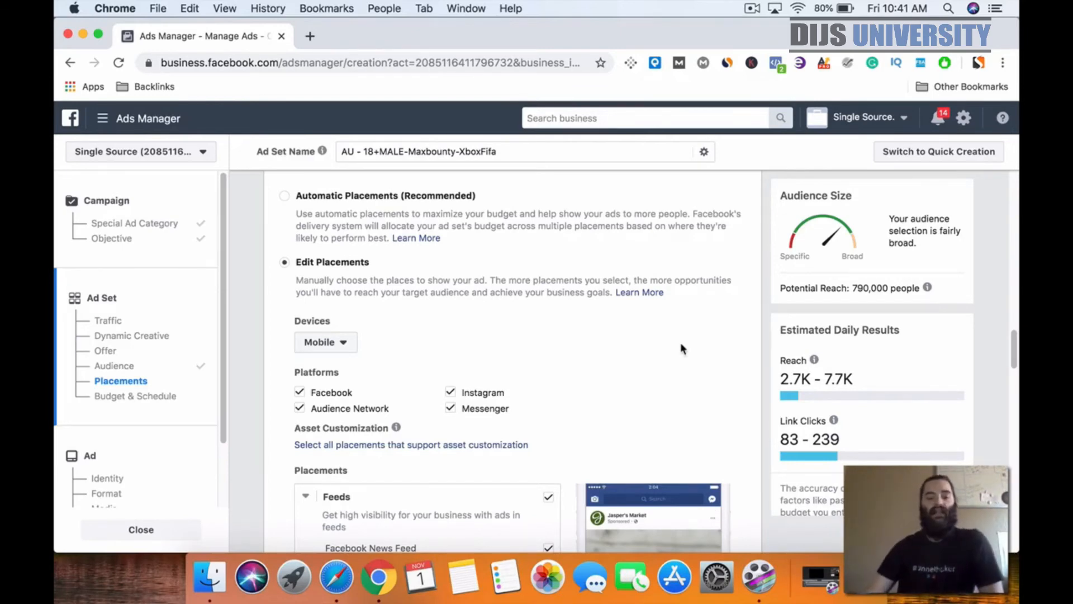
Exclude Instagram Feed, Facebook Marketplace, Facebook Video Feeds, Instagram Explore and Messenger Inbox from the feed placements, keeping only Facebook News Feed
{"action": "scroll", "coordinate": [679, 342], "scroll_direction": "down", "scroll_amount": 5}
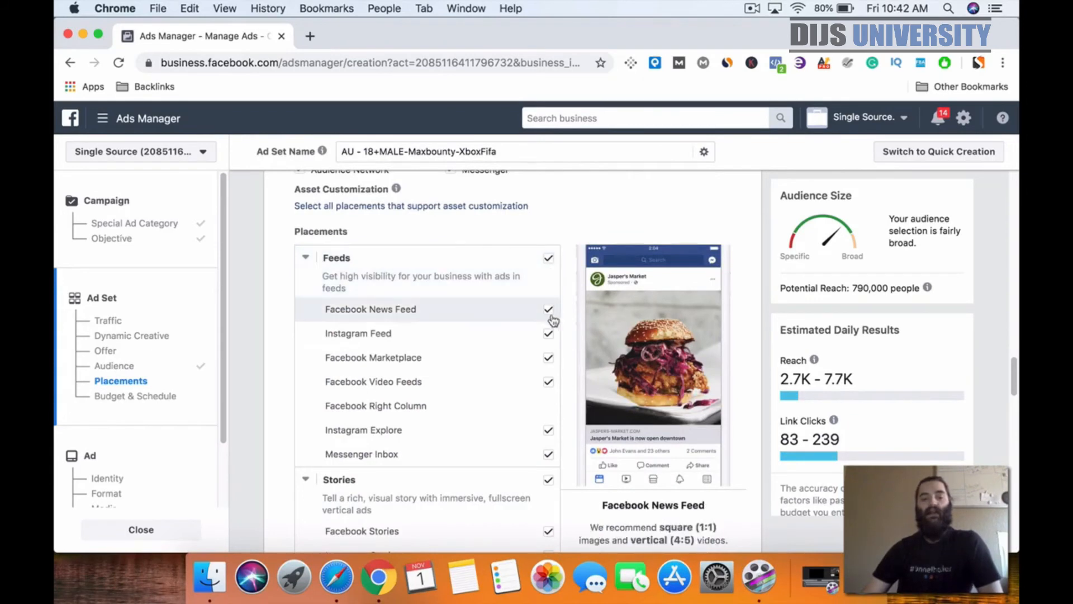
{"action": "left_click", "coordinate": [549, 336]}
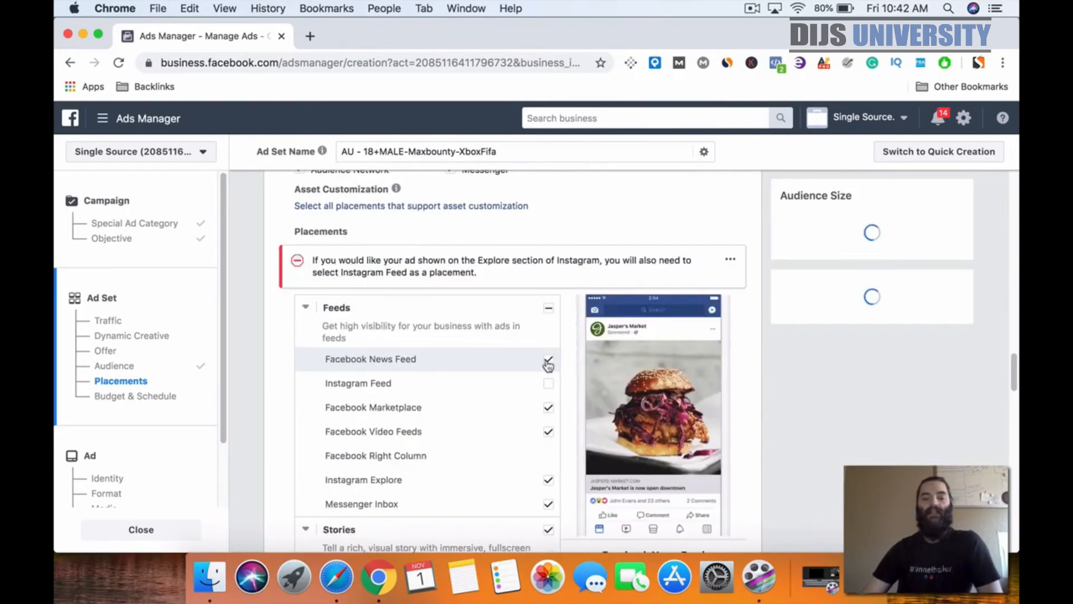
{"action": "left_click", "coordinate": [548, 408]}
{"action": "left_click", "coordinate": [549, 432]}
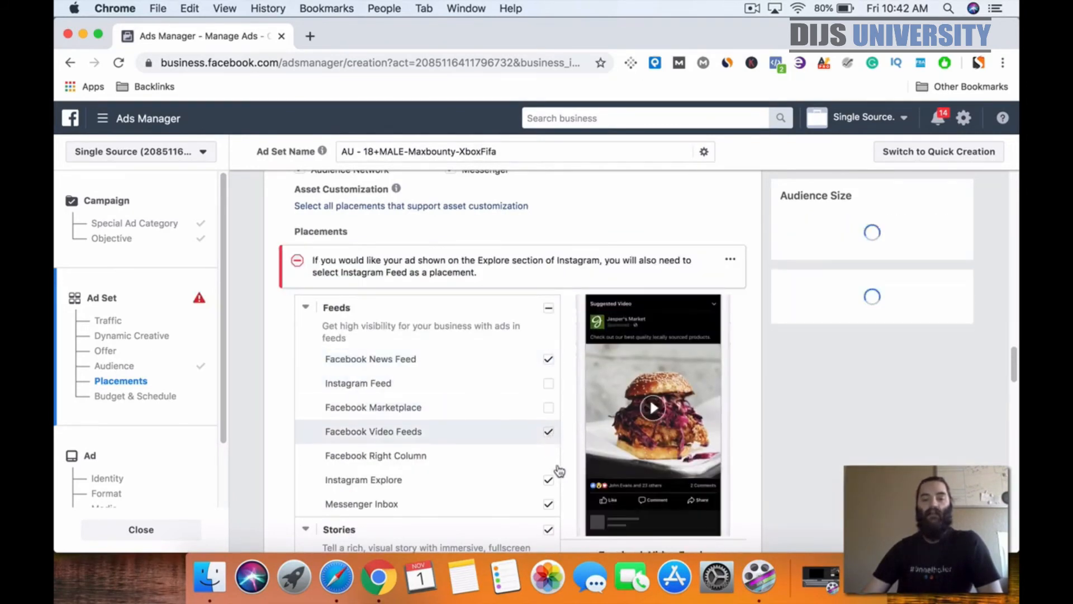
{"action": "left_click", "coordinate": [549, 481]}
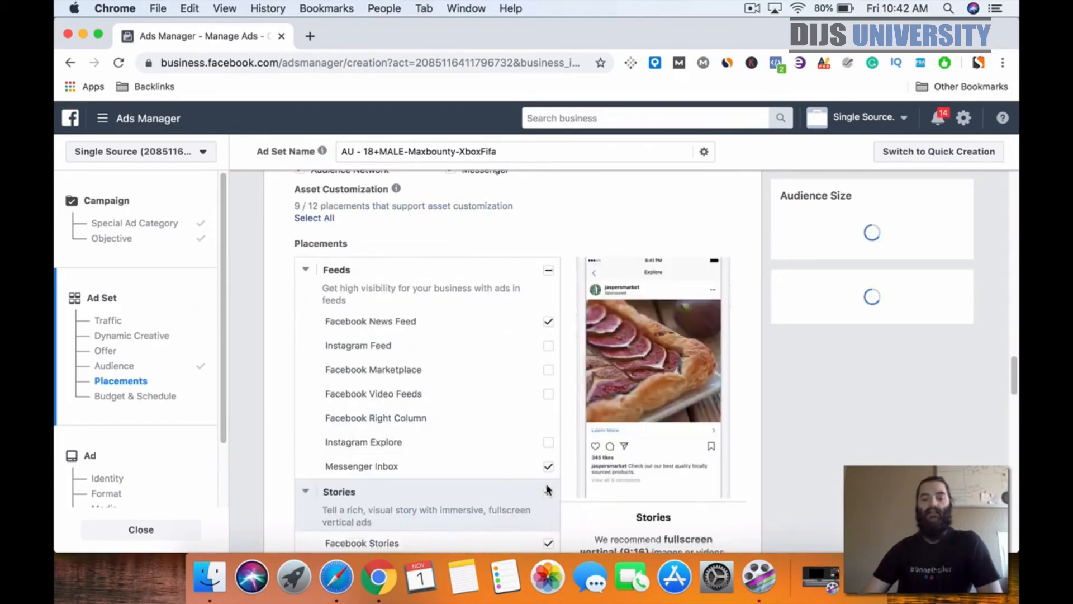
{"action": "left_click", "coordinate": [548, 466]}
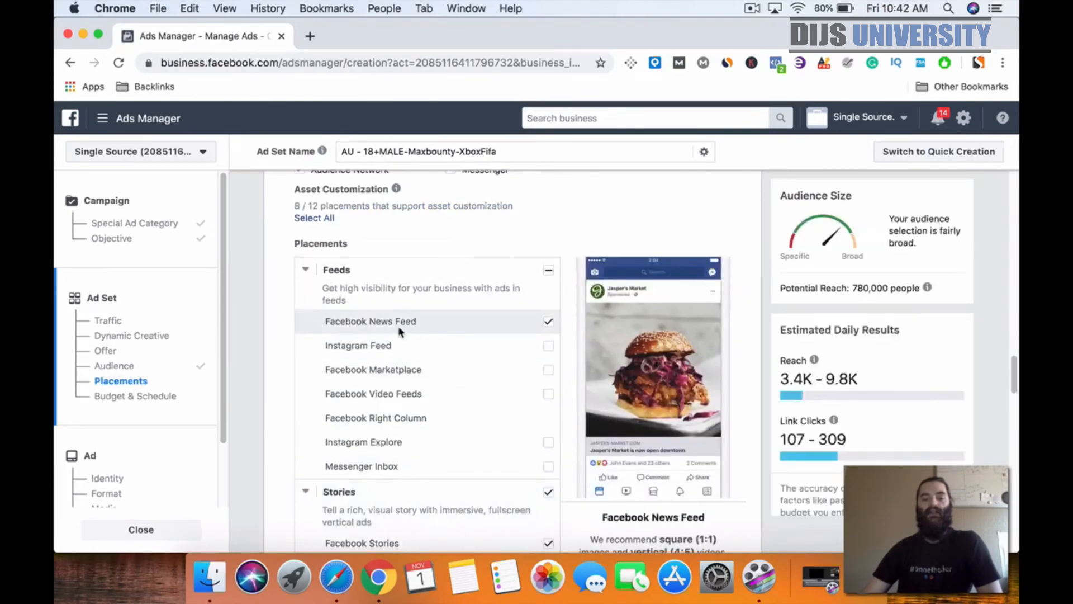
Exclude all Stories, In-Stream, In-Article, and Apps and Sites placements from the ad set
{"action": "scroll", "coordinate": [522, 386], "scroll_direction": "down", "scroll_amount": 5}
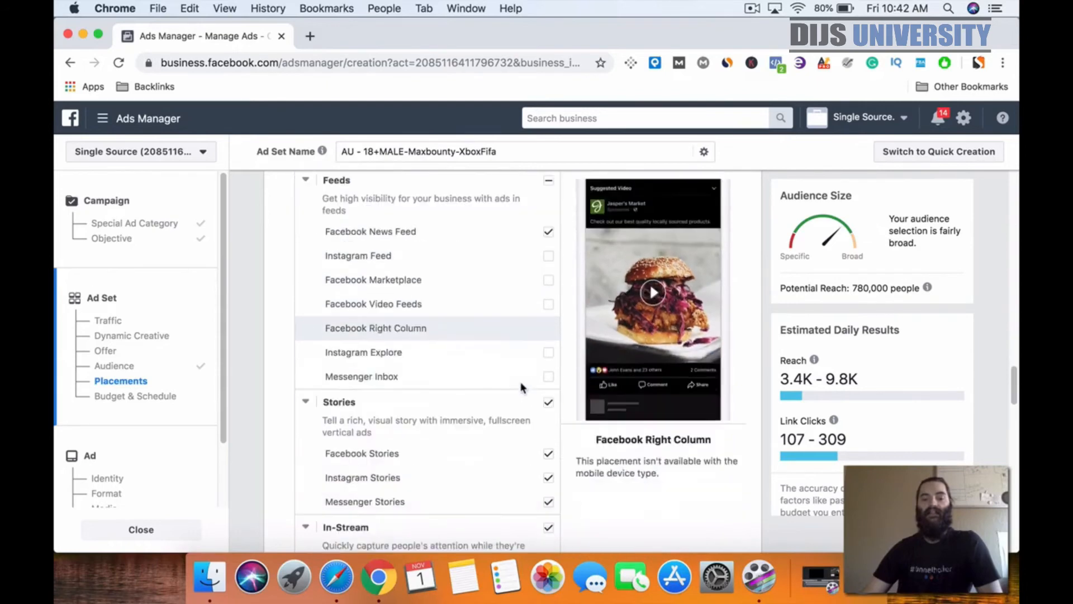
{"action": "left_click", "coordinate": [548, 327]}
{"action": "scroll", "coordinate": [518, 336], "scroll_direction": "down", "scroll_amount": 2}
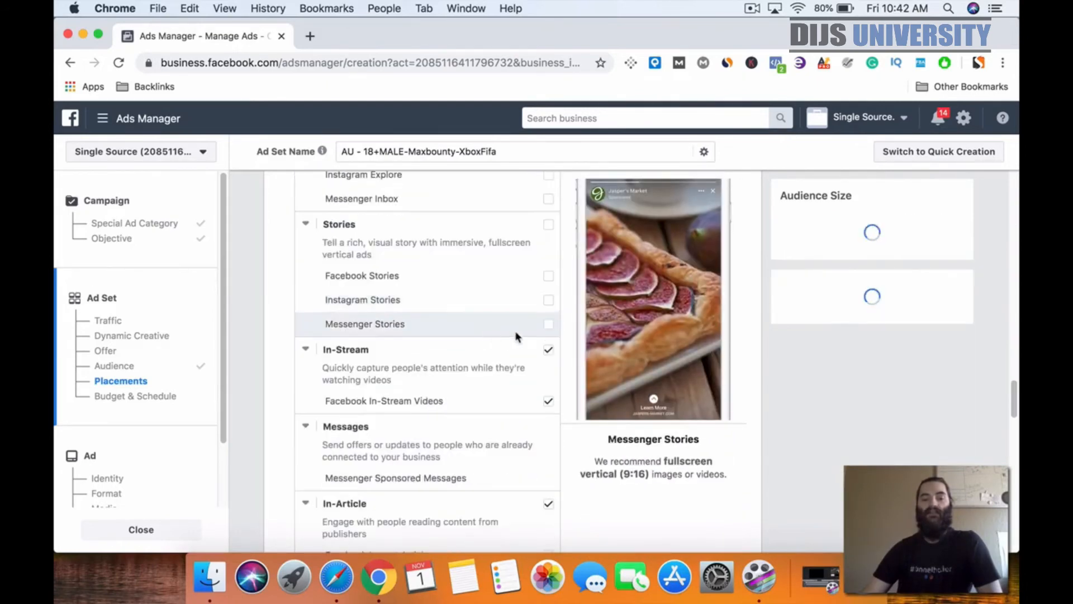
{"action": "left_click", "coordinate": [548, 351]}
{"action": "scroll", "coordinate": [547, 346], "scroll_direction": "down", "scroll_amount": 3}
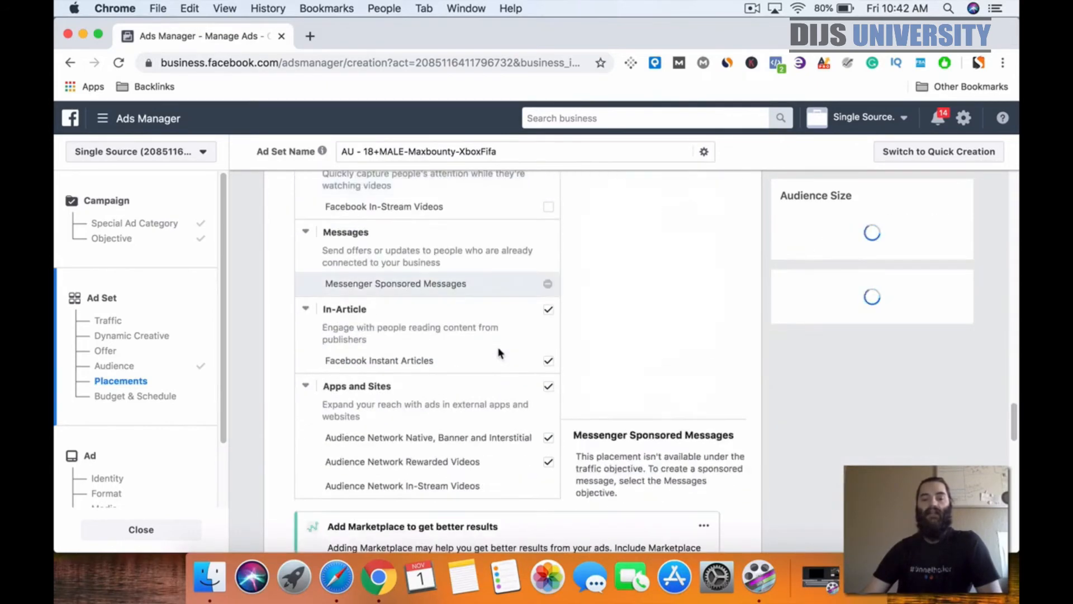
{"action": "left_click", "coordinate": [548, 309]}
{"action": "scroll", "coordinate": [542, 321], "scroll_direction": "down", "scroll_amount": 2}
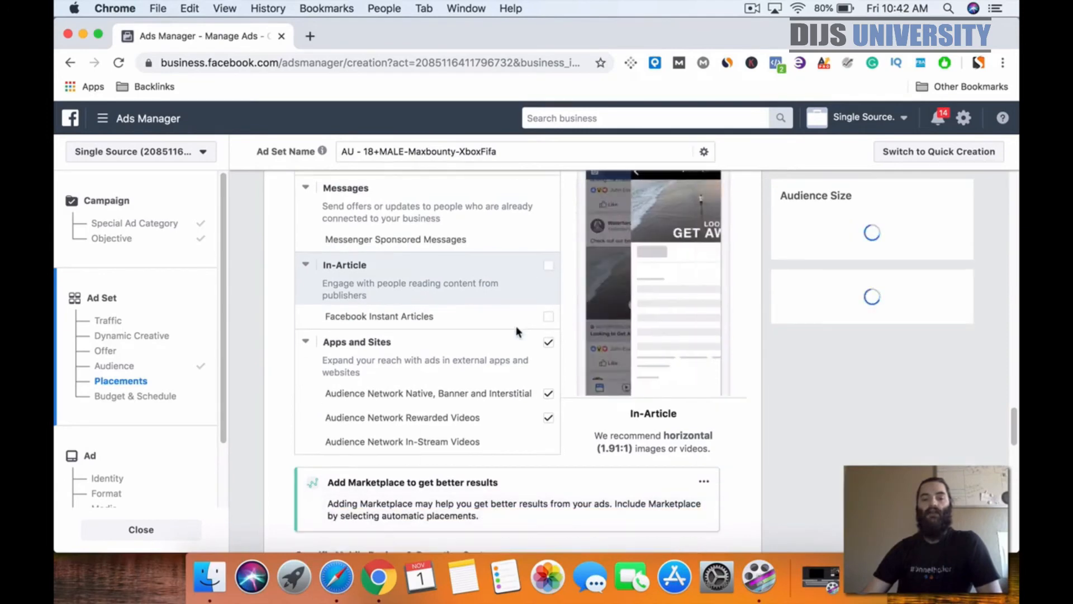
{"action": "left_click", "coordinate": [547, 343]}
{"action": "scroll", "coordinate": [492, 331], "scroll_direction": "up", "scroll_amount": 2}
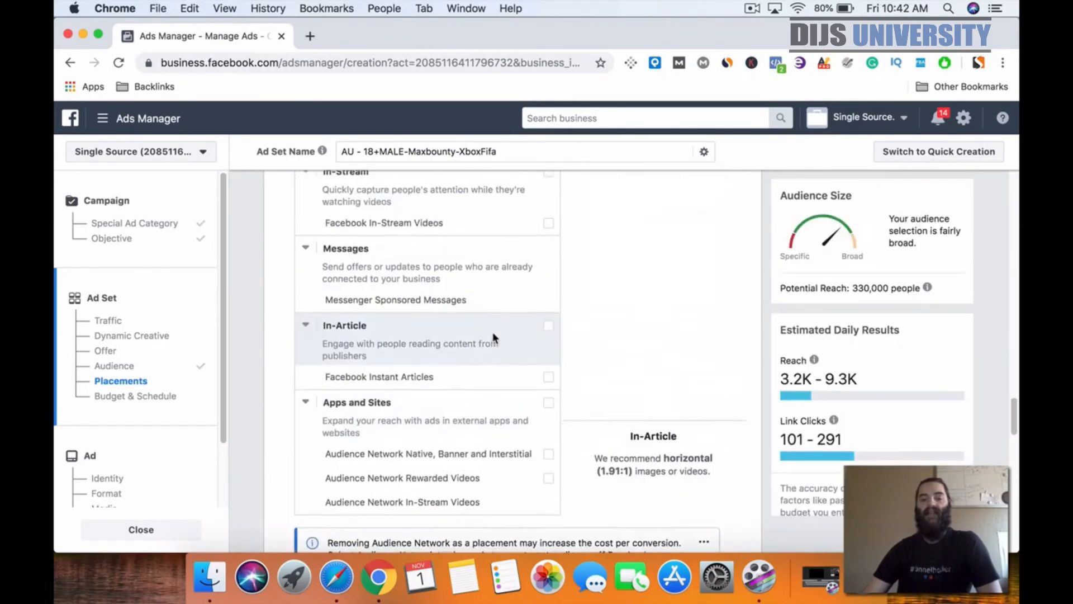
Review the remaining placements and set the ad set's optimization for ad delivery to Landing Page Views
{"action": "scroll", "coordinate": [492, 330], "scroll_direction": "up", "scroll_amount": 5}
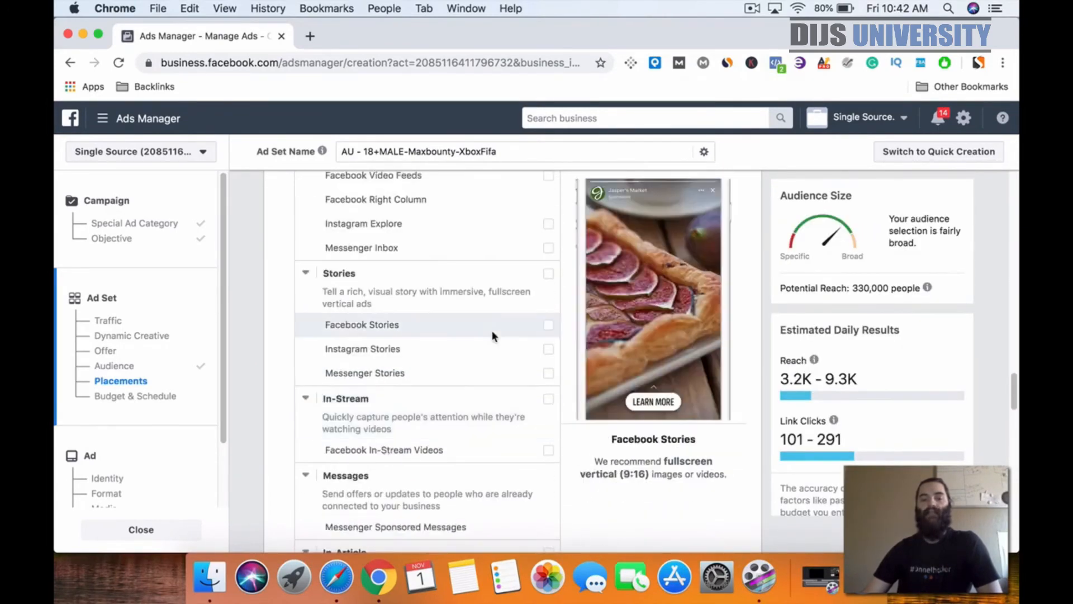
{"action": "scroll", "coordinate": [491, 331], "scroll_direction": "up", "scroll_amount": 4}
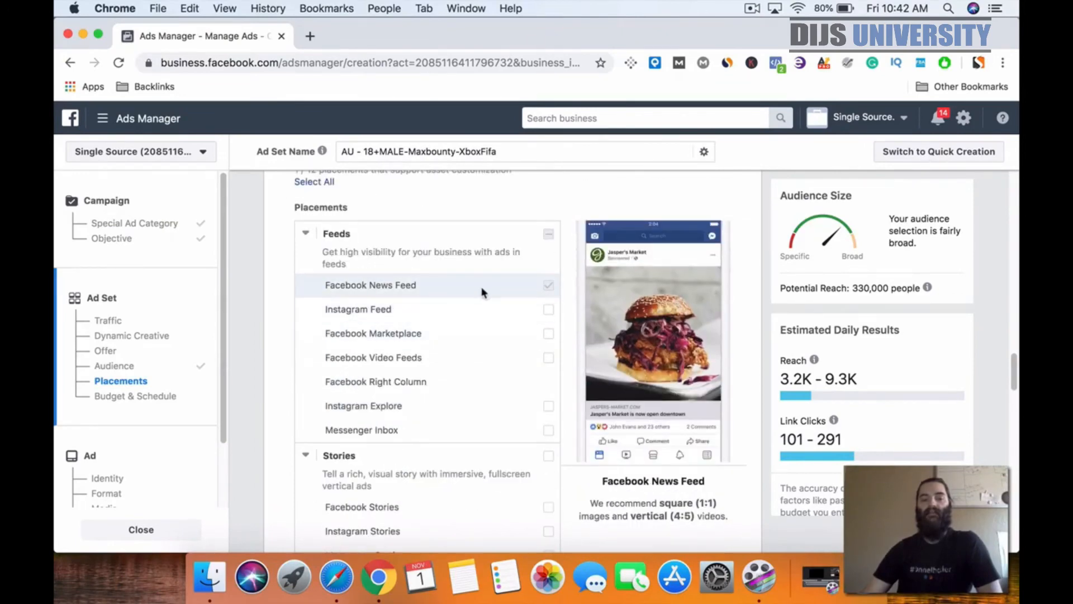
{"action": "scroll", "coordinate": [626, 284], "scroll_direction": "down", "scroll_amount": 1}
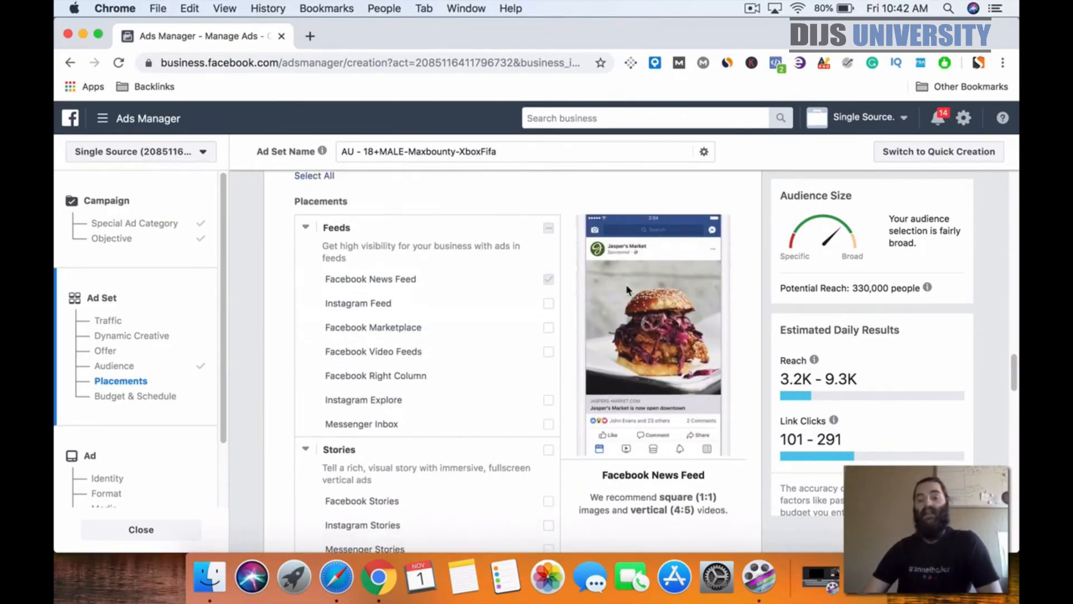
{"action": "scroll", "coordinate": [627, 290], "scroll_direction": "down", "scroll_amount": 10}
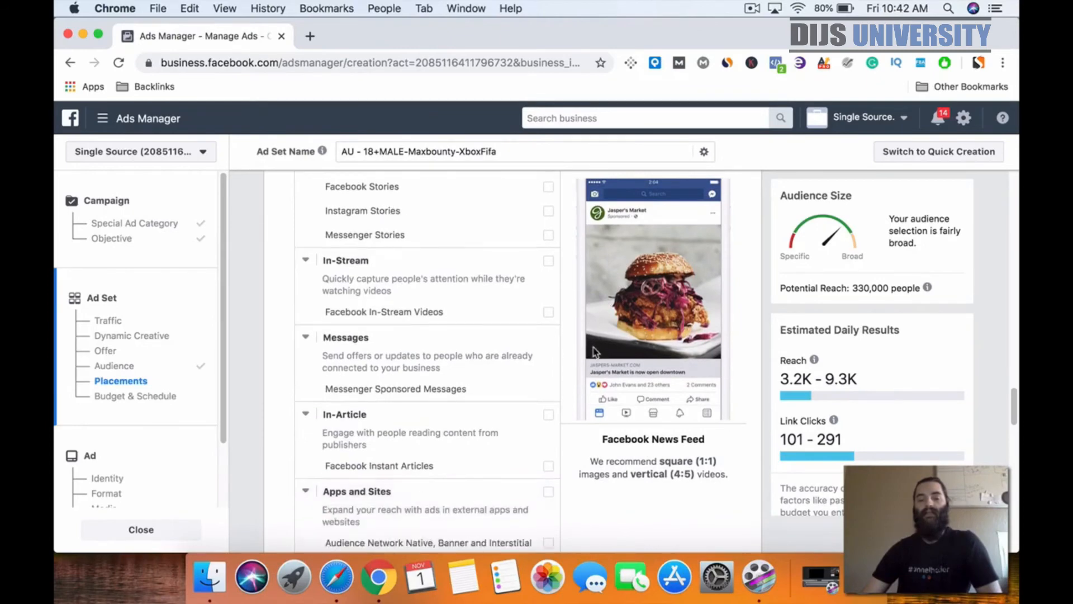
{"action": "scroll", "coordinate": [586, 357], "scroll_direction": "down", "scroll_amount": 8}
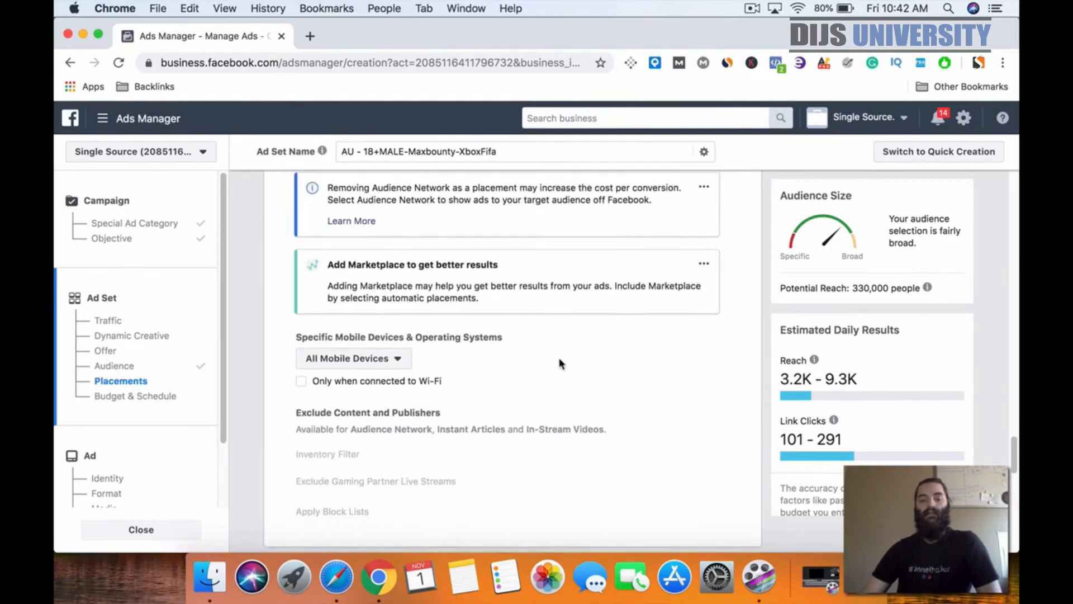
{"action": "scroll", "coordinate": [562, 357], "scroll_direction": "down", "scroll_amount": 10}
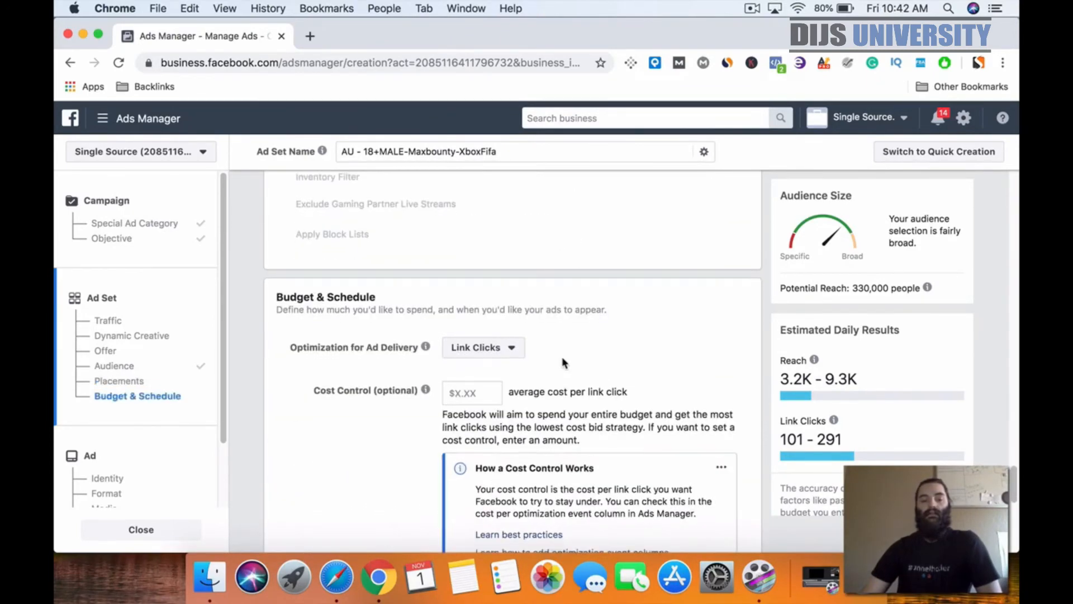
{"action": "left_click", "coordinate": [510, 342]}
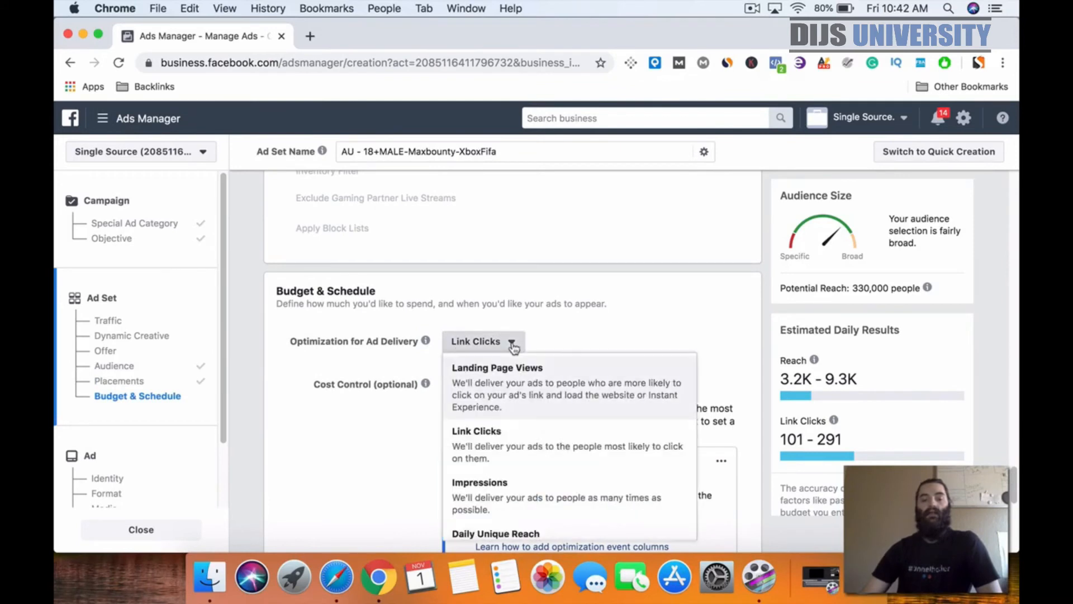
{"action": "left_click", "coordinate": [501, 384]}
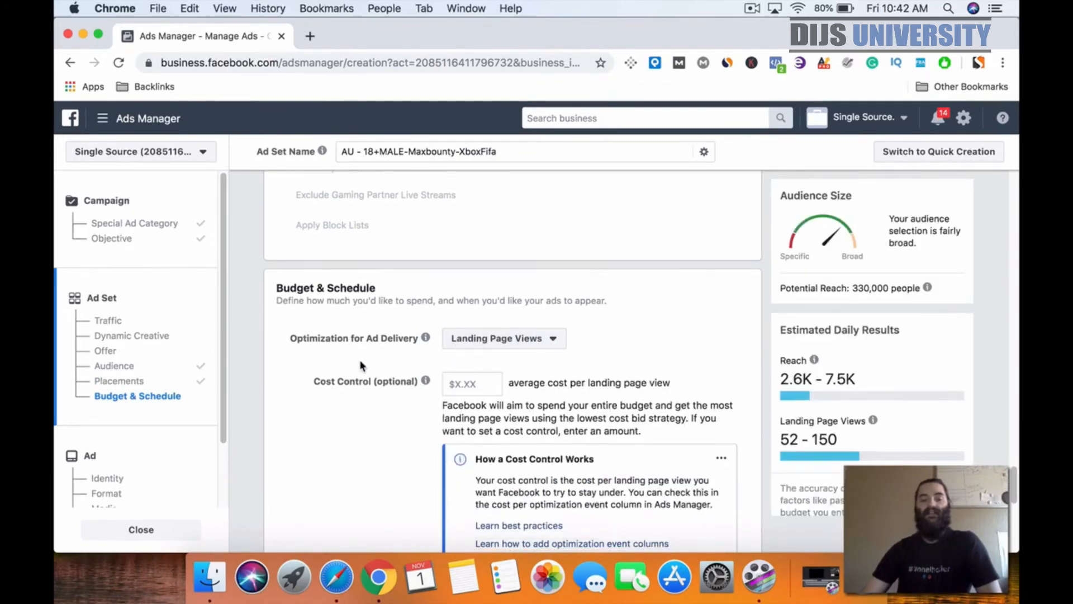
Set the ad set's daily budget to $9.00 in Chrome, checking the Xbox page, MaxBounty offer and ClickFunnels funnel in Safari before entering it
{"action": "scroll", "coordinate": [362, 369], "scroll_direction": "down", "scroll_amount": 2}
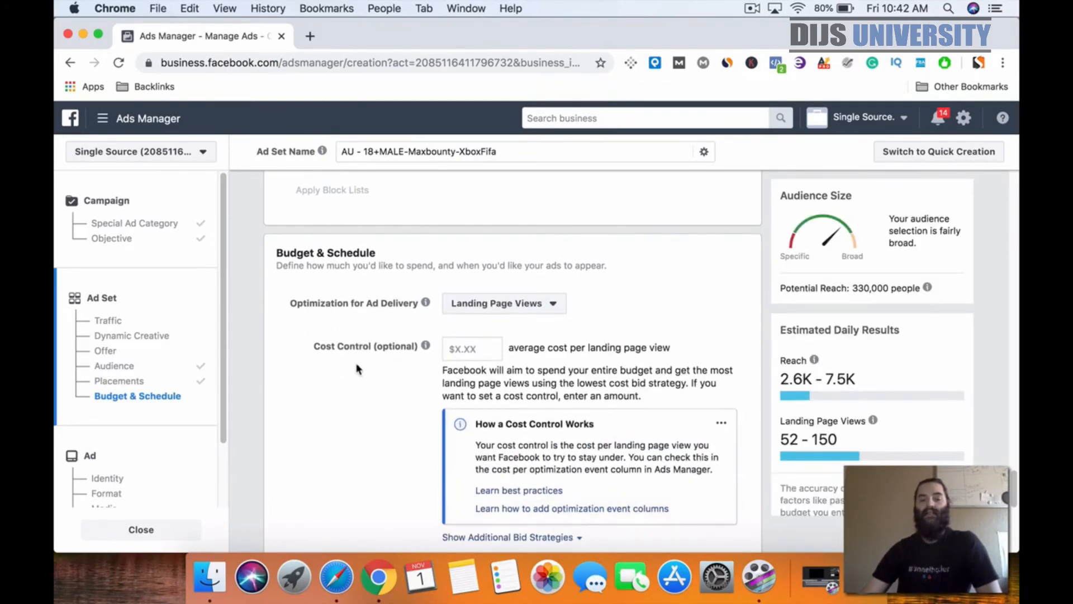
{"action": "scroll", "coordinate": [358, 369], "scroll_direction": "down", "scroll_amount": 5}
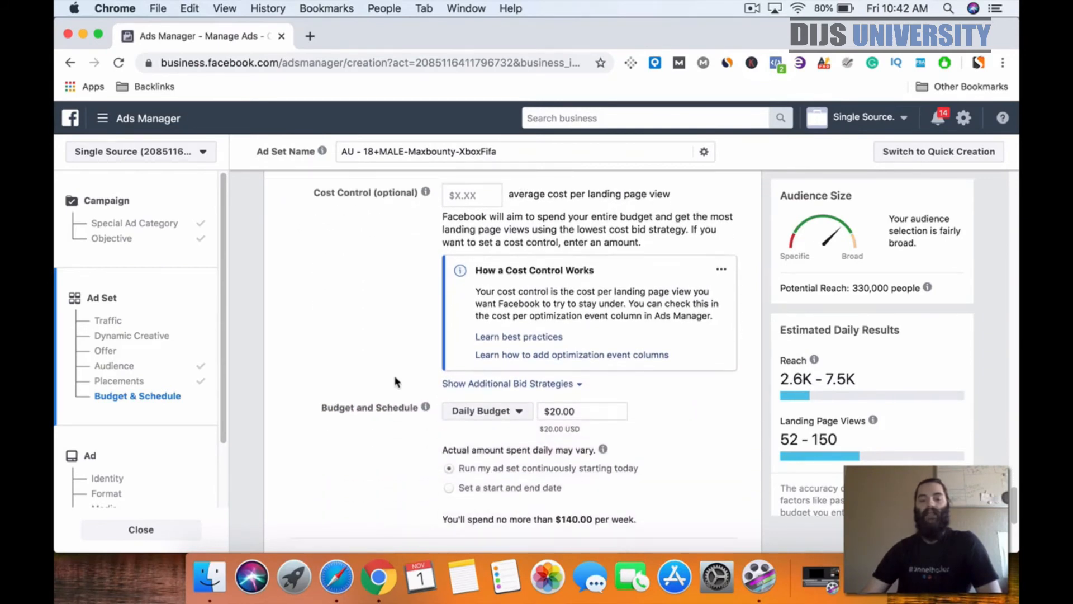
{"action": "left_click_drag", "start_coordinate": [580, 411], "coordinate": [540, 415]}
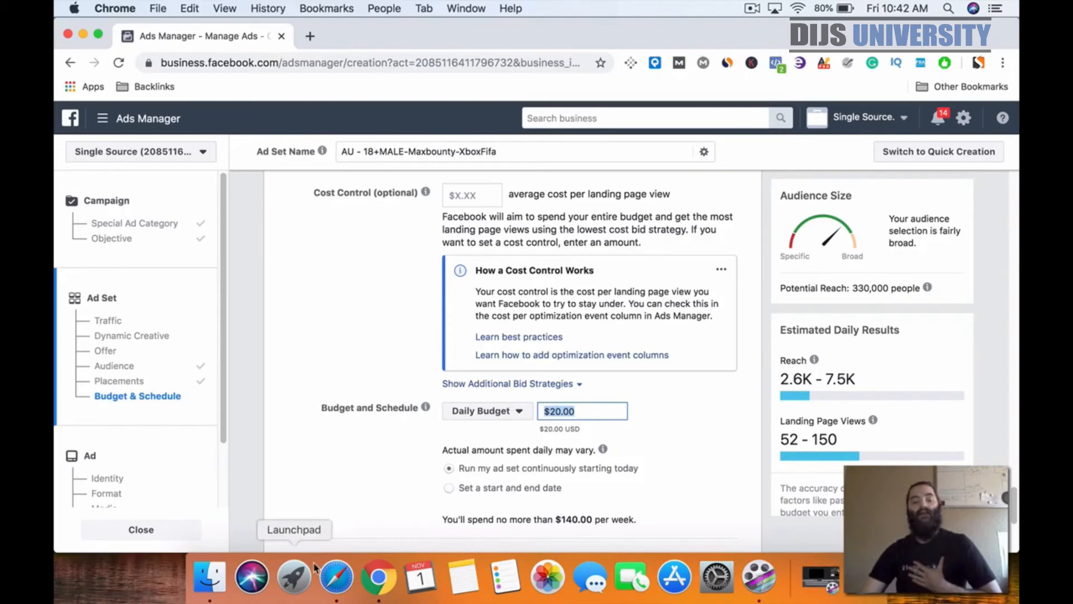
{"action": "left_click", "coordinate": [337, 575]}
{"action": "left_click", "coordinate": [195, 55]}
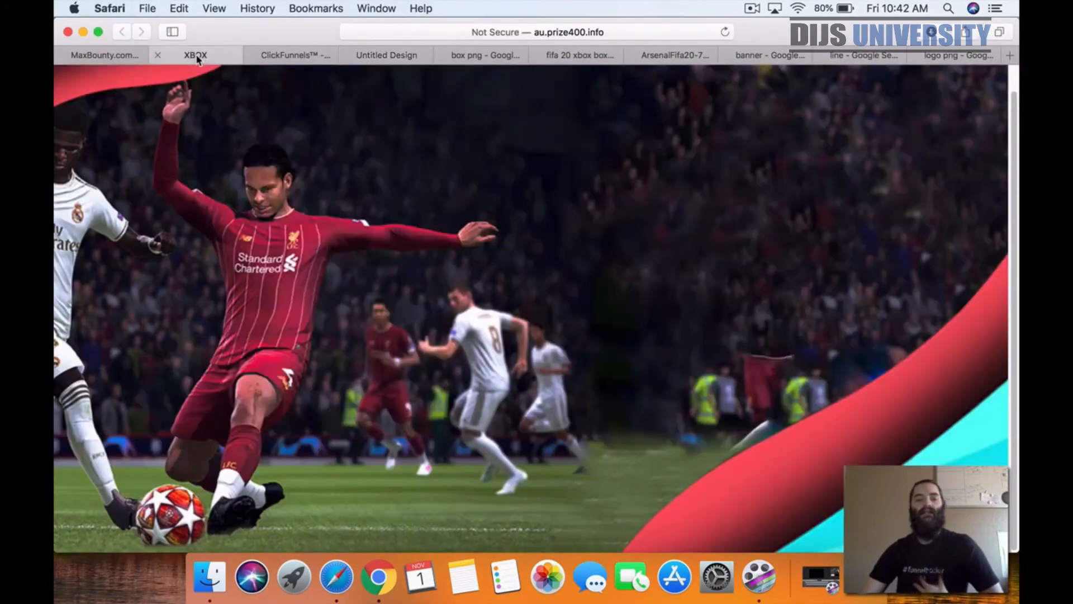
{"action": "left_click", "coordinate": [103, 55]}
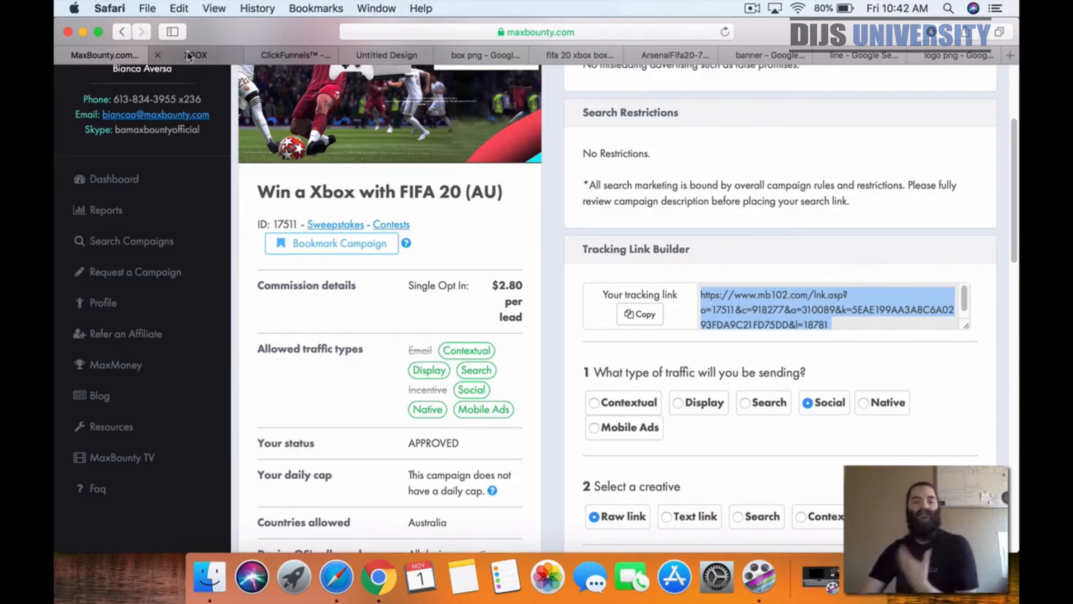
{"action": "left_click", "coordinate": [285, 54]}
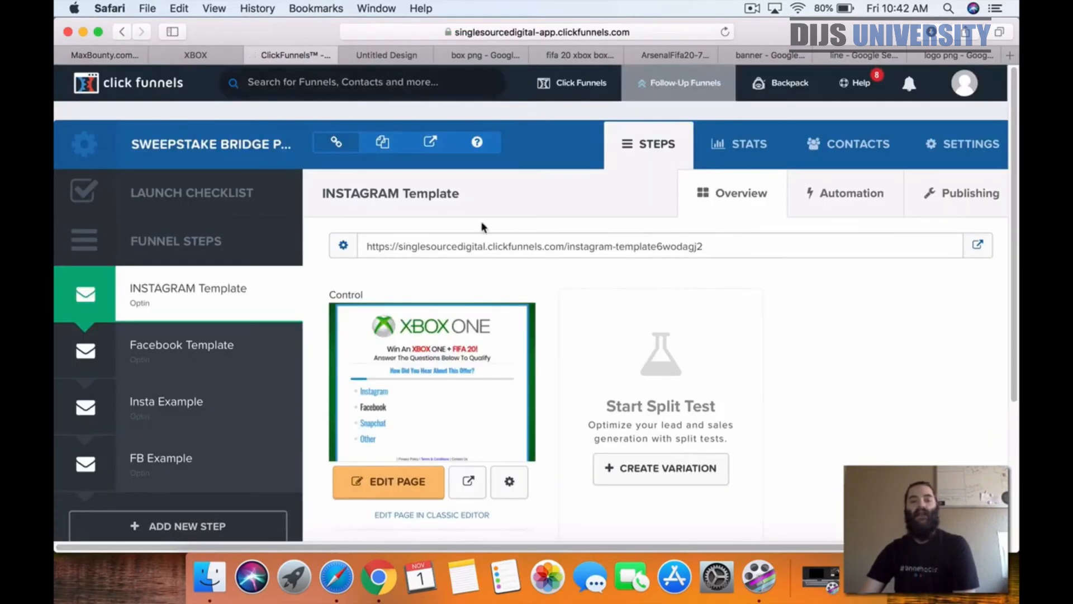
{"action": "left_click", "coordinate": [371, 579]}
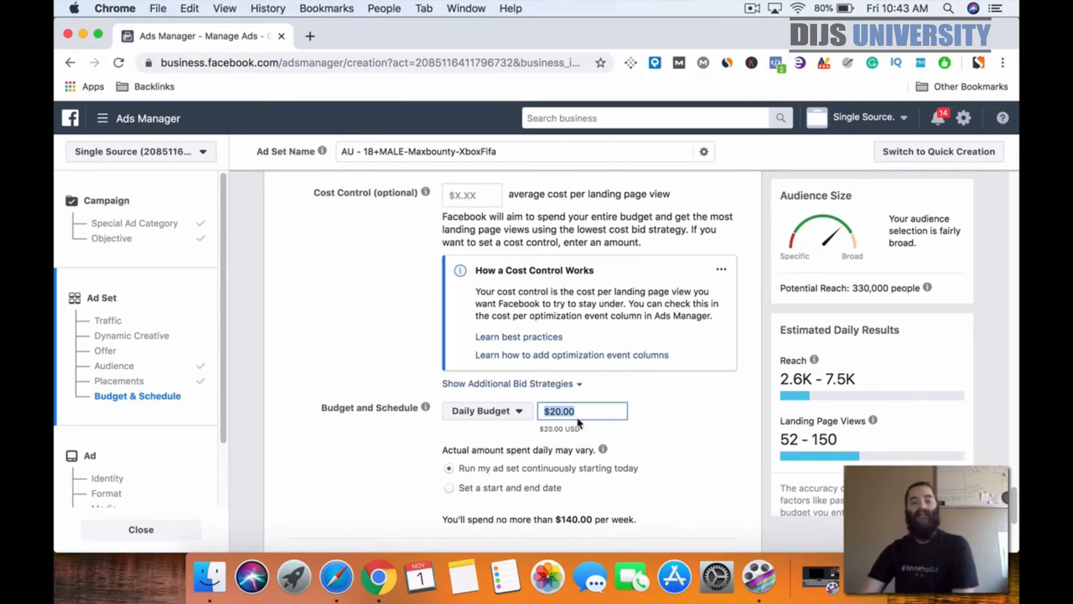
{"action": "type", "text": "9."}
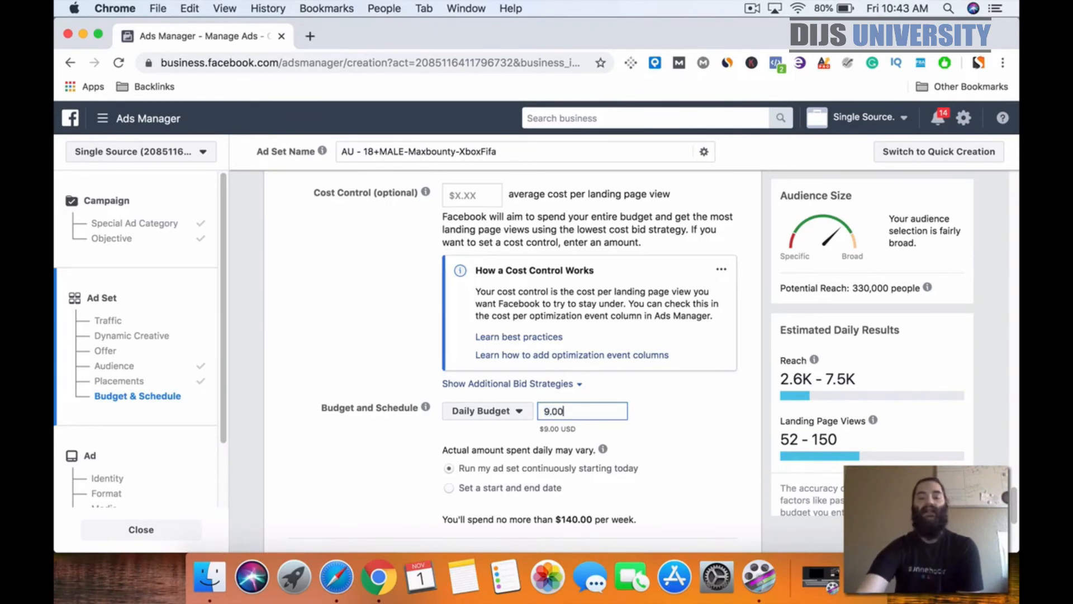
{"action": "left_click", "coordinate": [328, 407]}
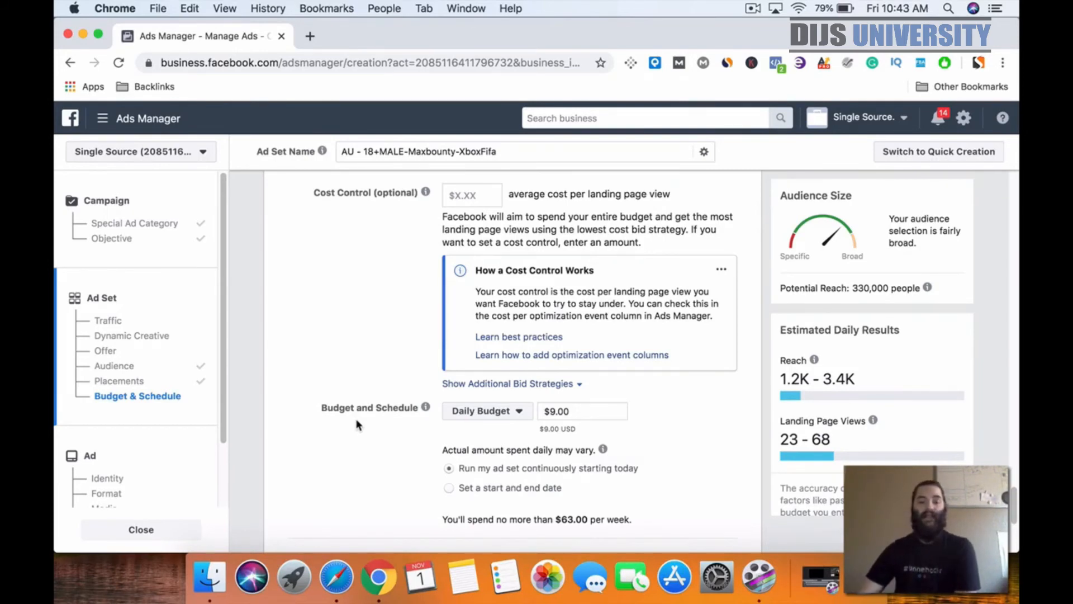
Examine the ad set's schedule, ad scheduling, charging basis and cost control settings
{"action": "scroll", "coordinate": [361, 423], "scroll_direction": "down", "scroll_amount": 1}
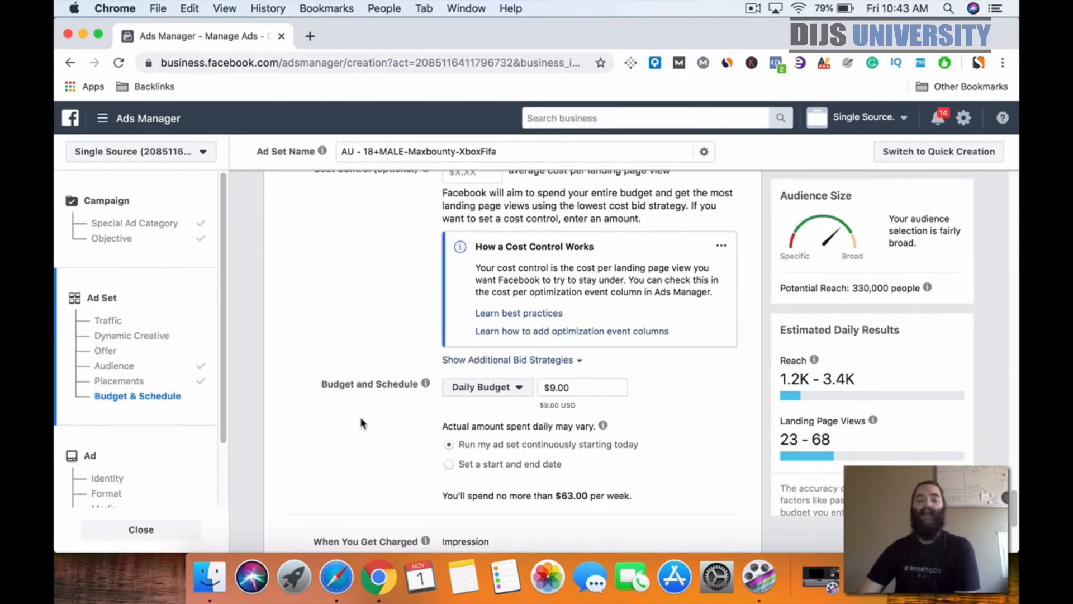
{"action": "scroll", "coordinate": [361, 423], "scroll_direction": "down", "scroll_amount": 5}
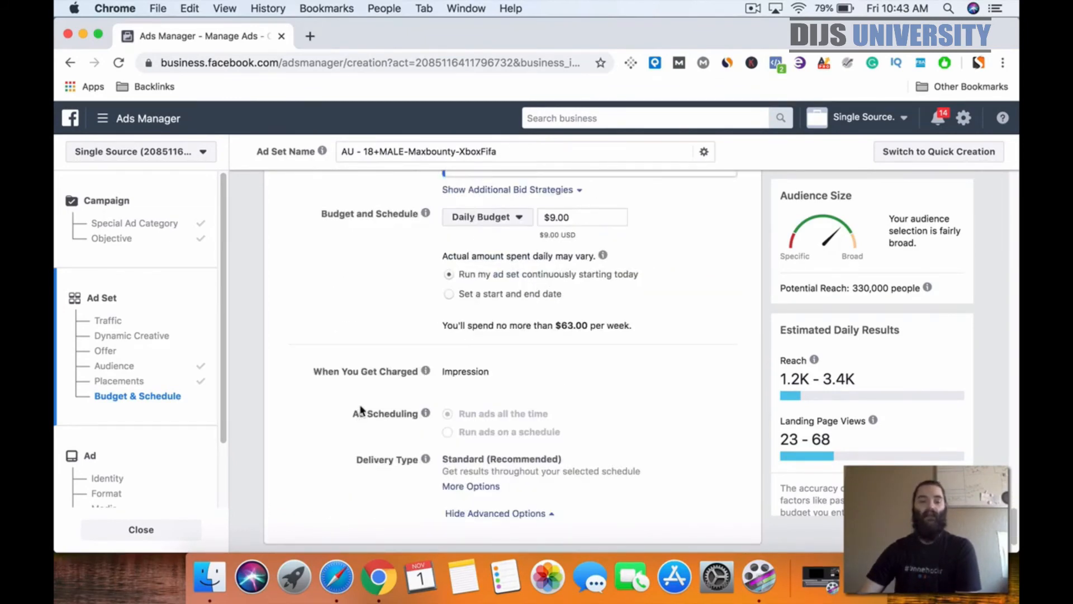
{"action": "scroll", "coordinate": [356, 409], "scroll_direction": "down", "scroll_amount": 1}
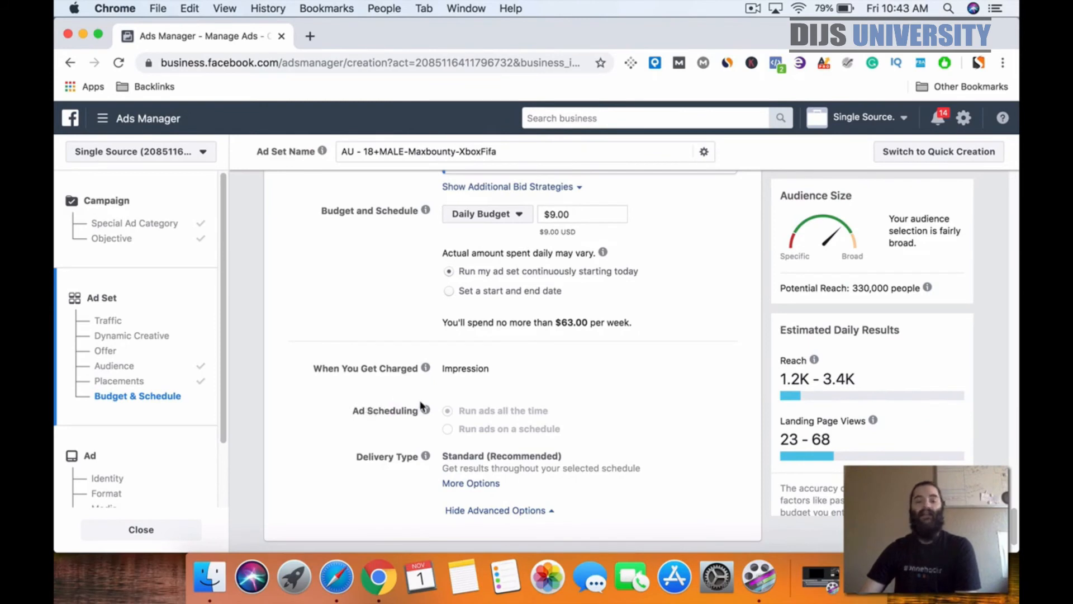
{"action": "mouse_move", "coordinate": [425, 409]}
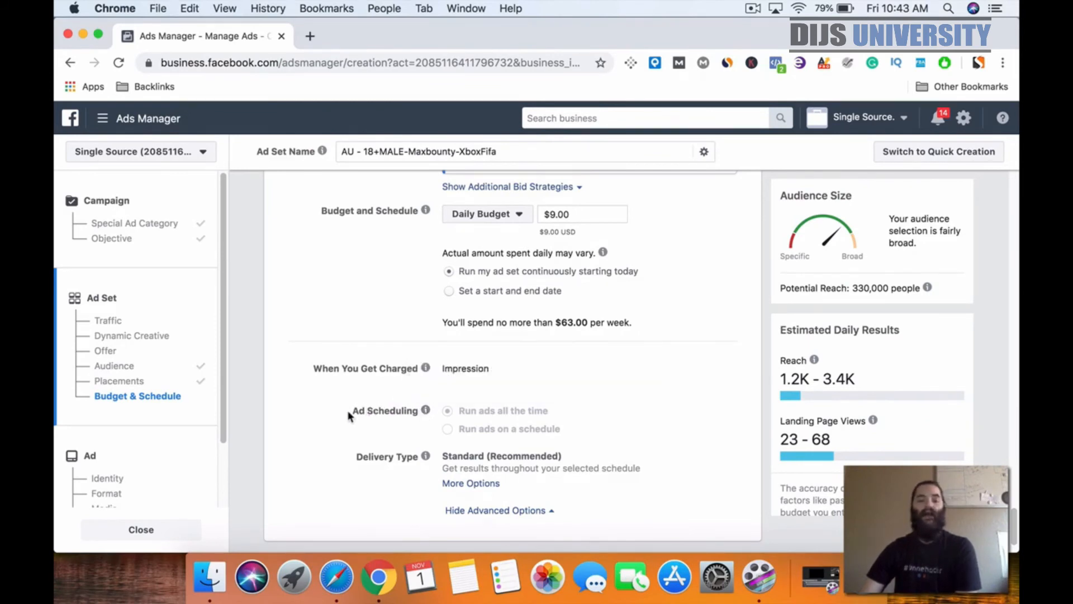
{"action": "left_click_drag", "start_coordinate": [349, 411], "coordinate": [426, 415]}
{"action": "scroll", "coordinate": [358, 424], "scroll_direction": "down", "scroll_amount": 1}
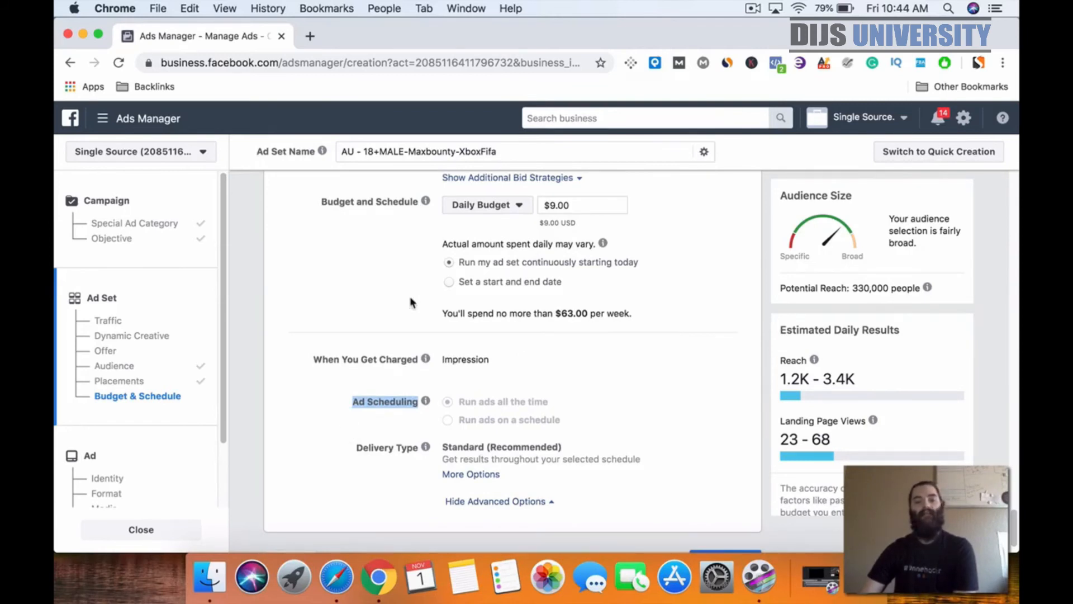
{"action": "mouse_move", "coordinate": [427, 360]}
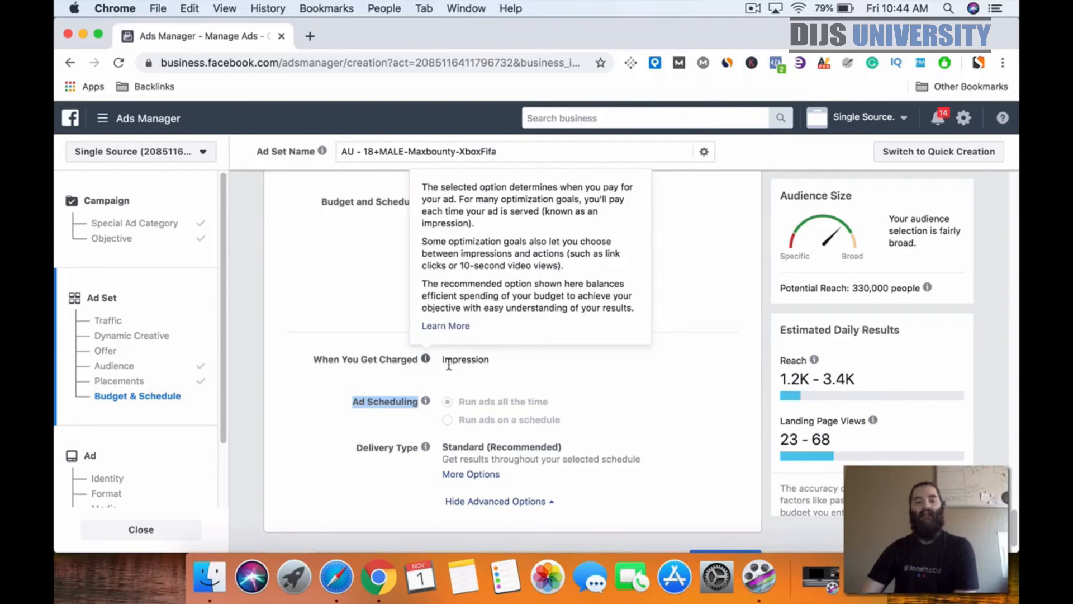
{"action": "left_click_drag", "start_coordinate": [490, 360], "coordinate": [448, 356]}
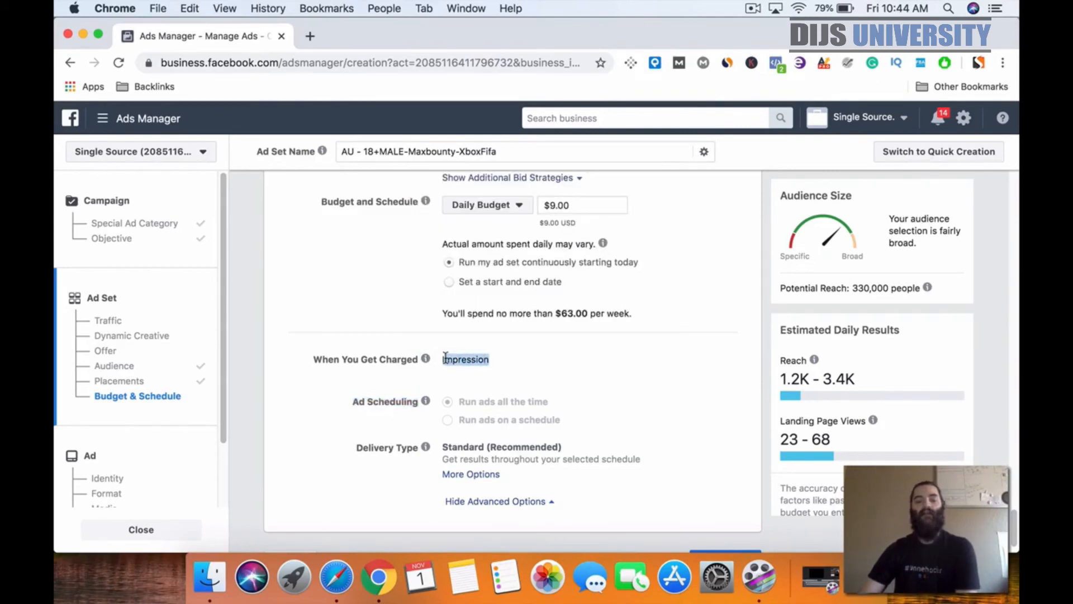
{"action": "scroll", "coordinate": [388, 313], "scroll_direction": "up", "scroll_amount": 5}
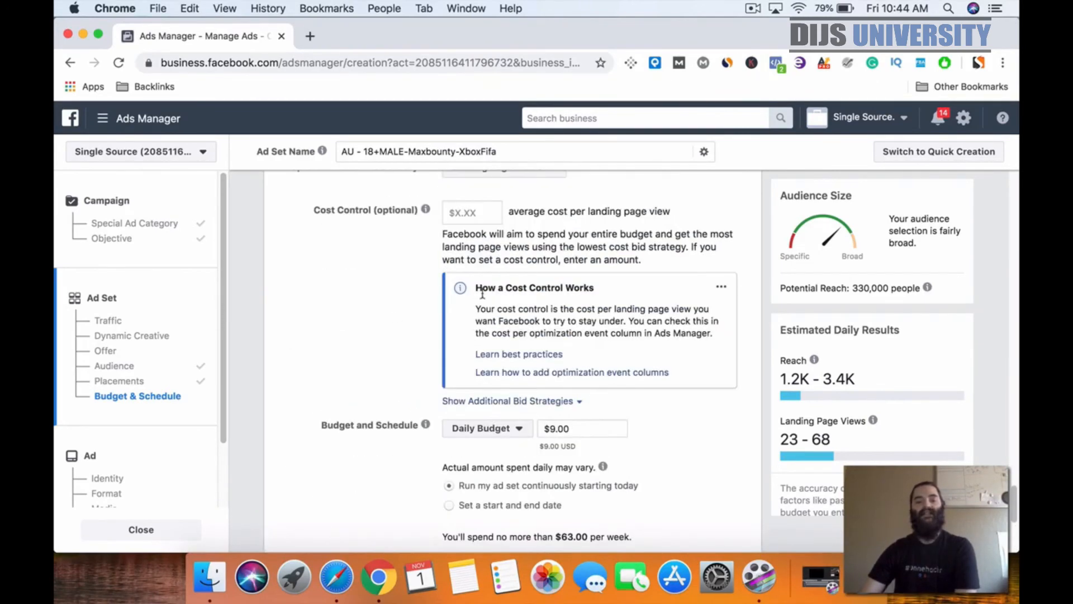
{"action": "scroll", "coordinate": [371, 360], "scroll_direction": "down", "scroll_amount": 5}
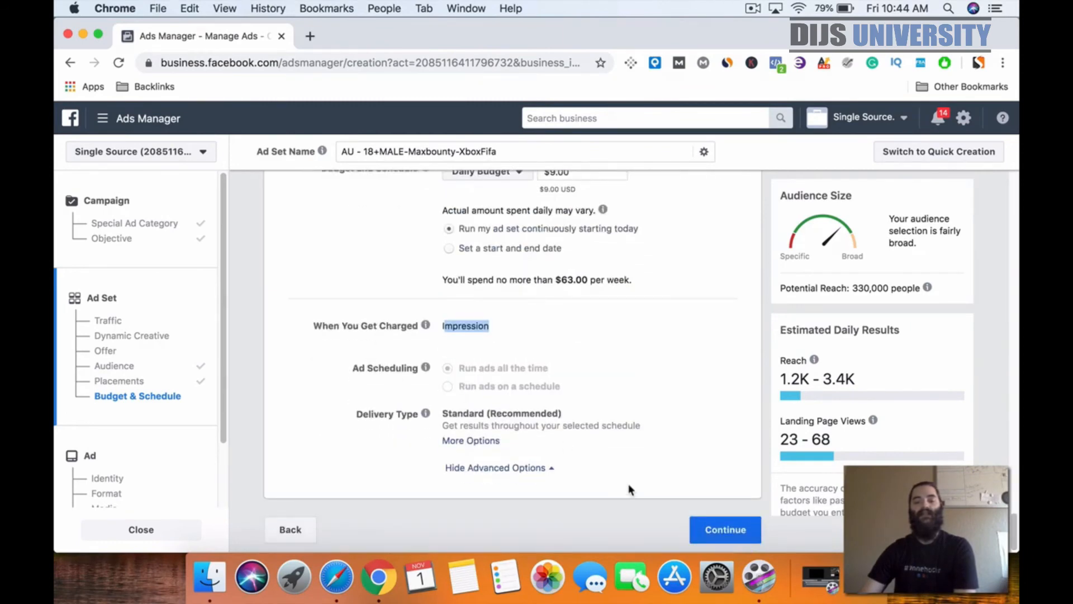
Continue to the ad level and open the image selection for the single image ad's media
{"action": "left_click", "coordinate": [720, 528]}
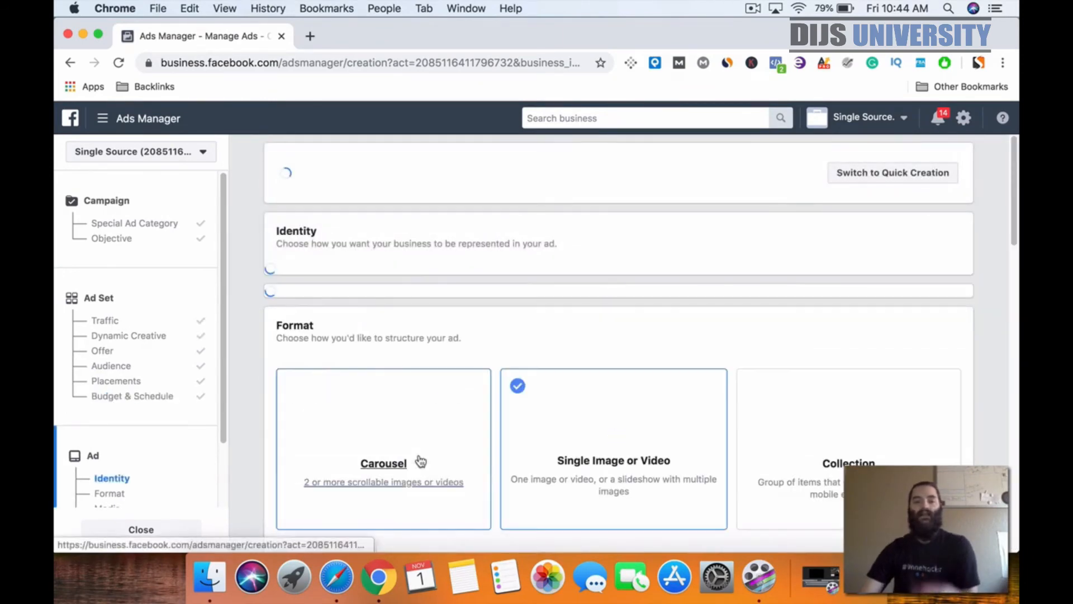
{"action": "scroll", "coordinate": [527, 301], "scroll_direction": "down", "scroll_amount": 5}
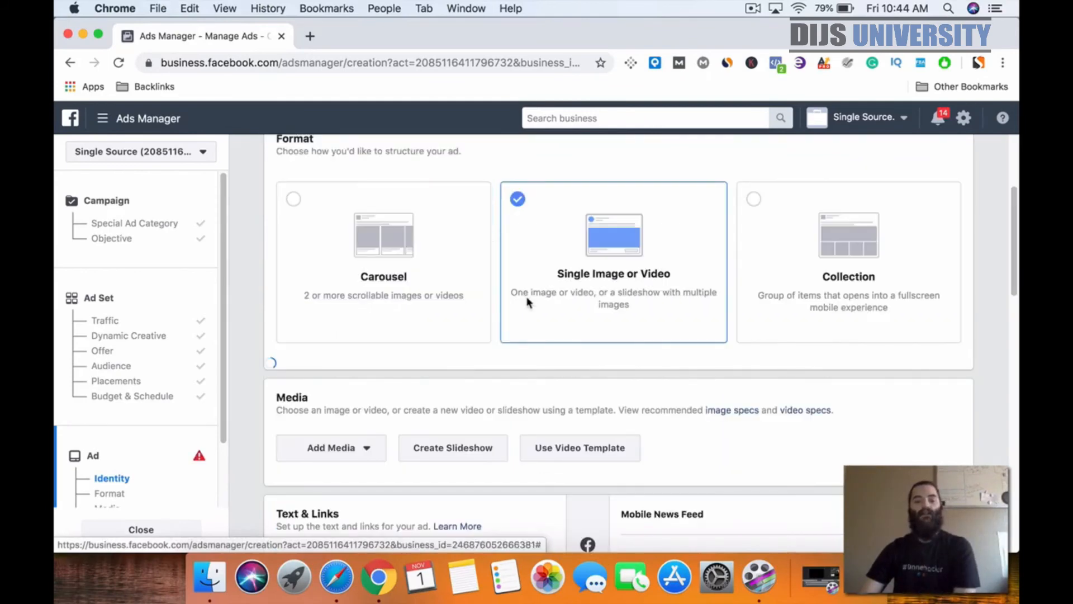
{"action": "scroll", "coordinate": [478, 424], "scroll_direction": "down", "scroll_amount": 6}
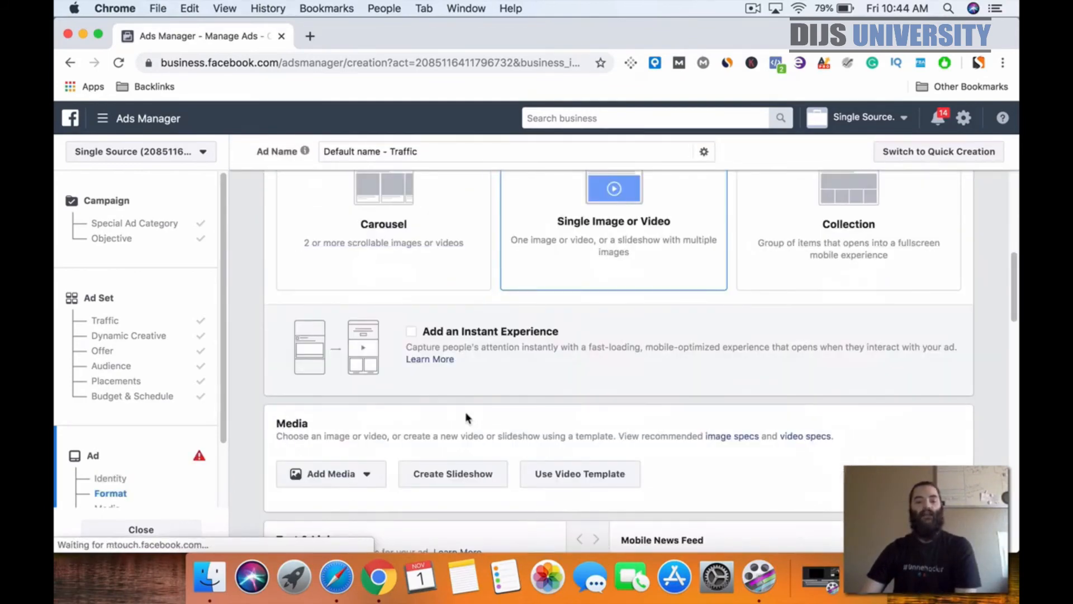
{"action": "left_click", "coordinate": [334, 475]}
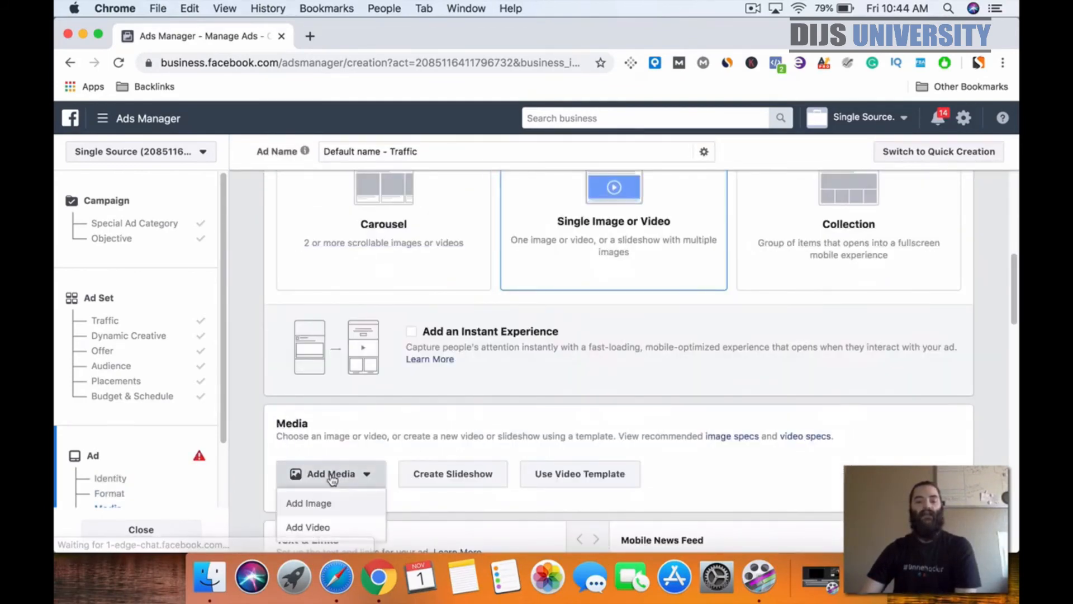
{"action": "left_click", "coordinate": [317, 505]}
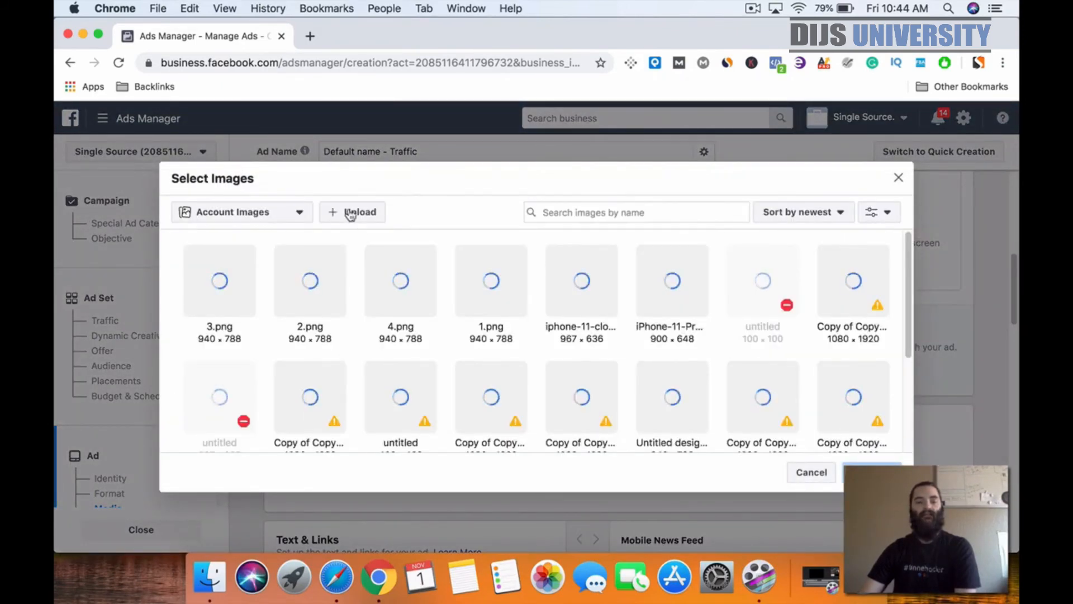
Upload images 1.png to 5.png from the Untitled design-2 folder in Downloads as the ad's media
{"action": "left_click", "coordinate": [350, 214]}
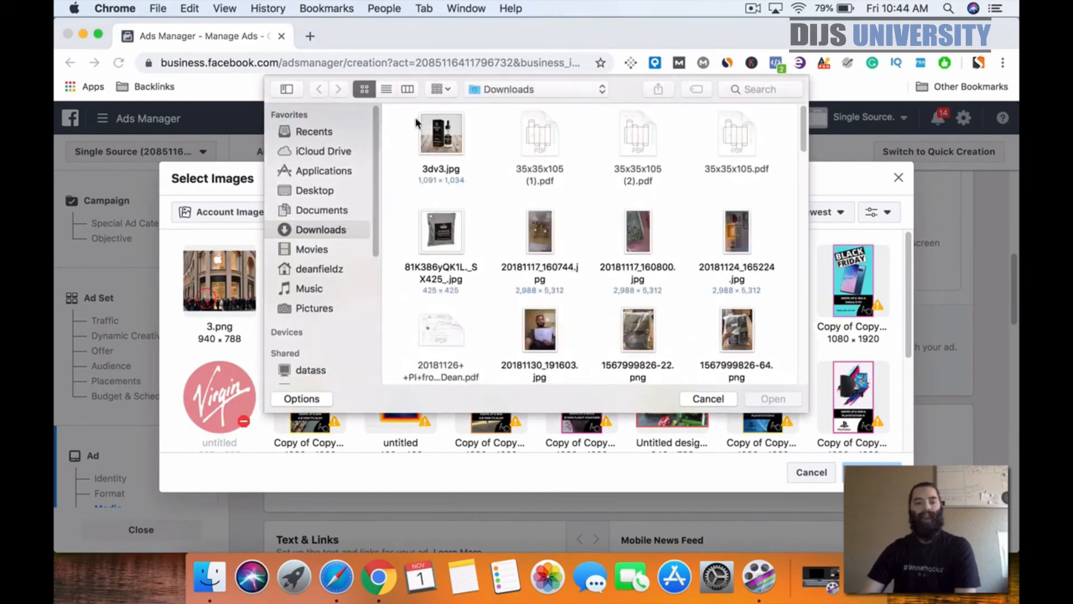
{"action": "left_click", "coordinate": [323, 134]}
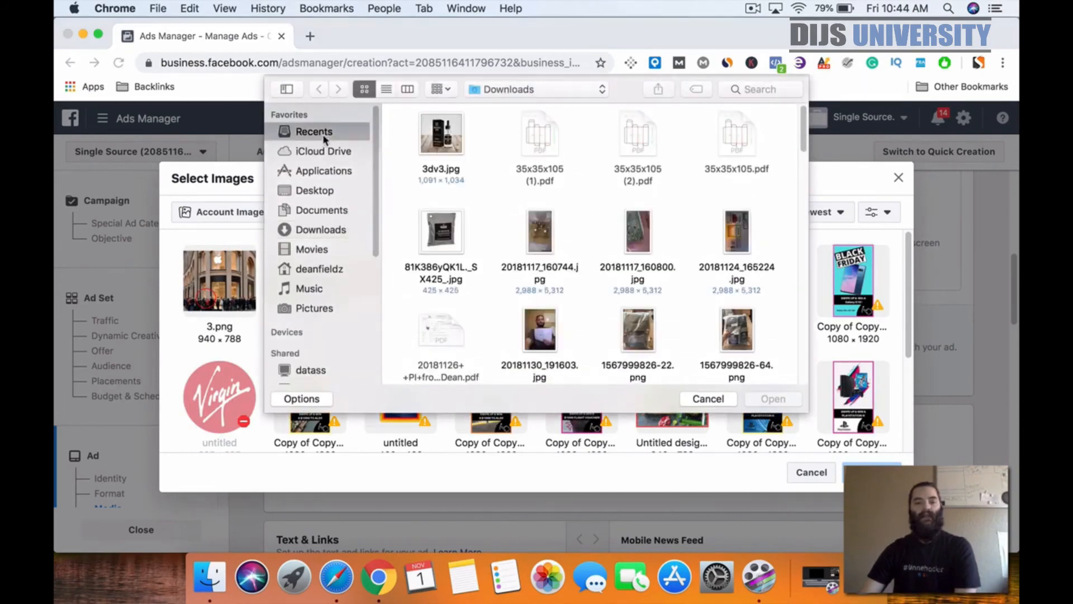
{"action": "left_click", "coordinate": [321, 230]}
{"action": "scroll", "coordinate": [462, 196], "scroll_direction": "down", "scroll_amount": 1}
{"action": "scroll", "coordinate": [464, 198], "scroll_direction": "down", "scroll_amount": 10}
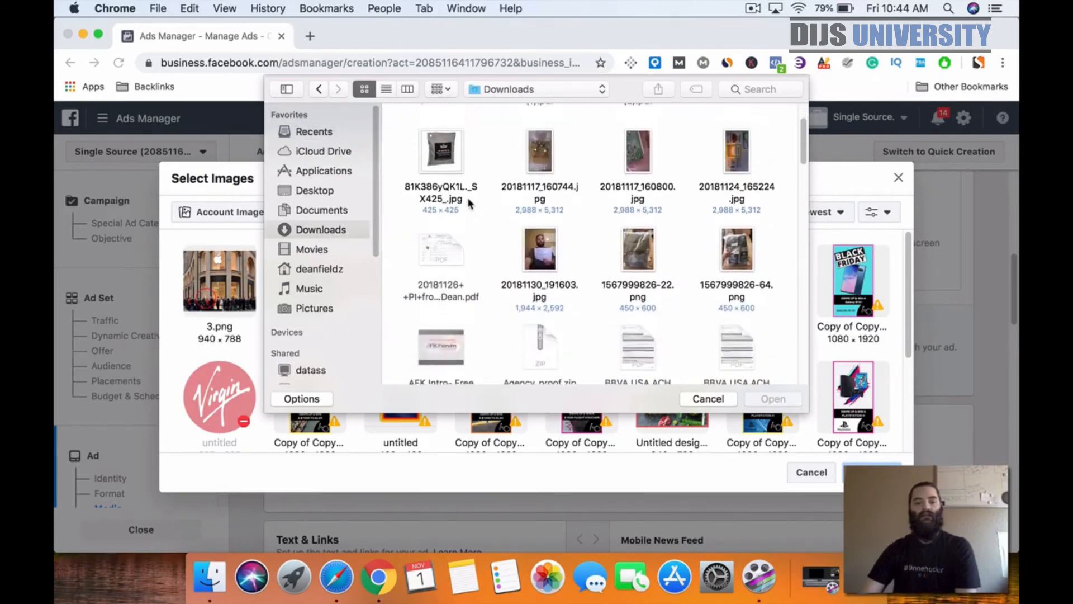
{"action": "scroll", "coordinate": [468, 205], "scroll_direction": "down", "scroll_amount": 10}
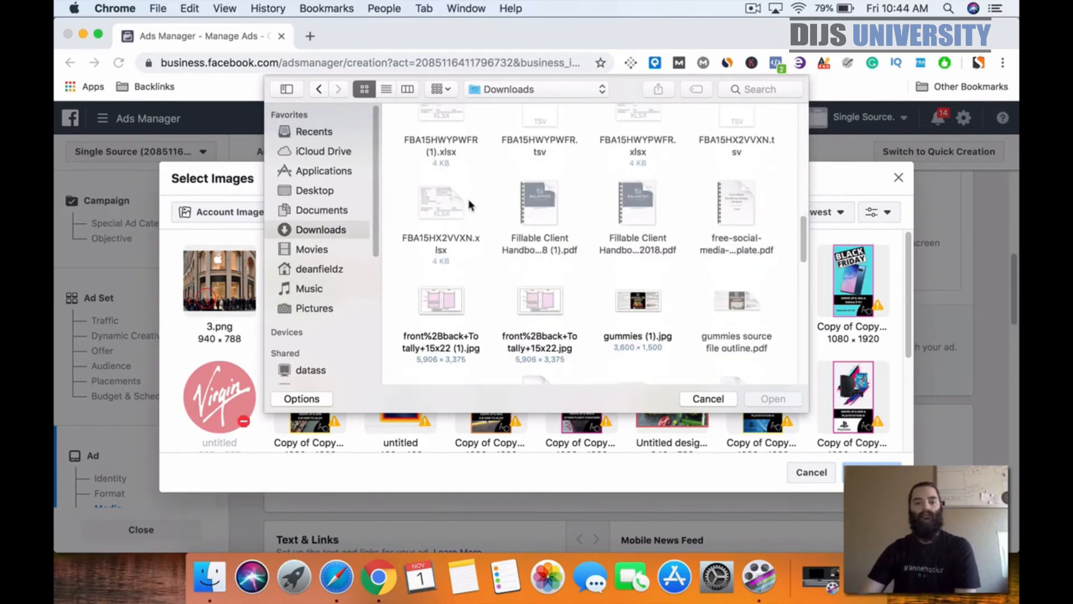
{"action": "scroll", "coordinate": [468, 205], "scroll_direction": "down", "scroll_amount": 10}
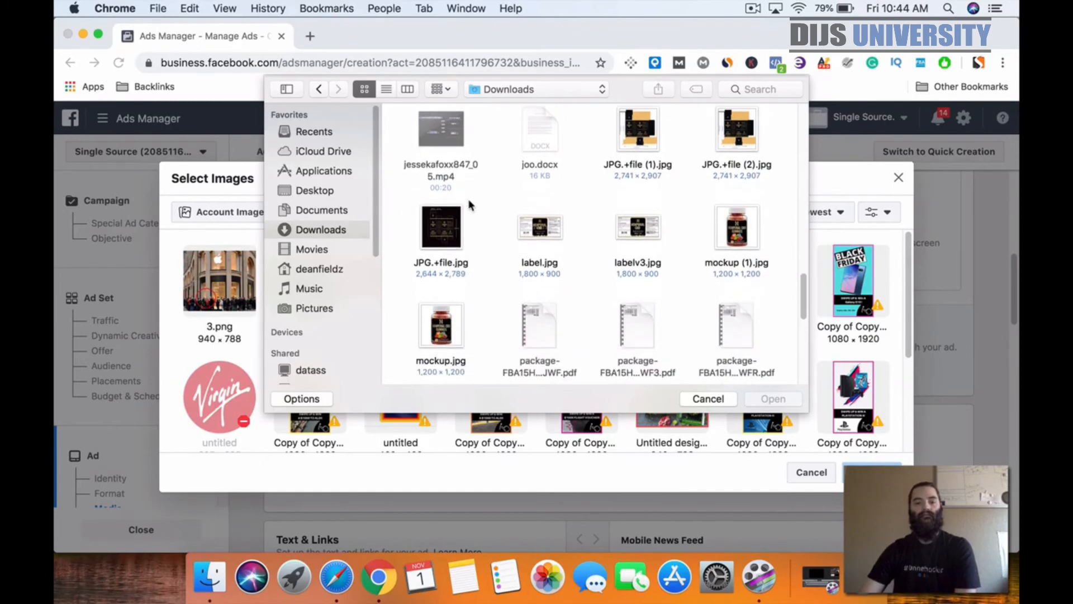
{"action": "scroll", "coordinate": [541, 276], "scroll_direction": "down", "scroll_amount": 3}
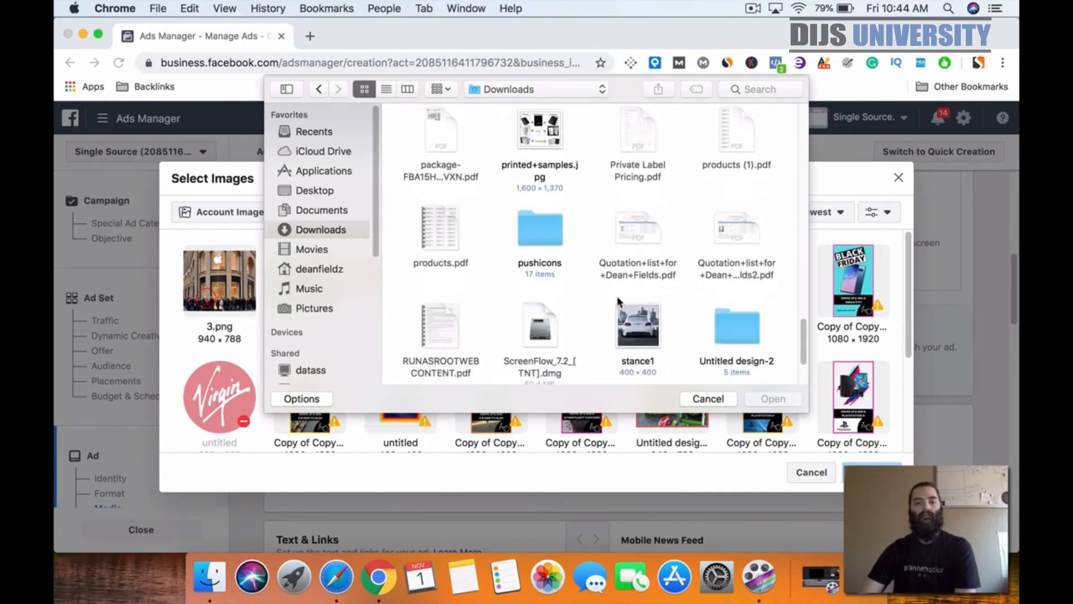
{"action": "double_click", "coordinate": [751, 329]}
{"action": "left_click_drag", "start_coordinate": [452, 226], "coordinate": [822, 120]}
{"action": "left_click_drag", "start_coordinate": [395, 165], "coordinate": [805, 168]}
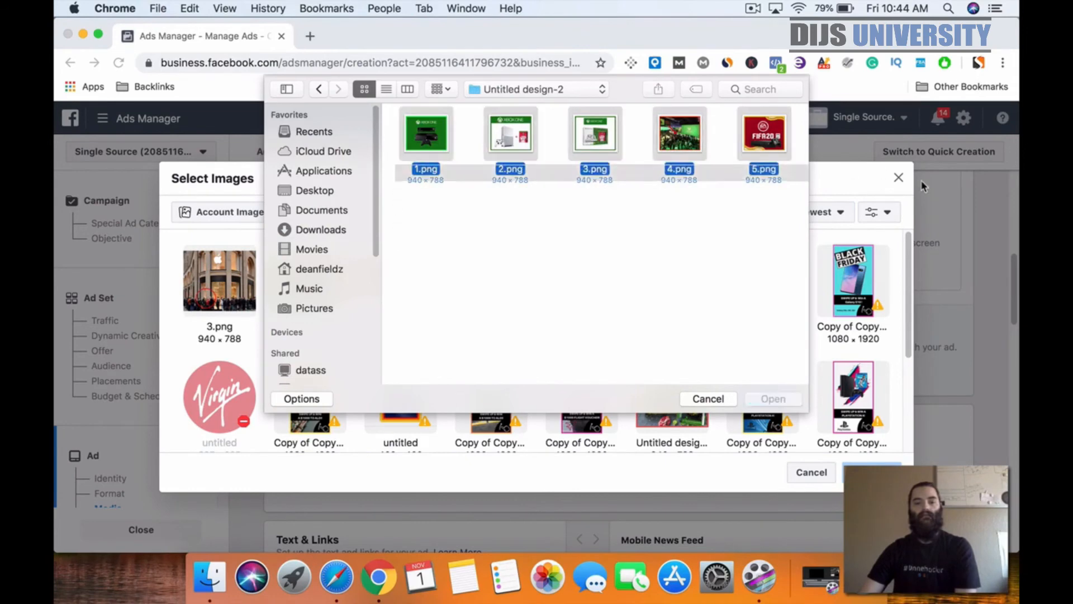
{"action": "left_click", "coordinate": [773, 399]}
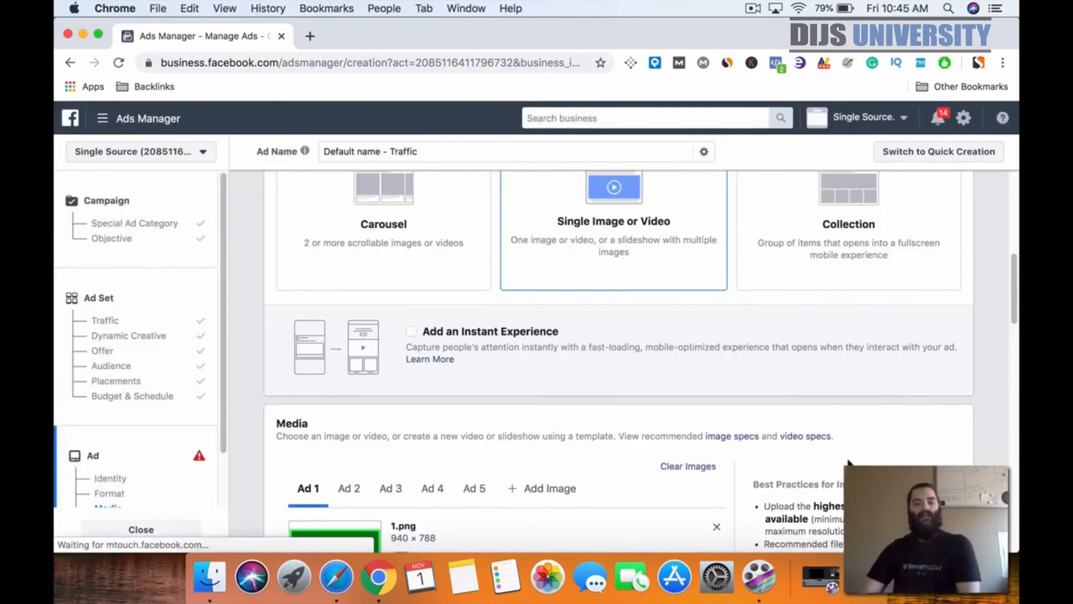
Examine the ad's media and text settings and preview the second and third of the five ads in Mobile News Feed
{"action": "scroll", "coordinate": [685, 387], "scroll_direction": "down", "scroll_amount": 2}
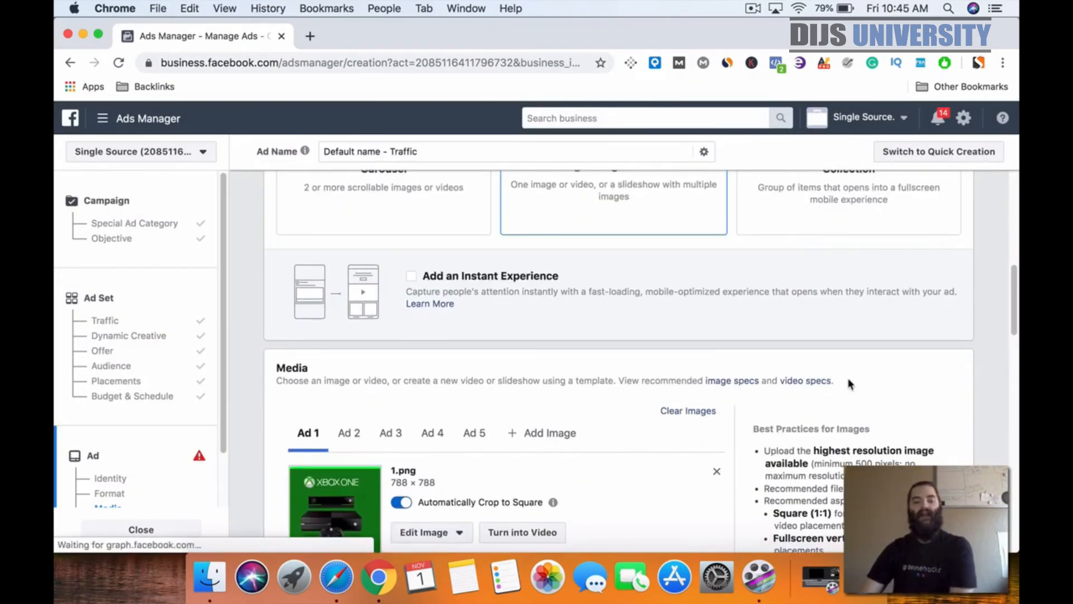
{"action": "scroll", "coordinate": [857, 383], "scroll_direction": "down", "scroll_amount": 2}
{"action": "scroll", "coordinate": [847, 381], "scroll_direction": "down", "scroll_amount": 10}
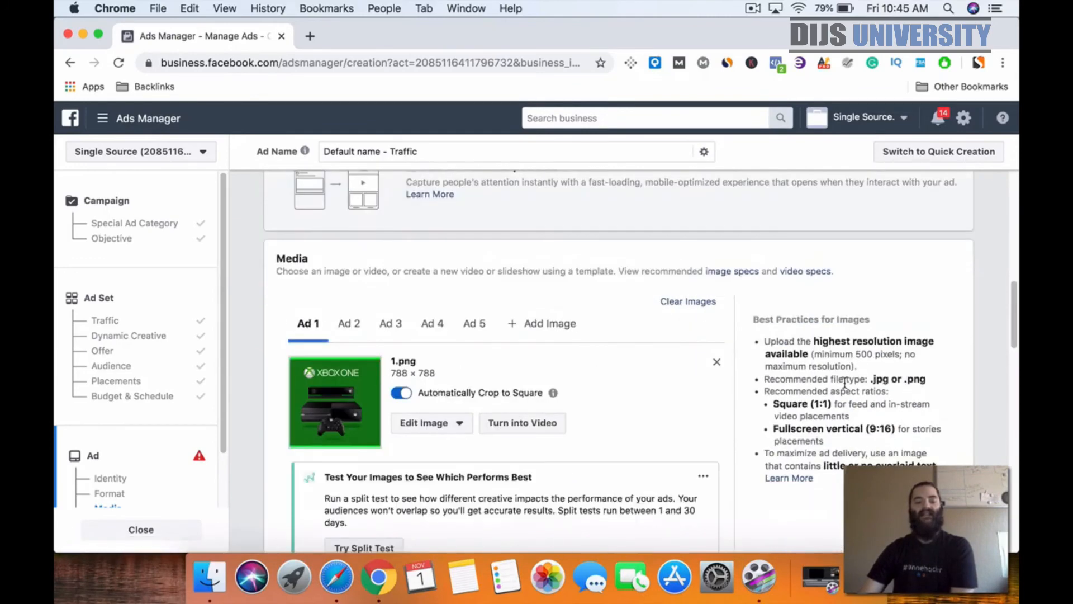
{"action": "scroll", "coordinate": [836, 386], "scroll_direction": "down", "scroll_amount": 5}
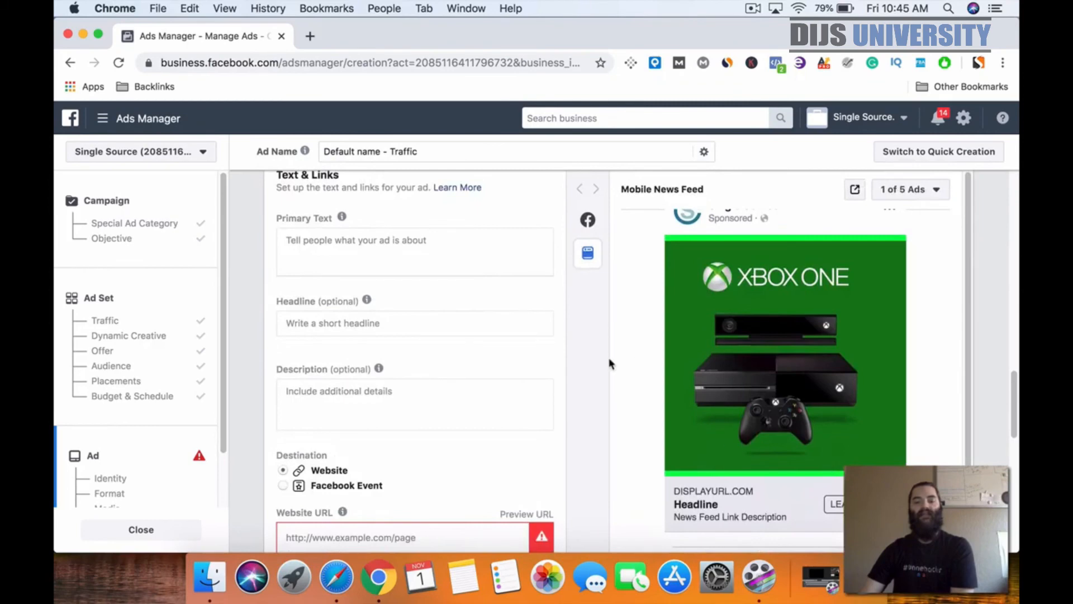
{"action": "scroll", "coordinate": [609, 363], "scroll_direction": "down", "scroll_amount": 10}
{"action": "scroll", "coordinate": [648, 380], "scroll_direction": "up", "scroll_amount": 7}
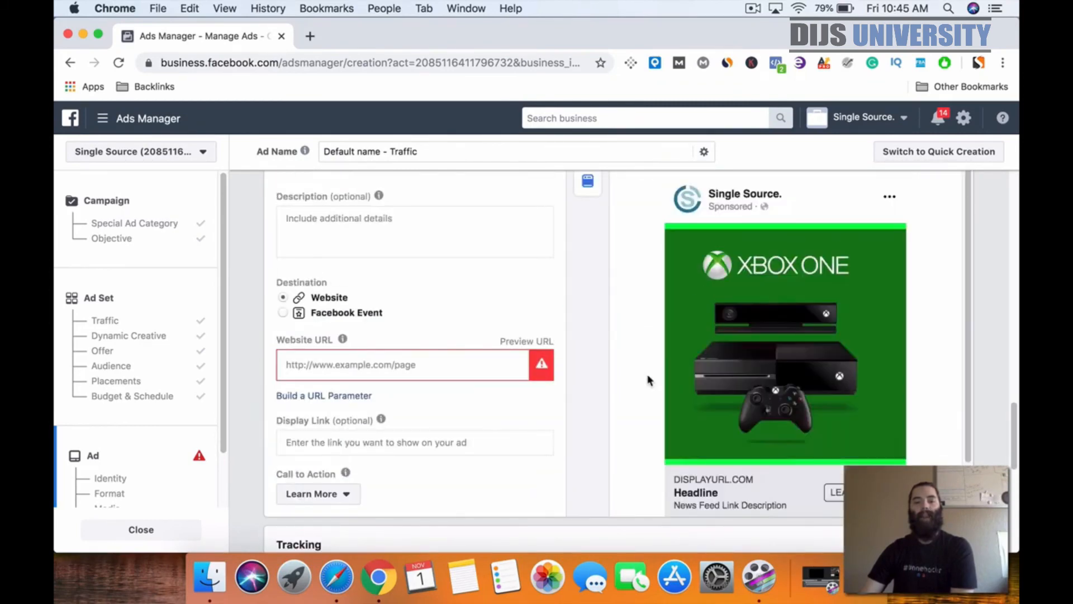
{"action": "scroll", "coordinate": [648, 380], "scroll_direction": "up", "scroll_amount": 5}
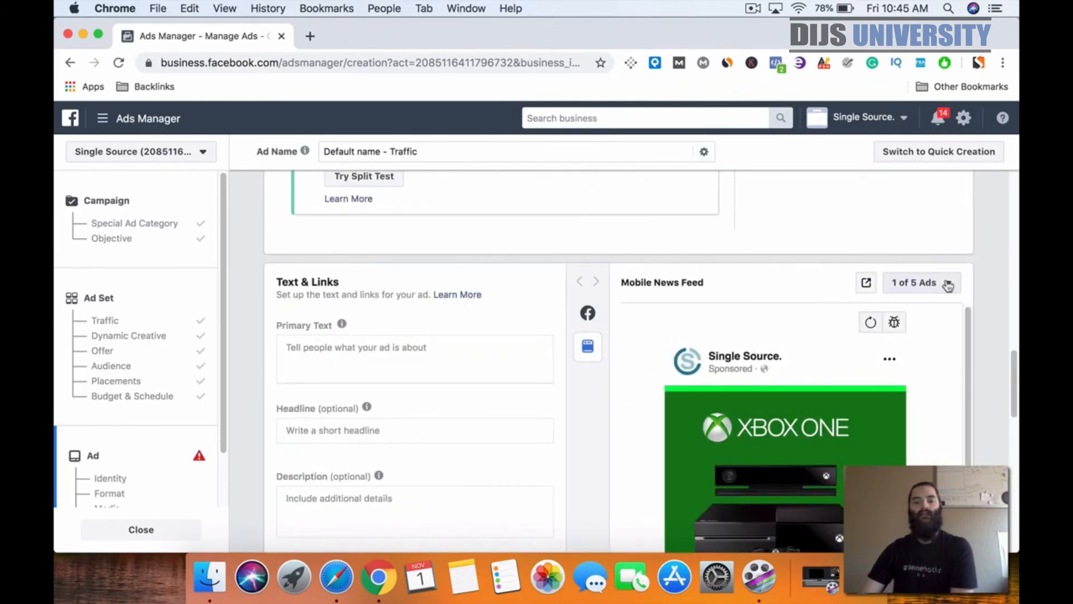
{"action": "left_click", "coordinate": [948, 286]}
{"action": "left_click", "coordinate": [929, 332]}
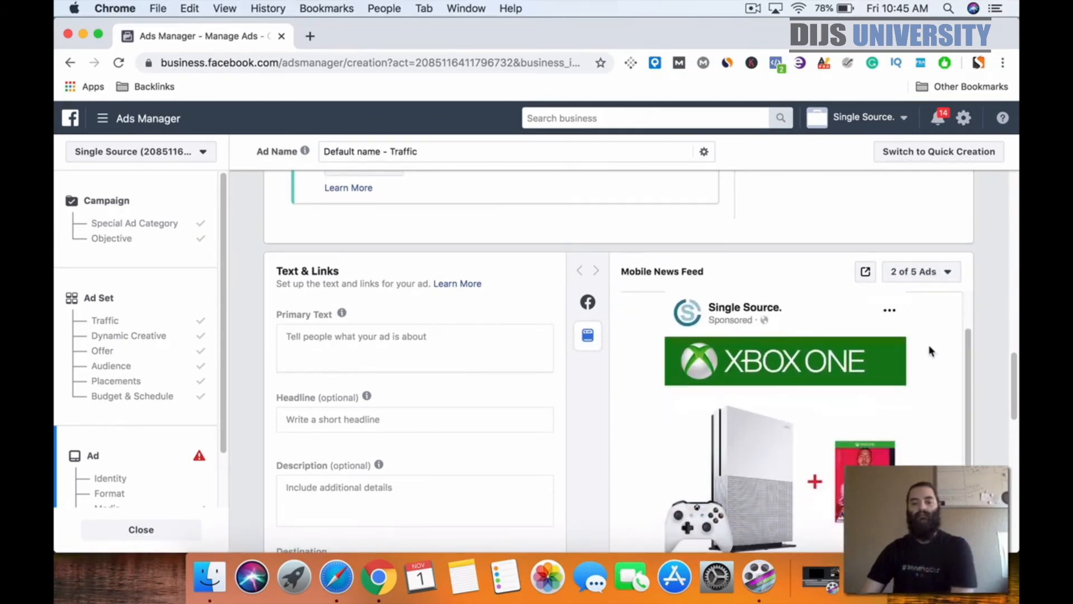
{"action": "left_click", "coordinate": [941, 274]}
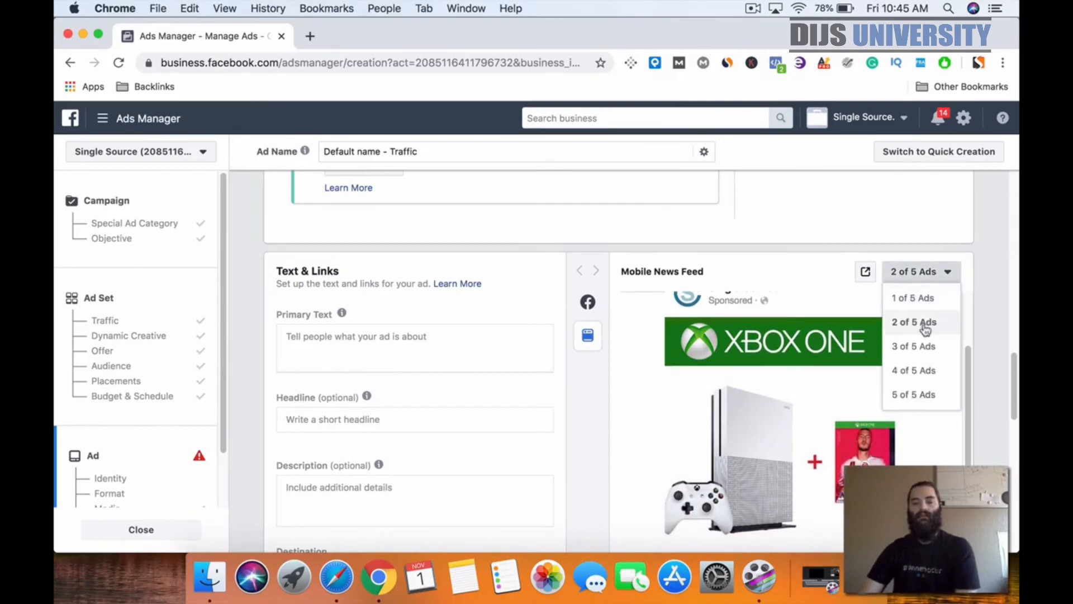
{"action": "left_click", "coordinate": [937, 349]}
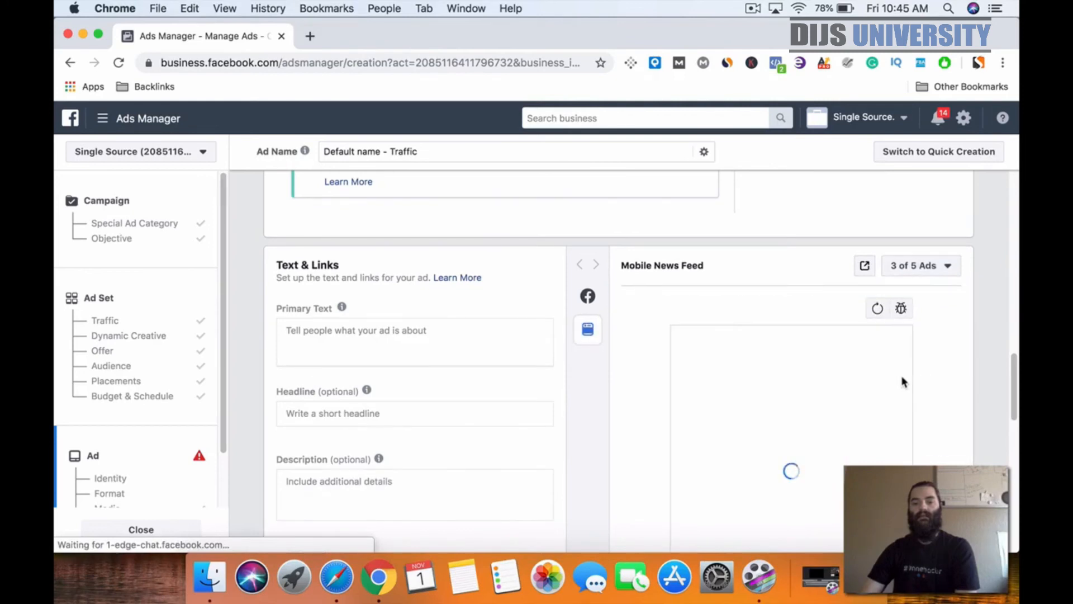
{"action": "scroll", "coordinate": [904, 383], "scroll_direction": "down", "scroll_amount": 2}
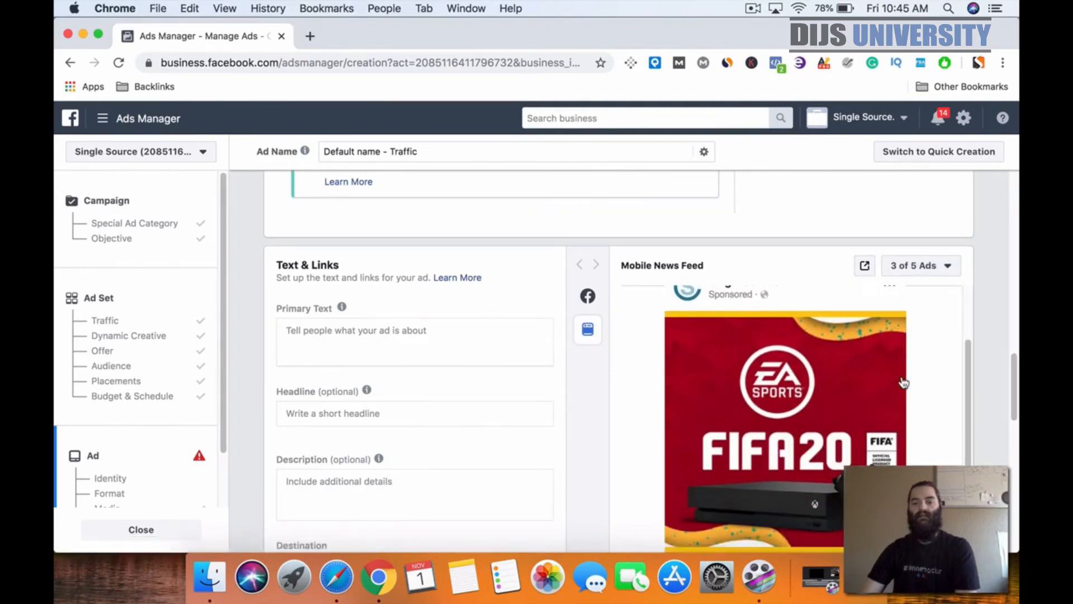
{"action": "scroll", "coordinate": [903, 382], "scroll_direction": "up", "scroll_amount": 2}
{"action": "scroll", "coordinate": [529, 343], "scroll_direction": "up", "scroll_amount": 3}
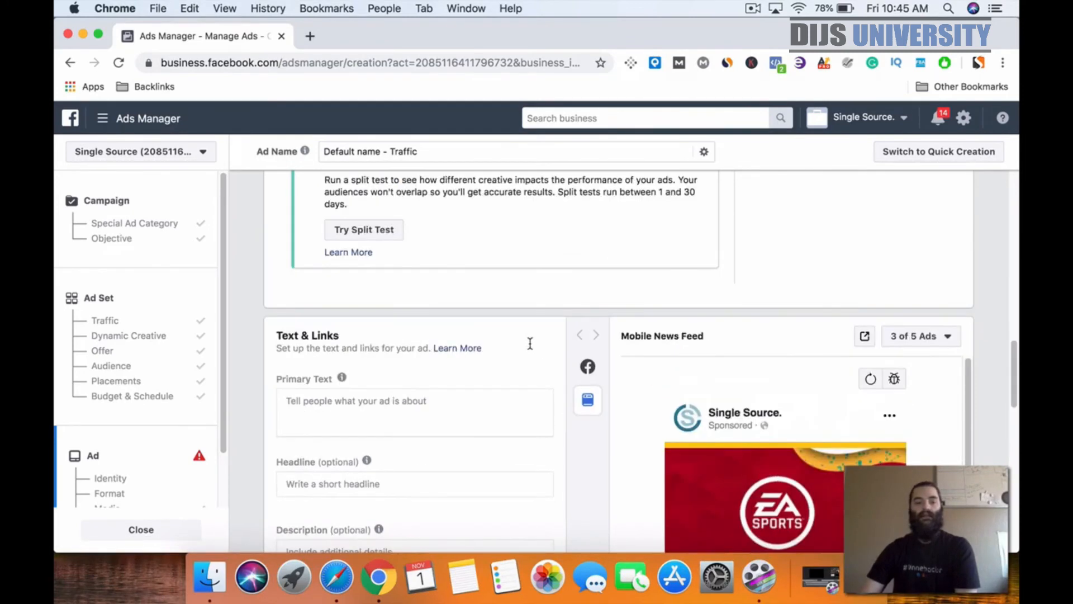
Copy the INSTAGRAM Template page URL from ClickFunnels in Safari and enter it as the ad's Website URL in Chrome
{"action": "left_click", "coordinate": [310, 413]}
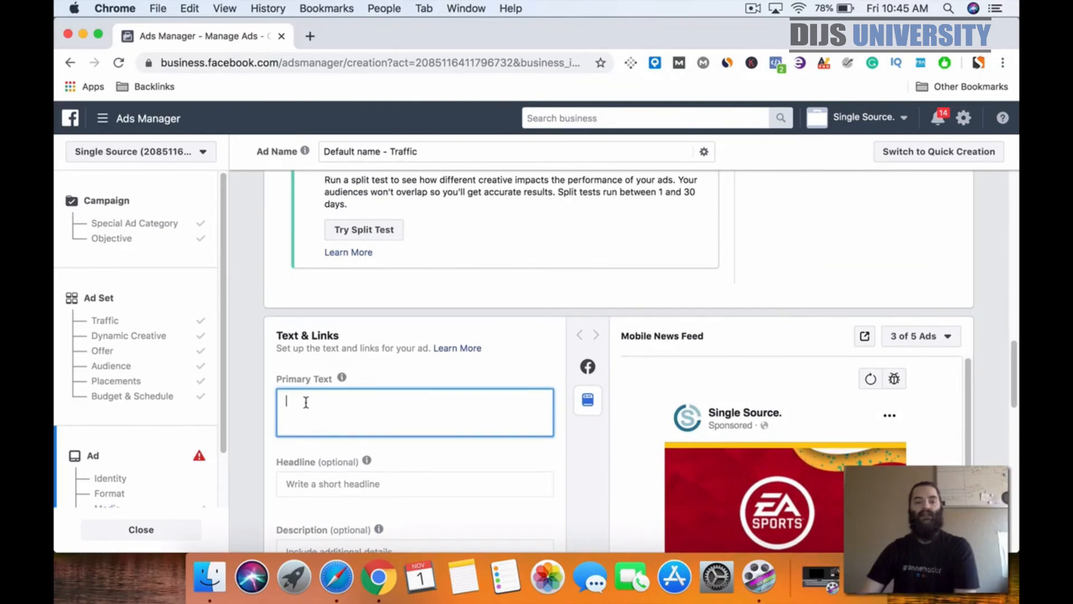
{"action": "scroll", "coordinate": [641, 451], "scroll_direction": "down", "scroll_amount": 3}
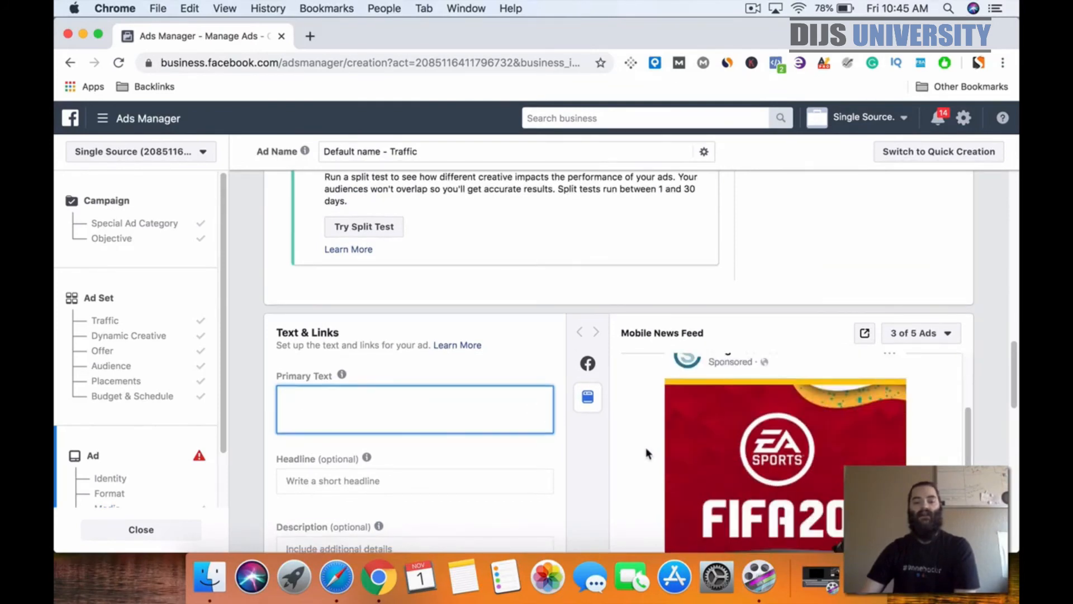
{"action": "scroll", "coordinate": [581, 397], "scroll_direction": "down", "scroll_amount": 5}
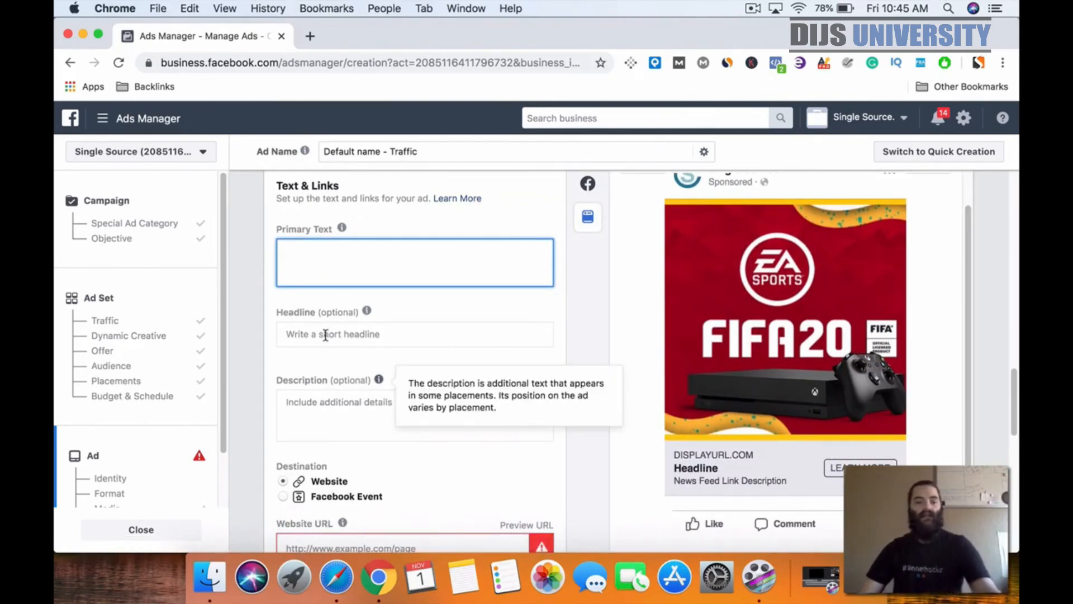
{"action": "scroll", "coordinate": [373, 495], "scroll_direction": "down", "scroll_amount": 1}
{"action": "left_click", "coordinate": [347, 527]}
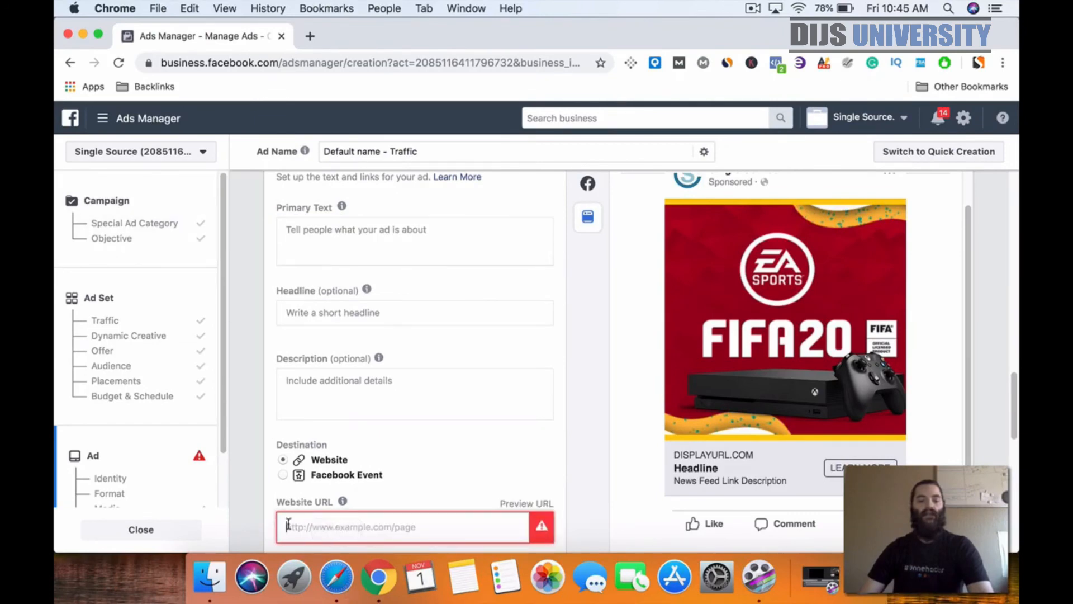
{"action": "left_click", "coordinate": [336, 576]}
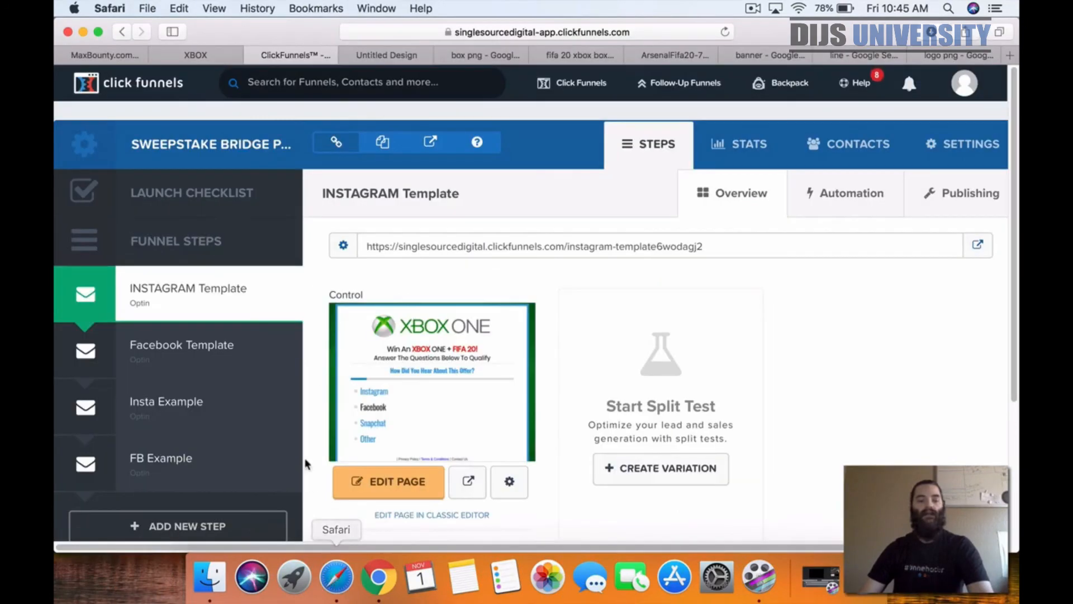
{"action": "triple_click", "coordinate": [503, 245]}
{"action": "key", "text": "super+c"}
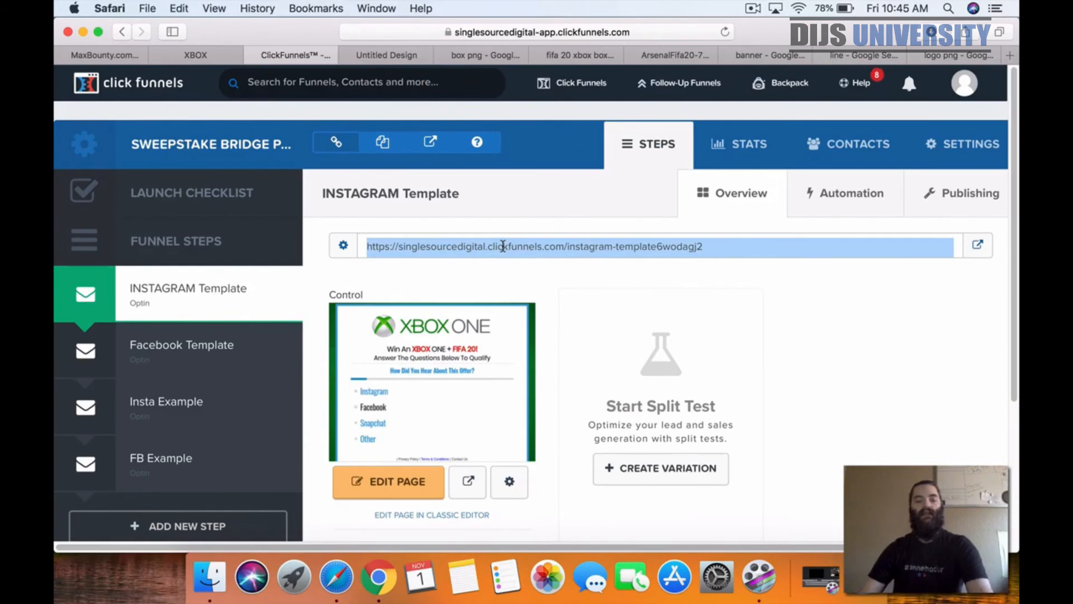
{"action": "left_click", "coordinate": [378, 576]}
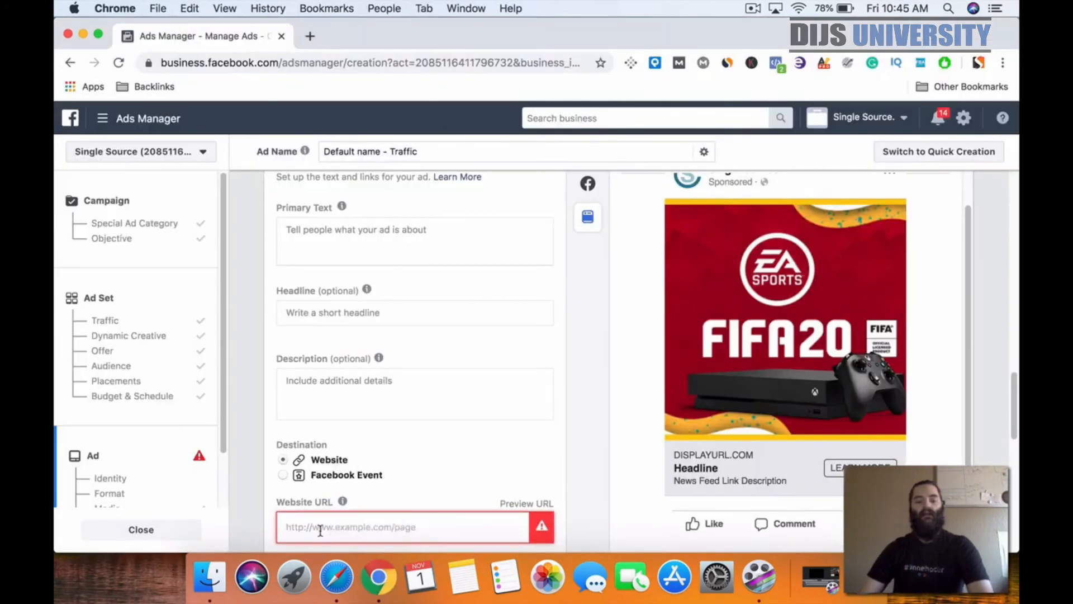
{"action": "left_click", "coordinate": [320, 530]}
{"action": "key", "text": "super+v"}
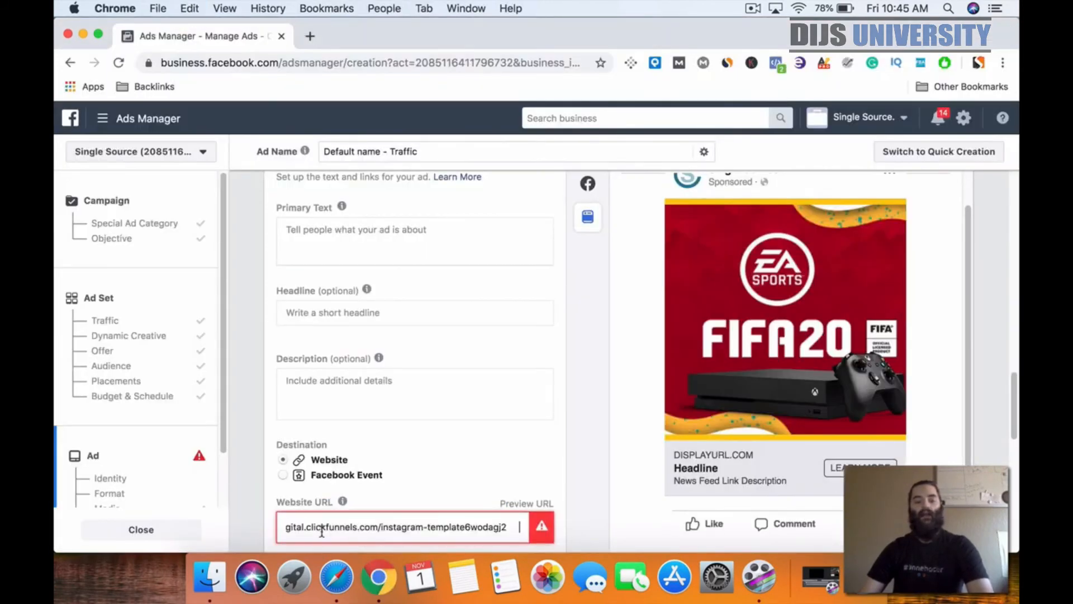
Switch to Safari, check the Xbox offer page and design, and open the funnel's INSTAGRAM Template page for editing
{"action": "left_click", "coordinate": [333, 581]}
{"action": "left_click", "coordinate": [195, 55]}
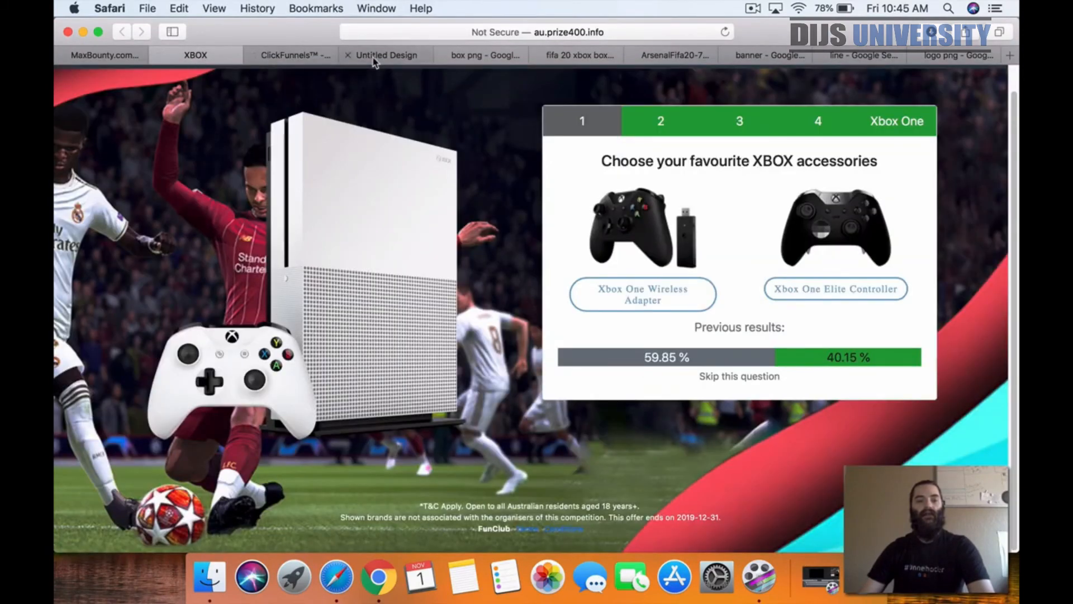
{"action": "left_click", "coordinate": [373, 58]}
{"action": "left_click", "coordinate": [296, 57]}
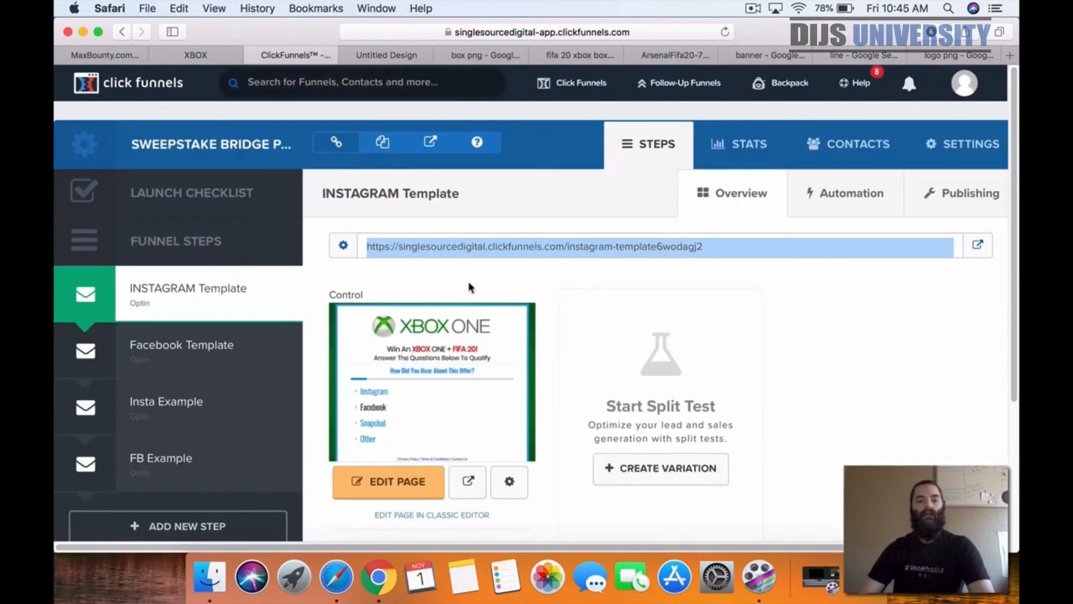
{"action": "left_click", "coordinate": [403, 484]}
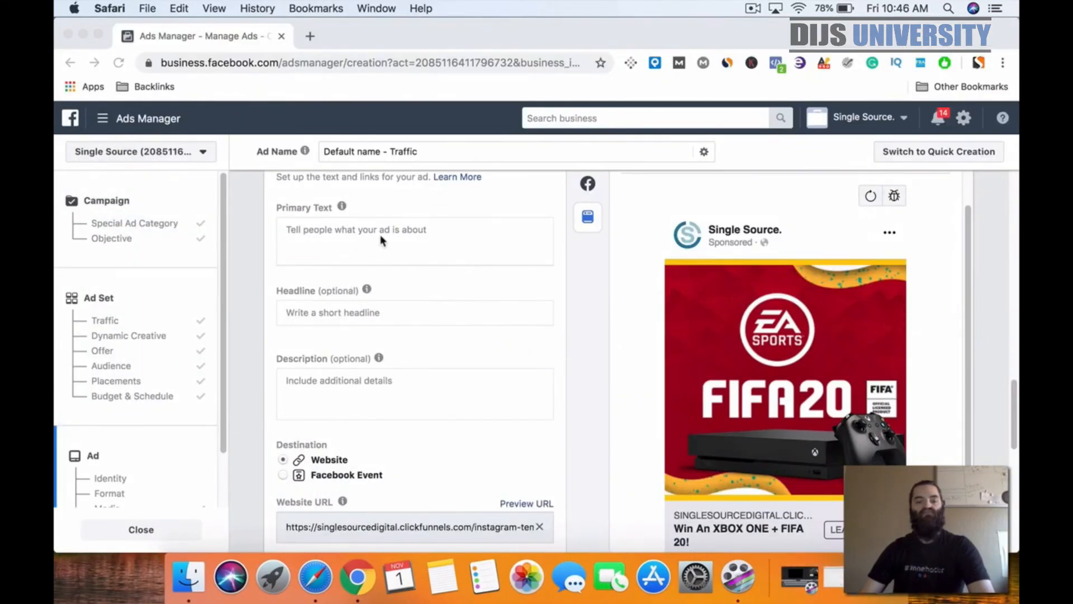
Enter "Get a XBOX ONE + FIFA 20 Today" as the first line of the ad's Primary Text
{"action": "left_click", "coordinate": [380, 236]}
{"action": "left_click", "coordinate": [378, 229]}
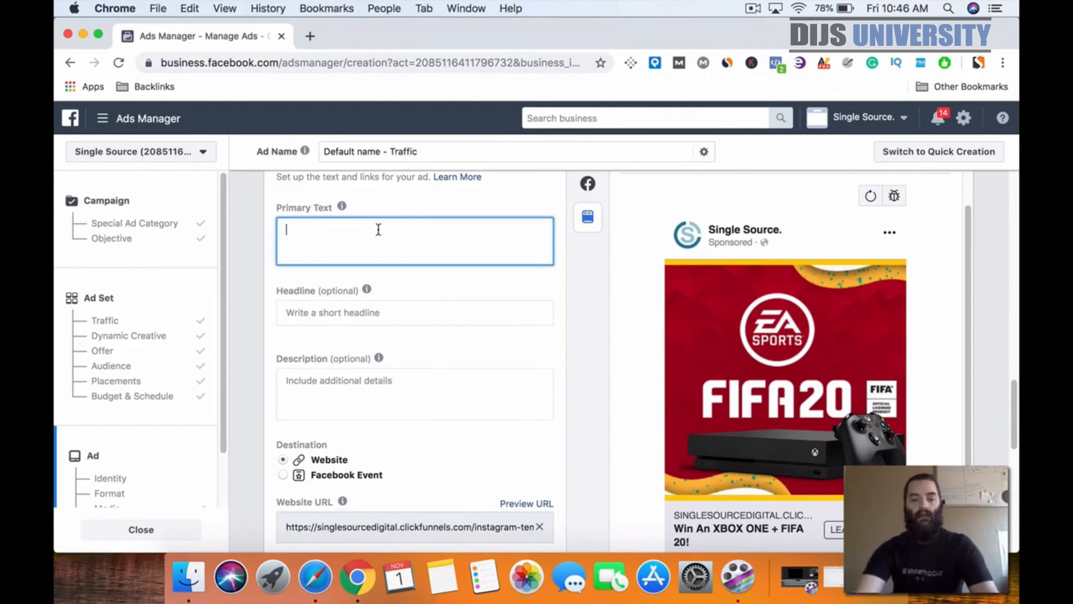
{"action": "type", "text": "E"}
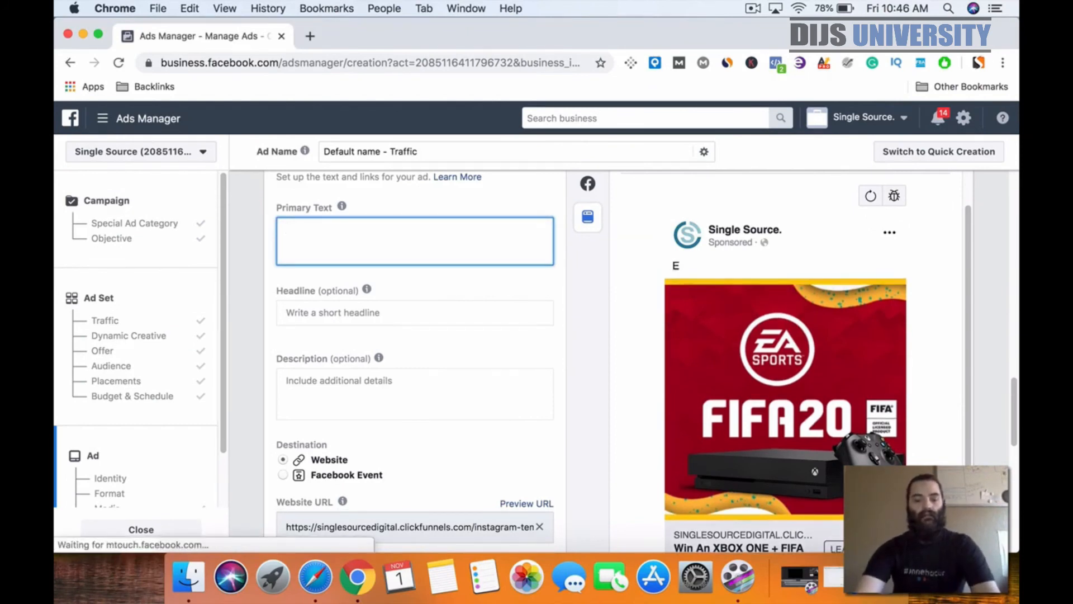
{"action": "type", "text": "Get "}
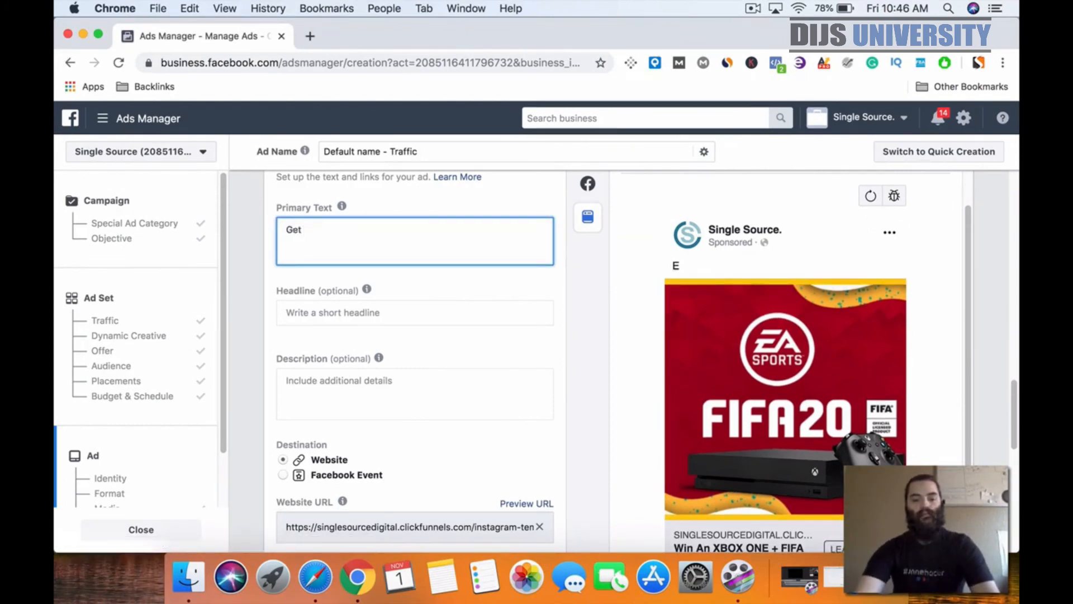
{"action": "type", "text": "an XVOX="}
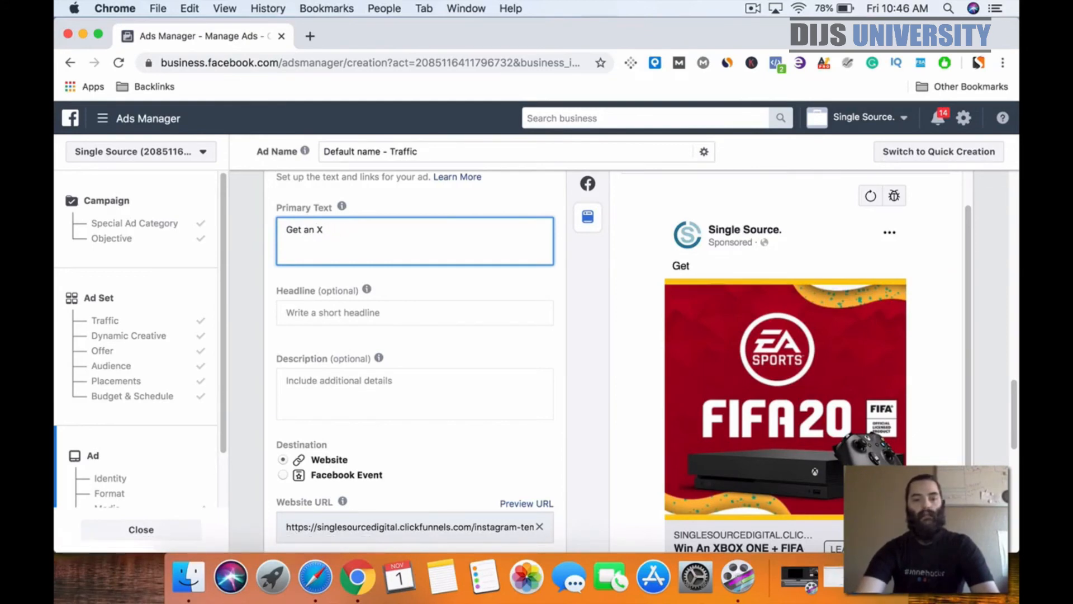
{"action": "key", "text": "BackSpace"}
{"action": "key", "text": "BackSpace"}
{"action": "key", "text": "BackSpace"}
{"action": "key", "text": "BackSpace"}
{"action": "type", "text": "a XB"}
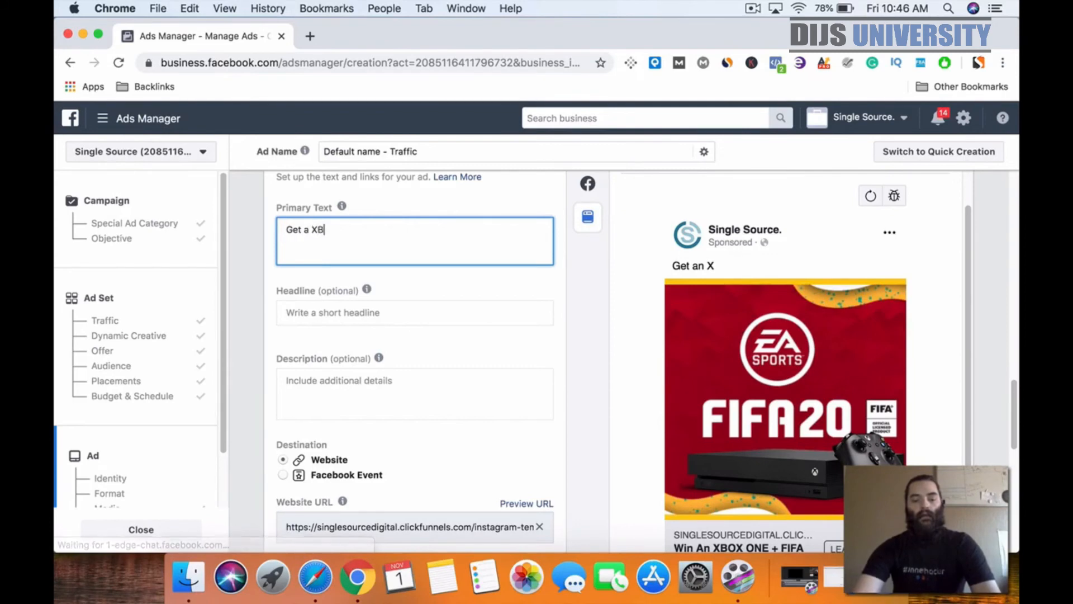
{"action": "type", "text": "OX One"}
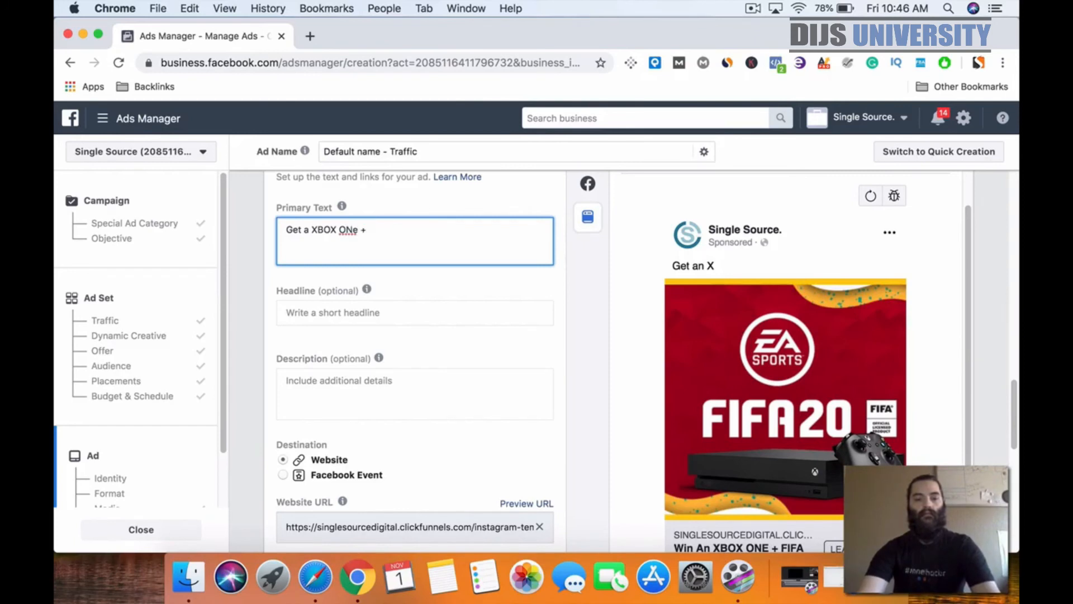
{"action": "key", "text": "BackSpace"}
{"action": "key", "text": "BackSpace"}
{"action": "key", "text": "BackSpace"}
{"action": "type", "text": "E"}
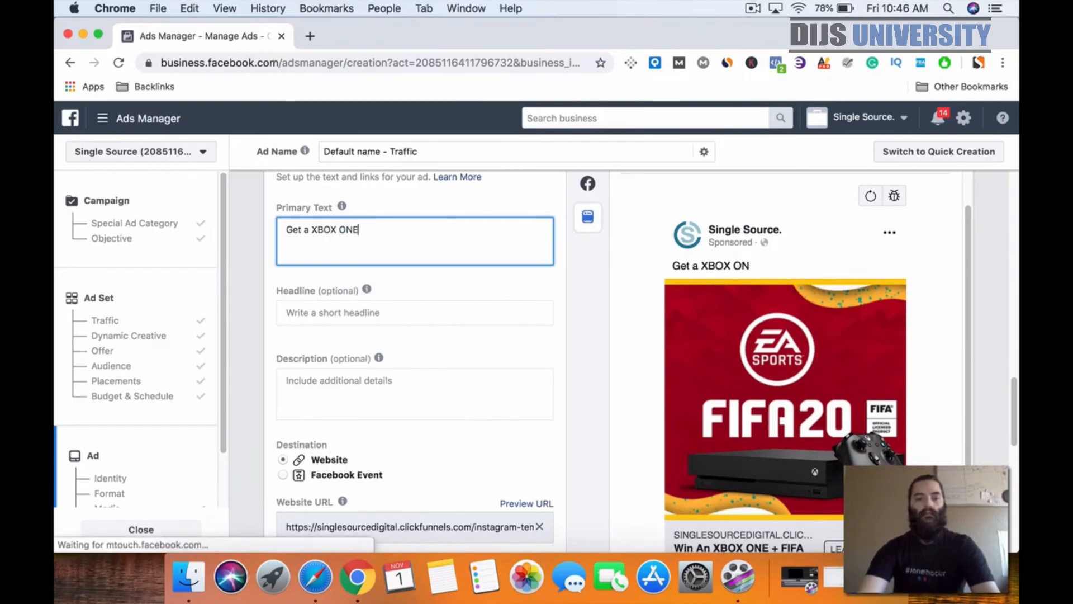
{"action": "type", "text": " + FIF"}
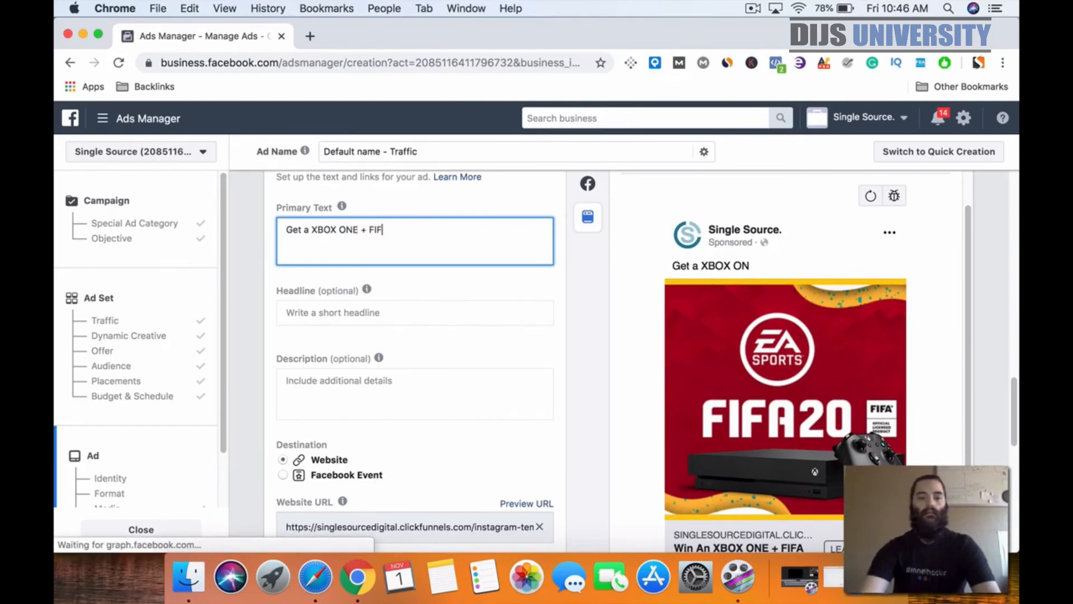
{"action": "type", "text": "A 20"}
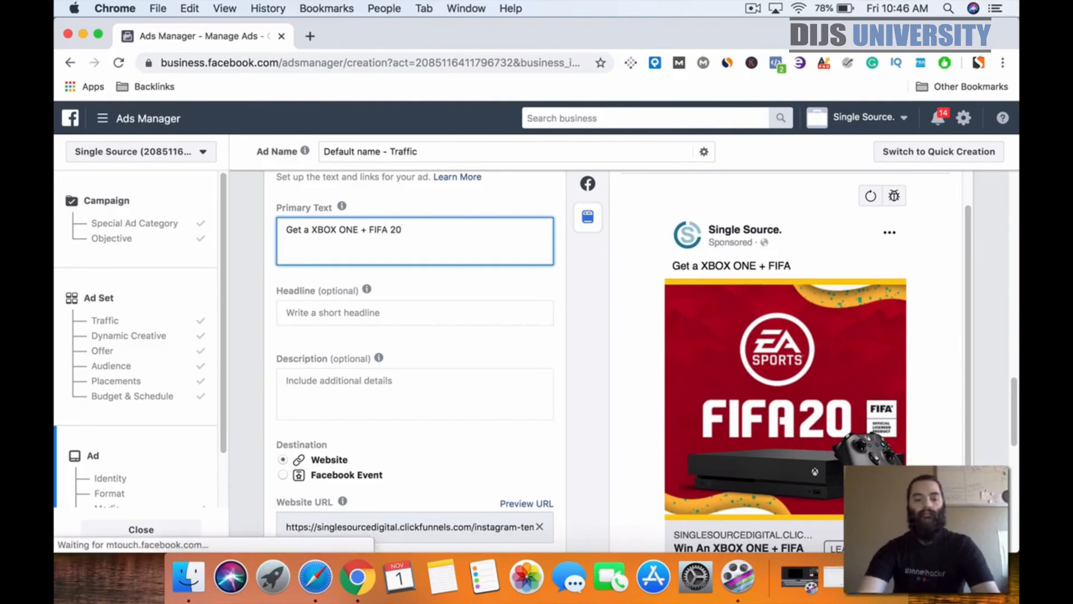
{"action": "type", "text": " Today"}
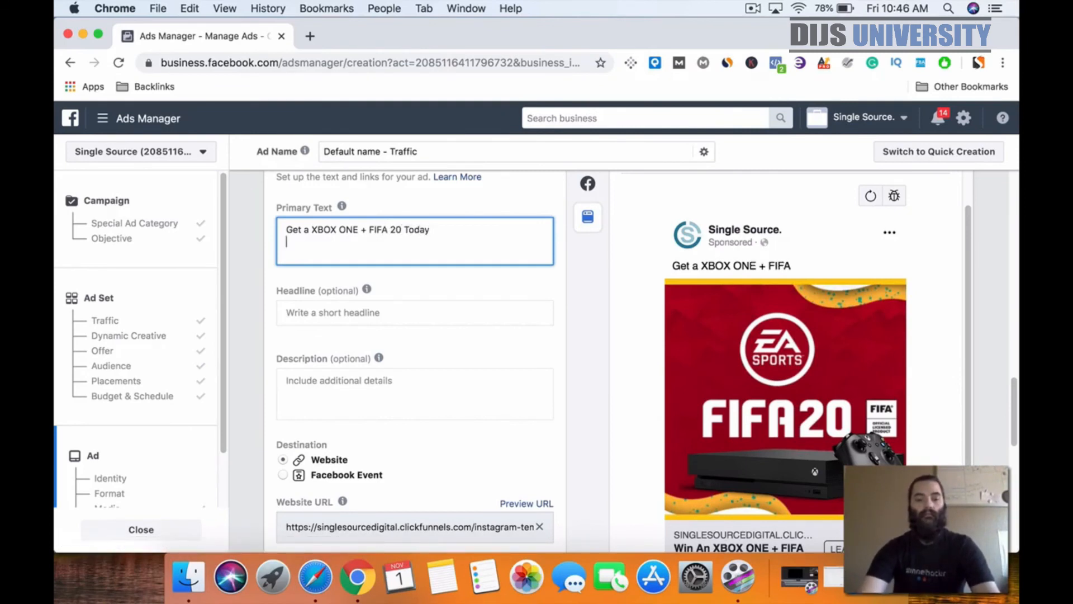
Add "Find out how Below" as the second line of the ad's Primary Text
{"action": "type", "text": "Find out"}
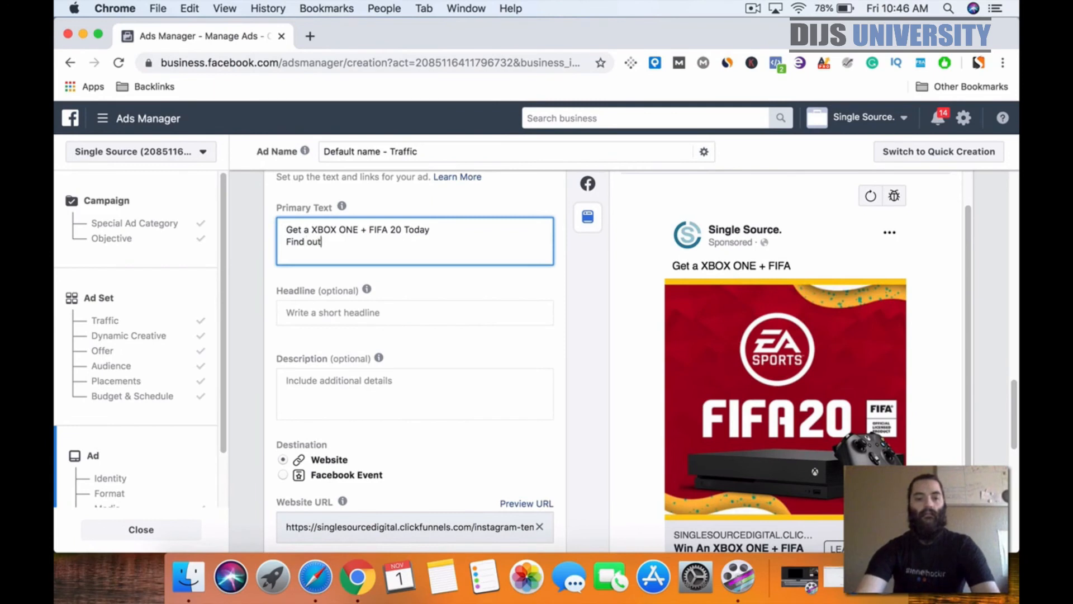
{"action": "type", "text": " ohow"}
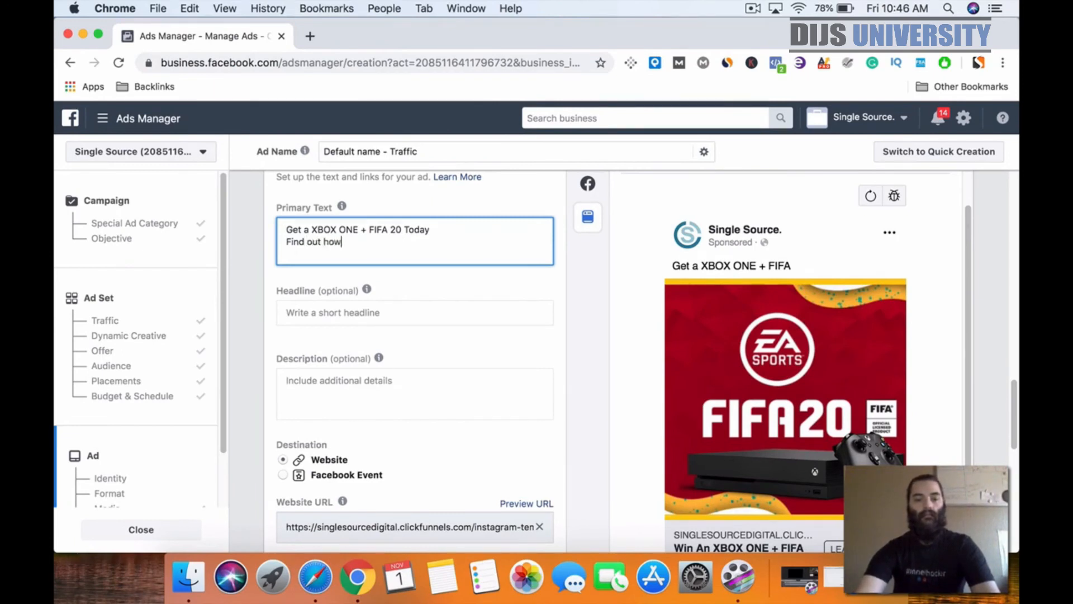
{"action": "type", "text": " Below"}
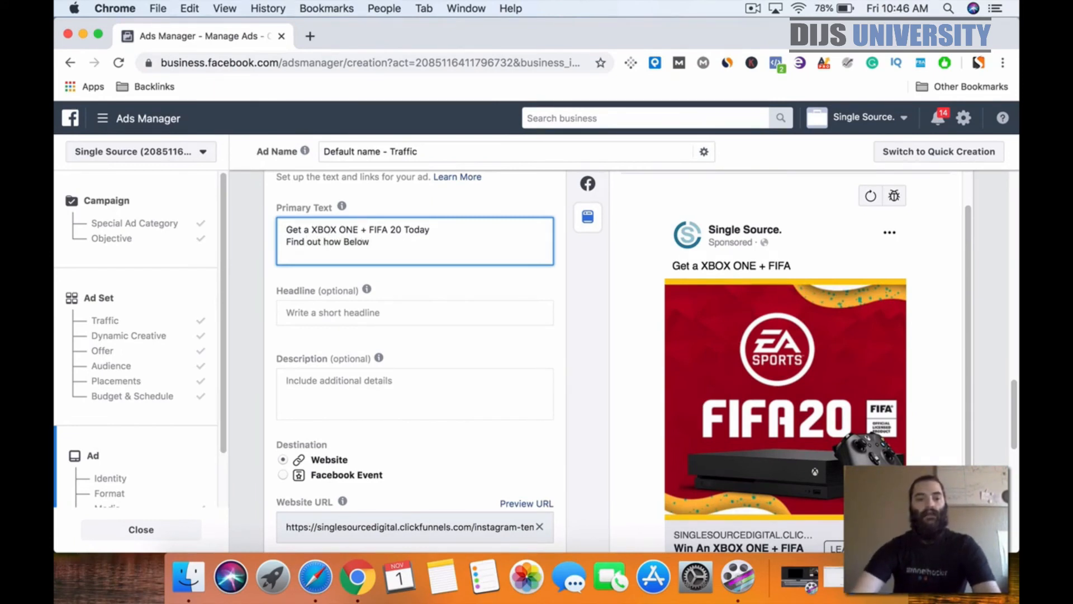
Open getemoji.com in a new browser tab and copy the downward-pointing hand emoji
{"action": "left_click", "coordinate": [311, 43]}
{"action": "type", "text": "get"}
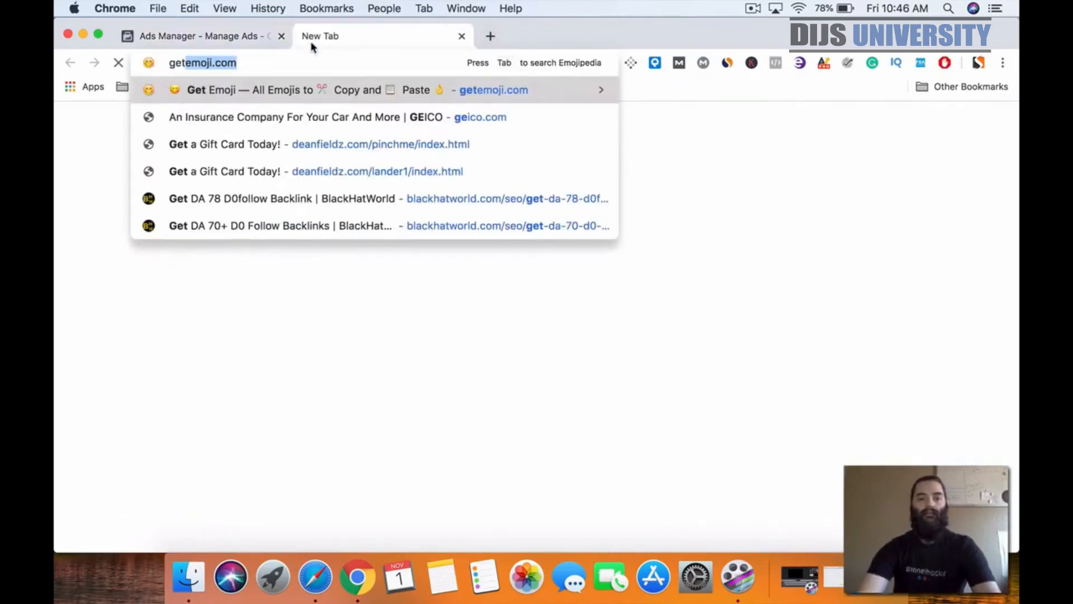
{"action": "key", "text": "Return"}
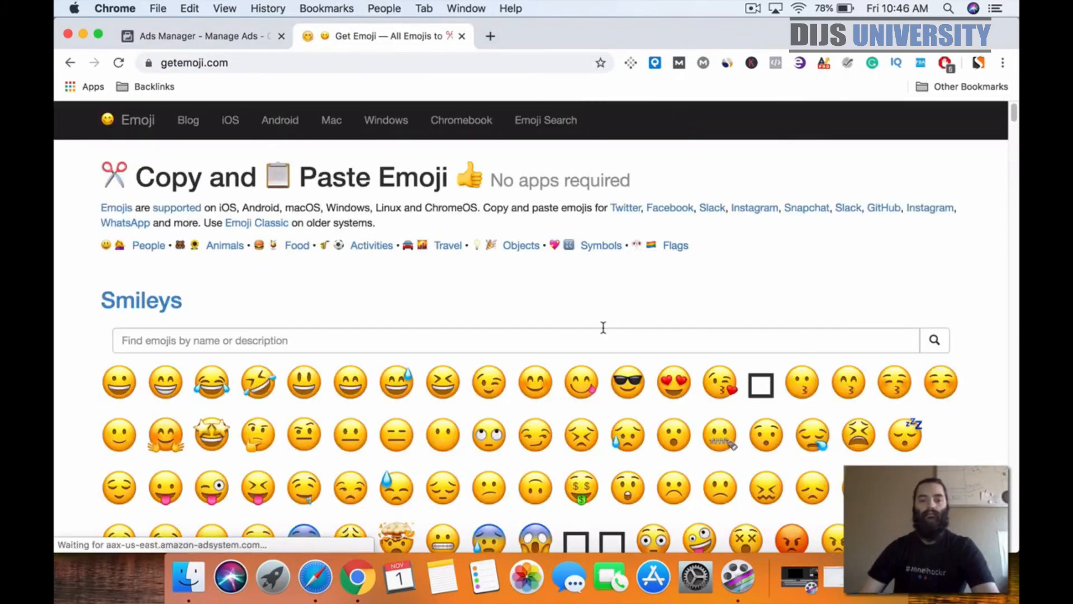
{"action": "scroll", "coordinate": [602, 328], "scroll_direction": "down", "scroll_amount": 10}
{"action": "scroll", "coordinate": [601, 324], "scroll_direction": "down", "scroll_amount": 6}
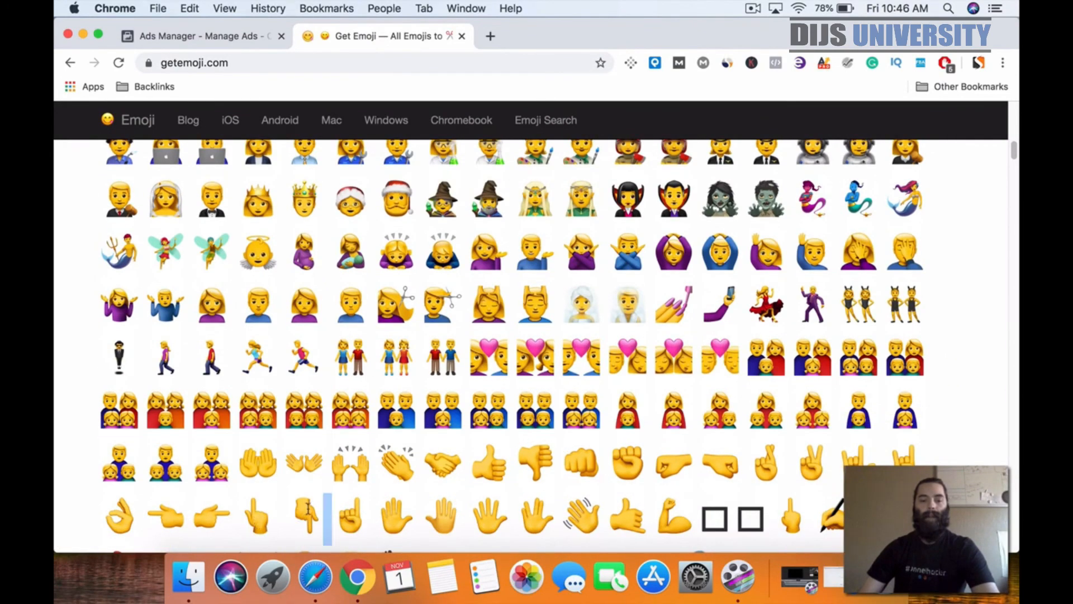
{"action": "triple_click", "coordinate": [308, 509]}
{"action": "left_click", "coordinate": [299, 511]}
{"action": "double_click", "coordinate": [297, 510]}
{"action": "key", "text": "super+c"}
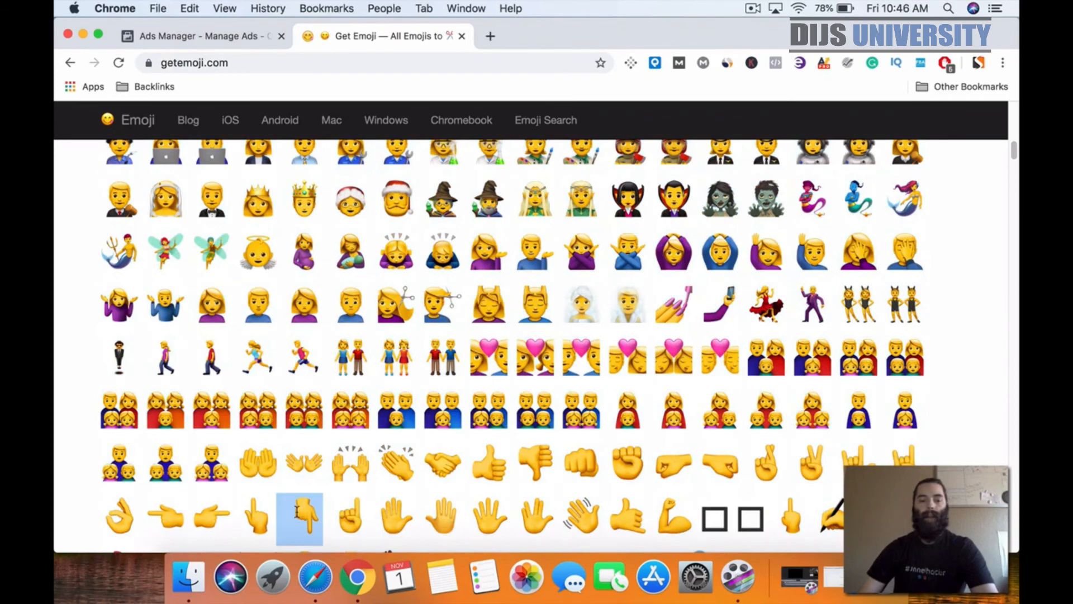
Return to Ads Manager, add the copied hand emoji after "Find out how Below" in the Primary Text, and check the ad preview
{"action": "left_click", "coordinate": [217, 37]}
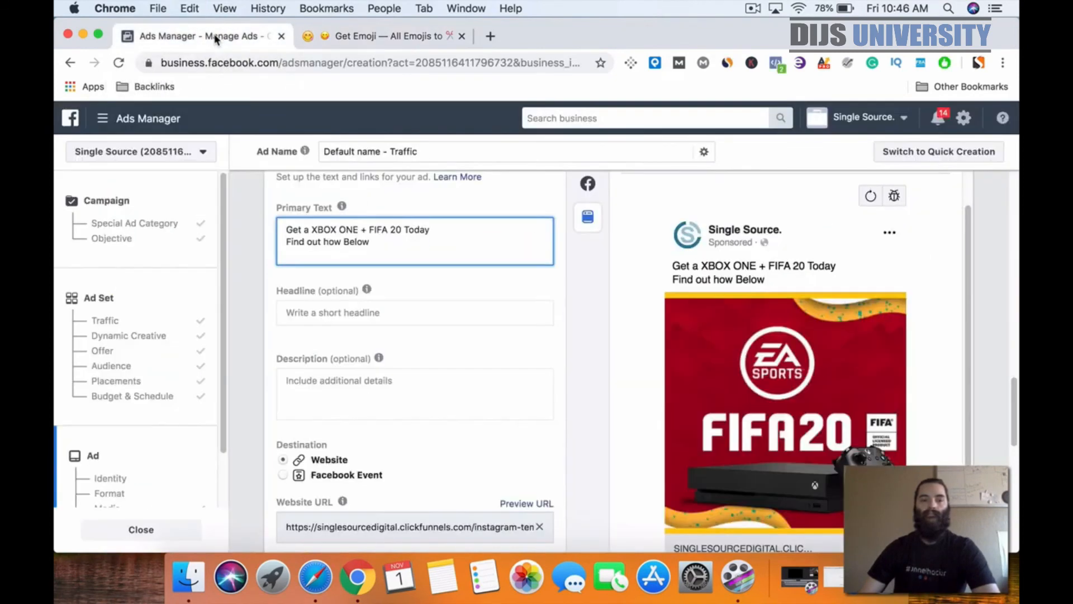
{"action": "key", "text": "super+v"}
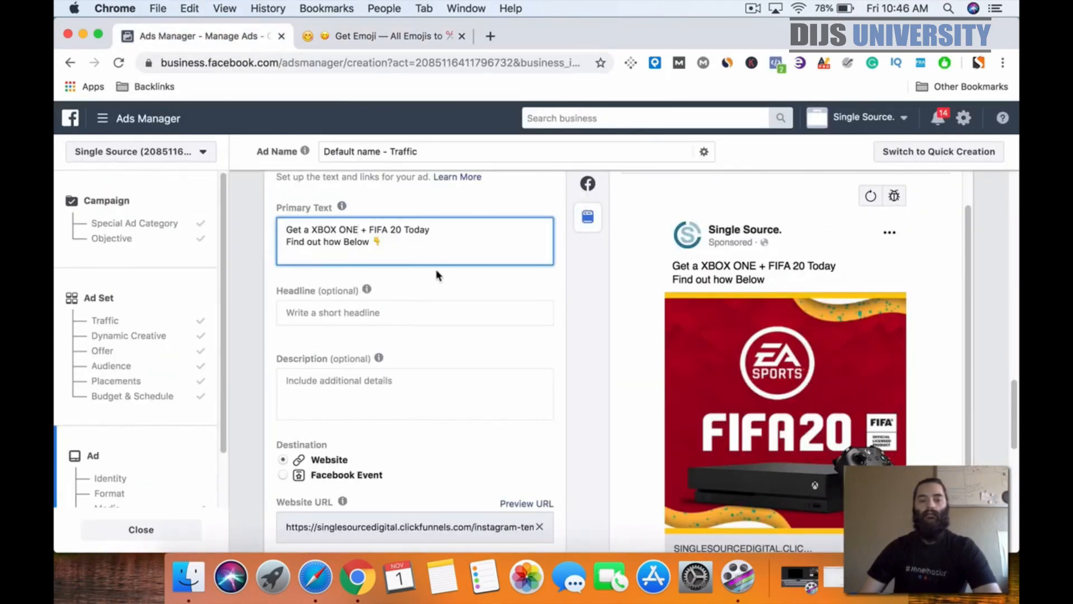
{"action": "scroll", "coordinate": [634, 328], "scroll_direction": "down", "scroll_amount": 1}
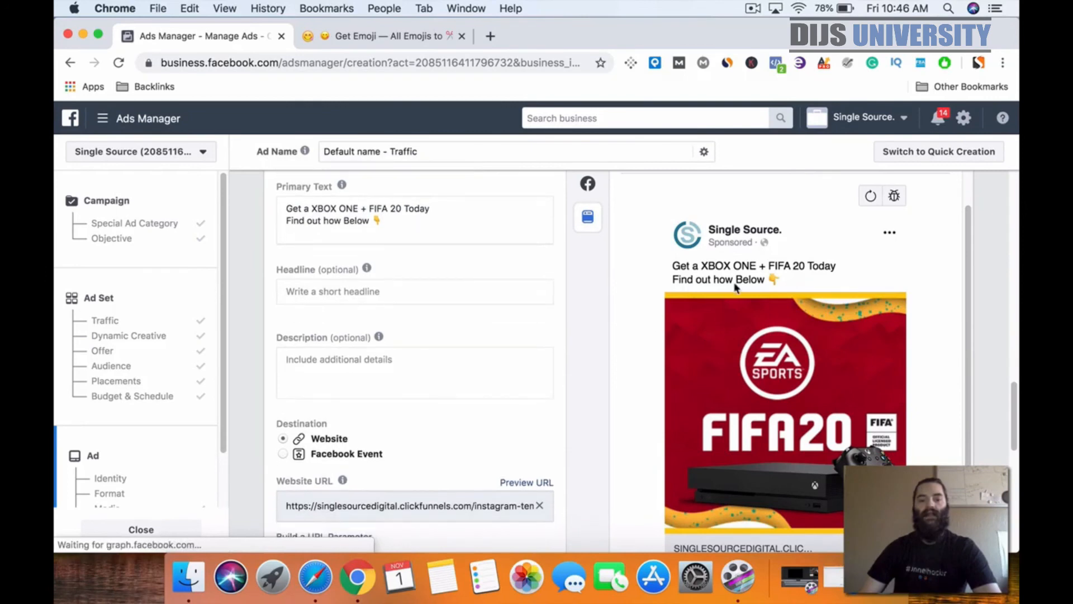
{"action": "scroll", "coordinate": [731, 328], "scroll_direction": "down", "scroll_amount": 3}
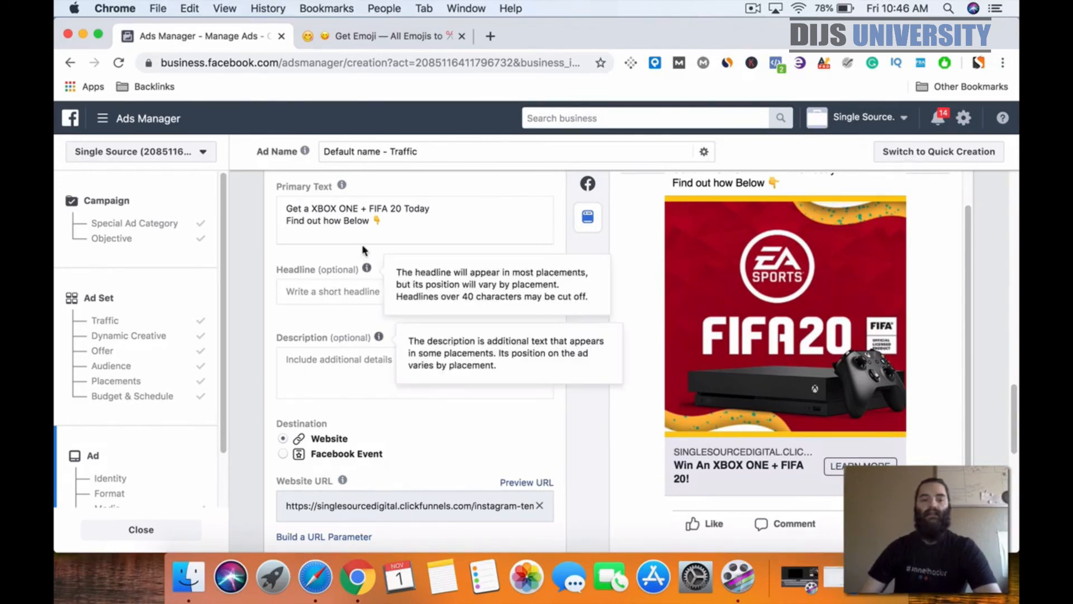
Set the ad's Display Link to XboxoneFifa20.com
{"action": "scroll", "coordinate": [486, 380], "scroll_direction": "down", "scroll_amount": 5}
{"action": "scroll", "coordinate": [484, 386], "scroll_direction": "down", "scroll_amount": 2}
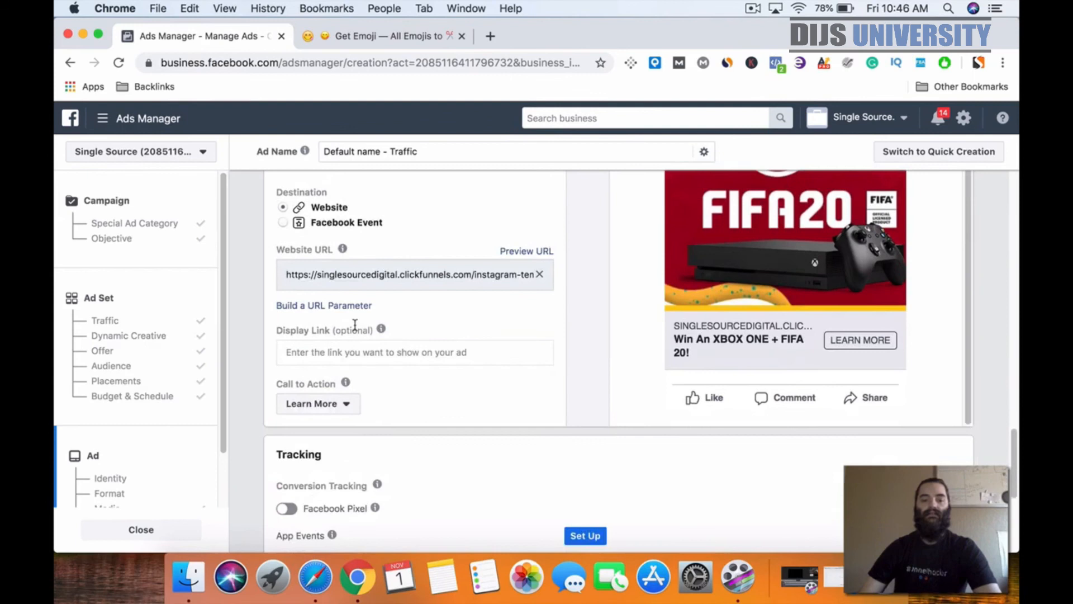
{"action": "left_click", "coordinate": [341, 354]}
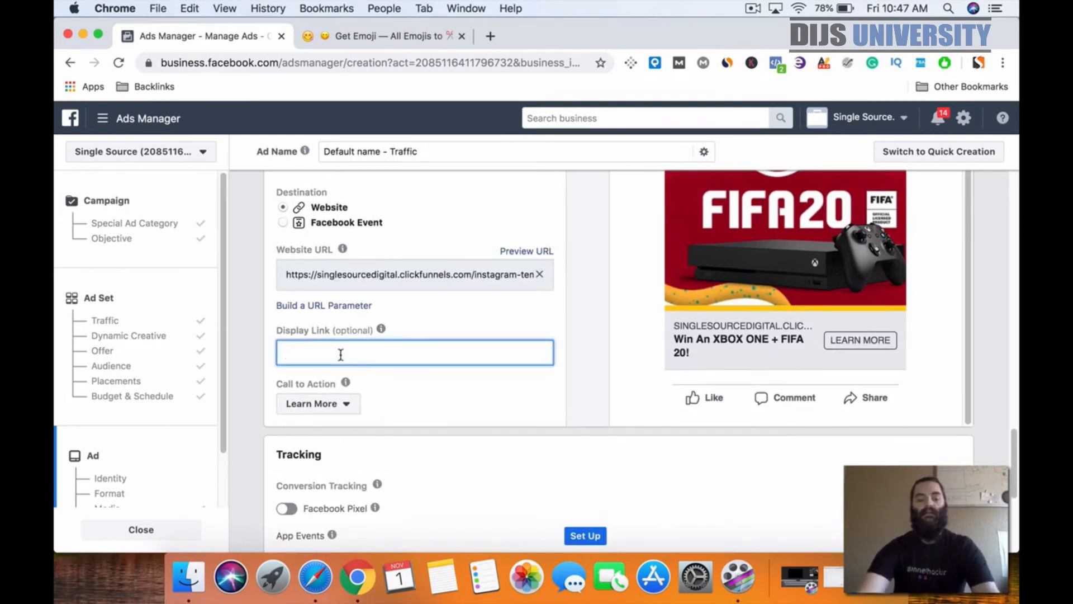
{"action": "type", "text": "x"}
{"action": "key", "text": "BackSpace"}
{"action": "type", "text": "Black"}
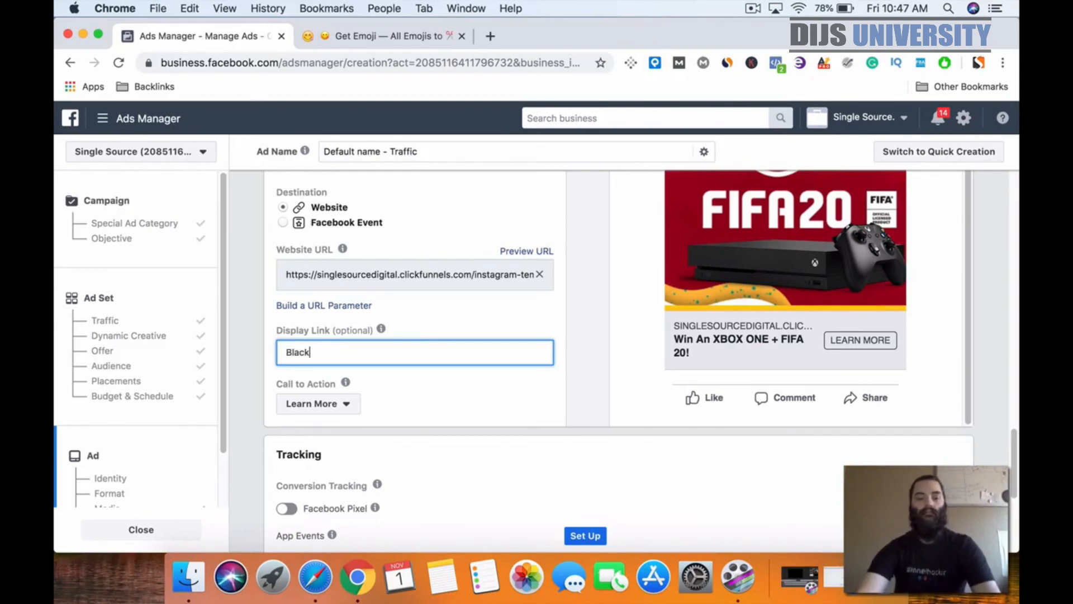
{"action": "key", "text": "BackSpace"}
{"action": "key", "text": "BackSpace"}
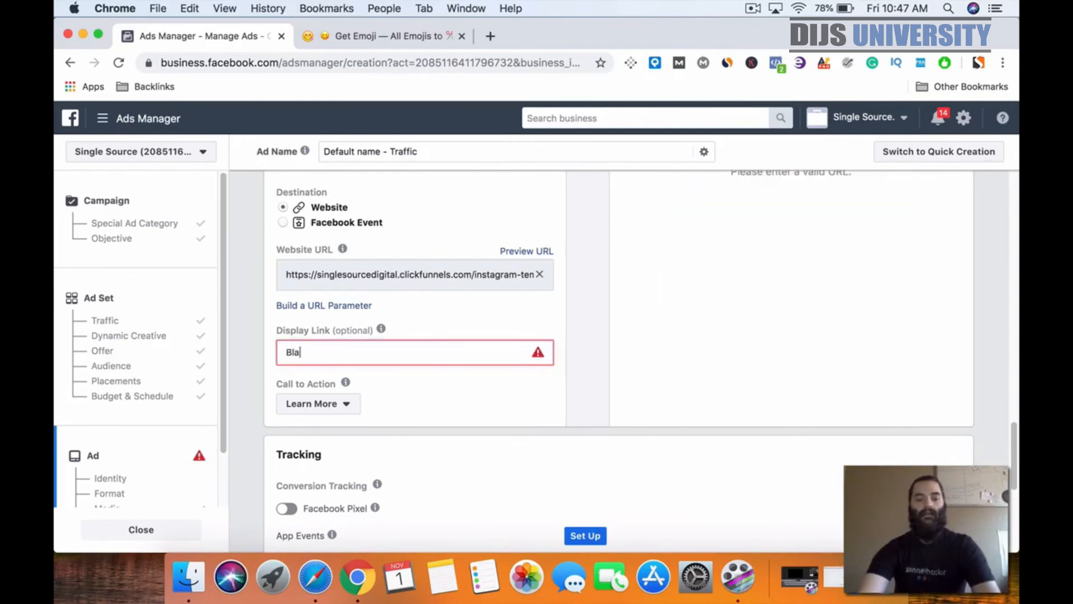
{"action": "key", "text": "BackSpace"}
{"action": "type", "text": "XboxoneFifa"}
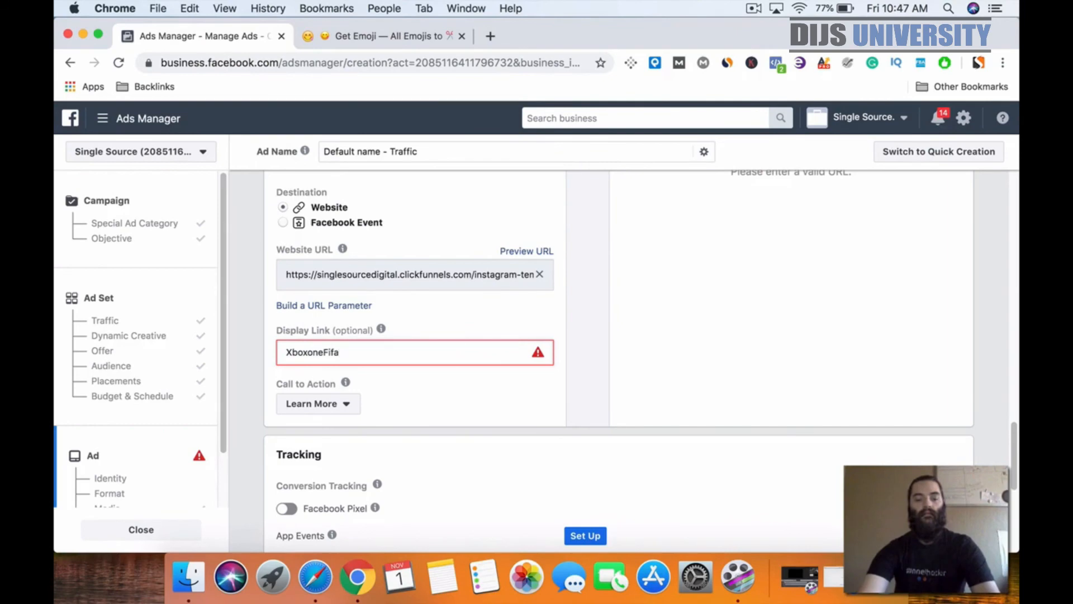
{"action": "type", "text": "20.com"}
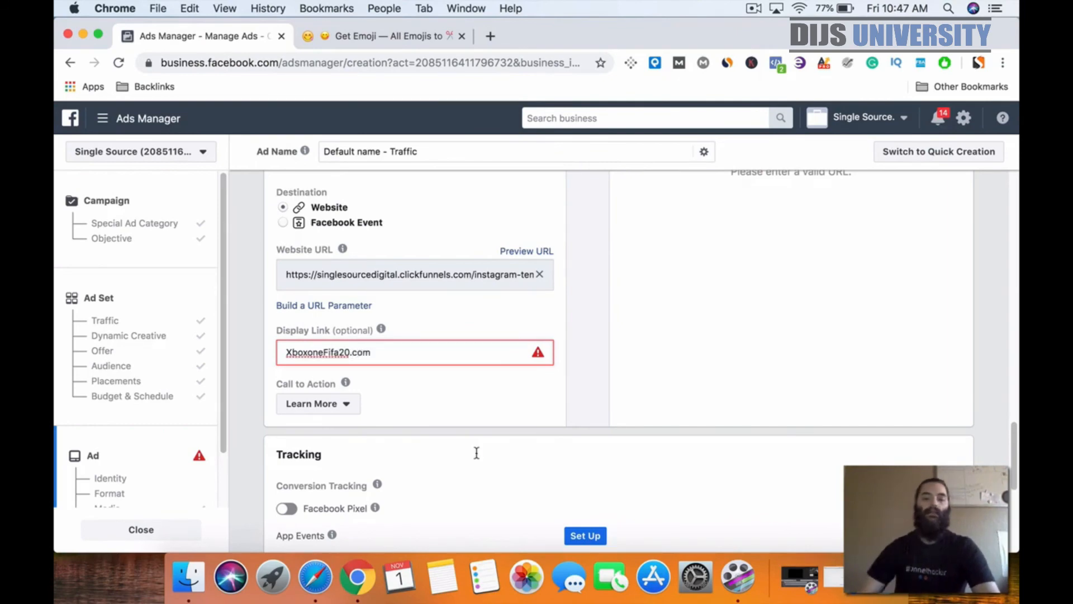
Check the display link in the ad preview and choose Learn More as the Call to Action
{"action": "scroll", "coordinate": [481, 411], "scroll_direction": "down", "scroll_amount": 2}
{"action": "scroll", "coordinate": [485, 410], "scroll_direction": "up", "scroll_amount": 5}
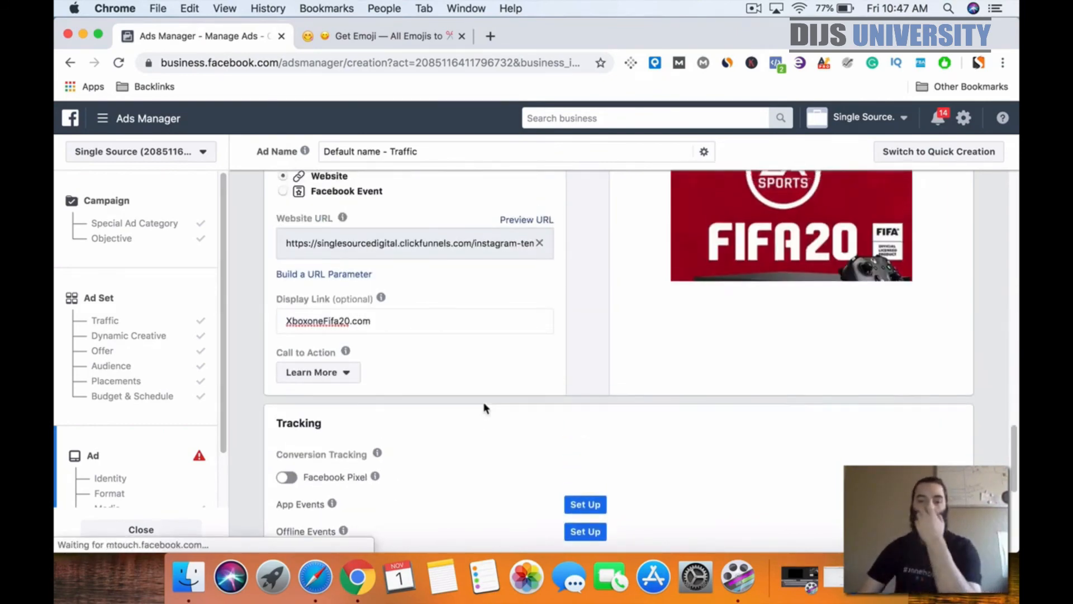
{"action": "scroll", "coordinate": [492, 408], "scroll_direction": "down", "scroll_amount": 2}
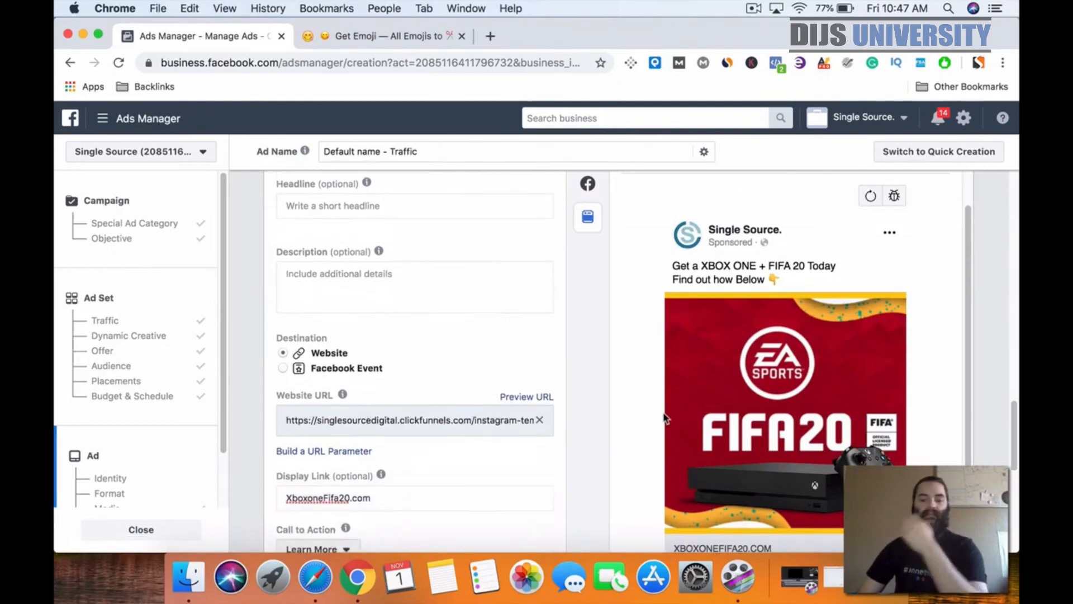
{"action": "scroll", "coordinate": [667, 422], "scroll_direction": "down", "scroll_amount": 5}
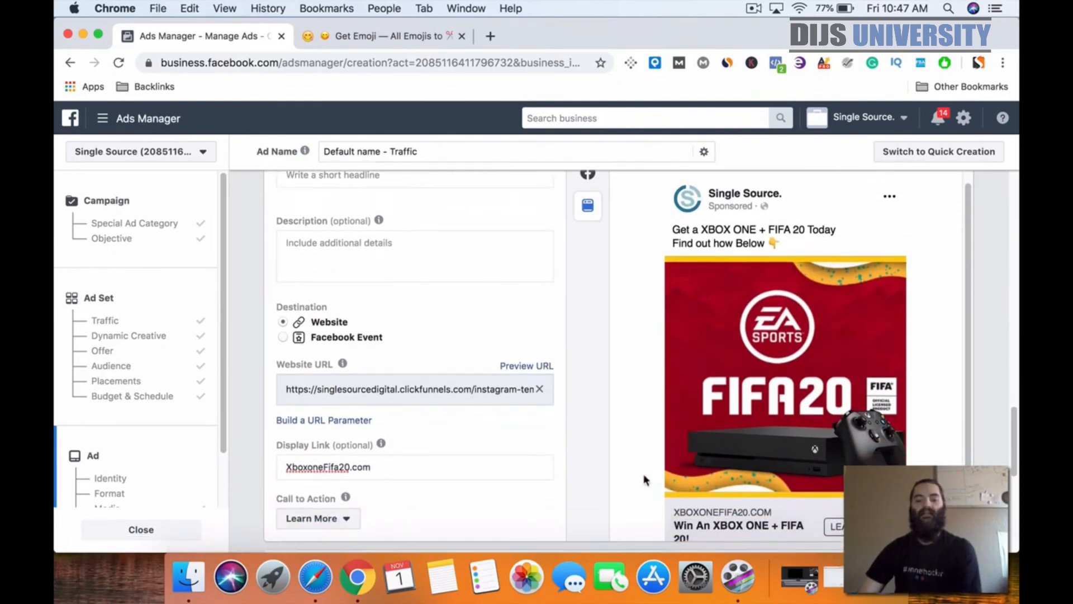
{"action": "scroll", "coordinate": [640, 464], "scroll_direction": "down", "scroll_amount": 3}
{"action": "scroll", "coordinate": [564, 452], "scroll_direction": "down", "scroll_amount": 3}
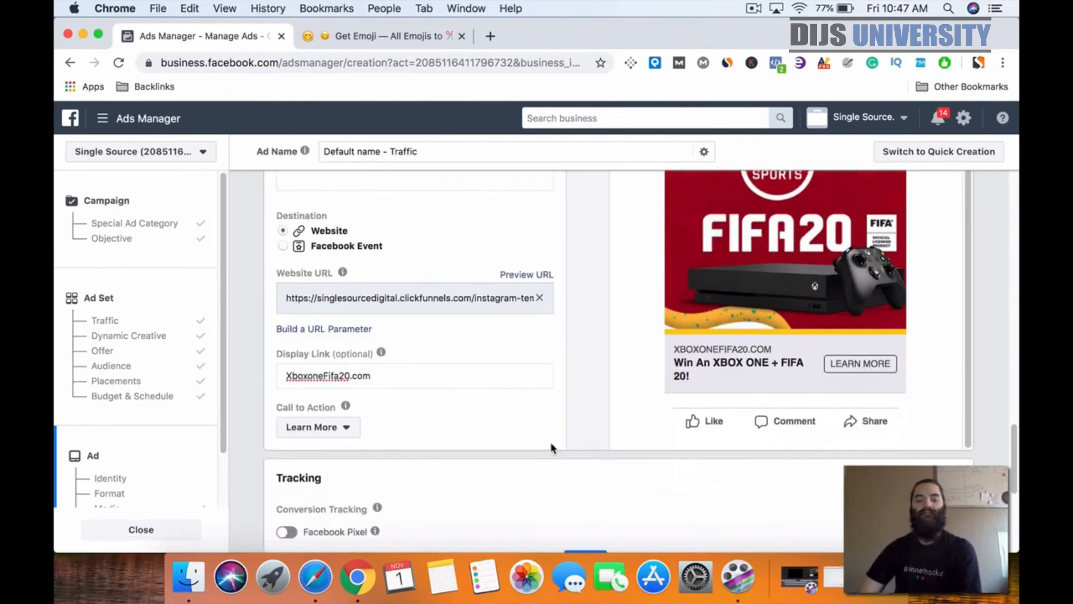
{"action": "left_click", "coordinate": [330, 431]}
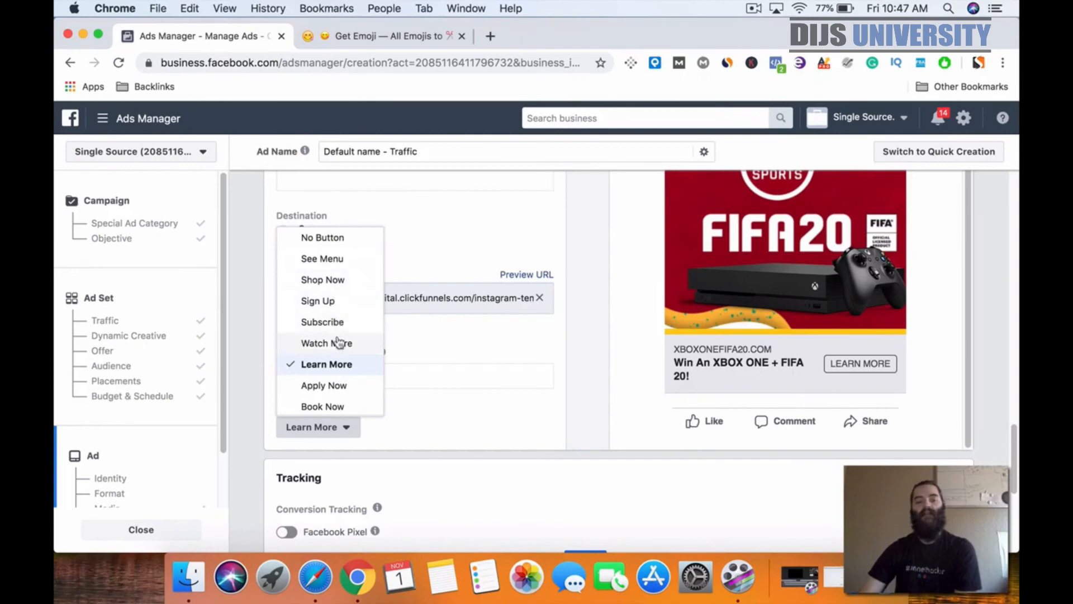
{"action": "left_click", "coordinate": [340, 365]}
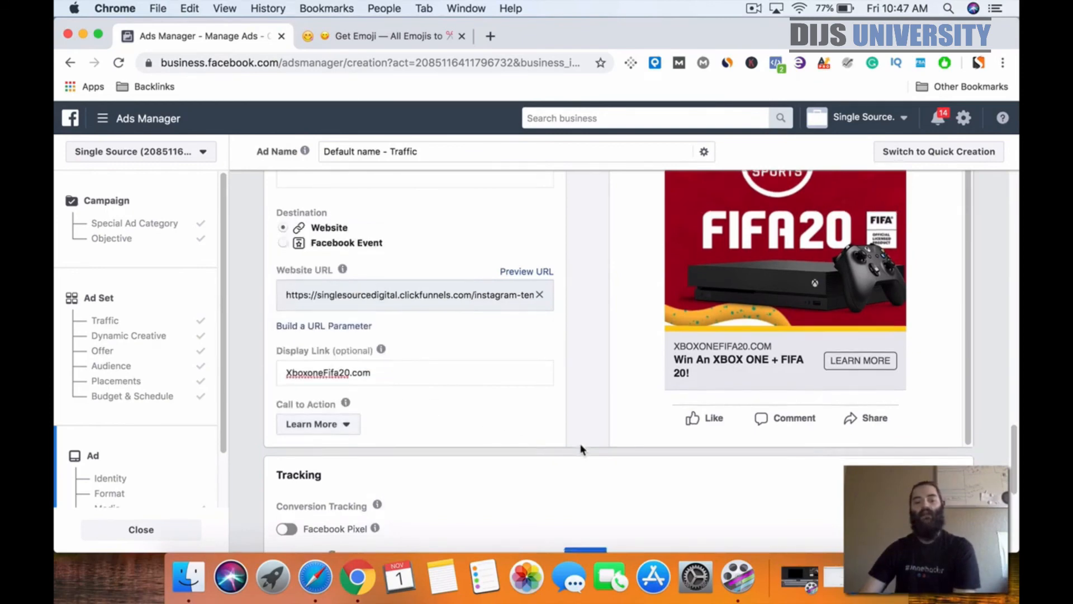
Turn on Facebook Pixel conversion tracking for the ad
{"action": "scroll", "coordinate": [579, 447], "scroll_direction": "down", "scroll_amount": 5}
{"action": "scroll", "coordinate": [574, 447], "scroll_direction": "down", "scroll_amount": 2}
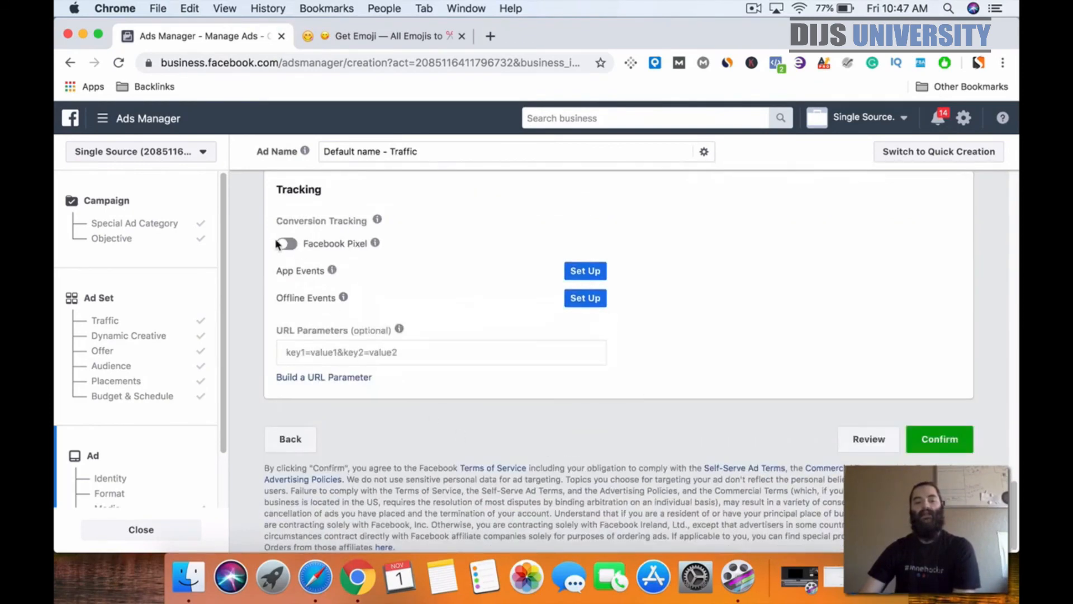
{"action": "left_click", "coordinate": [286, 244]}
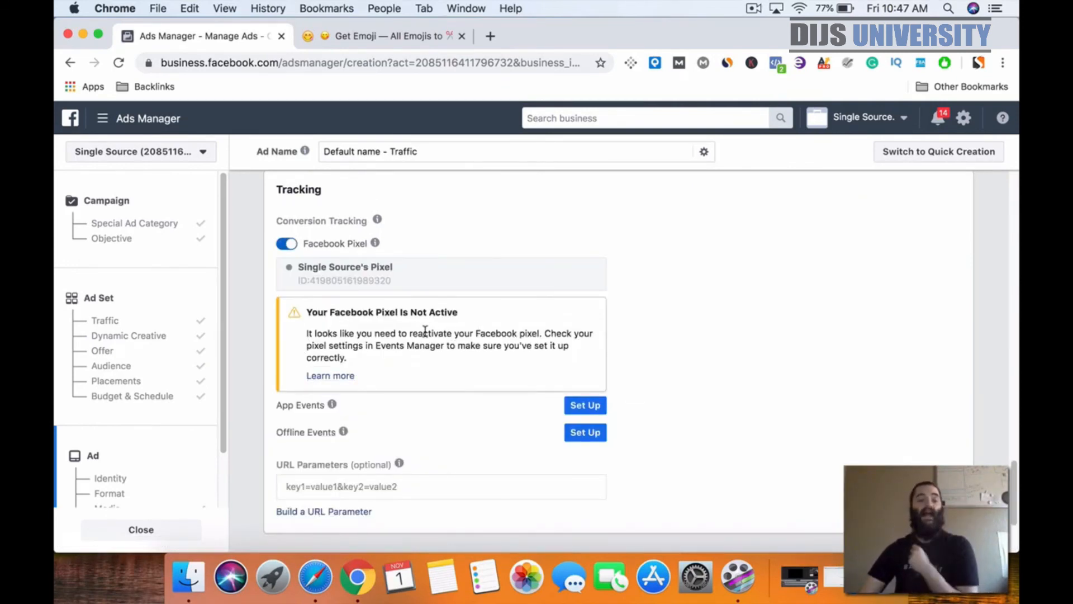
Turn off Facebook Pixel conversion tracking for the ad and confirm the campaign for publishing
{"action": "scroll", "coordinate": [426, 374], "scroll_direction": "up", "scroll_amount": 2}
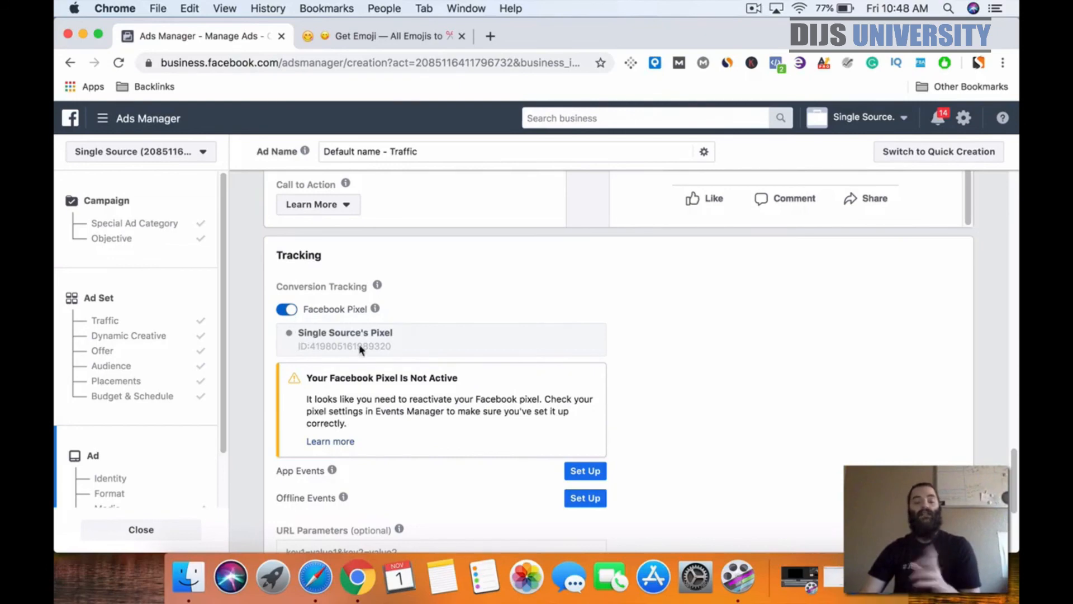
{"action": "scroll", "coordinate": [545, 373], "scroll_direction": "down", "scroll_amount": 5}
{"action": "scroll", "coordinate": [376, 333], "scroll_direction": "up", "scroll_amount": 4}
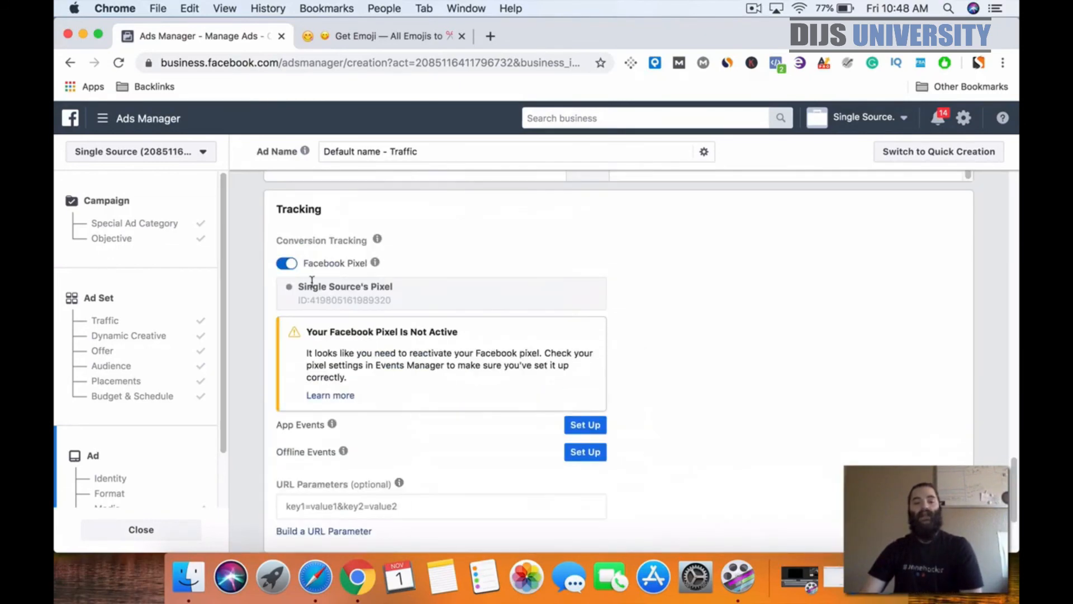
{"action": "left_click", "coordinate": [295, 264]}
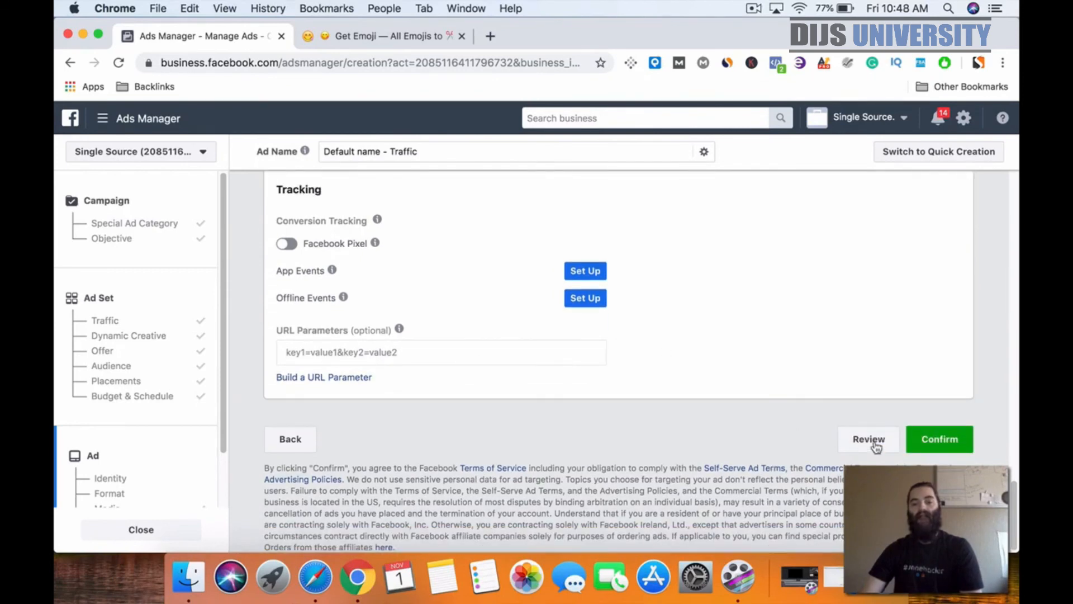
{"action": "left_click", "coordinate": [932, 449]}
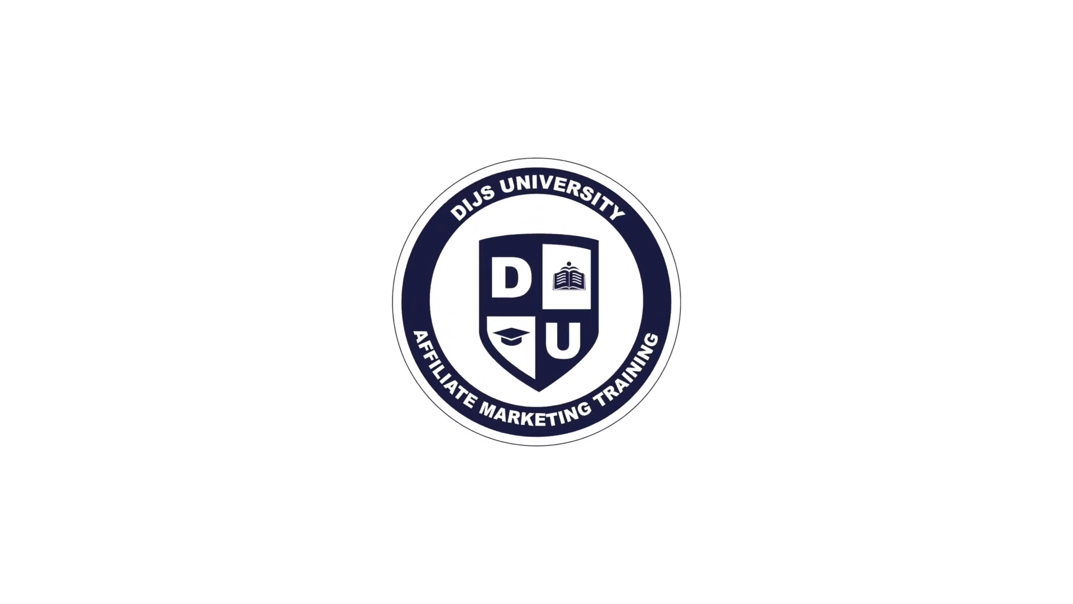
Open Dijs University Premium from the product library and look over its Intro to CPA Marketing Course
{"action": "scroll", "coordinate": [959, 257], "scroll_direction": "down", "scroll_amount": 2}
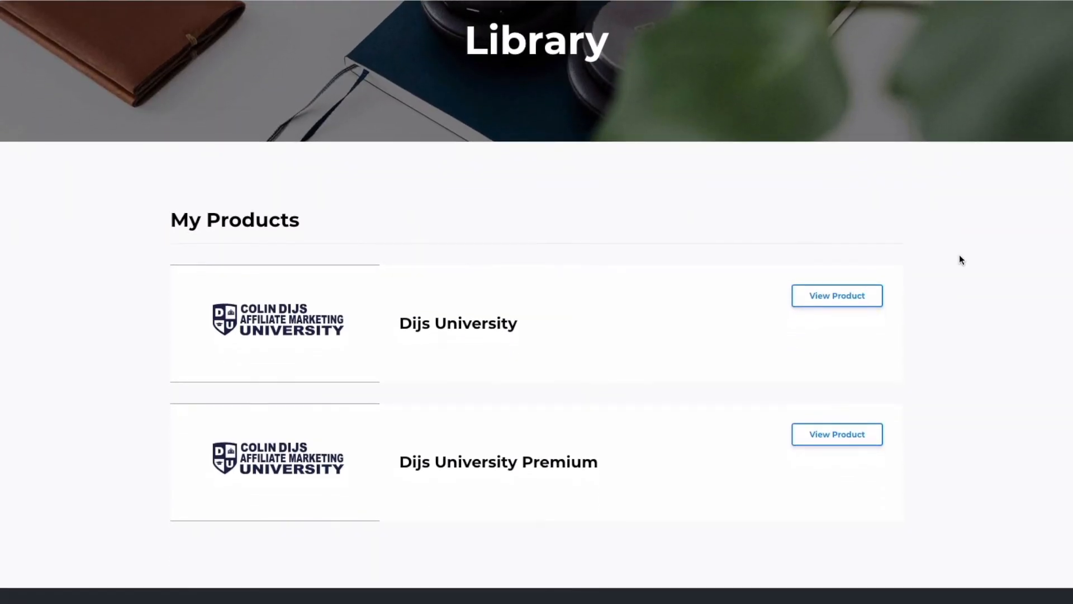
{"action": "left_click", "coordinate": [827, 434]}
{"action": "scroll", "coordinate": [930, 260], "scroll_direction": "down", "scroll_amount": 1}
{"action": "scroll", "coordinate": [927, 260], "scroll_direction": "down", "scroll_amount": 2}
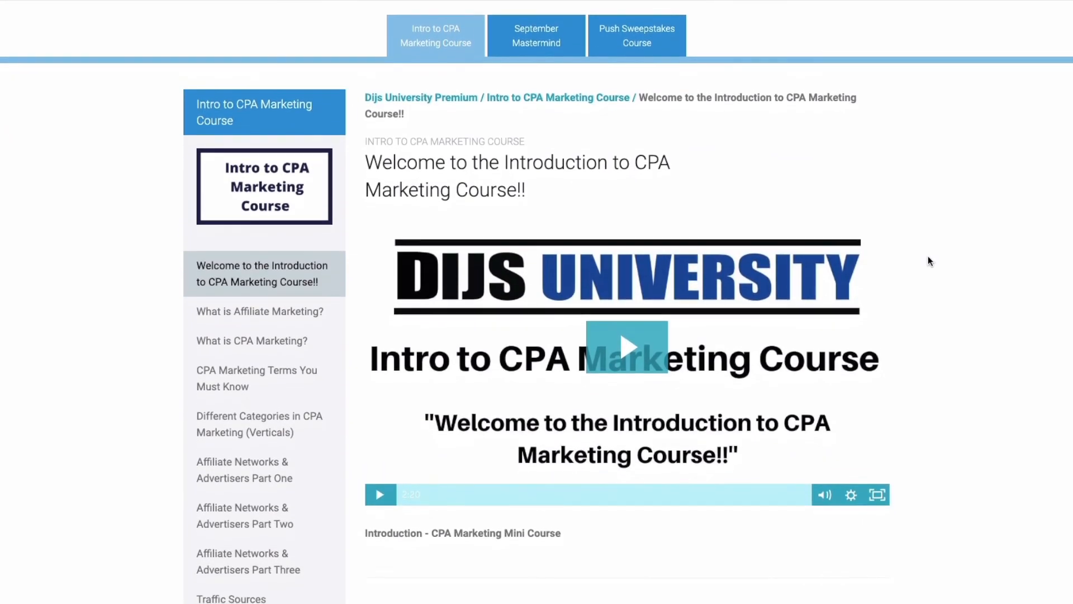
{"action": "scroll", "coordinate": [927, 258], "scroll_direction": "down", "scroll_amount": 3}
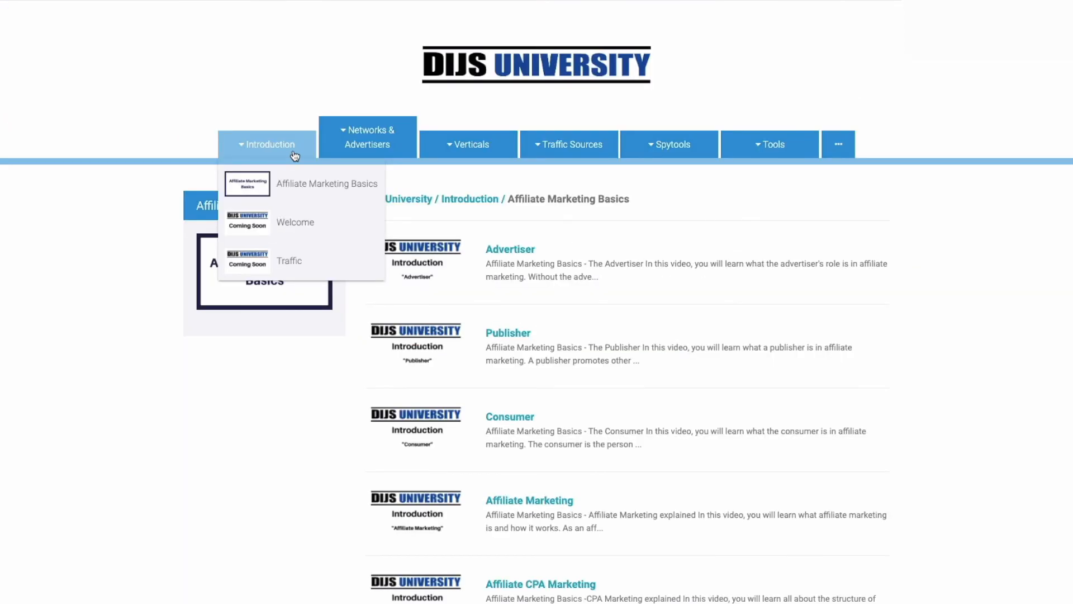
Browse the Dijs University network and traffic source categories and examine the Facebook course's lesson list
{"action": "mouse_move", "coordinate": [334, 155]}
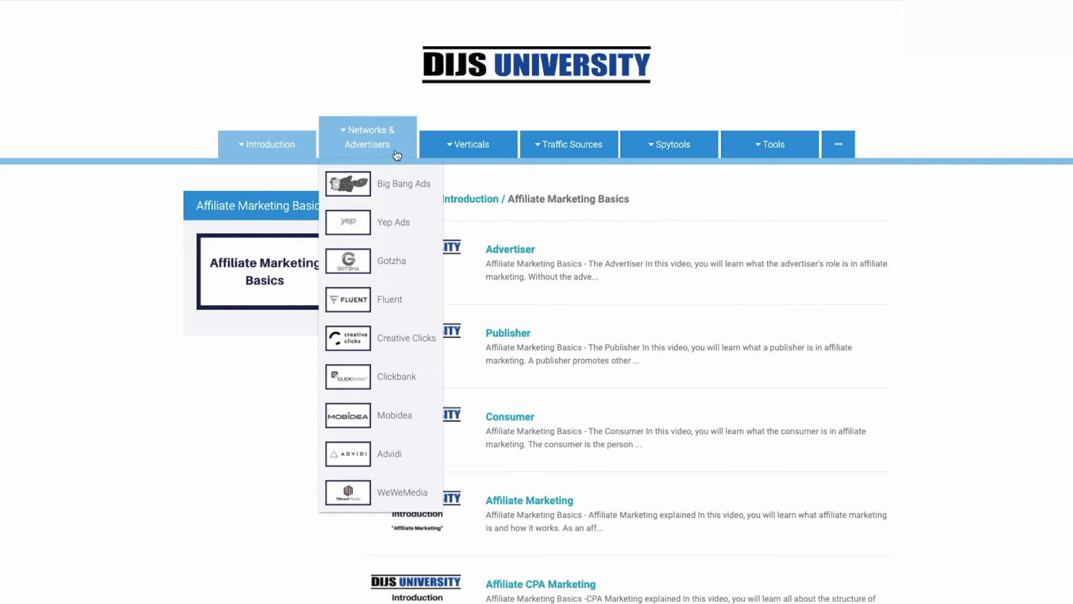
{"action": "mouse_move", "coordinate": [551, 152]}
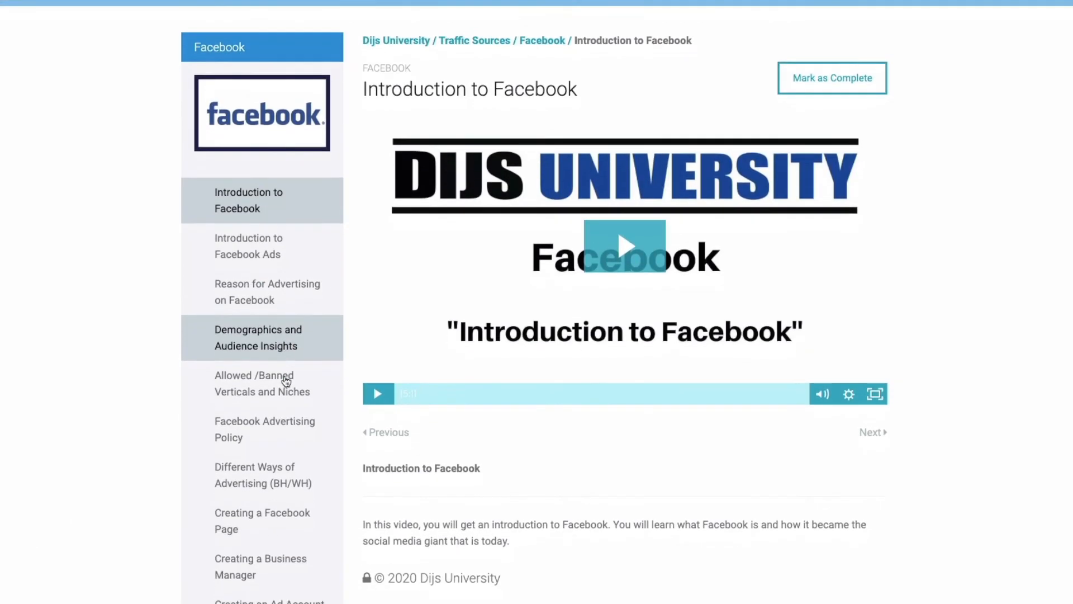
{"action": "scroll", "coordinate": [286, 381], "scroll_direction": "down", "scroll_amount": 2}
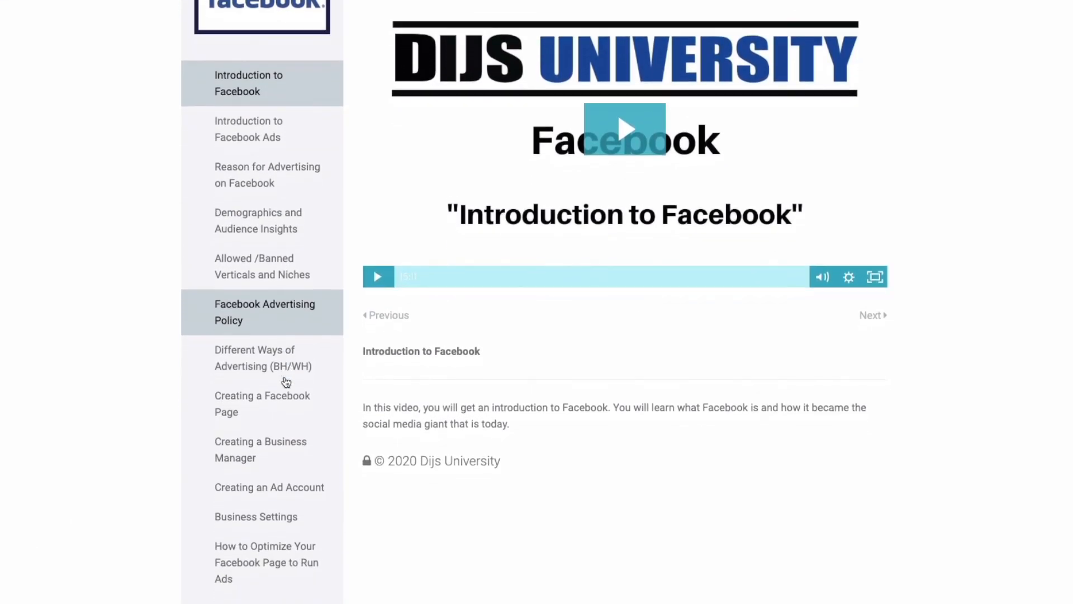
{"action": "scroll", "coordinate": [286, 381], "scroll_direction": "down", "scroll_amount": 2}
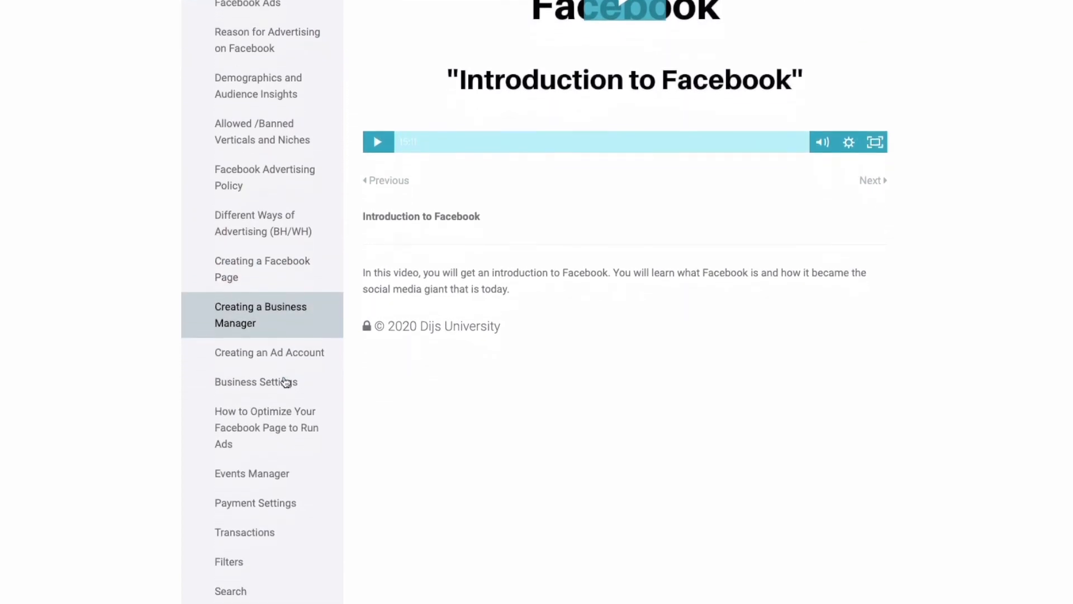
{"action": "scroll", "coordinate": [286, 381], "scroll_direction": "down", "scroll_amount": 1}
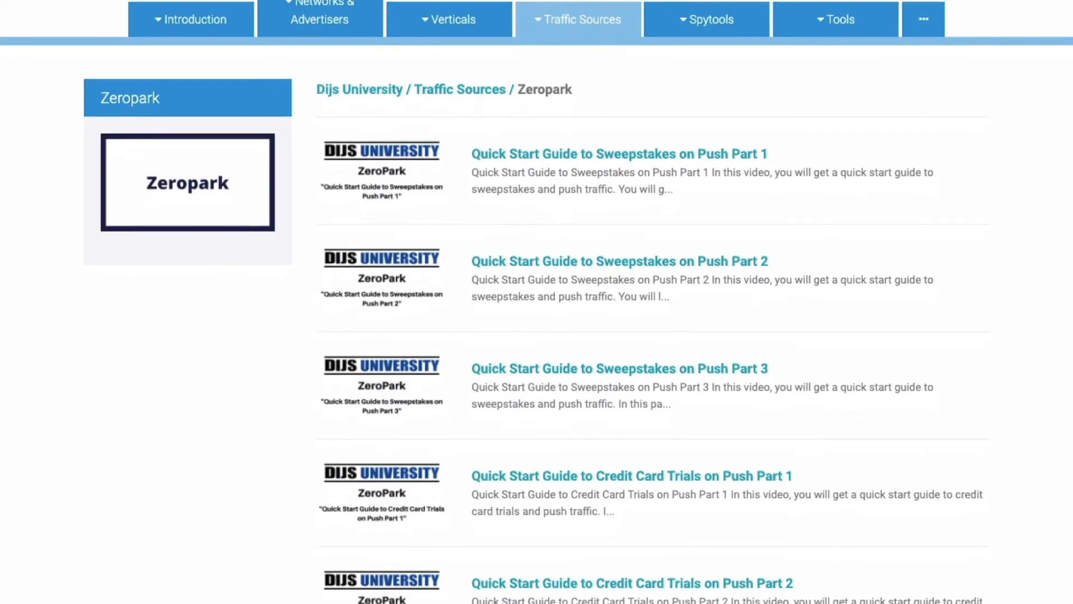
Look through the Zeropark lessons on sweepstakes and credit card trials with push traffic
{"action": "scroll", "coordinate": [537, 301], "scroll_direction": "down", "scroll_amount": 3}
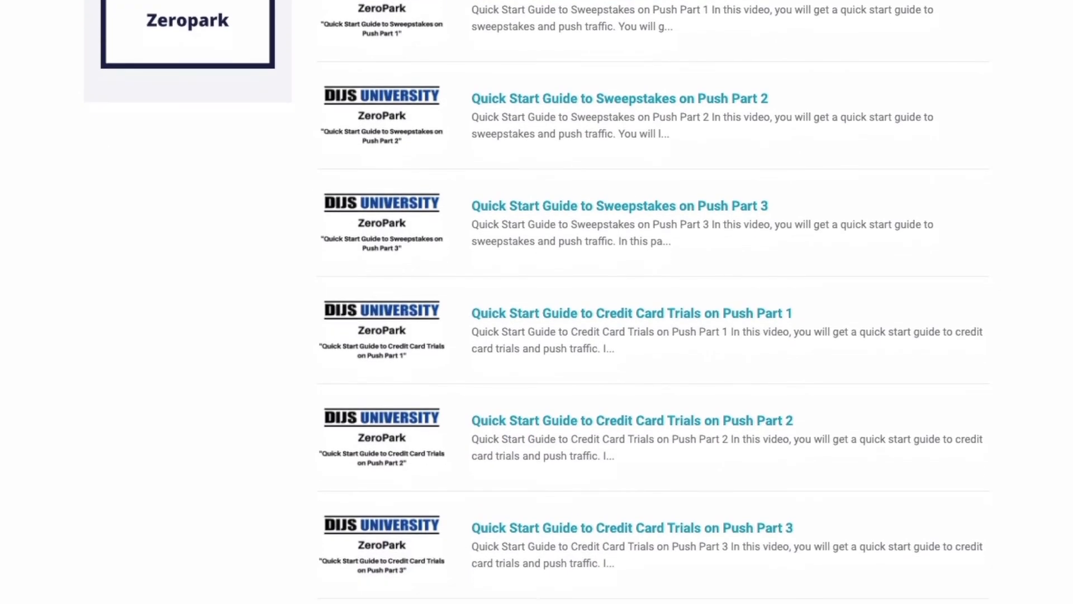
{"action": "scroll", "coordinate": [536, 302], "scroll_direction": "down", "scroll_amount": 1}
{"action": "scroll", "coordinate": [537, 301], "scroll_direction": "up", "scroll_amount": 3}
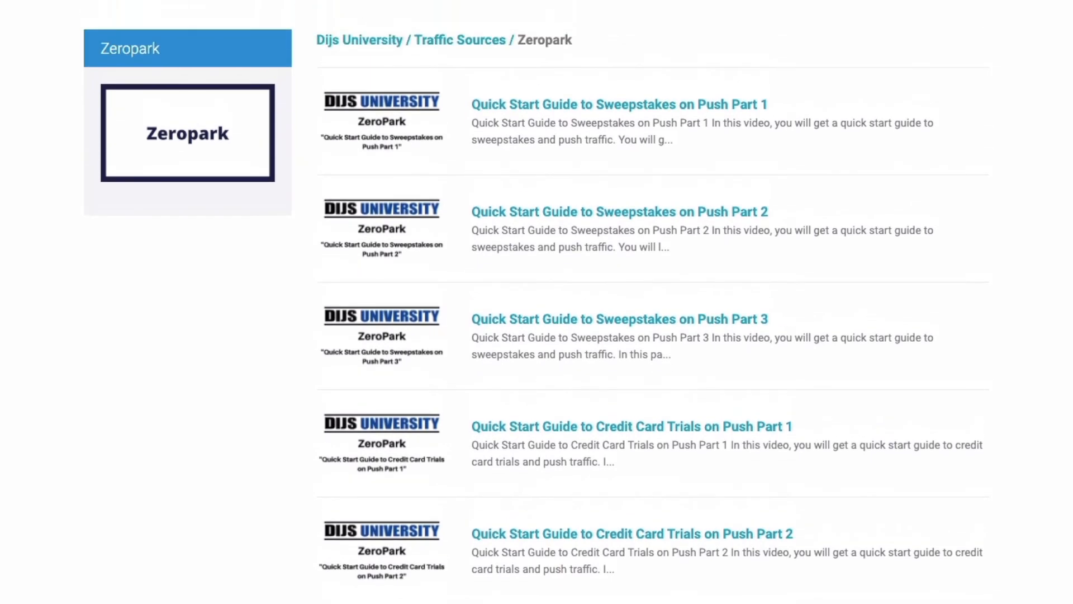